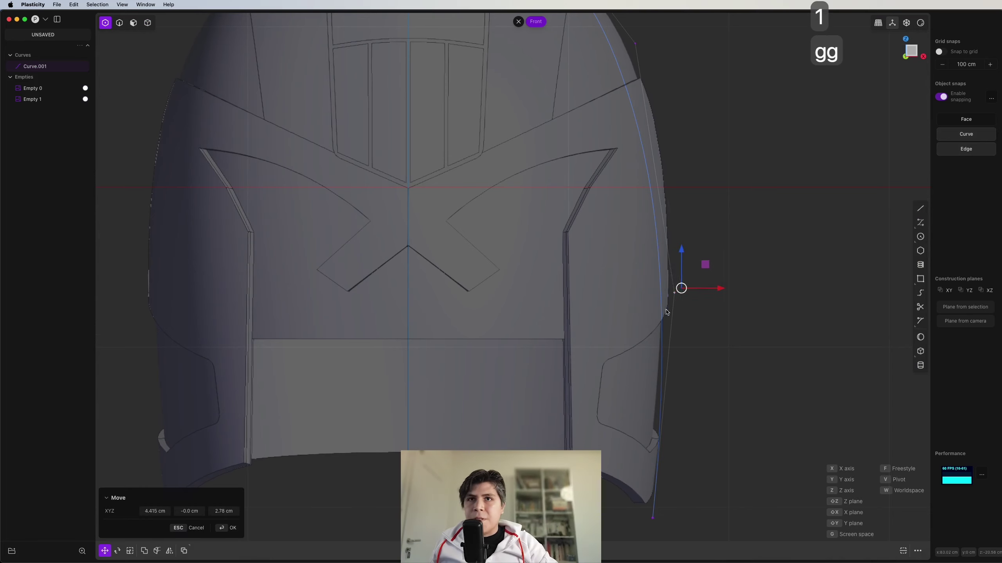
Move the front curve's side and upper control points so the curve follows the helmet outline in the front reference.
left_click(687, 275)
middle_click_drag(666, 41, 673, 179, "shift")
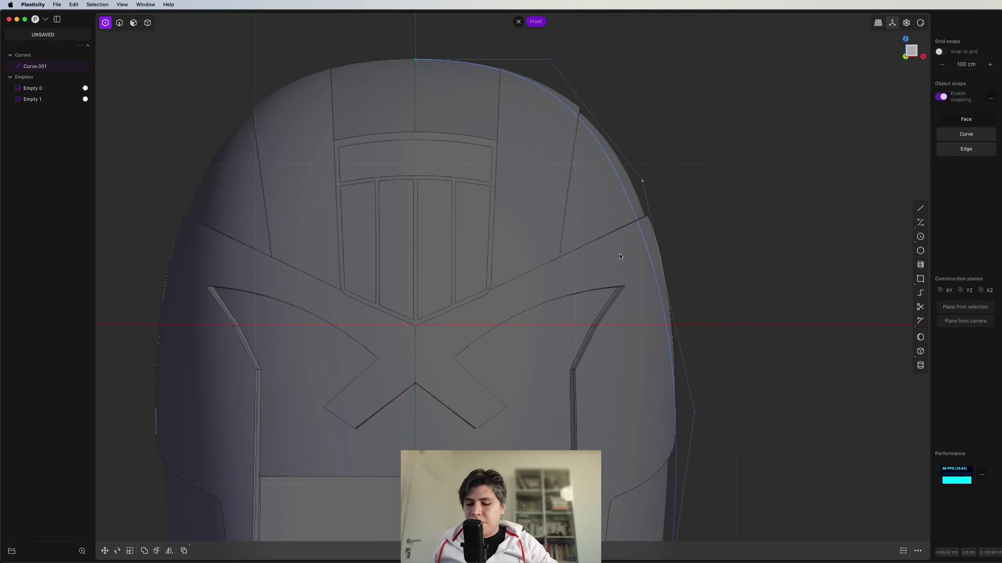
left_click_drag(672, 170, 625, 250)
key("g")
key("g")
left_click(641, 238)
scroll(642, 238, "down", 3)
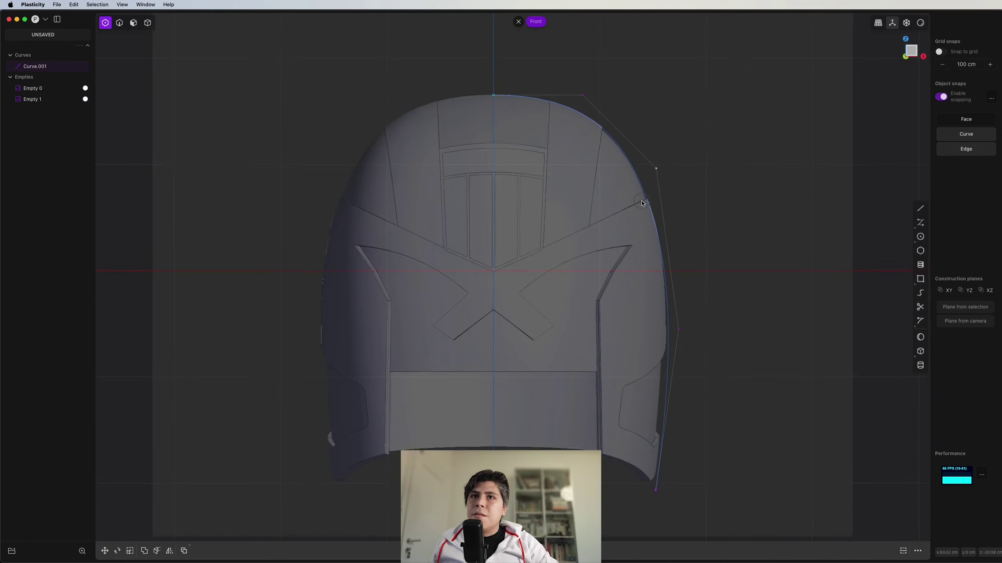
Move the front curve's lower end point inward to align with the bottom of the helmet side.
scroll(654, 349, "up", 4)
key("g")
key("g")
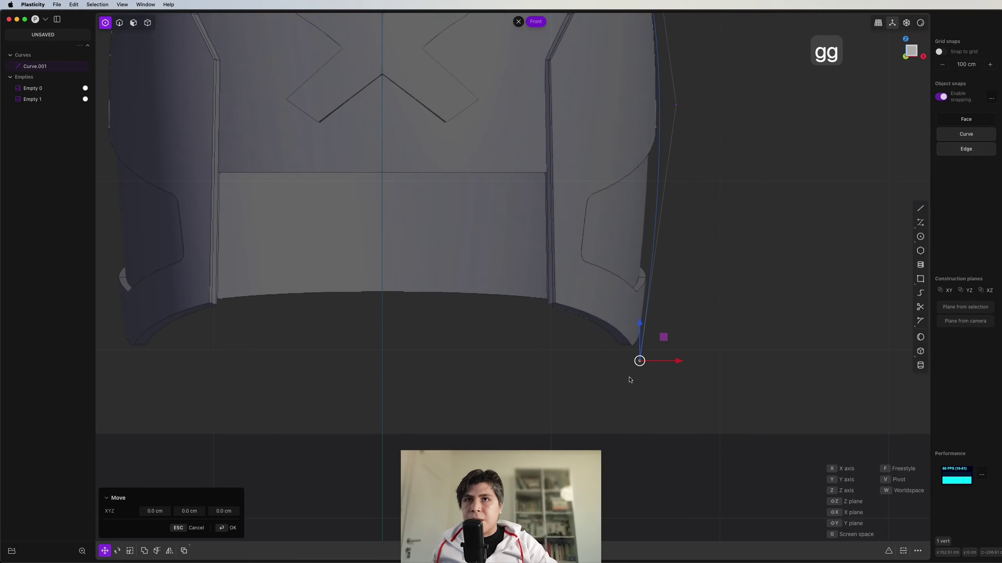
left_click(624, 380)
In the right view, draw a control-point curve along the back of the helmet from its crown to just below the rear bottom edge.
key("3")
scroll(414, 300, "down", 6)
middle_click_drag(373, 284, 611, 255, "shift")
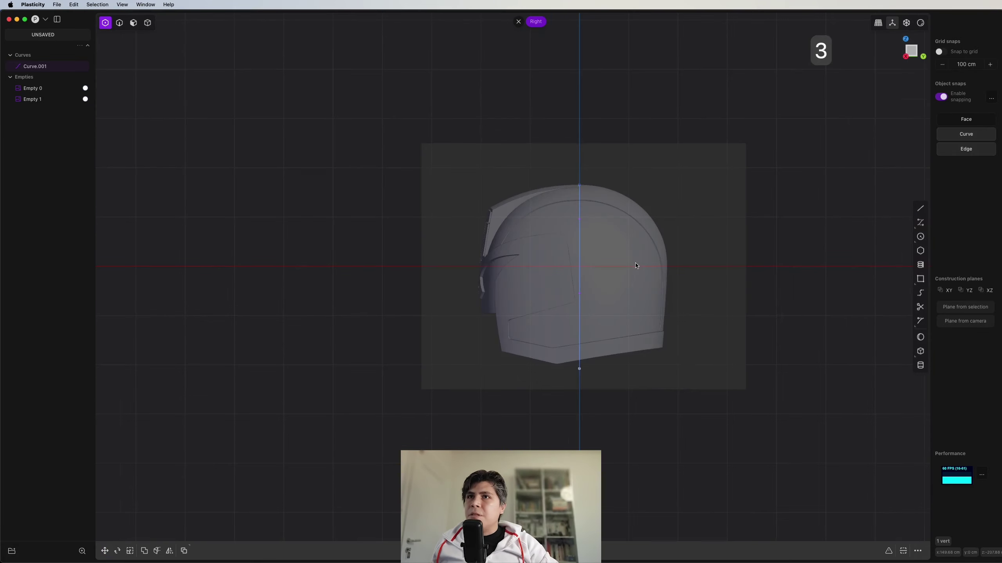
scroll(608, 255, "up", 4)
key("ctrl+super+c")
scroll(586, 252, "up", 2)
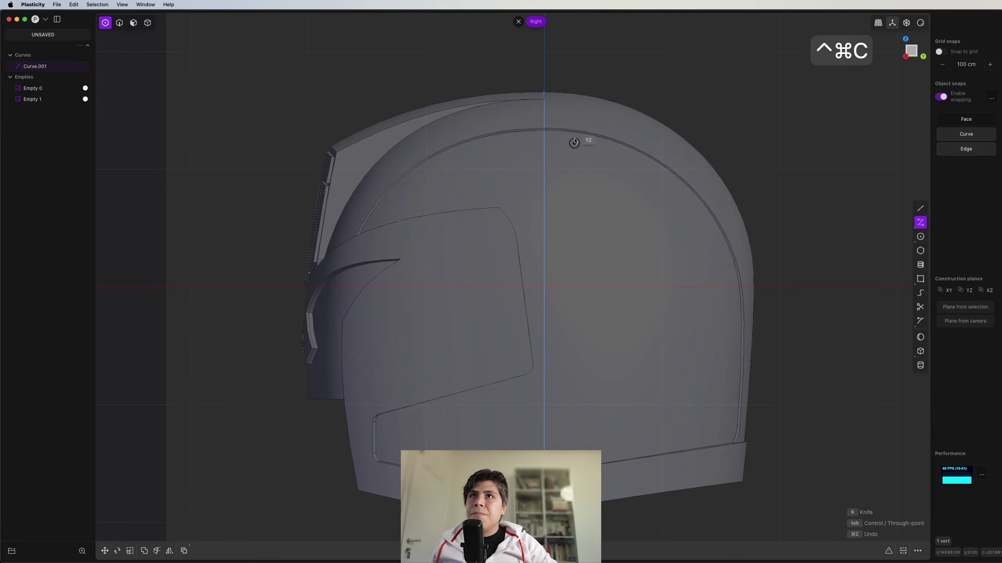
left_click(545, 94)
left_click(644, 92)
left_click(752, 159)
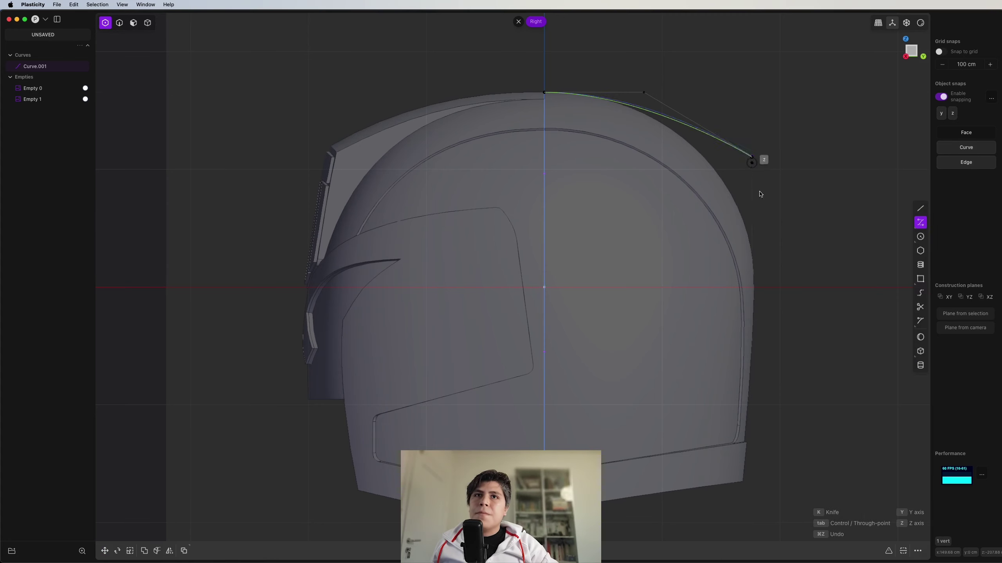
left_click(769, 297)
middle_click_drag(733, 435, 724, 272, "shift")
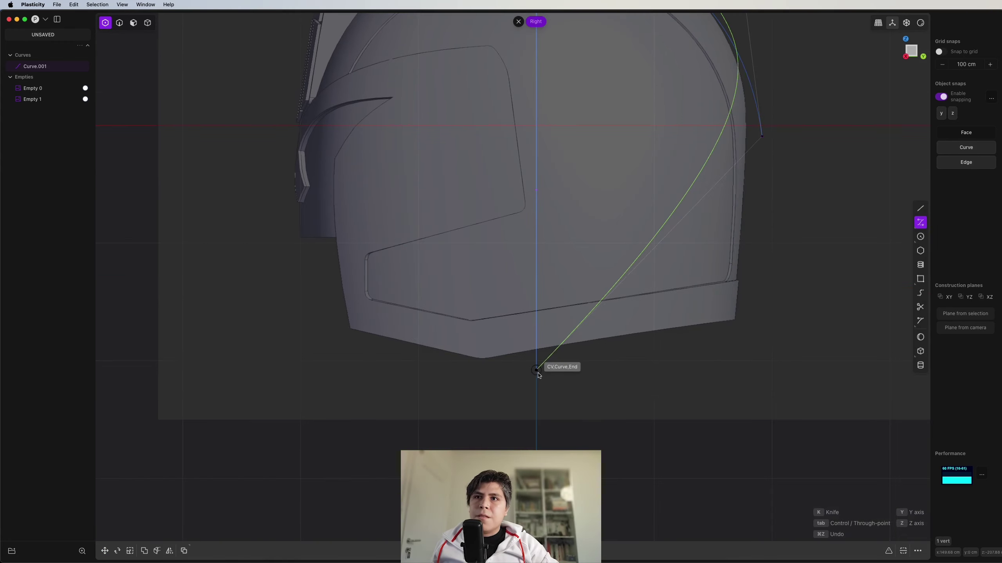
right_click(729, 376)
Move the back profile curve's rear side control point to fit the curve to the helmet's back.
middle_click_drag(769, 186, 773, 300, "shift")
key("1")
left_click_drag(792, 208, 761, 270)
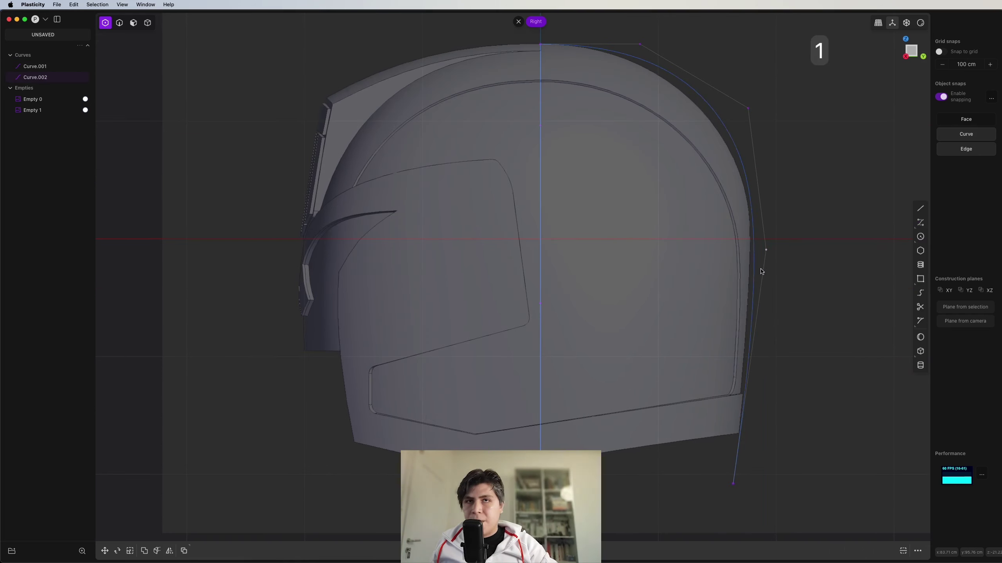
key("g")
key("g")
left_click(755, 294)
Move the back curve's upper rear control point outward and readjust the one below it to match the reference silhouette.
left_click_drag(701, 86, 760, 145)
key("g")
key("g")
left_click(770, 173)
left_click_drag(806, 247, 761, 293)
key("g")
key("g")
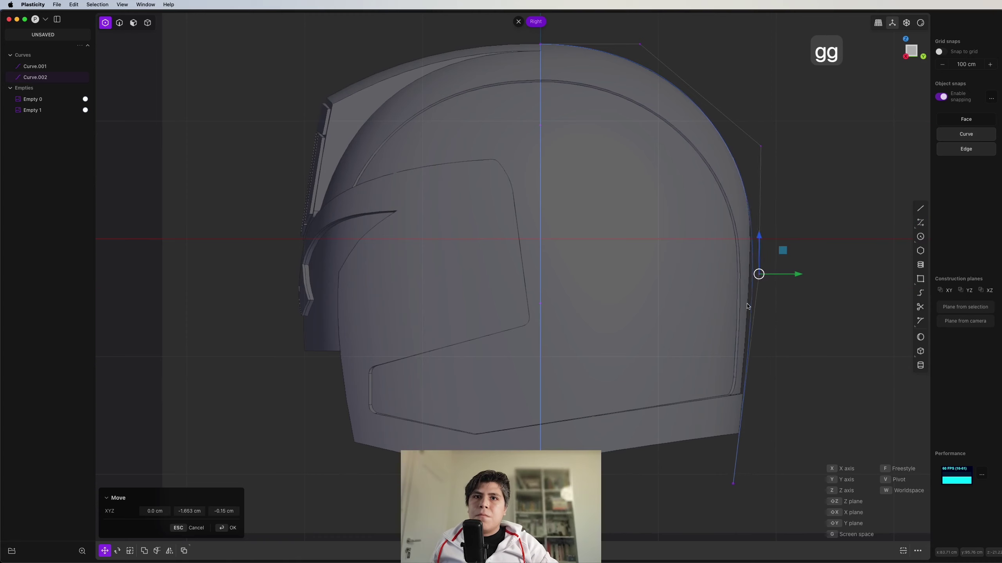
left_click(757, 294)
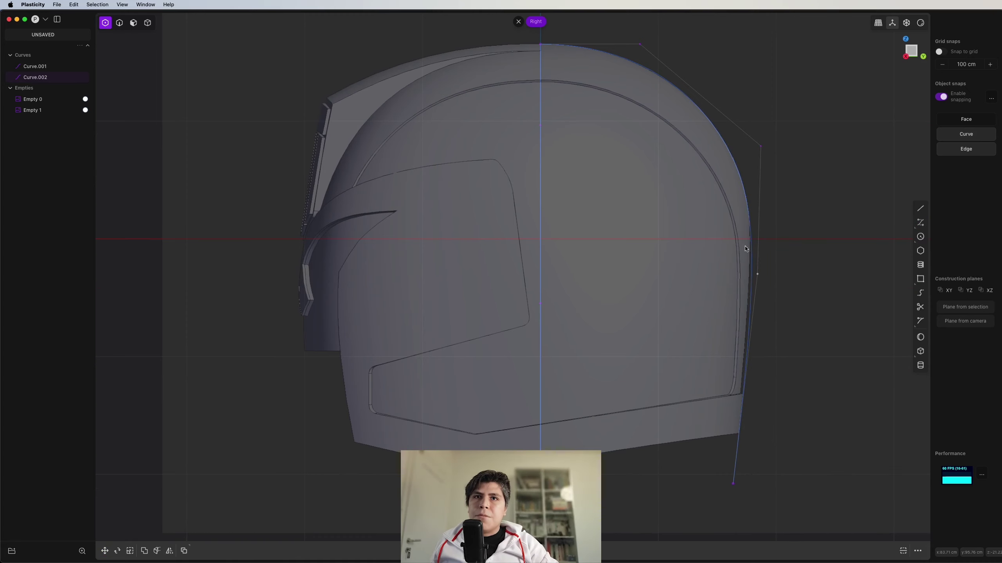
Draw a control-point curve for the face side of the helmet, from the crown straight down to the level of the back curve's end.
middle_click_drag(743, 403, 757, 323, "shift")
scroll(742, 314, "down", 7)
key("2")
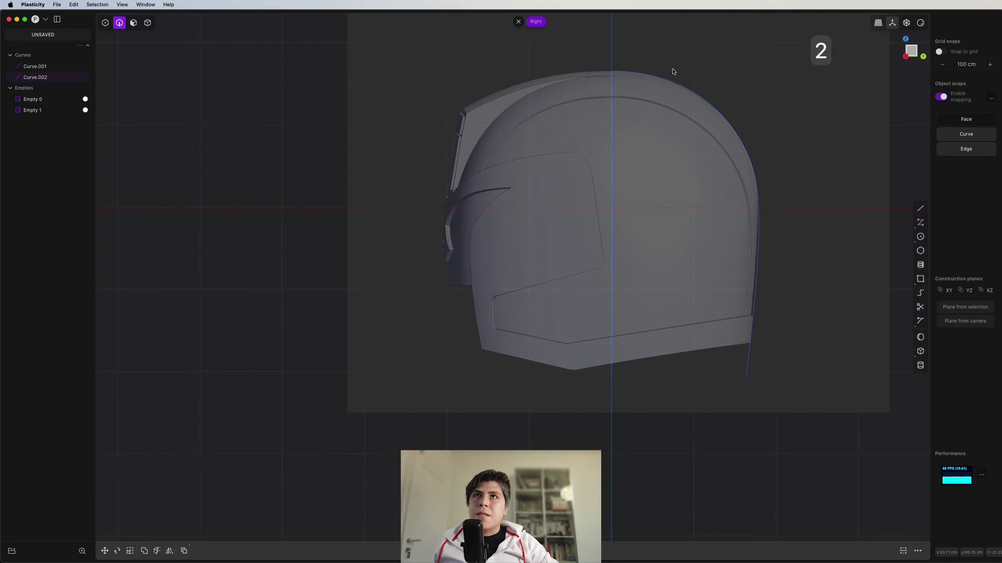
key("ctrl+super+c")
scroll(615, 73, "up", 3)
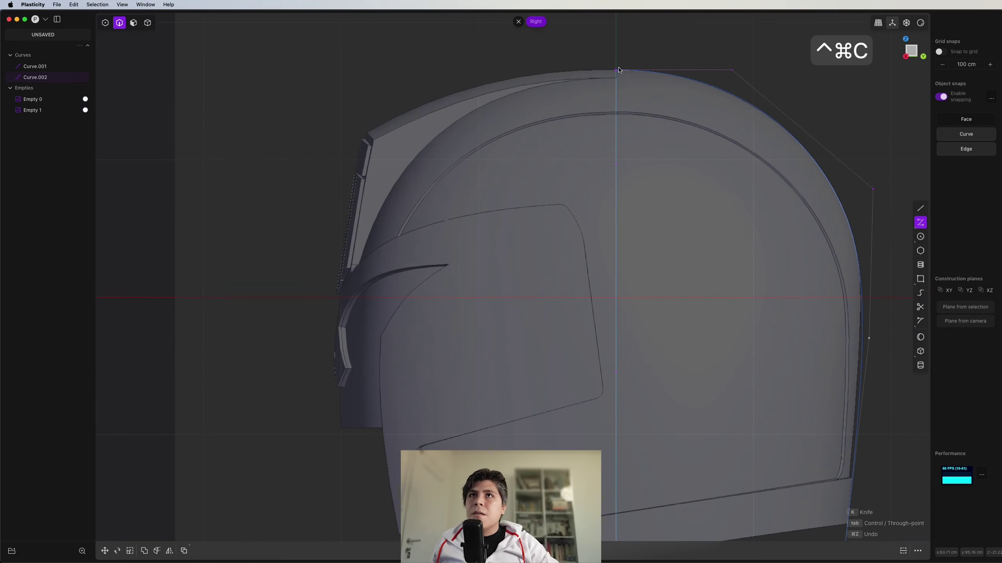
left_click(618, 70)
scroll(375, 291, "up", 4)
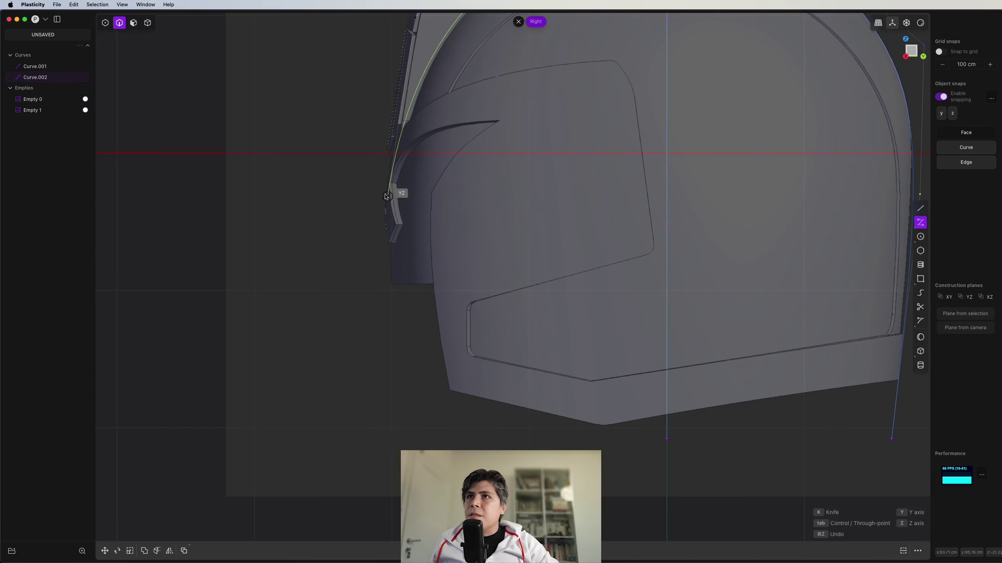
left_click(382, 181)
scroll(374, 206, "up", 5)
left_click(391, 411)
scroll(412, 410, "down", 4)
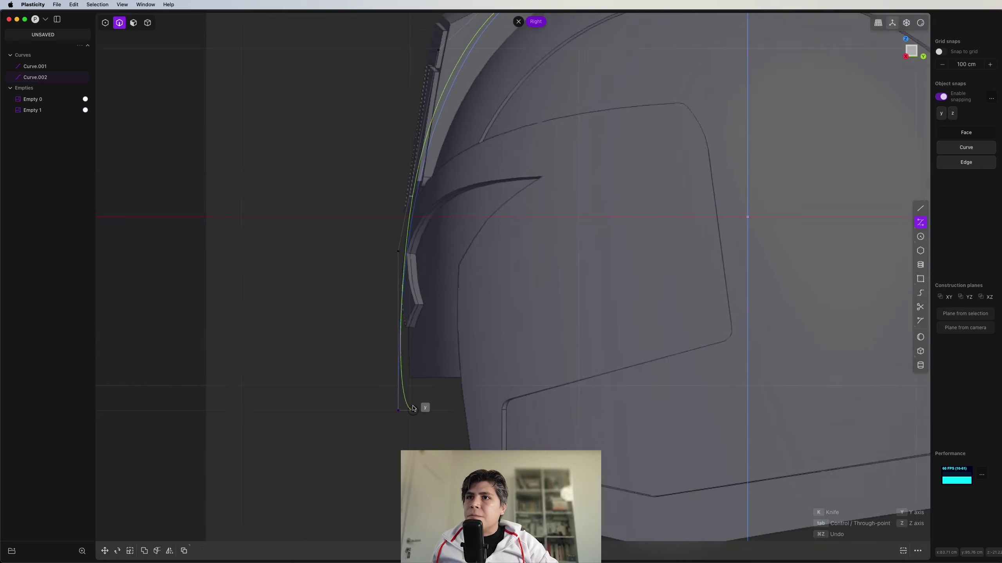
middle_click_drag(413, 408, 419, 194, "shift")
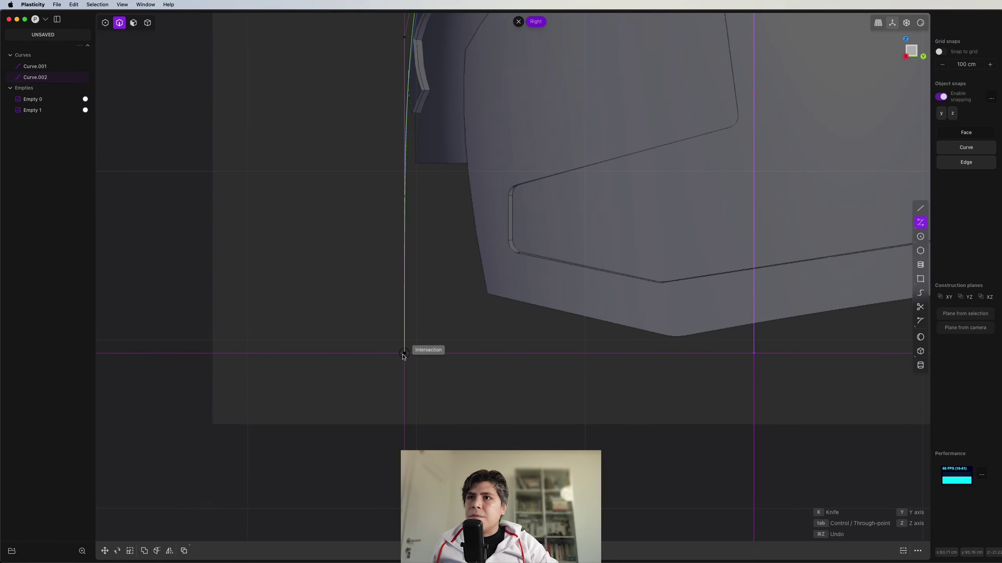
left_click(403, 355)
right_click(403, 355)
Shift the face-side curve's top control point toward the crown and move its forehead control point about -6.8 cm in Y and -1.1 cm in Z.
scroll(416, 331, "down", 4)
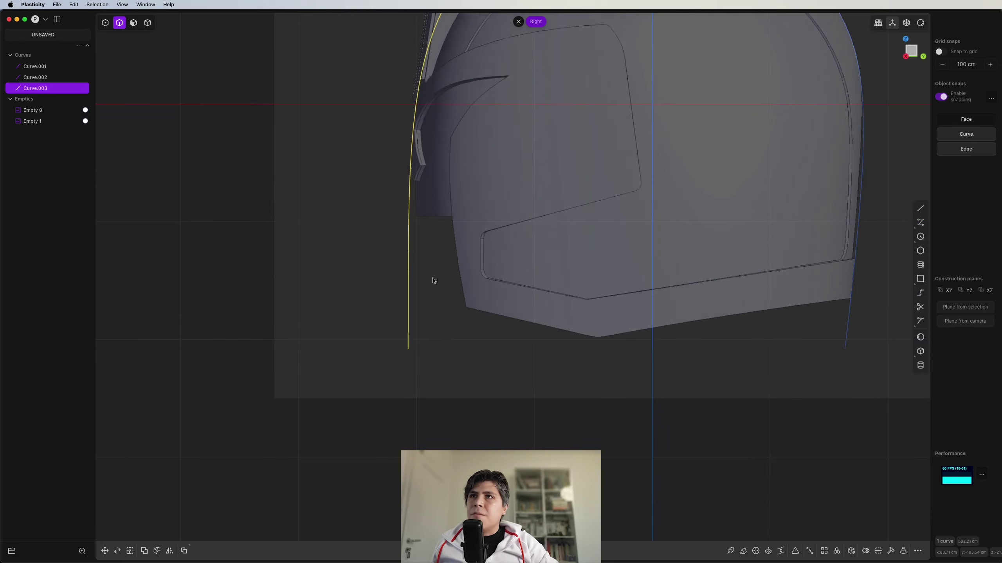
scroll(446, 118, "up", 2)
key("1")
middle_click_drag(446, 44, 440, 342, "shift")
left_click_drag(505, 150, 623, 267)
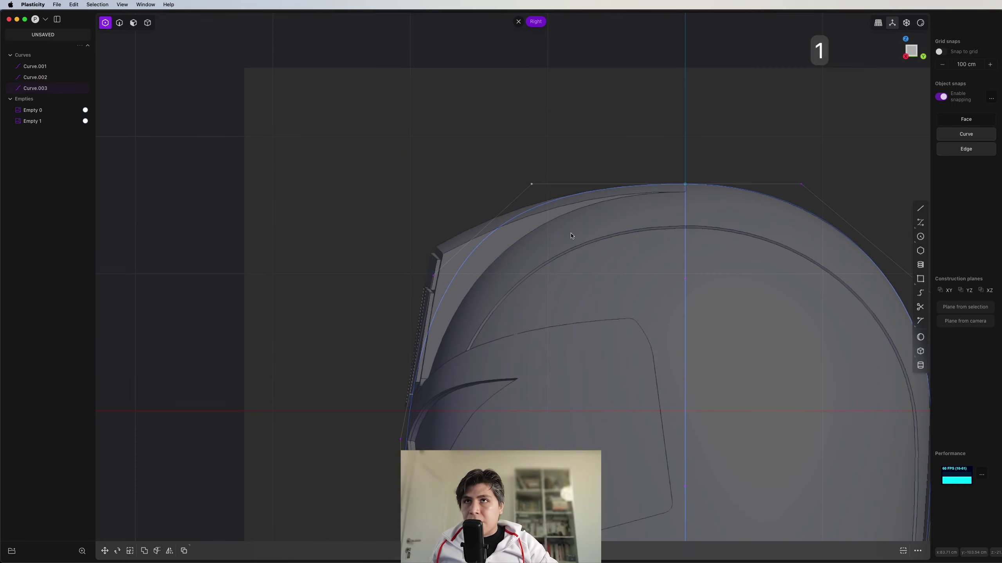
key("g")
left_click_drag(571, 185, 591, 186)
right_click(592, 185)
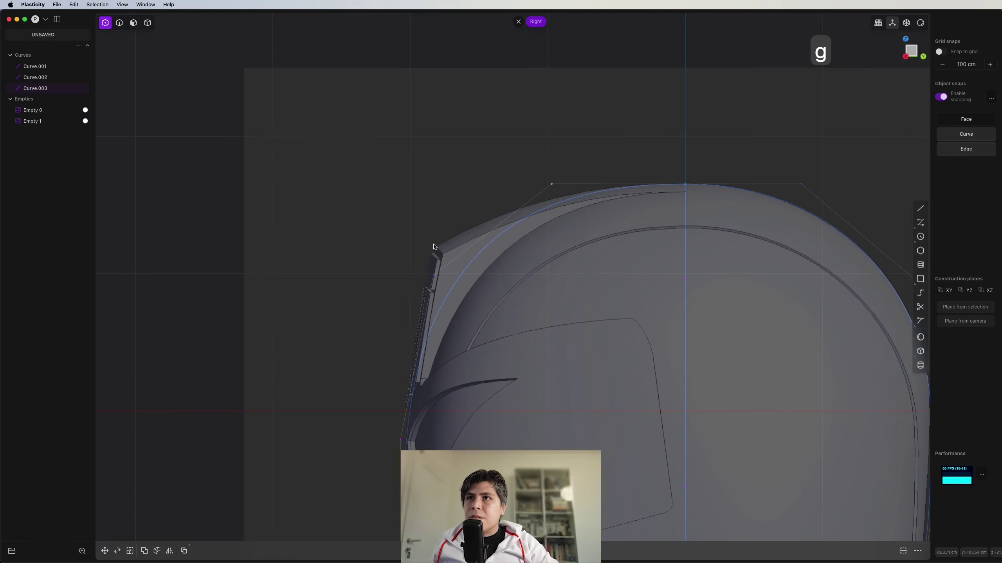
key("g")
key("g")
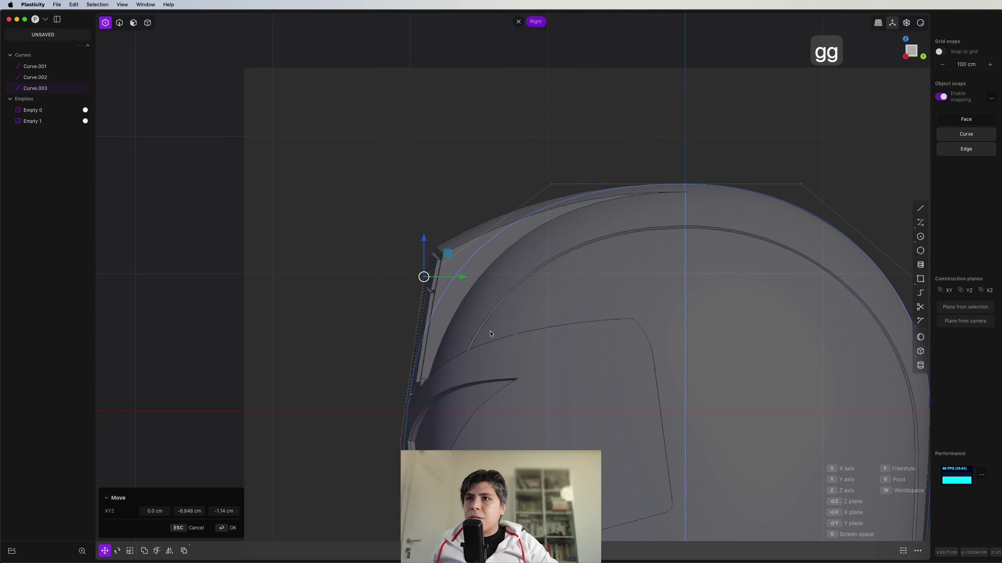
left_click(491, 335)
Move the face-side and back profile curves together onto the centre plane so they meet the front curve at the crown.
scroll(493, 284, "down", 3)
key("2")
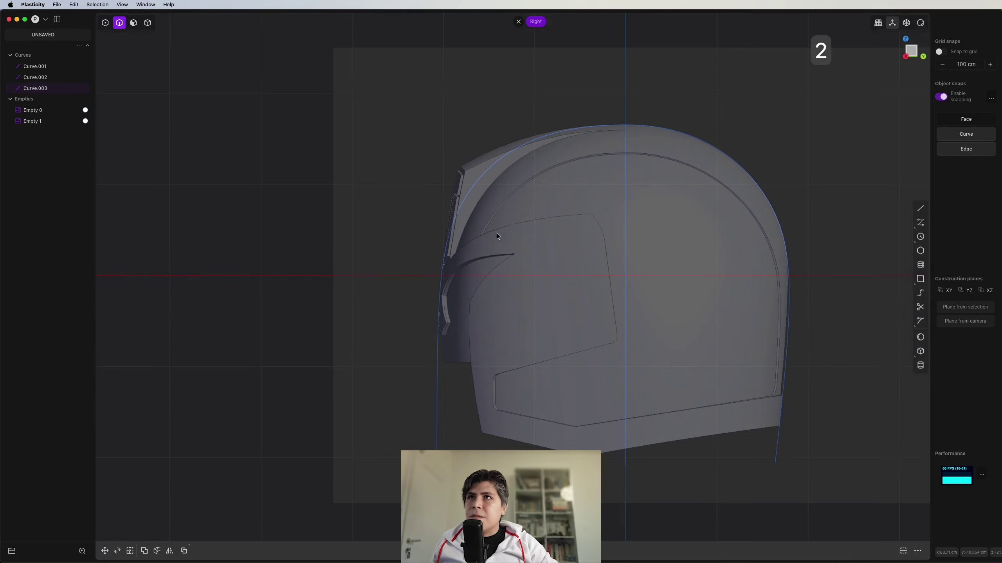
left_click(508, 154)
left_click(689, 129, "shift")
middle_click_drag(689, 128, 753, 244)
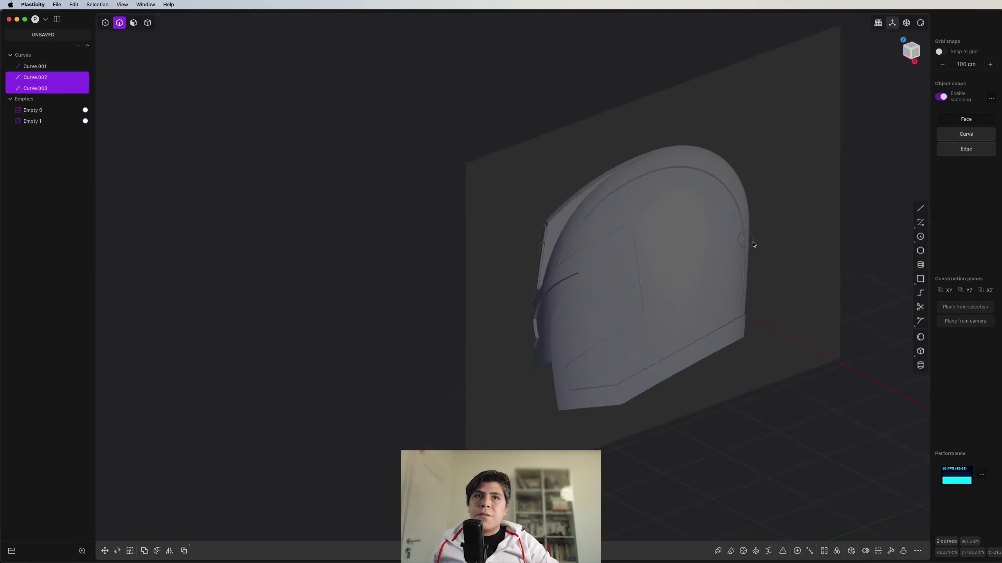
scroll(648, 250, "up", 5)
key("g")
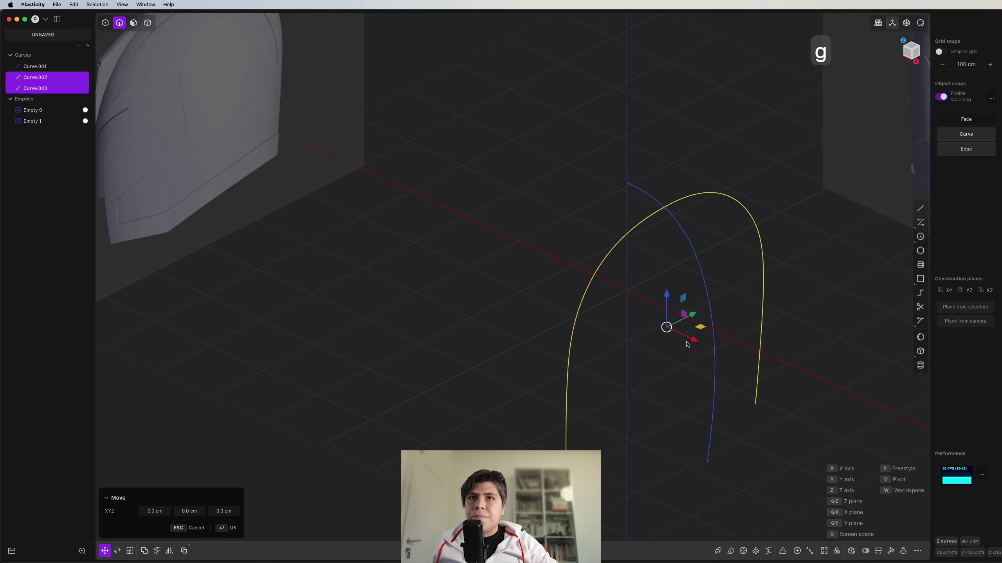
left_click(652, 191)
Extrude the two centre profile curves sideways, away from the front curve, into sheets.
key("2")
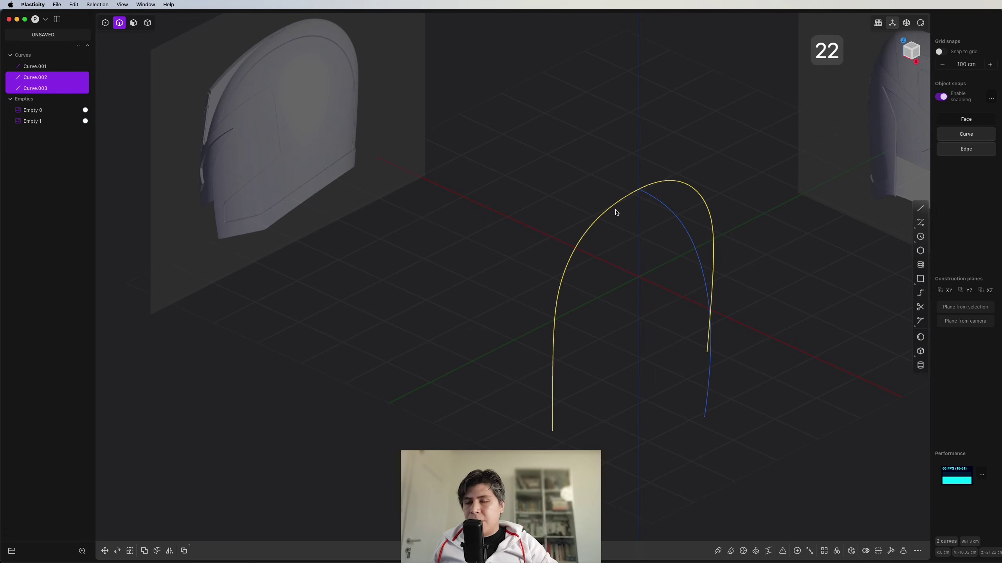
key("e")
left_click_drag(639, 255, 507, 217)
right_click(509, 218)
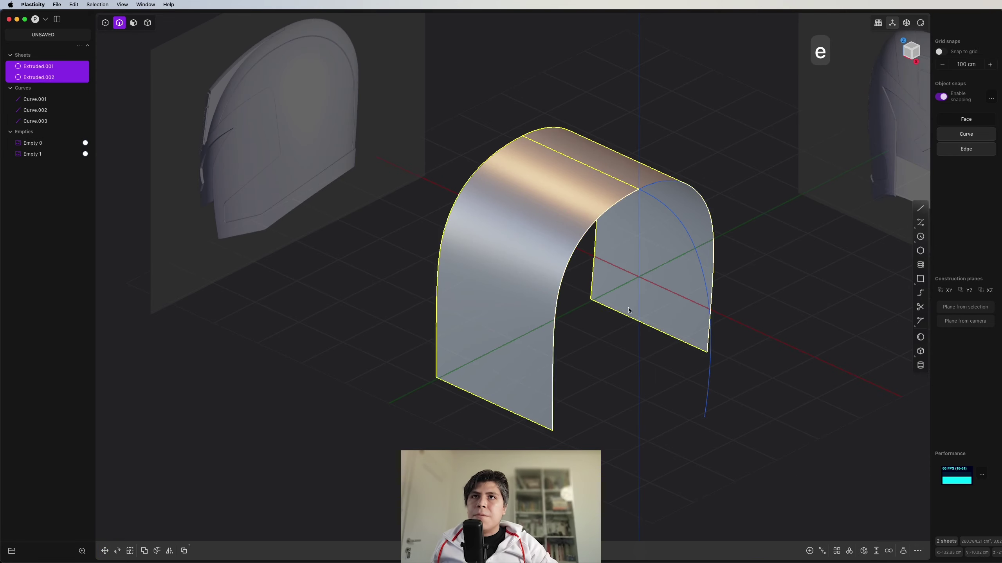
Delete the two original centre profile curves, keeping the extruded sheets.
left_click(631, 315)
key("2")
left_click(600, 224)
left_click(653, 188)
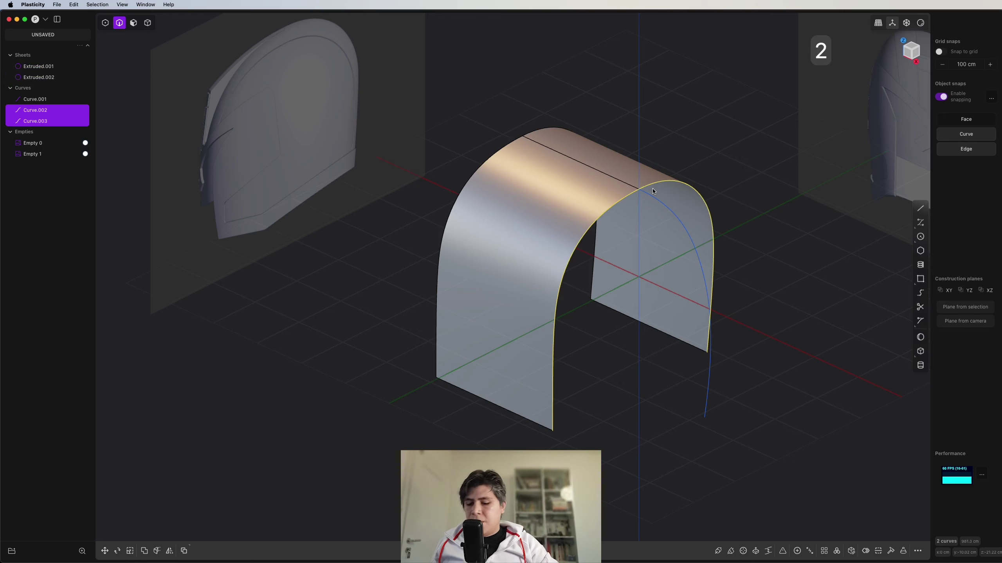
key("x")
Loft a half-helmet surface from the face-side sheet edge through the front curve to the back sheet edge.
key("2")
left_click(604, 212)
middle_click_drag(648, 209, 673, 316)
left_click(666, 355)
left_click(605, 292)
left_click(715, 293)
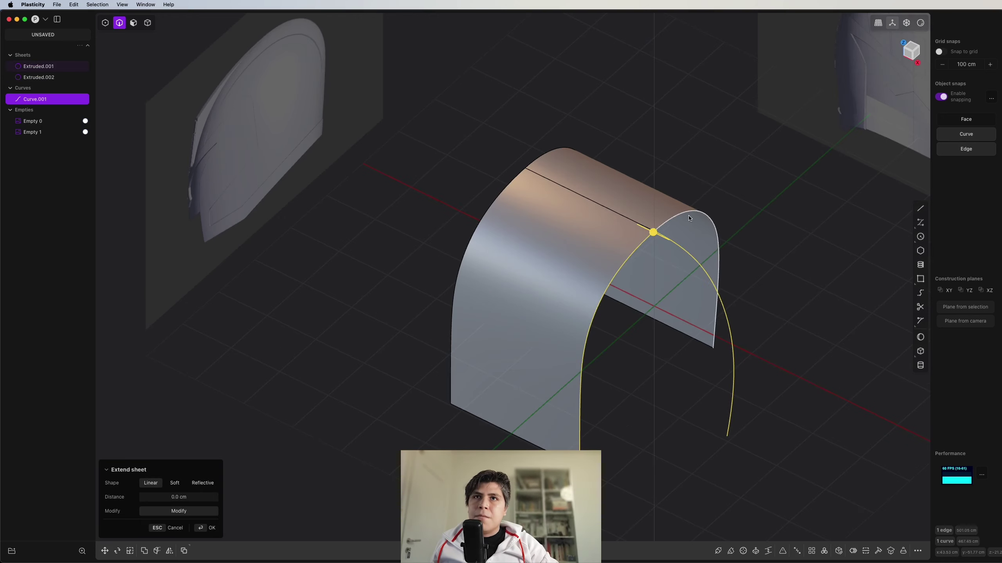
key("l")
right_click(781, 294)
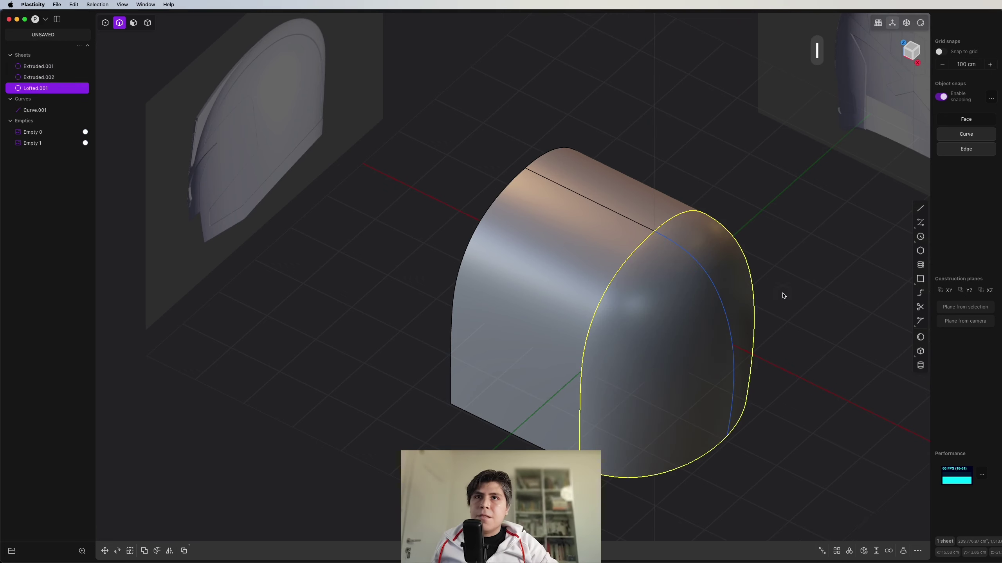
Delete the two extruded helper sheets, leaving the lofted half shell.
left_click(541, 209)
key("4")
left_click(591, 218)
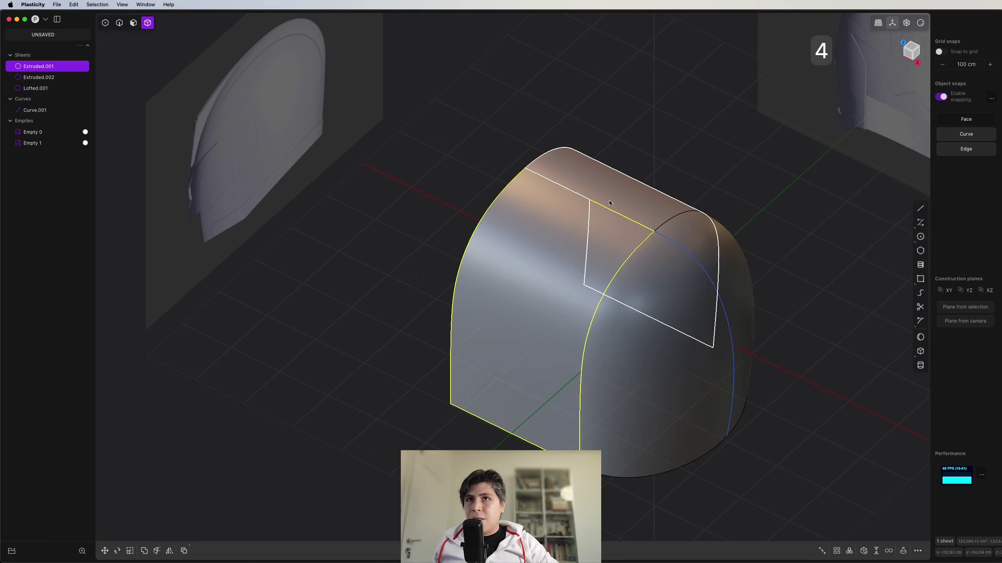
left_click(609, 201, "shift")
key("x")
Mirror the lofted half shell across the X axis and join both halves into one sheet.
middle_click_drag(599, 226, 635, 222)
left_click(662, 267)
key("alt+x")
key("x")
key("j")
Compare the helmet shell with the front reference image and the Judge Dredd helmet photo in Firefox.
left_click(908, 56)
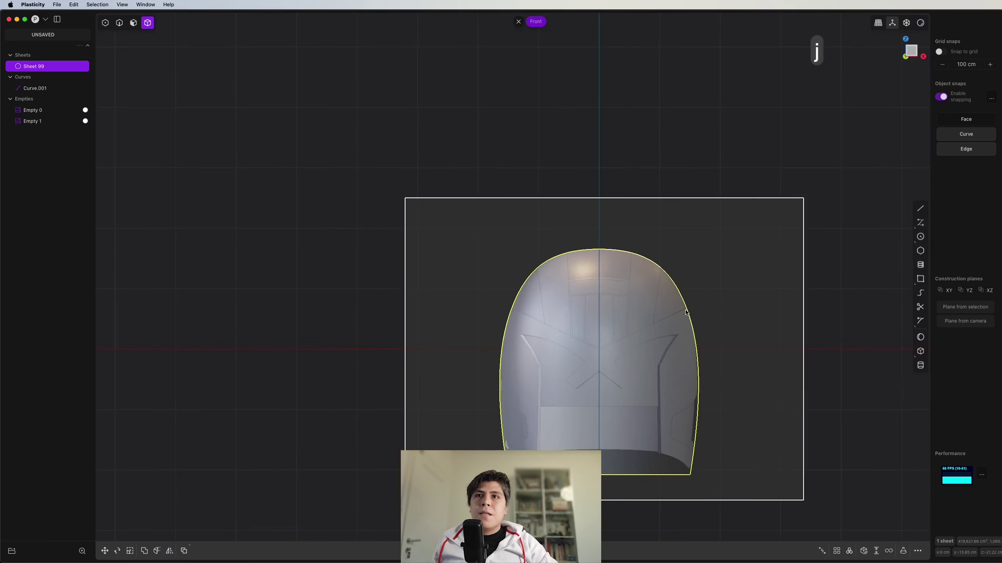
scroll(628, 326, "up", 10)
scroll(646, 304, "down", 3)
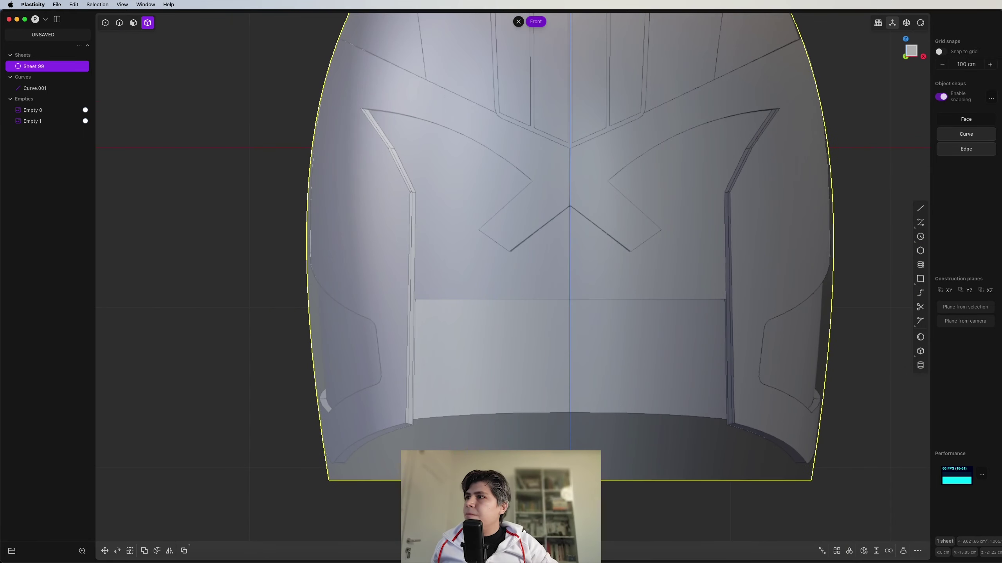
left_click_drag(0, 138, 469, 142)
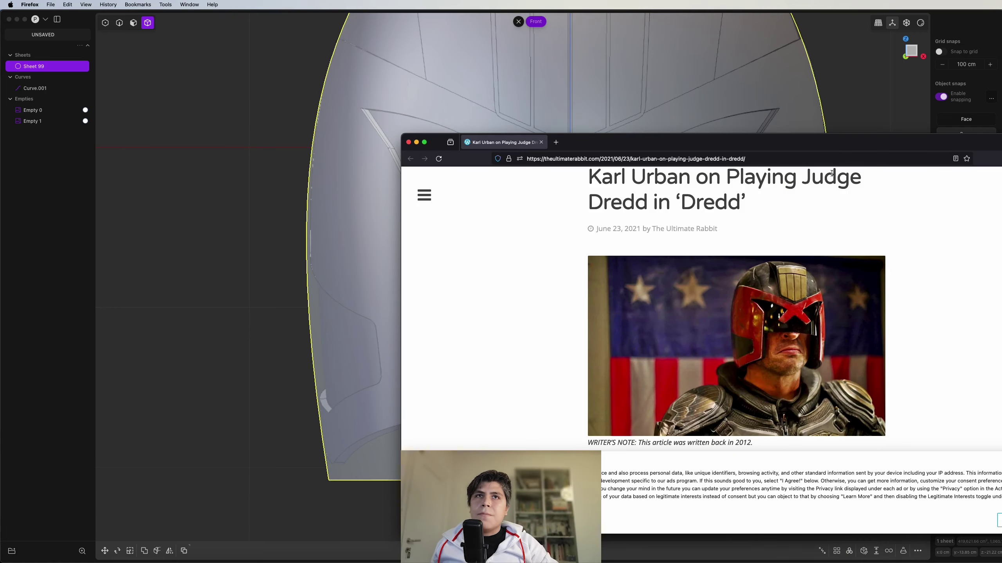
left_click_drag(846, 148, 0, 196)
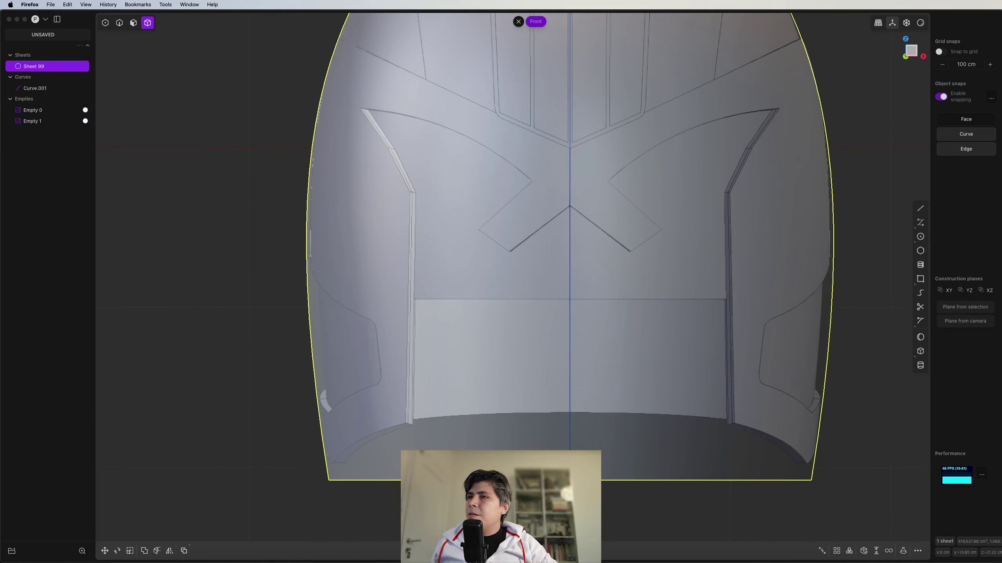
left_click(912, 49)
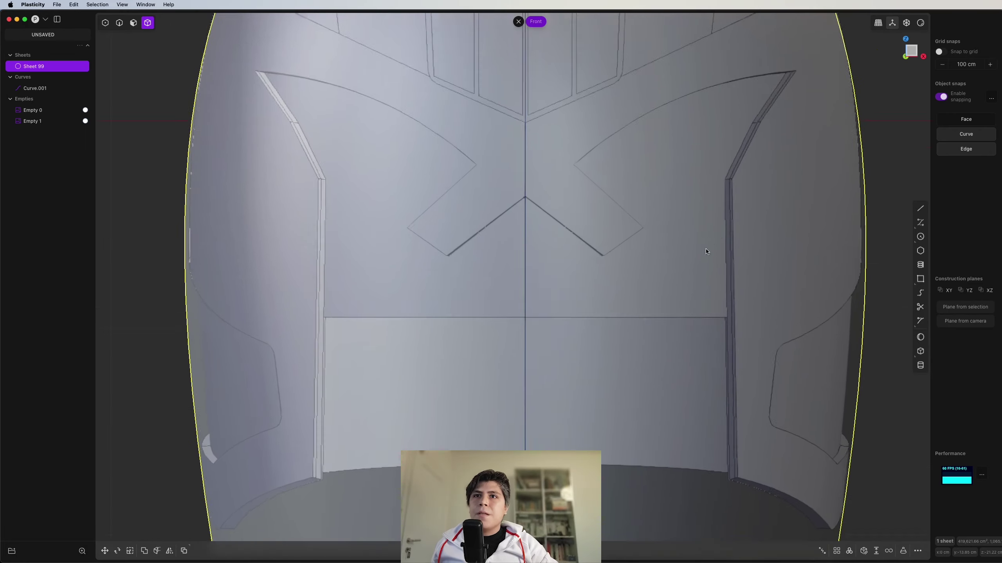
scroll(674, 284, "up", 3)
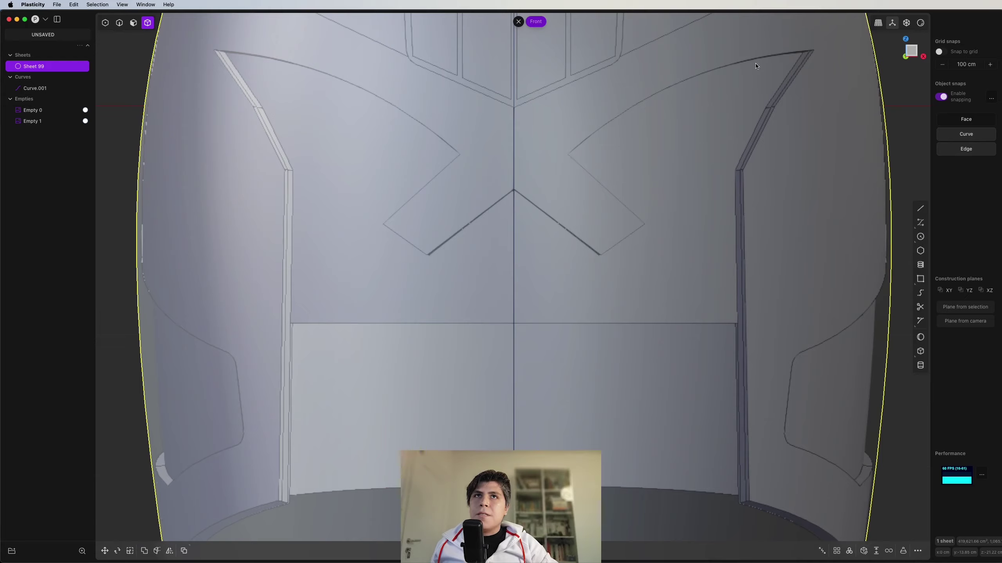
scroll(725, 478, "down", 5)
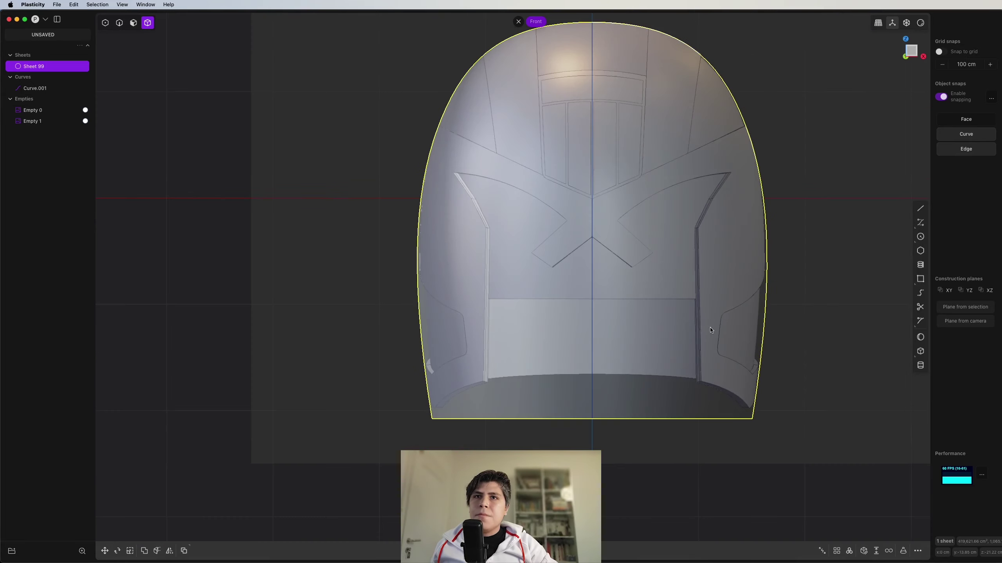
Draw a three-point polyline in the Right view along the reference's angled lower helmet edge, extending past the shell at front and back.
middle_click_drag(709, 347, 457, 366)
left_click(911, 52)
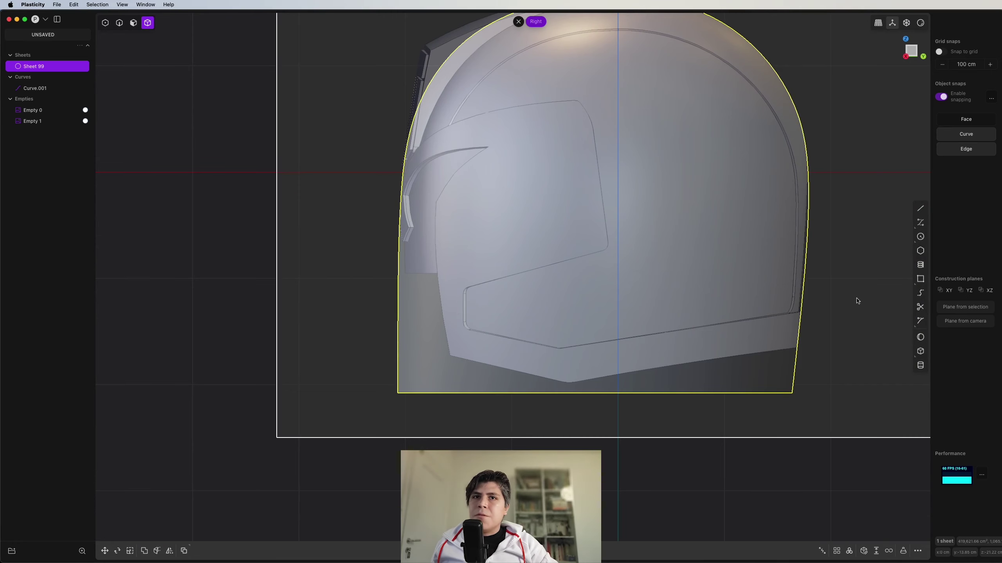
scroll(576, 321, "up", 3)
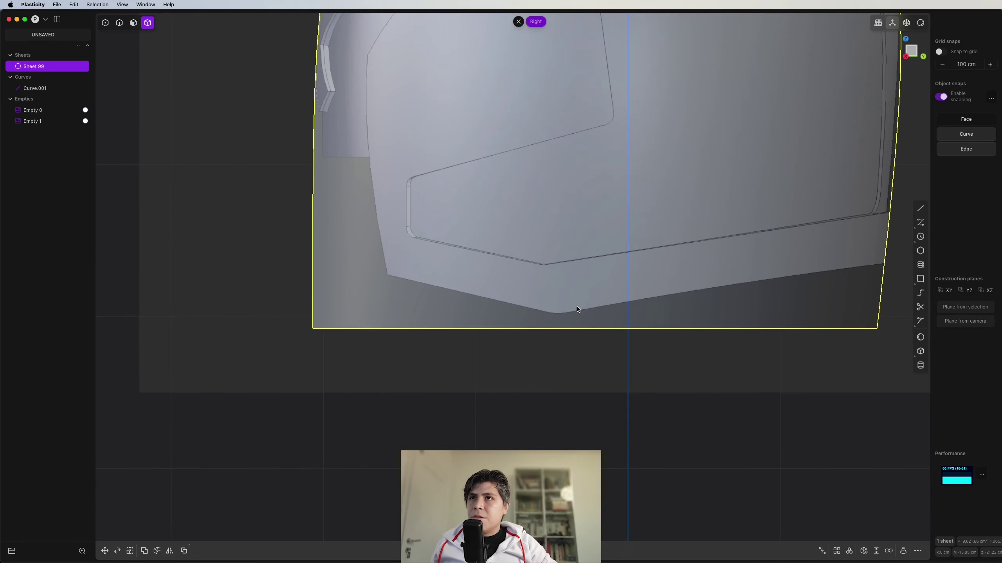
key("shift+a")
scroll(185, 239, "down", 4)
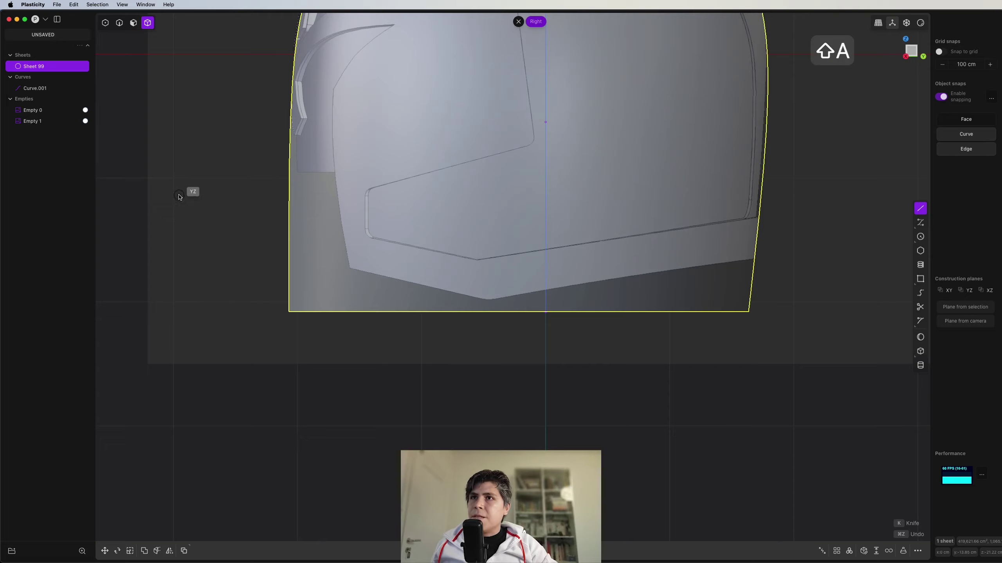
left_click(180, 195)
scroll(498, 291, "up", 7)
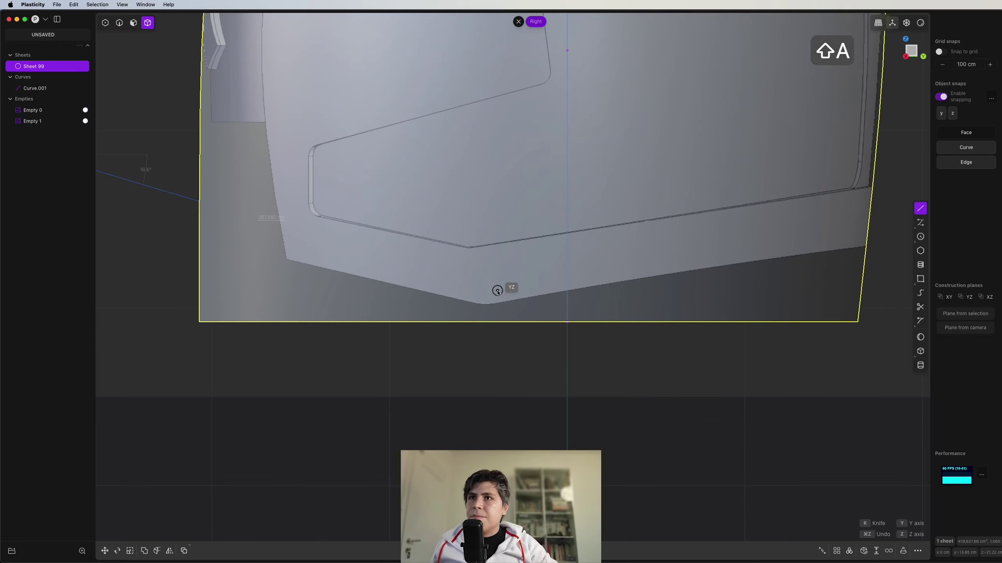
left_click(487, 310)
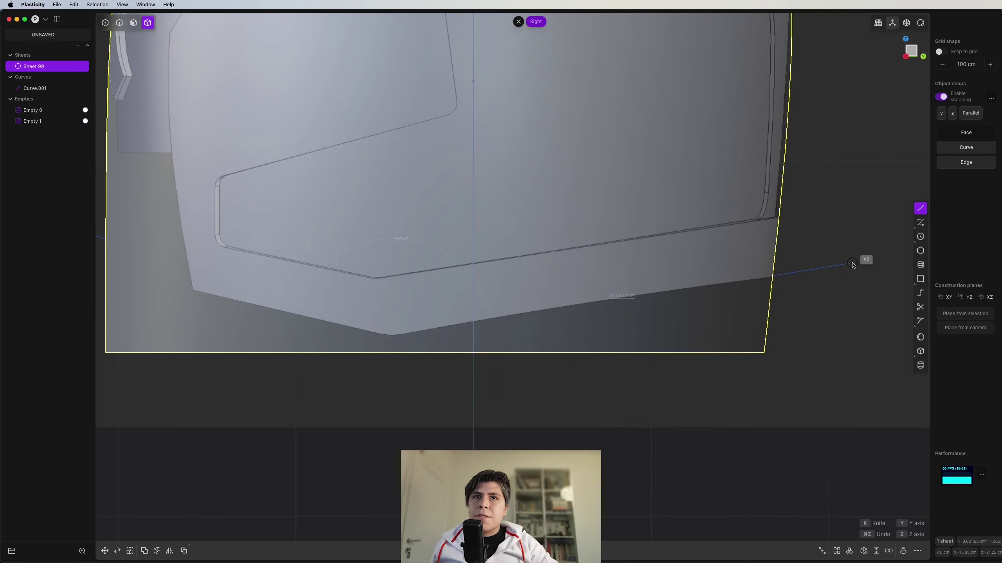
left_click(852, 264)
right_click(852, 265)
Move the polyline's front end vertex so its front segment follows the reference's lower edge.
scroll(809, 285, "down", 3)
middle_click_drag(593, 326, 625, 337, "shift")
key("1")
left_click_drag(207, 188, 130, 247)
key("g")
key("g")
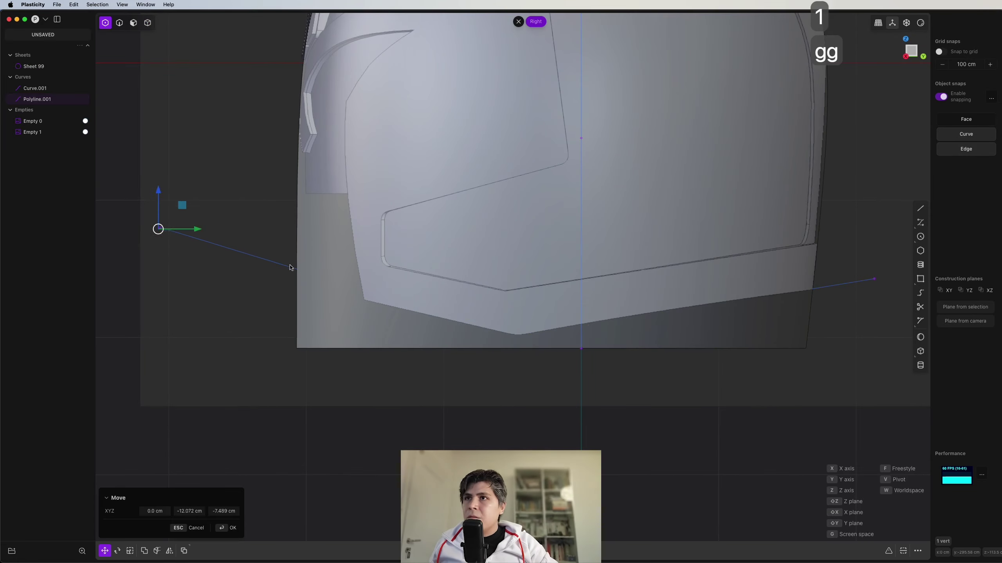
left_click(291, 268)
left_click(906, 23)
middle_click_drag(335, 197, 382, 208, "shift")
key("g")
key("g")
left_click(244, 224)
Fillet the polyline's lowest corner vertex with a distance of about 12.7 cm to match the reference.
left_click_drag(559, 324, 674, 429)
left_click_drag(615, 303, 529, 368)
key("g")
key("g")
key("Escape")
scroll(538, 365, "up", 3)
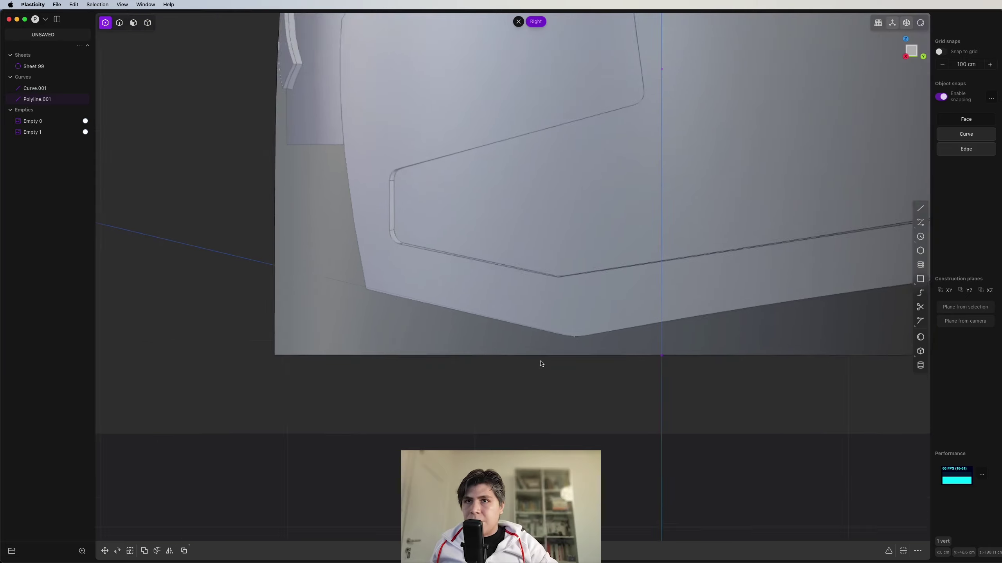
scroll(541, 363, "up", 1)
key("b")
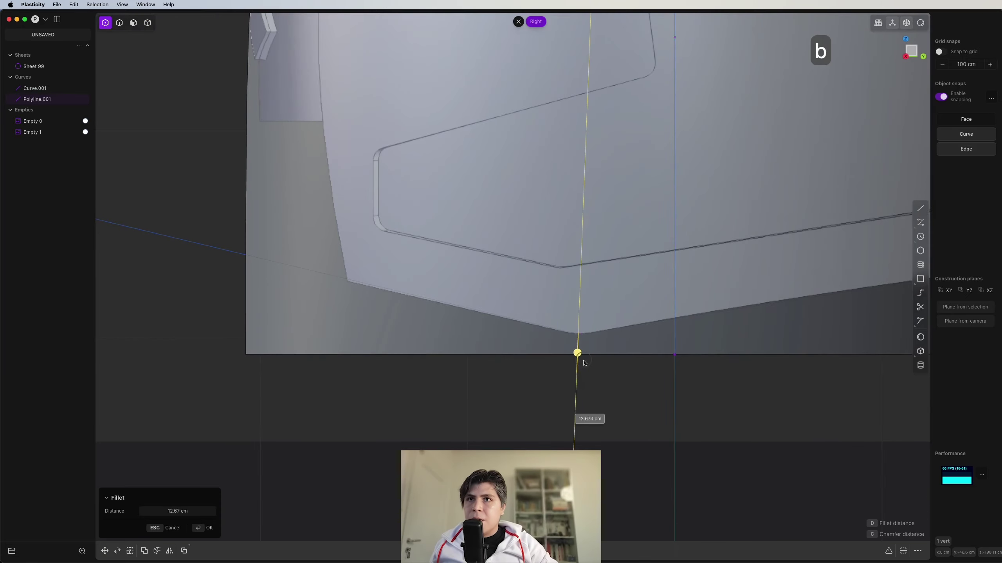
left_click(572, 450)
scroll(578, 394, "down", 5)
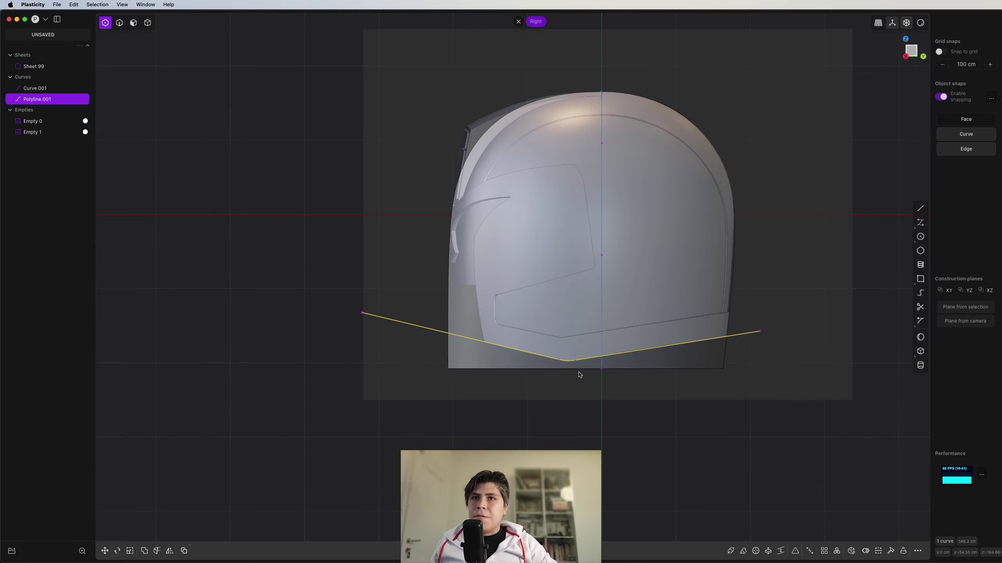
Cut the helmet shell with the angled polyline and delete the strip below it.
key("c")
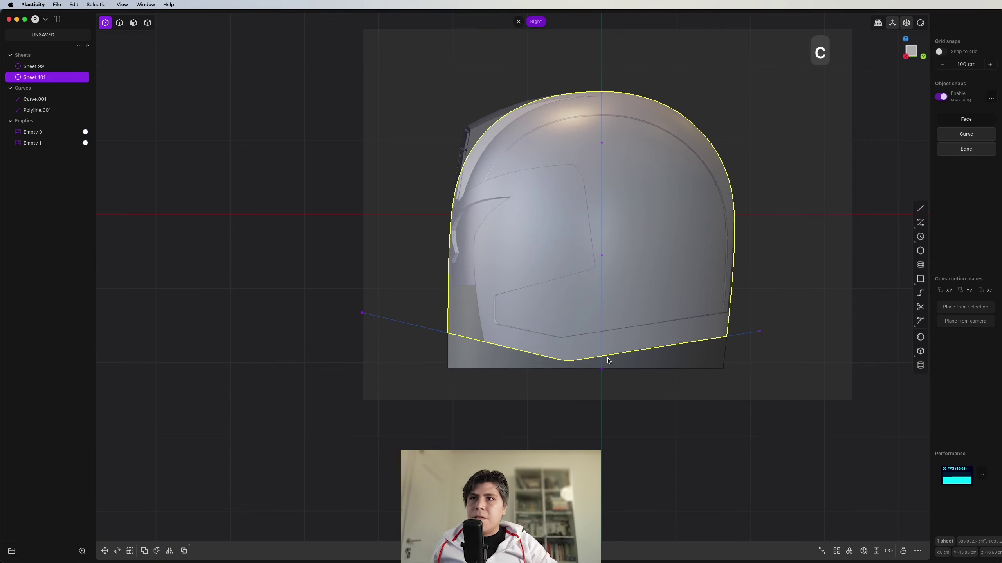
key("4")
left_click(615, 366)
key("x")
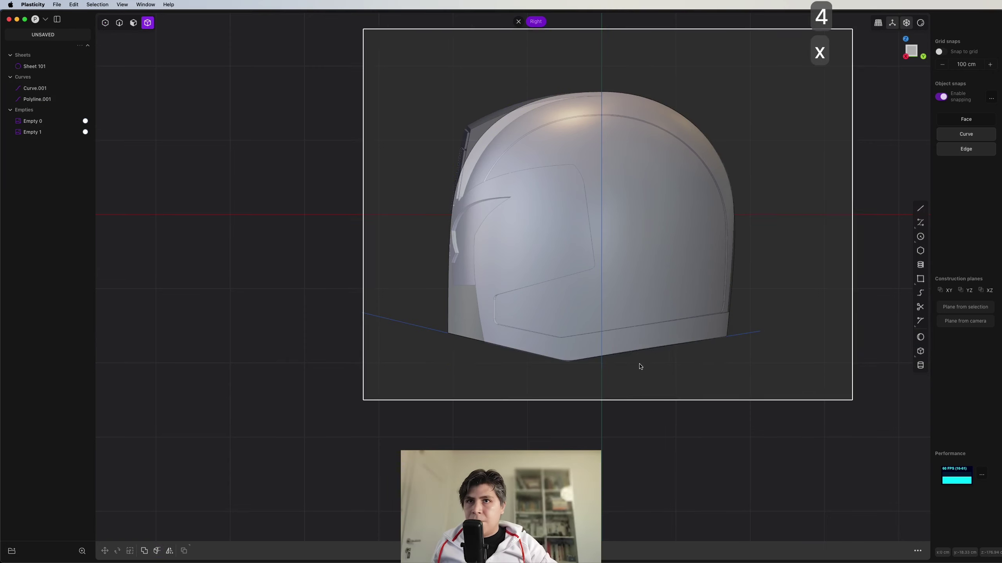
Draw a horizontal line across the helmet in the Front view and lower it about 14.9 cm onto the chin panel's upper edge.
middle_click_drag(580, 367, 711, 190)
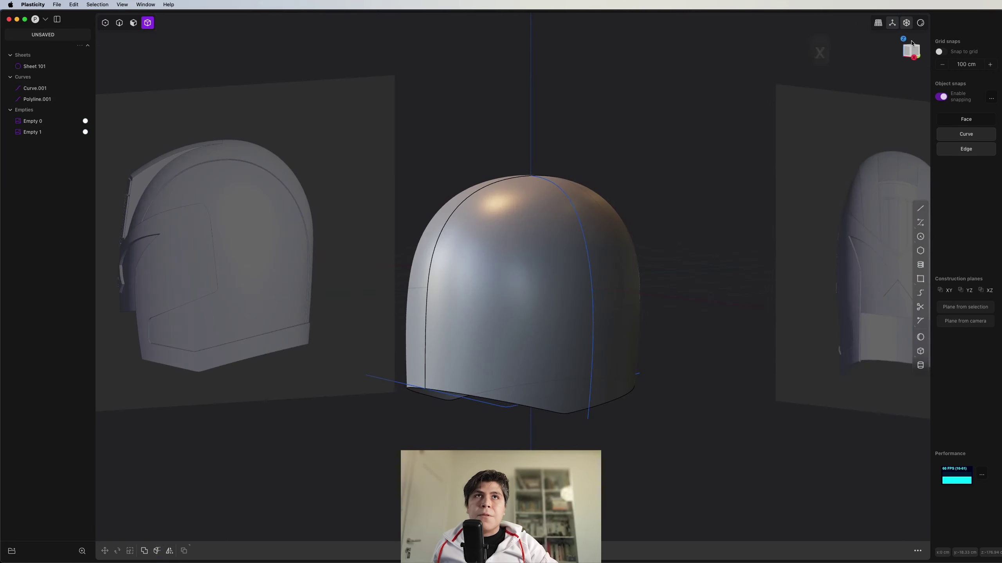
left_click(908, 53)
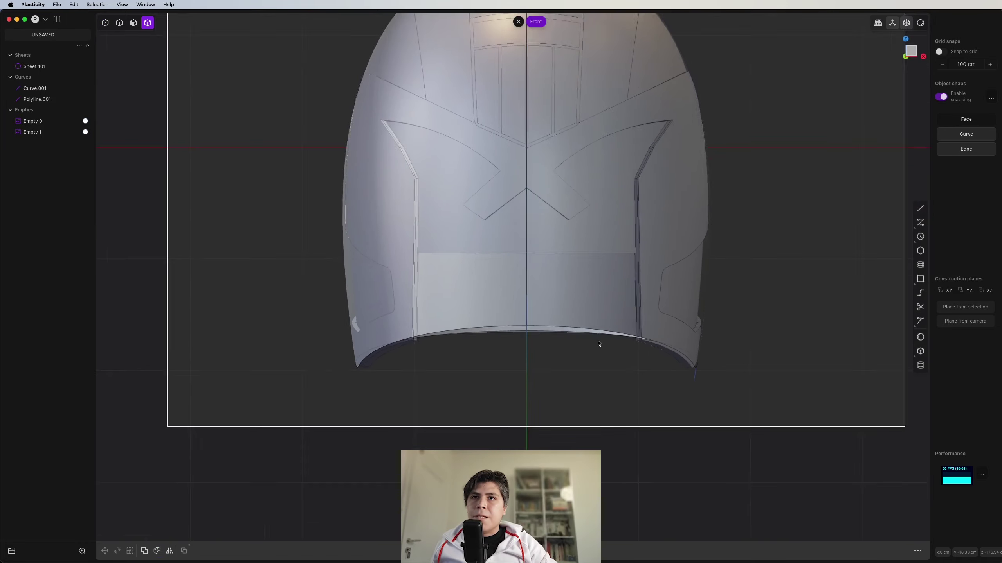
scroll(577, 311, "up", 4)
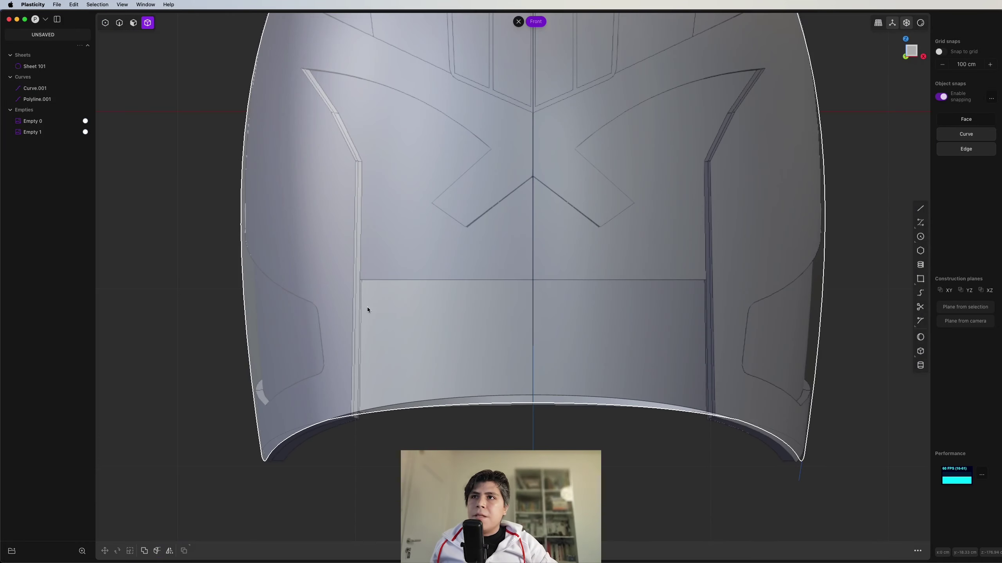
key("shift+a")
scroll(480, 287, "down", 2)
left_click(193, 262)
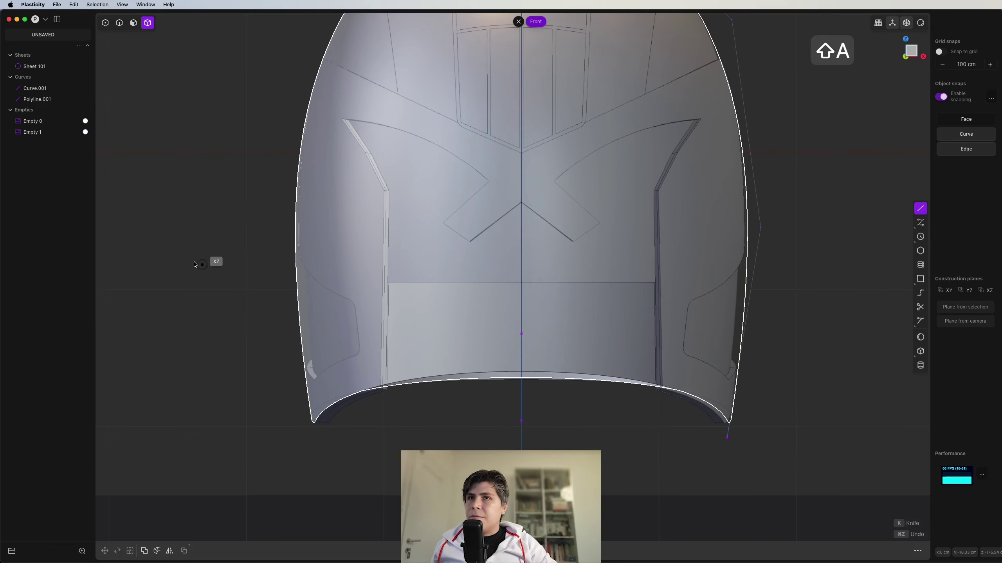
left_click(860, 262)
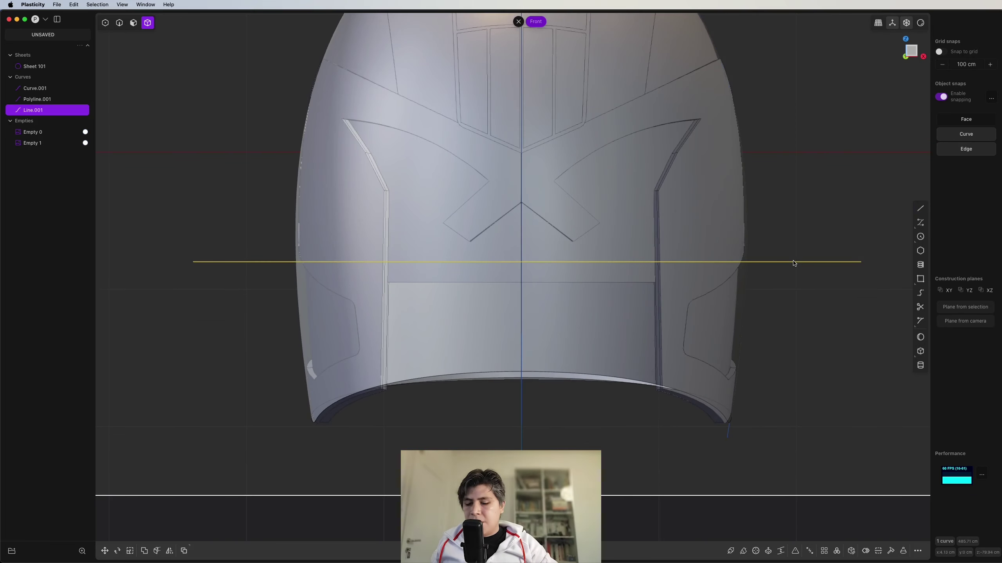
key("g")
key("z")
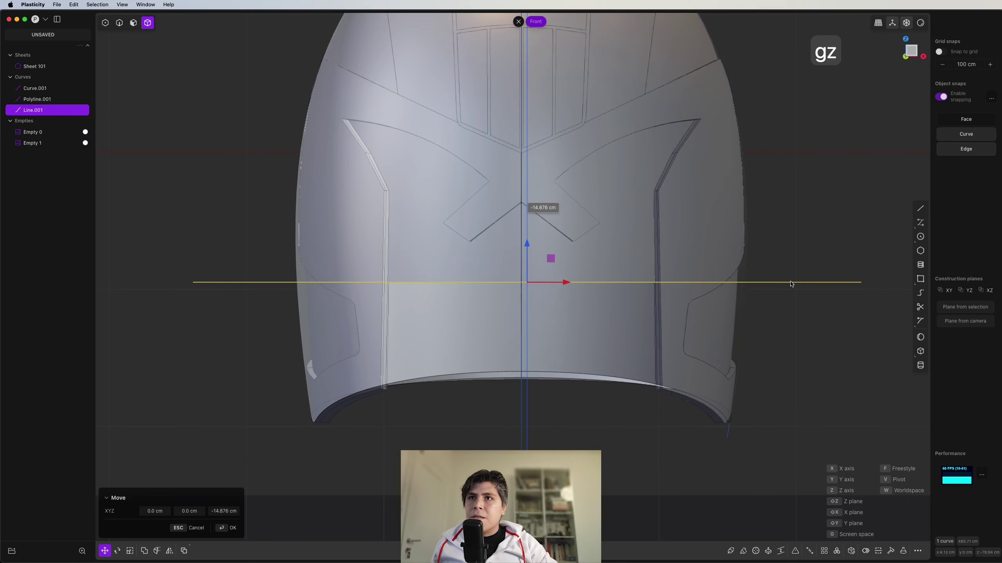
left_click(791, 283)
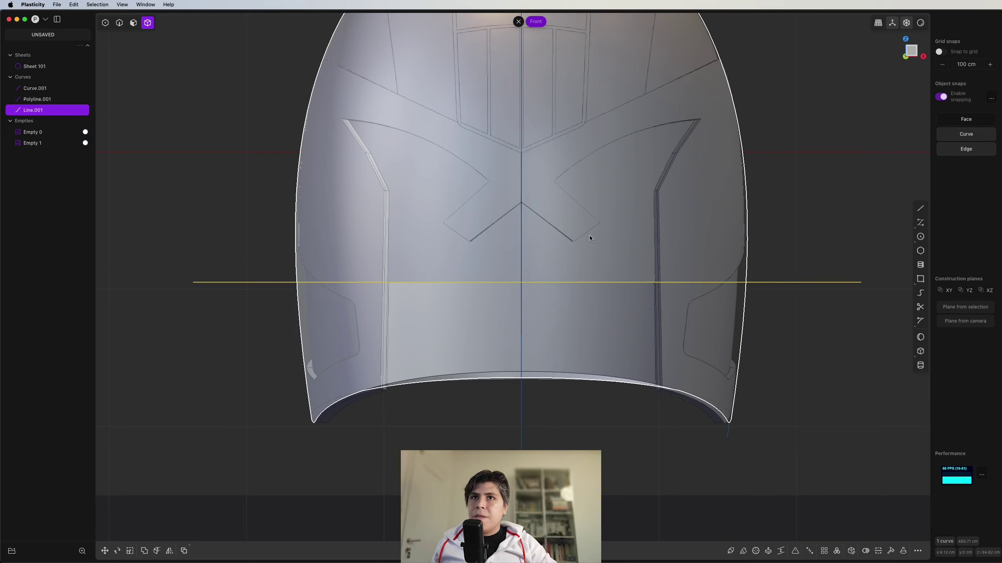
Trace the visor's zigzag nose outline on the positive X half with a four-point polyline starting at the centre line.
middle_click_drag(590, 235, 556, 281, "shift")
scroll(618, 271, "down", 4)
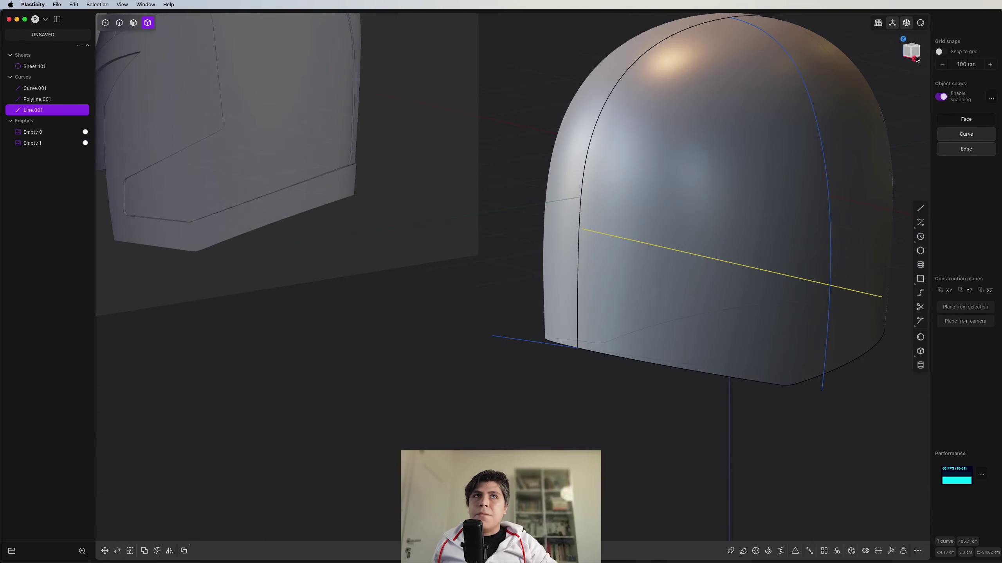
left_click(908, 51)
scroll(557, 249, "up", 5)
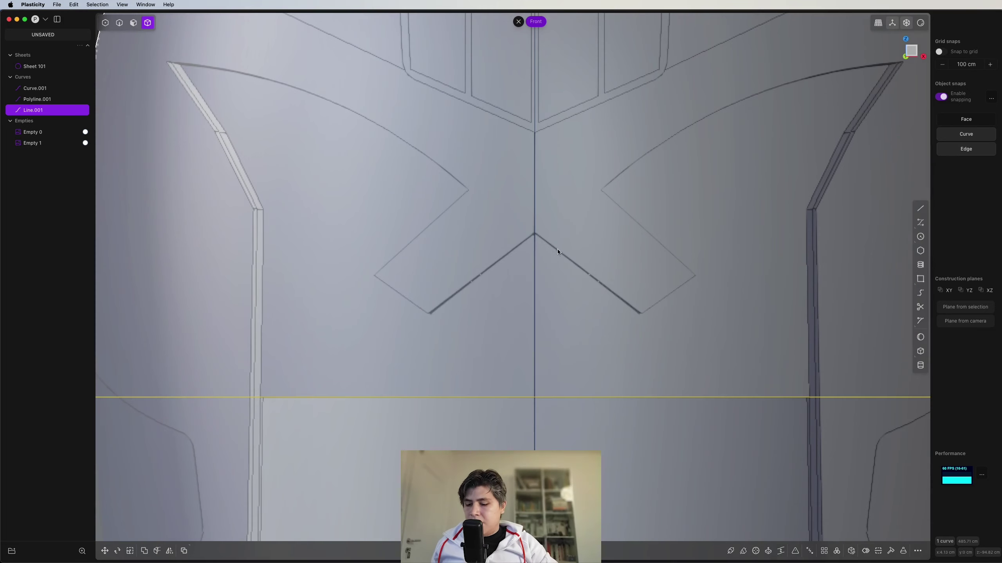
key("shift+a")
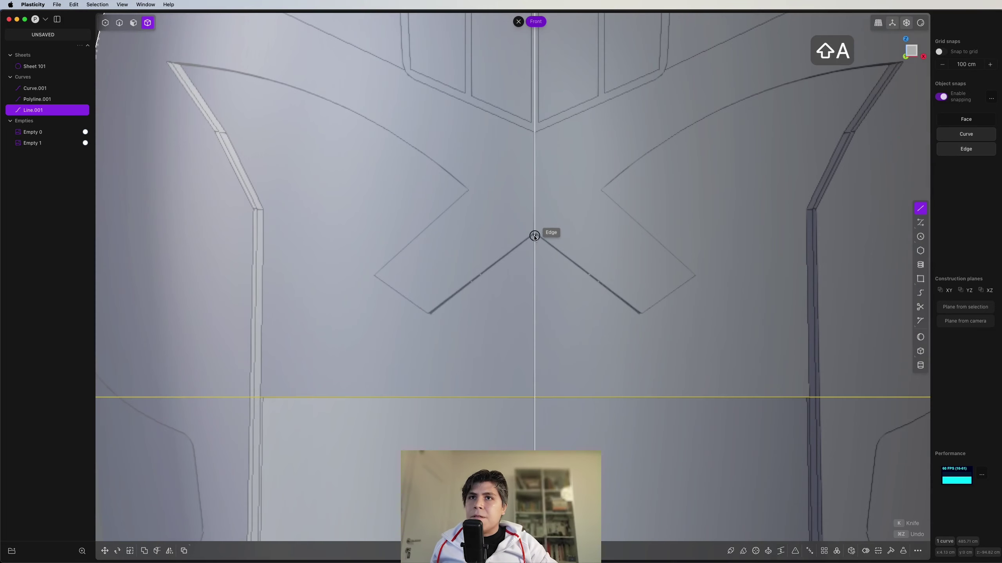
left_click(535, 233)
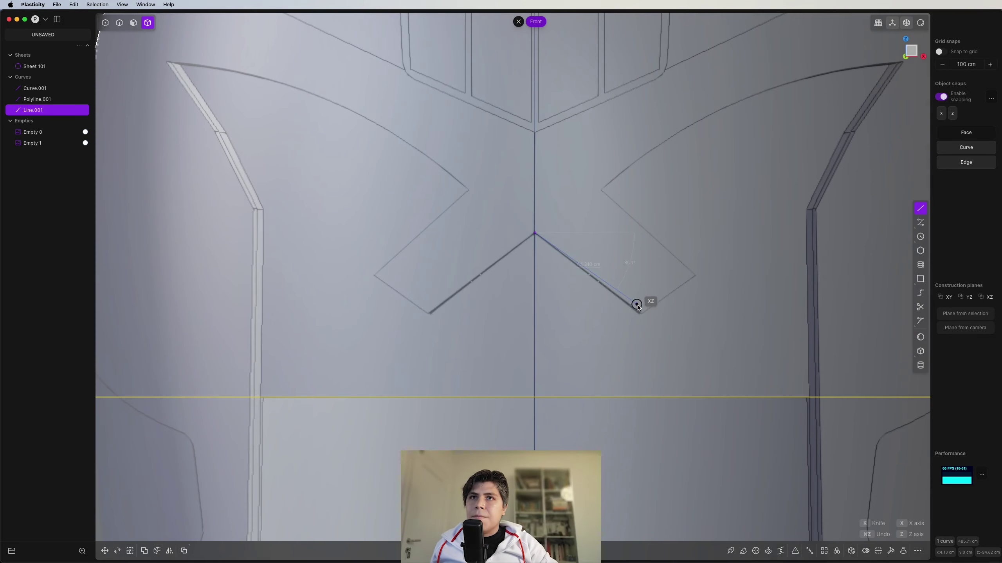
left_click(696, 277)
left_click(602, 190)
right_click(734, 207)
Draw a three-point control curve from the nose polyline's upper end along the visor's brow to its outer tip.
middle_click_drag(734, 207, 687, 233, "shift")
key("ctrl+super+c")
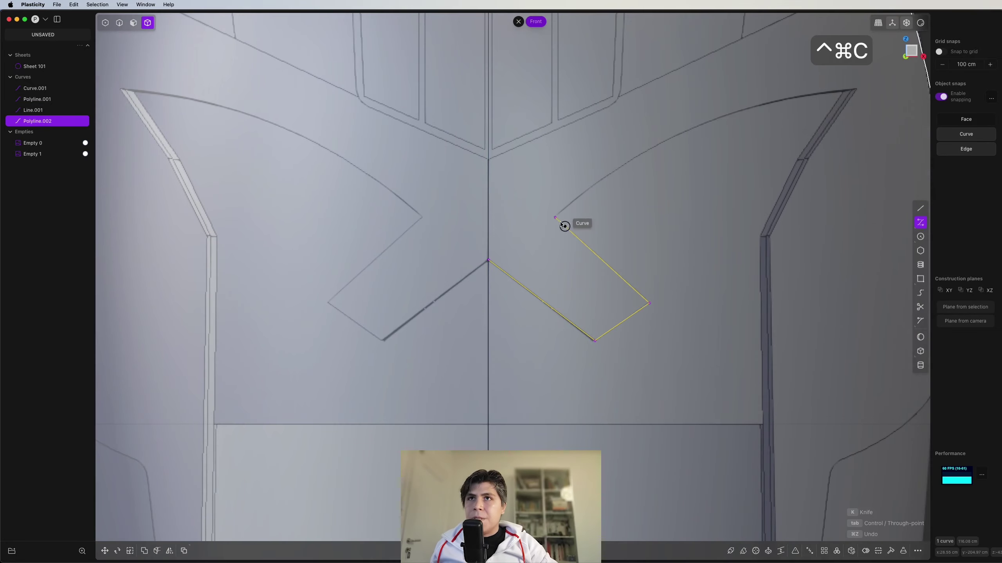
left_click(555, 218)
left_click(666, 110)
middle_click_drag(666, 110, 555, 163, "shift")
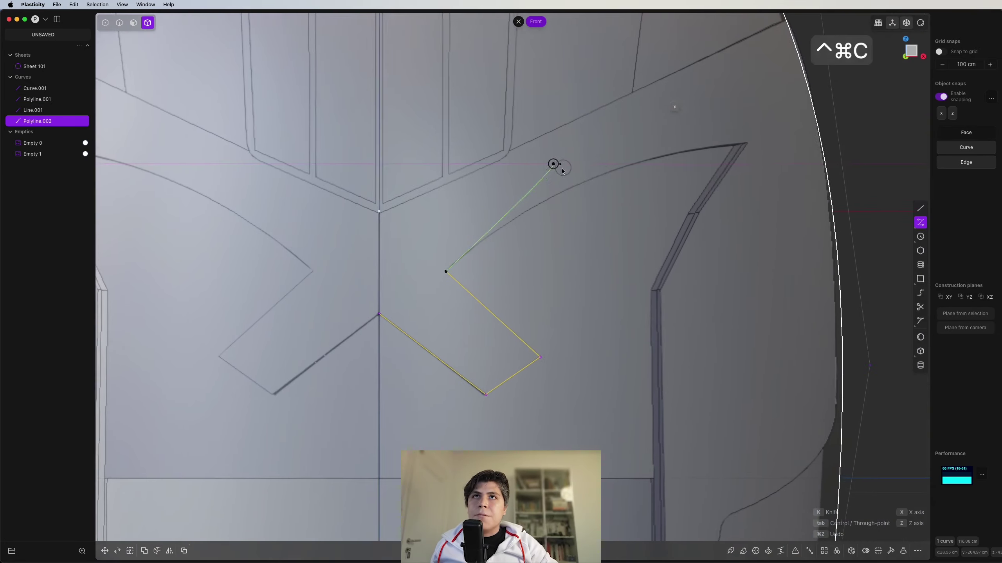
left_click(742, 146)
key("Return")
Draw a control curve from the brow's outer tip down the slanted visor side to the top of the vertical strip.
key("ctrl+super+c")
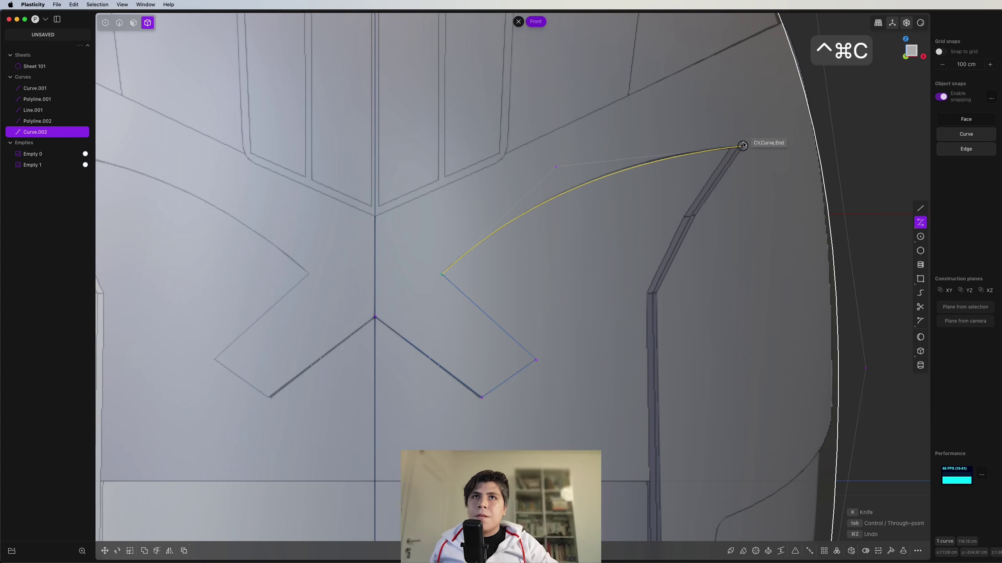
left_click(743, 145)
scroll(706, 188, "up", 5)
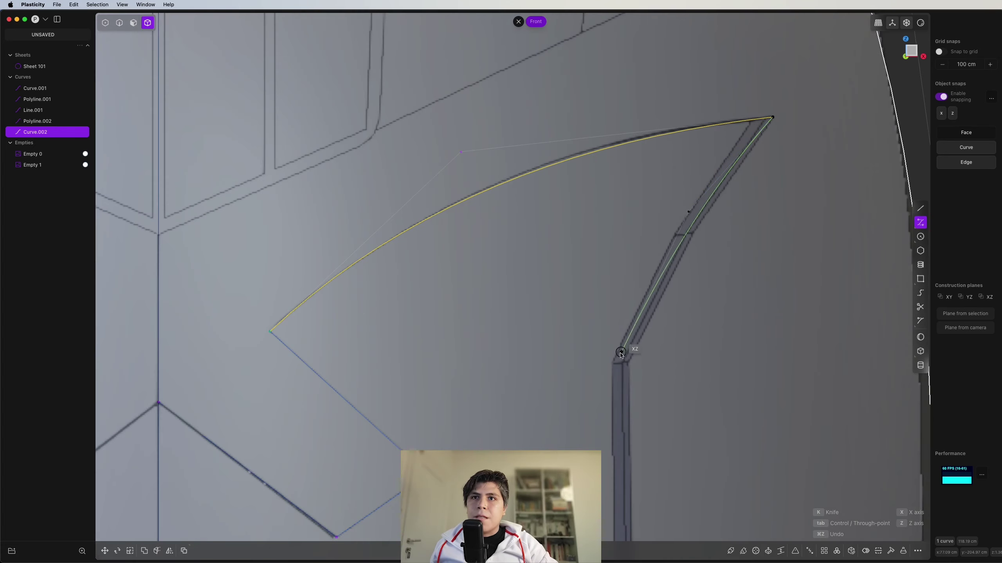
left_click(622, 364)
key("Return")
Move the shared end vertices of both visor curves about 1.3 cm inward along X at the outer tip.
scroll(636, 338, "up", 2)
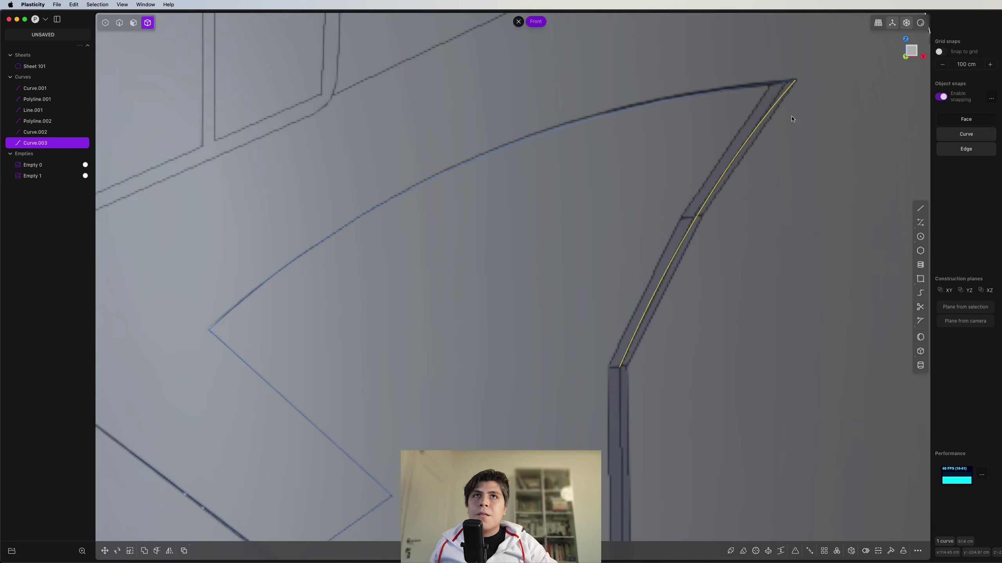
key("1")
left_click_drag(833, 45, 739, 131)
key("g")
key("g")
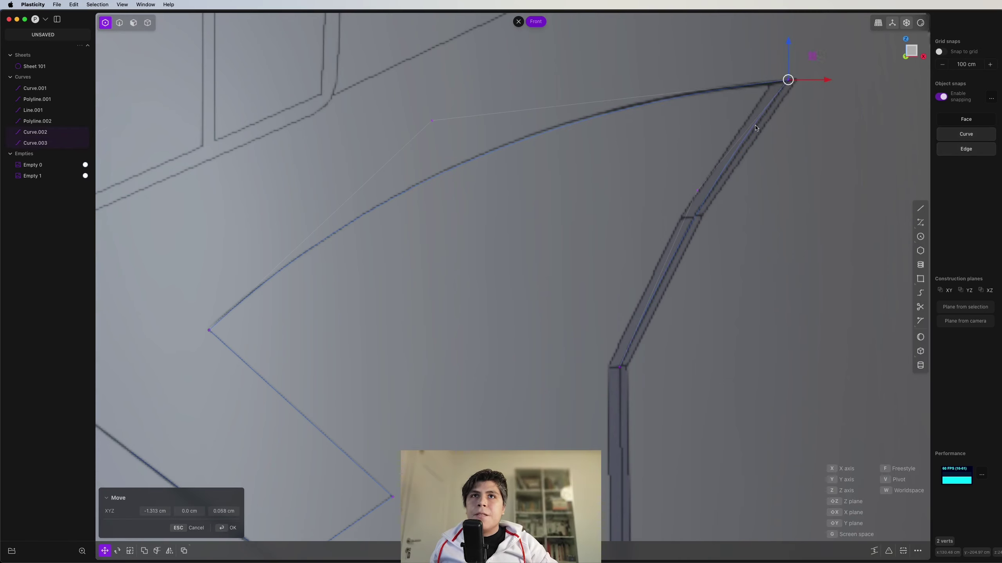
left_click(755, 128)
scroll(743, 153, "up", 2)
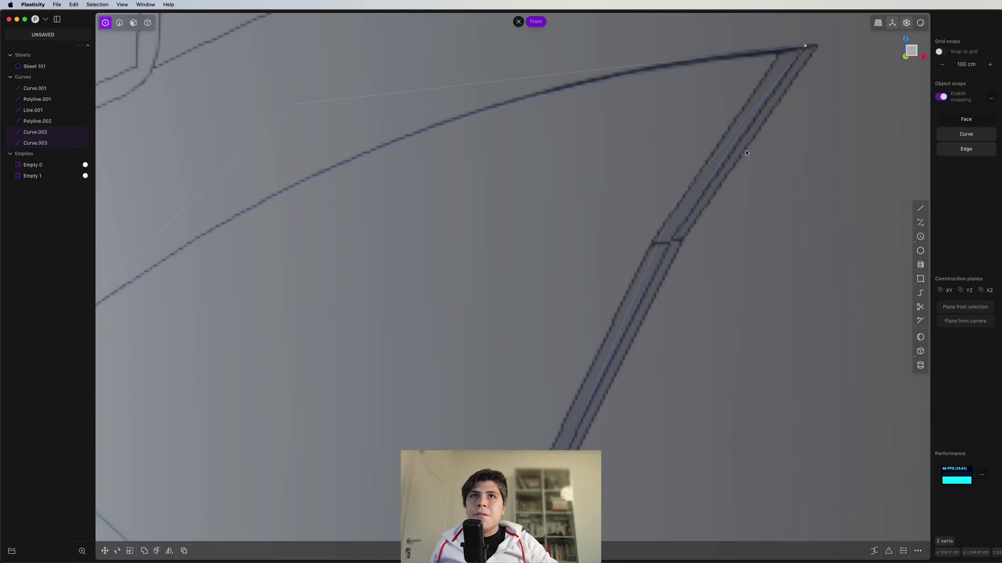
Draw a near-vertical line from the slanted curve's lower end down the visor strip to below the helmet's lower edge.
scroll(696, 197, "down", 5)
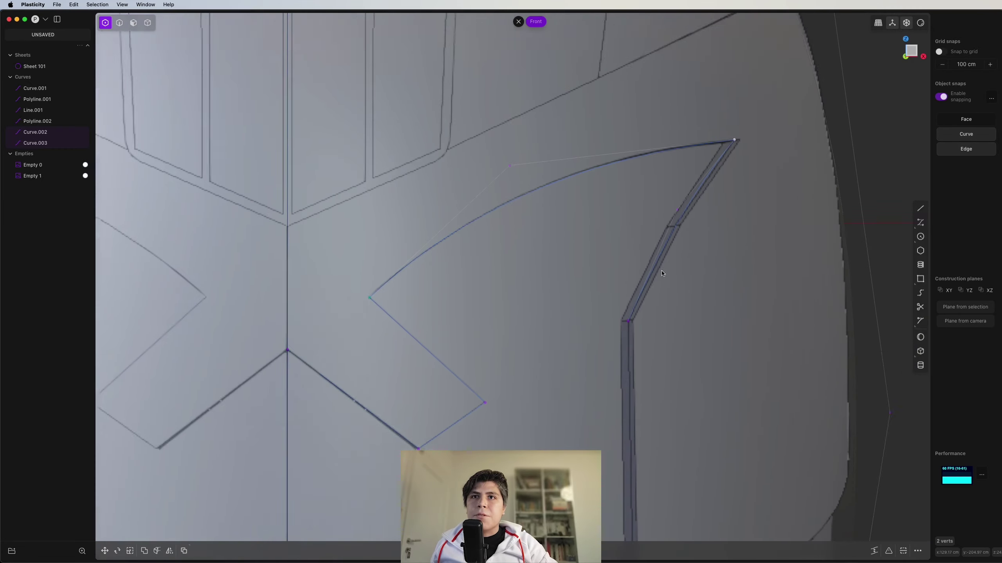
right_click_drag(663, 342, 658, 209)
key("shift+a")
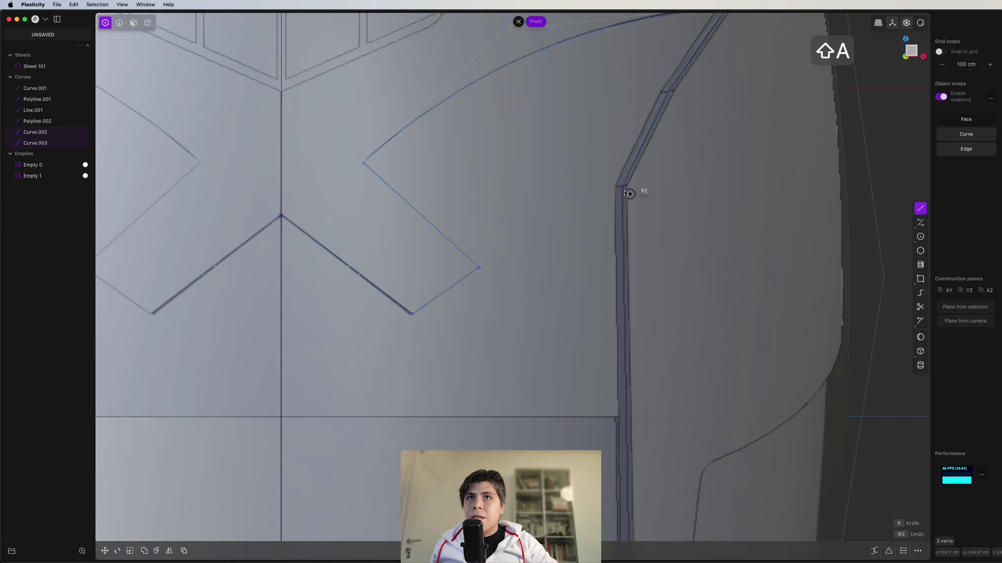
left_click(622, 186)
scroll(651, 315, "down", 5)
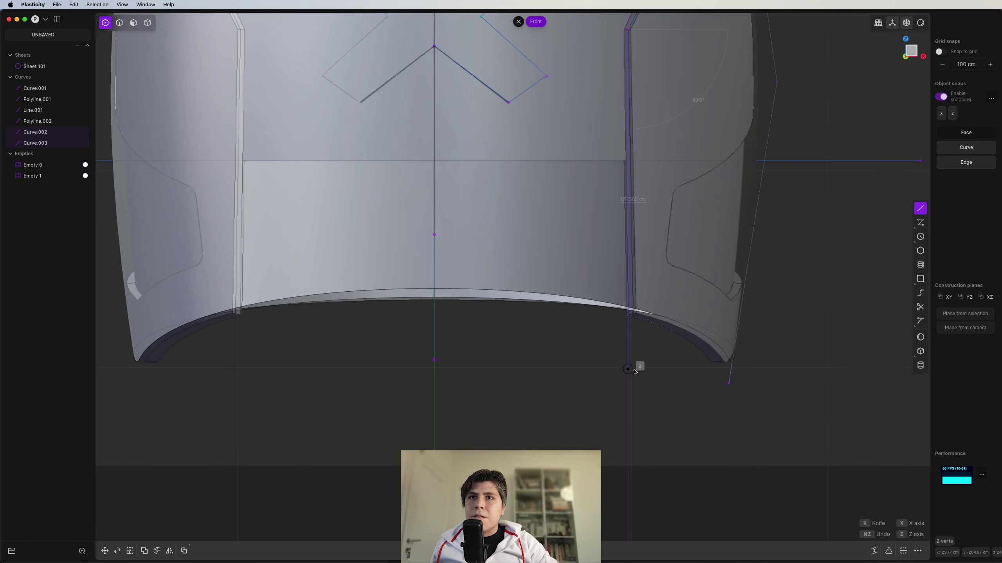
scroll(637, 364, "up", 5)
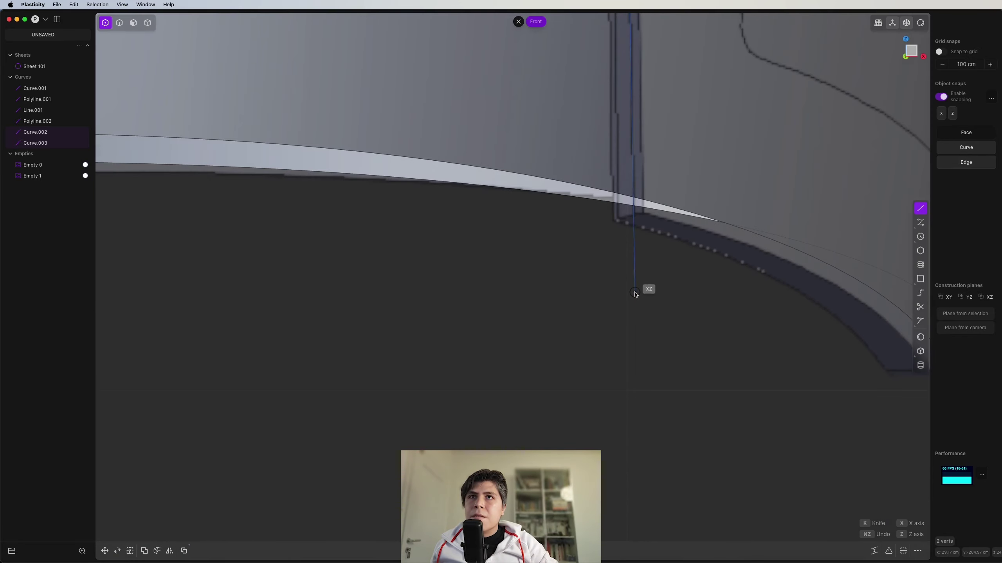
left_click(647, 286)
scroll(651, 214, "down", 5)
middle_click_drag(658, 143, 640, 231, "shift")
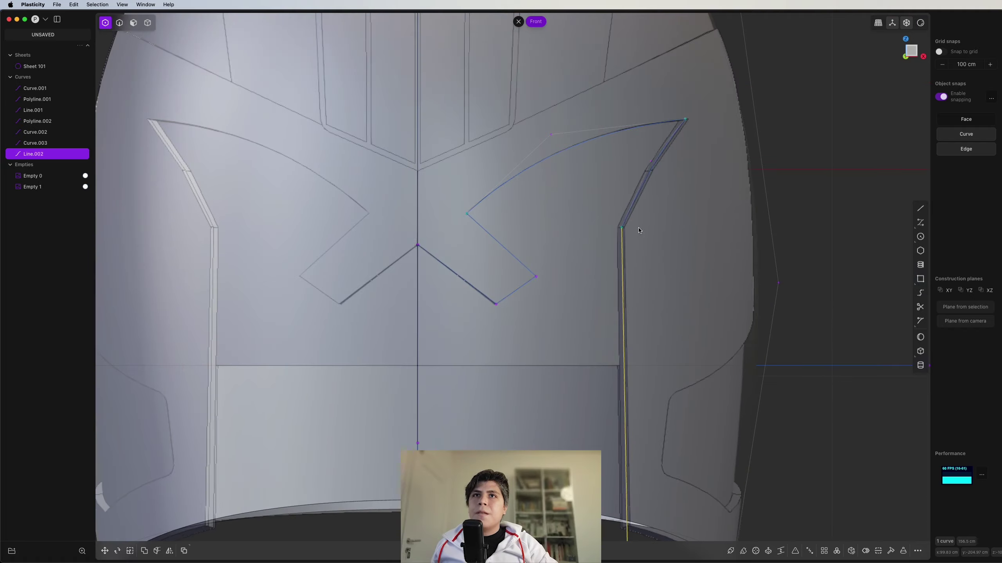
Mirror the nose polyline, both visor curves and the vertical strip line across X to the helmet's other half.
left_click(657, 166, "shift")
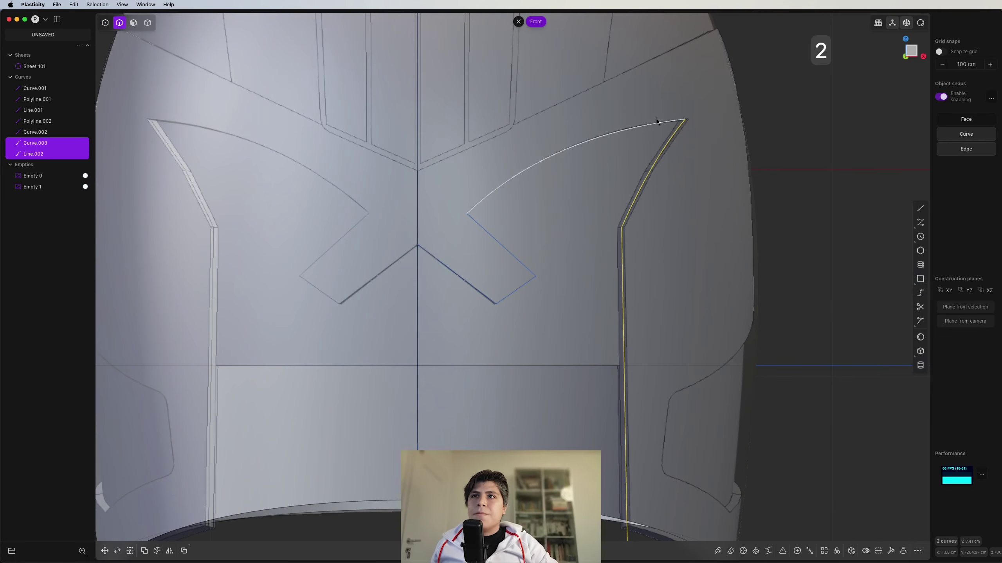
left_click(565, 150, "shift")
left_click(492, 235, "shift")
scroll(540, 248, "down", 5)
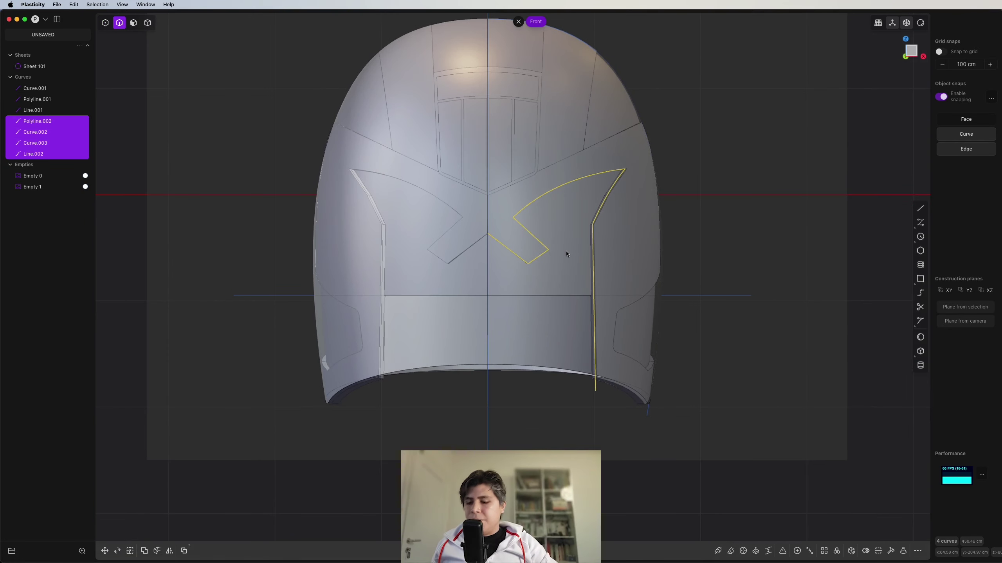
key("alt+x")
key("x")
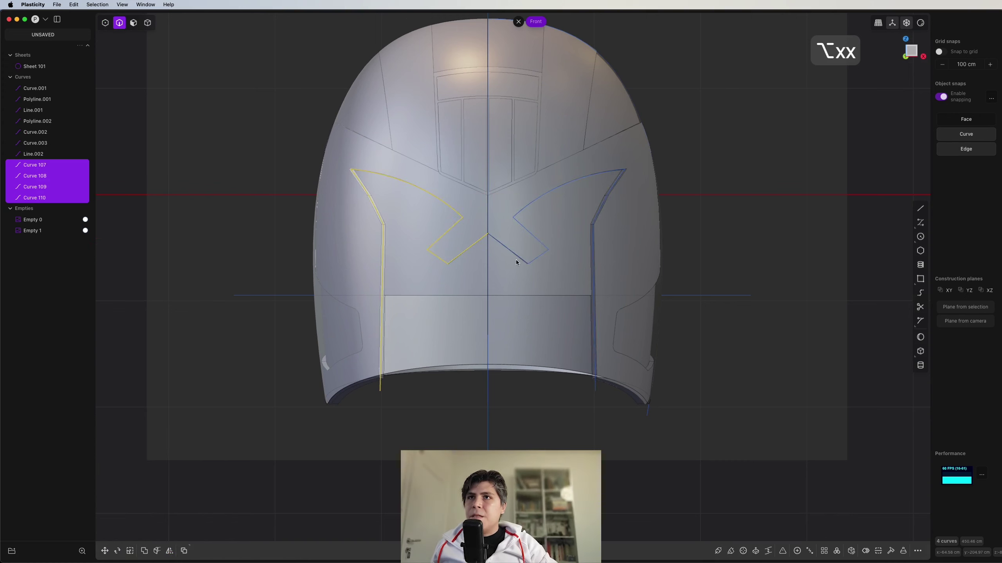
Join the original and mirrored visor curves into one continuous outline.
left_click(529, 235, "shift")
left_click(536, 201, "shift")
left_click(608, 197, "shift")
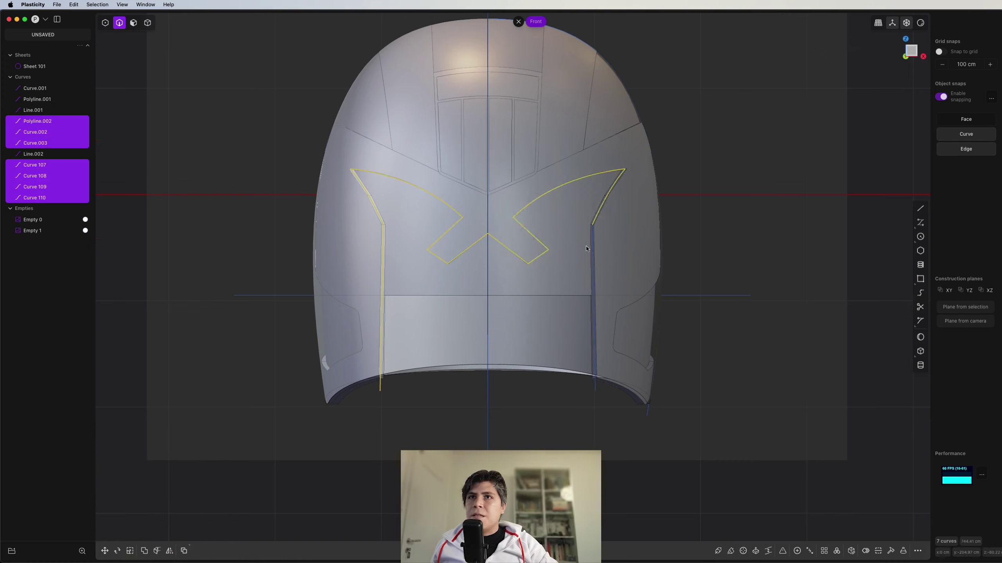
left_click(594, 247, "shift")
key("j")
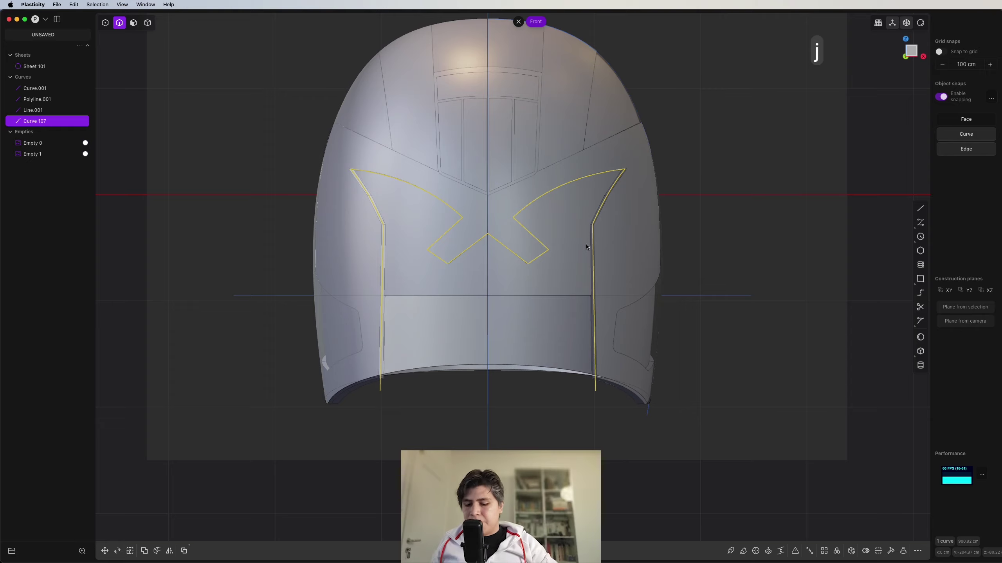
Imprint the joined visor outline onto the helmet shell along the front-view direction.
key("shift+i")
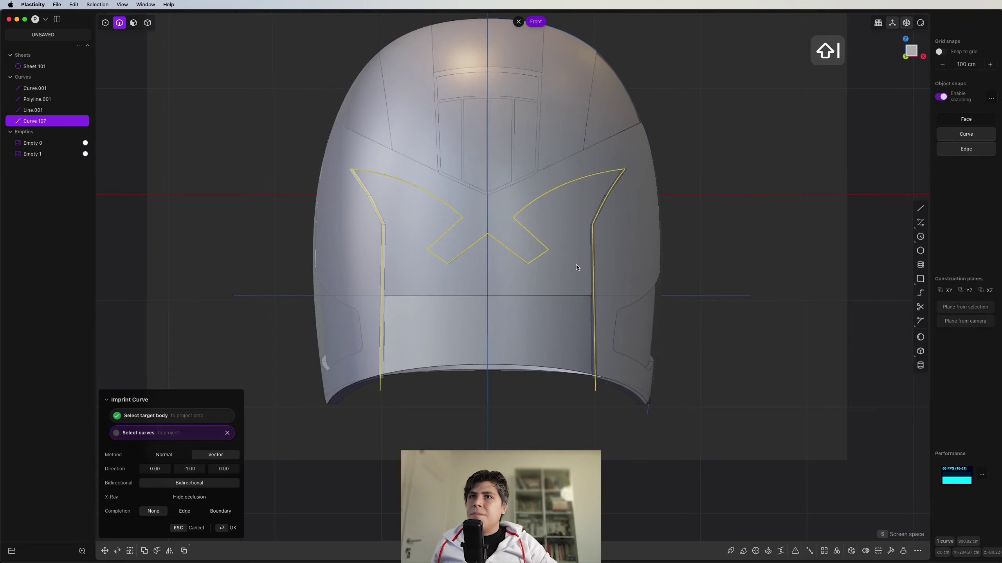
right_click(577, 268)
scroll(604, 263, "down", 5)
middle_click_drag(604, 263, 529, 278)
scroll(559, 318, "up", 5)
middle_click_drag(559, 318, 611, 260)
Imprint the horizontal line below the nose onto the helmet shell along the front-view direction.
left_click(911, 55)
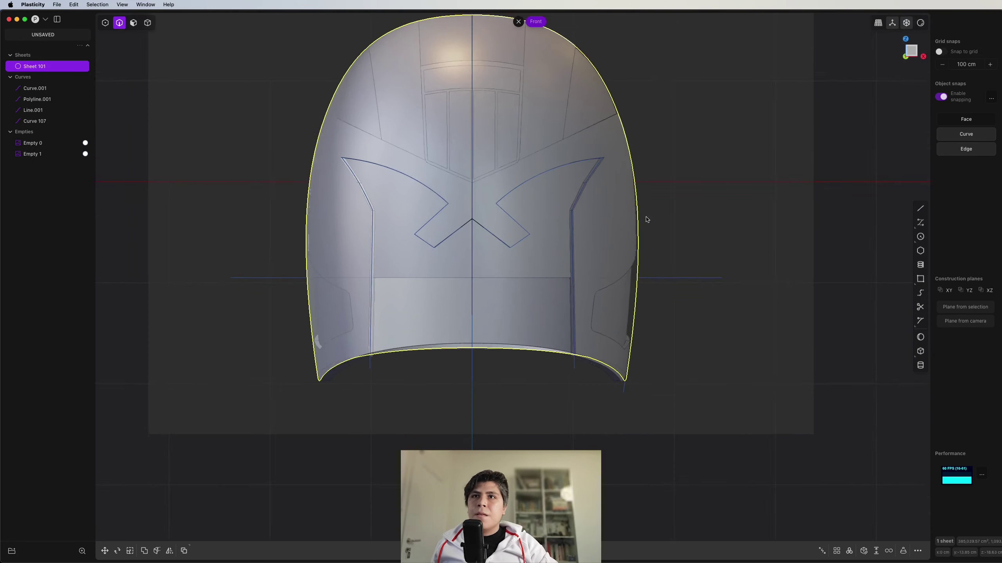
scroll(552, 256, "up", 3)
key("2")
left_click(523, 288)
key("shift+i")
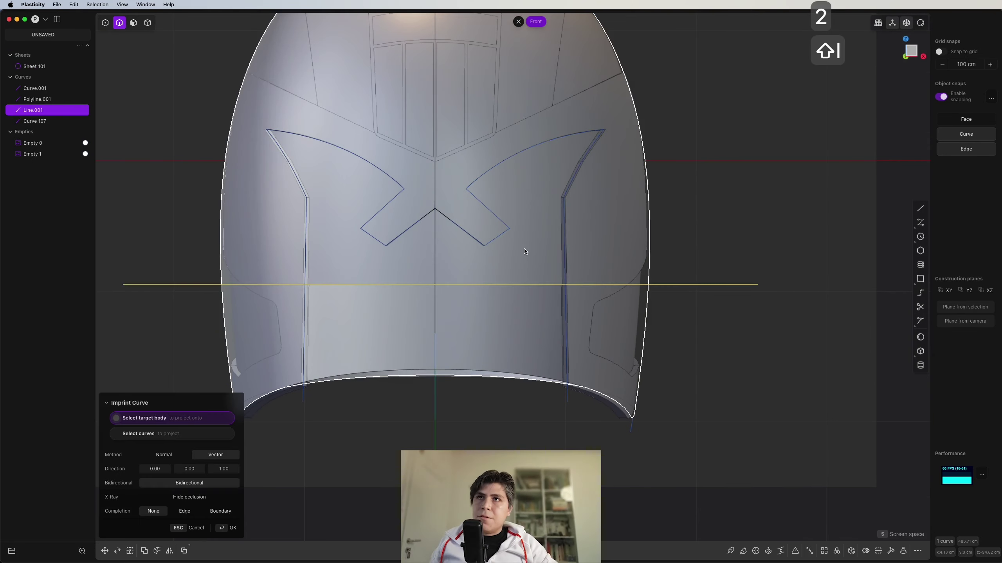
left_click(524, 249)
right_click(525, 249)
Delete the two front shell faces below the imprinted horizontal line, between the vertical visor edges.
scroll(523, 251, "down", 3)
middle_click_drag(504, 250, 501, 357)
key("3")
left_click(448, 328)
left_click(443, 327)
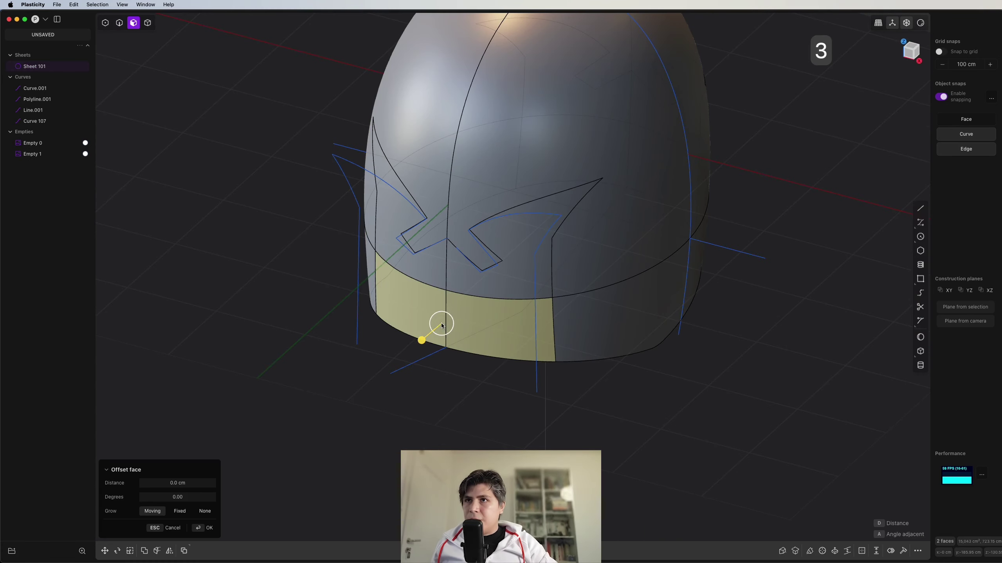
key("shift+x")
Duplicate the two visor faces of the helmet shell as a separate sheet.
middle_click_drag(443, 326, 488, 262)
left_click(485, 262)
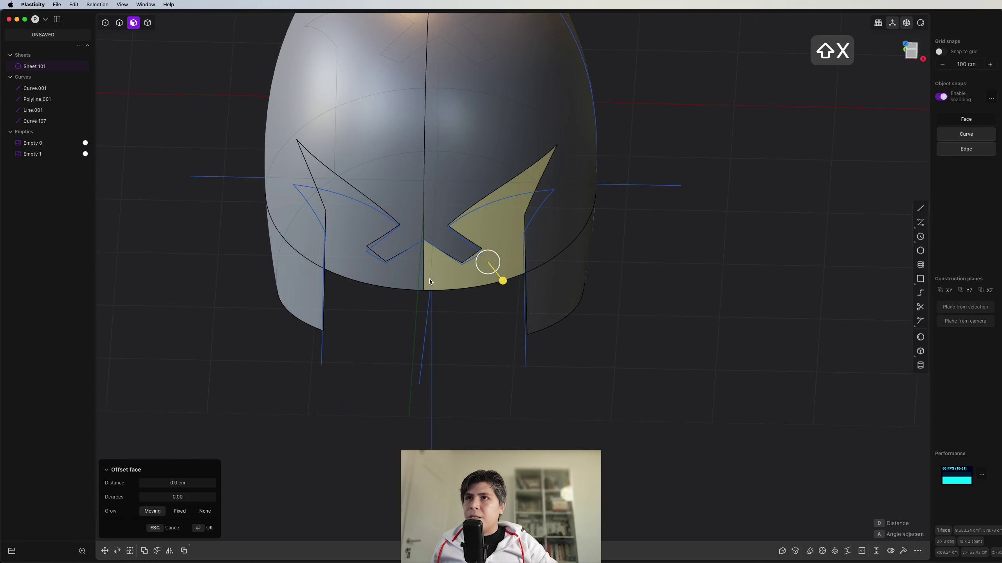
left_click(404, 277)
key("shift+d")
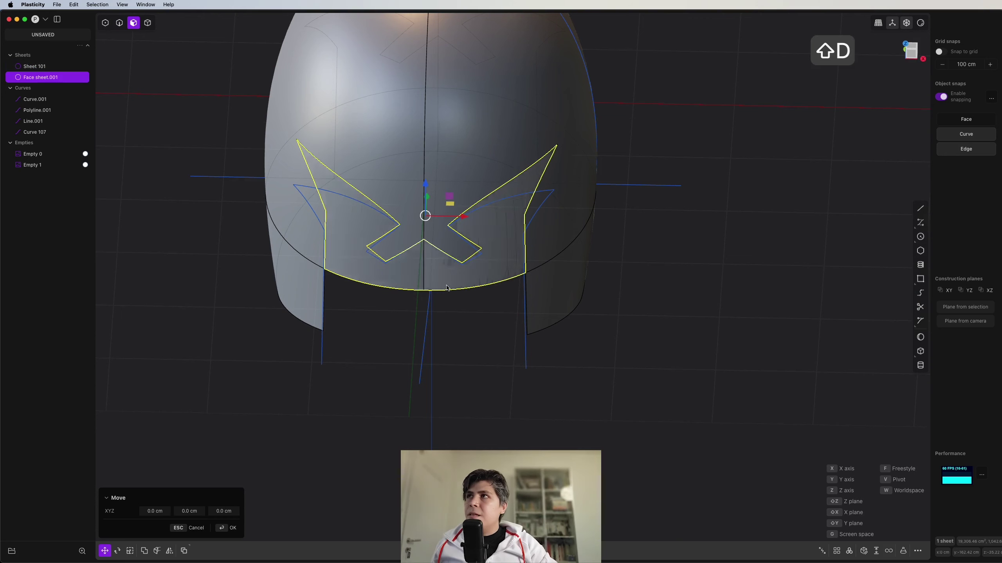
Rename the duplicated face sheet as visor and hide it.
double_click(40, 77)
type("visor")
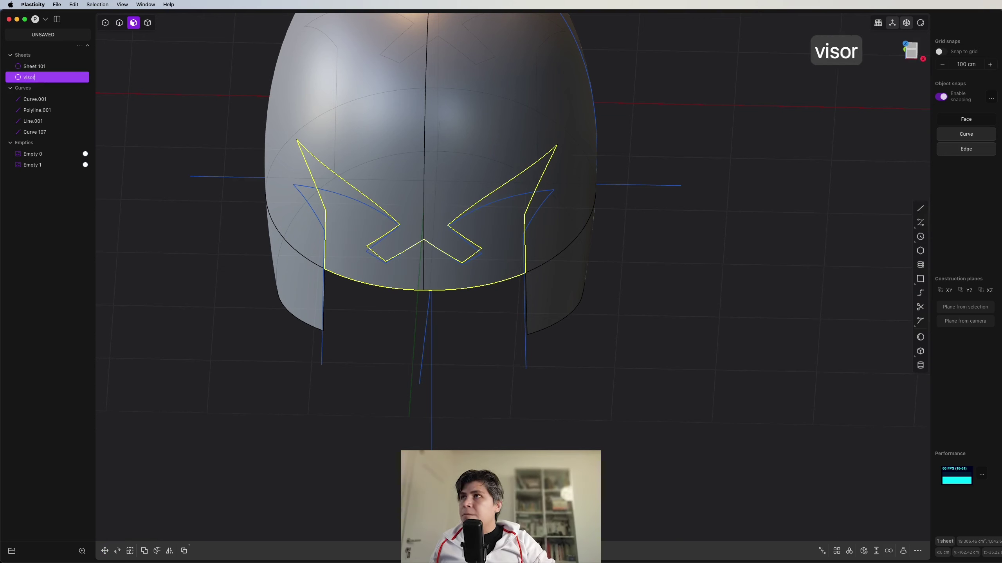
key("Return")
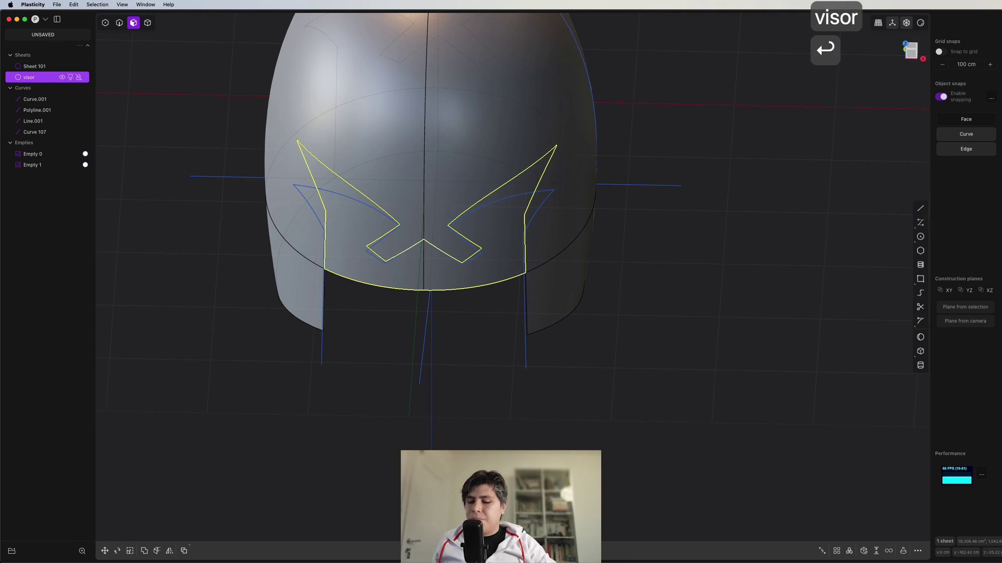
key("h")
Delete the two original visor faces from the helmet shell to open the visor cutout.
mouse_move(509, 252)
middle_mouse_down()
mouse_move(518, 297)
mouse_move(508, 251)
middle_mouse_up()
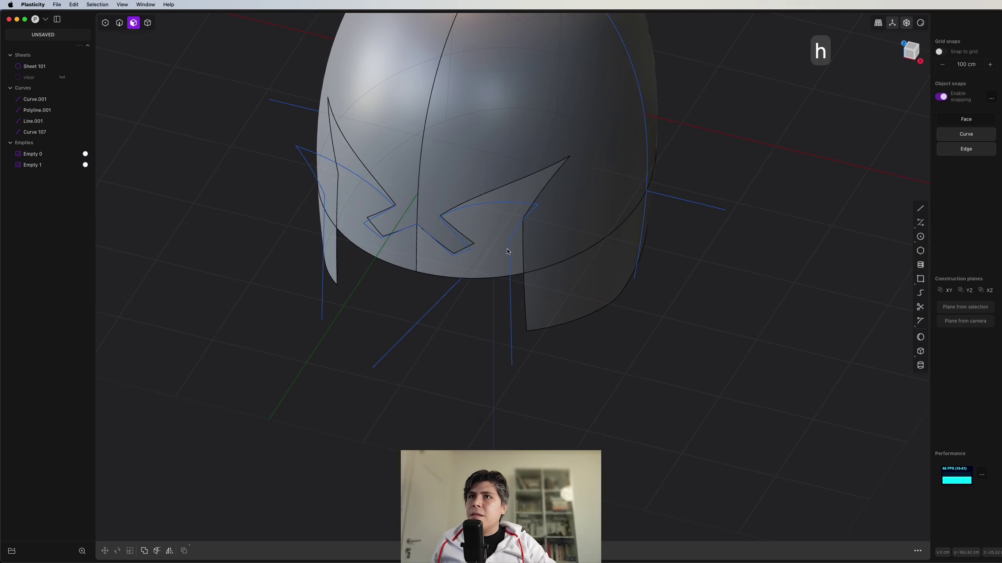
left_click(504, 248)
left_click(407, 253, "shift")
key("shift+x")
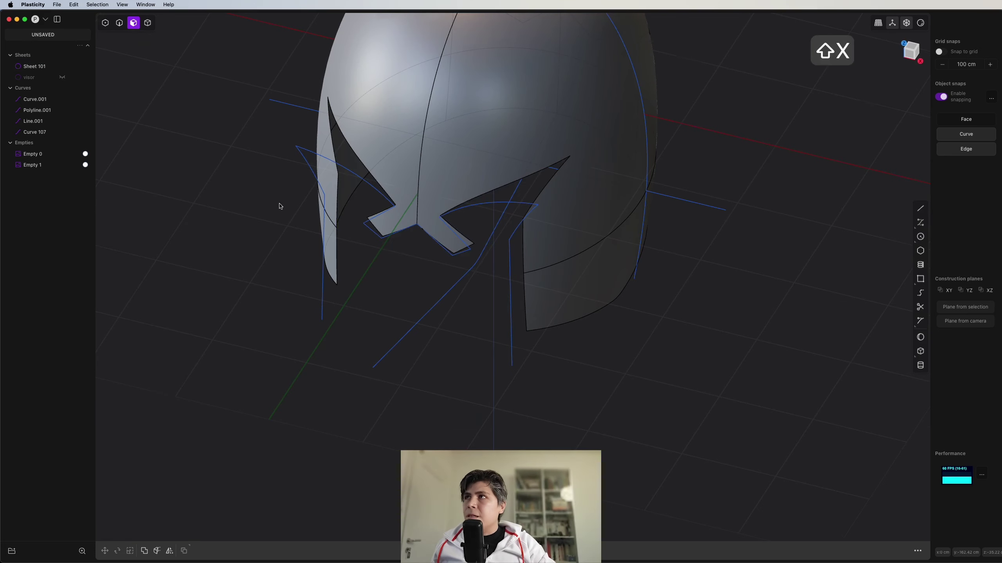
Show the visor sheet to inspect how it fills the cutout, and hide it again.
middle_click_drag(280, 204, 304, 233, "shift")
middle_click_drag(296, 269, 261, 277)
left_click(64, 80)
middle_click_drag(426, 222, 364, 213)
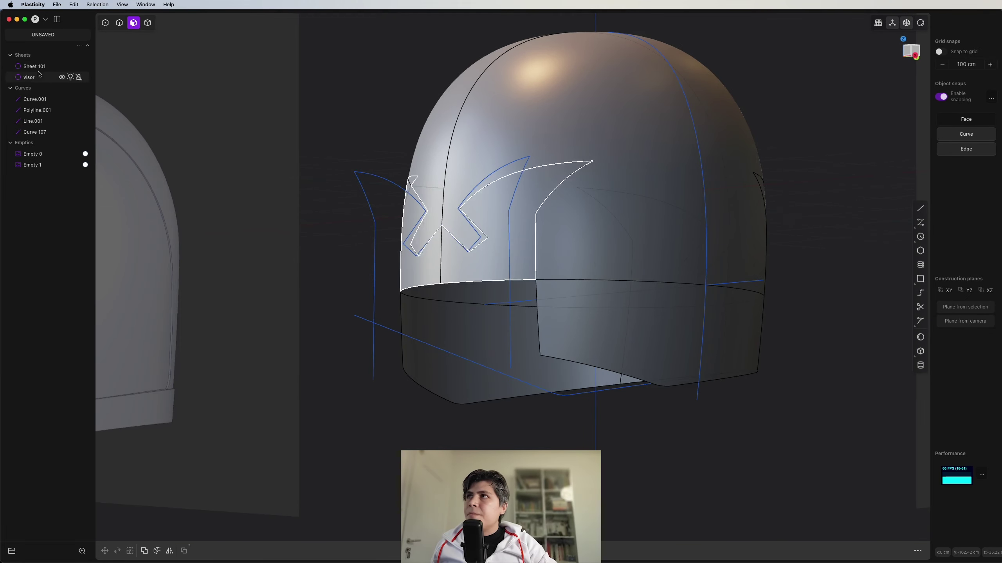
left_click(62, 78)
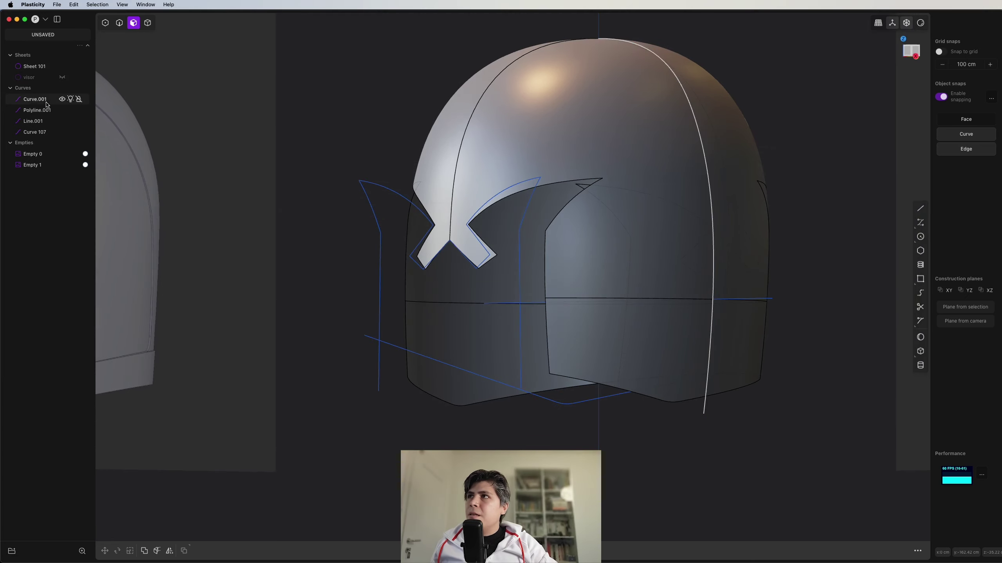
Delete all the construction curves, from Curve.001 through Curve 107.
left_click(35, 99)
left_click(35, 132, "shift")
key("x")
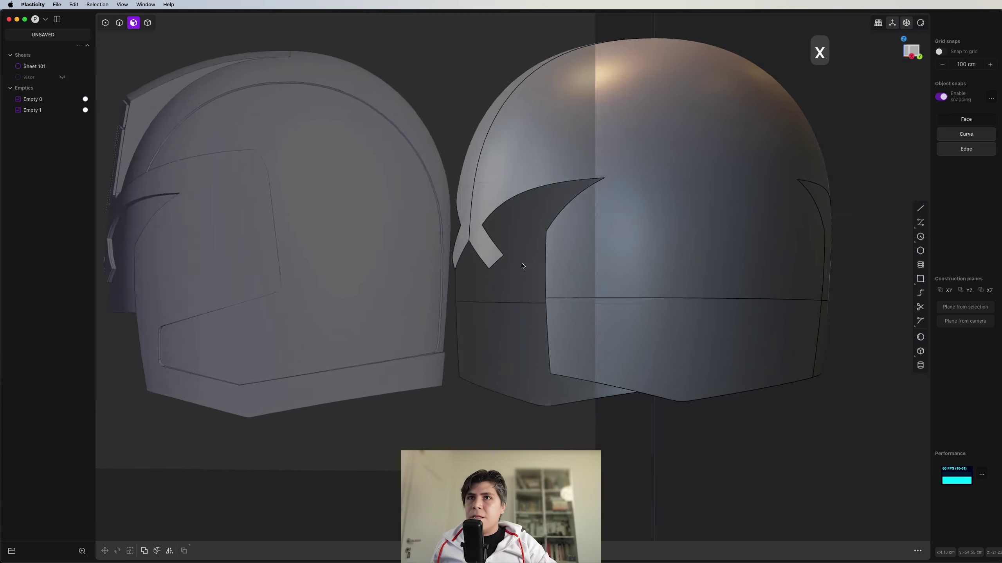
Run Delete Redundant Topology on the helmet shell sheet.
mouse_move(523, 266)
middle_mouse_down()
mouse_move(554, 291)
mouse_move(475, 278)
mouse_move(751, 282)
mouse_move(615, 290)
mouse_move(542, 309)
mouse_move(507, 257)
middle_mouse_up()
scroll(582, 280, "down", 3)
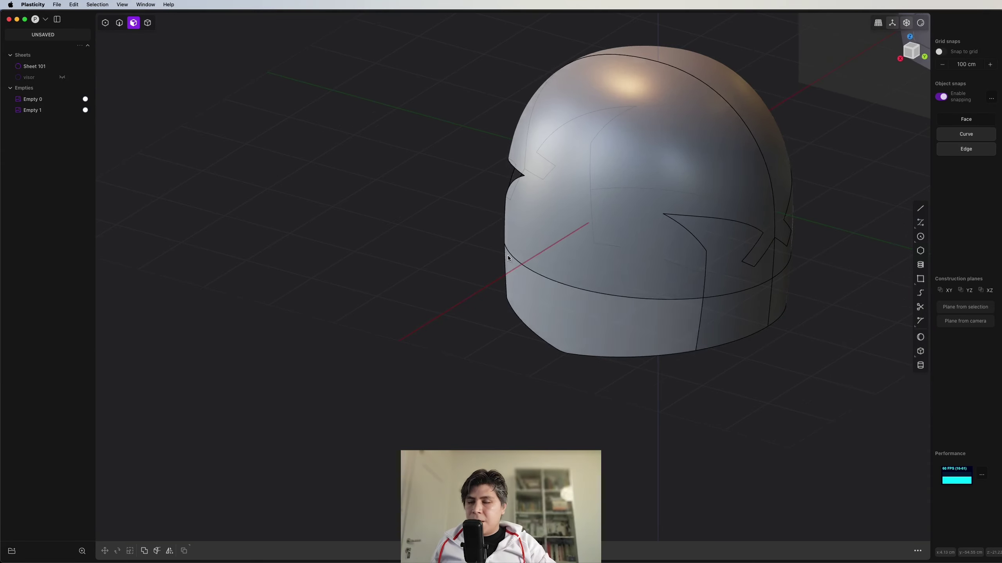
key("4")
left_click(580, 234)
type("fred")
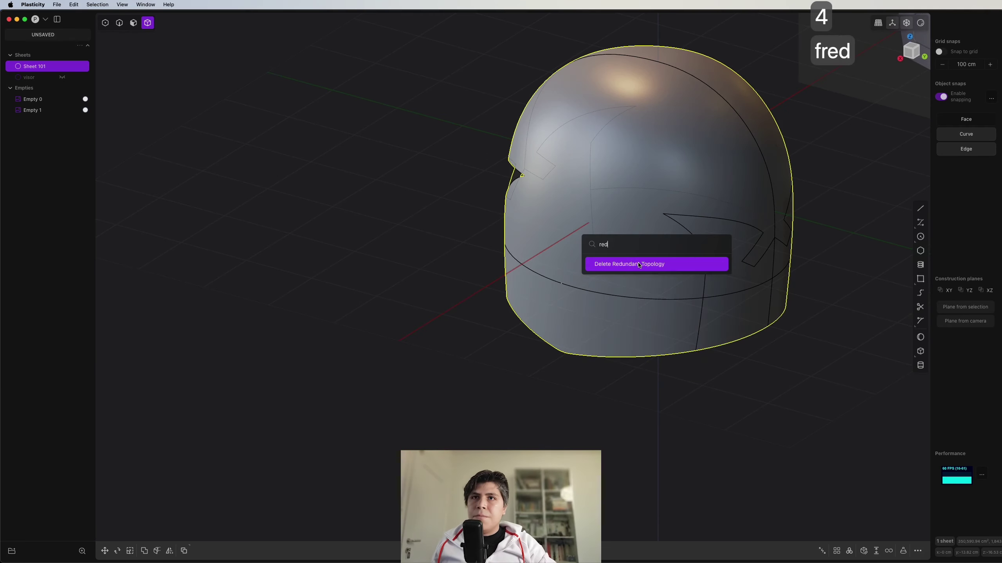
left_click(640, 264)
Thicken the helmet shell sheet inward by about 19.3 cm with the Thicken command.
middle_click_drag(640, 265, 202, 242)
middle_click_drag(406, 232, 509, 220, "shift")
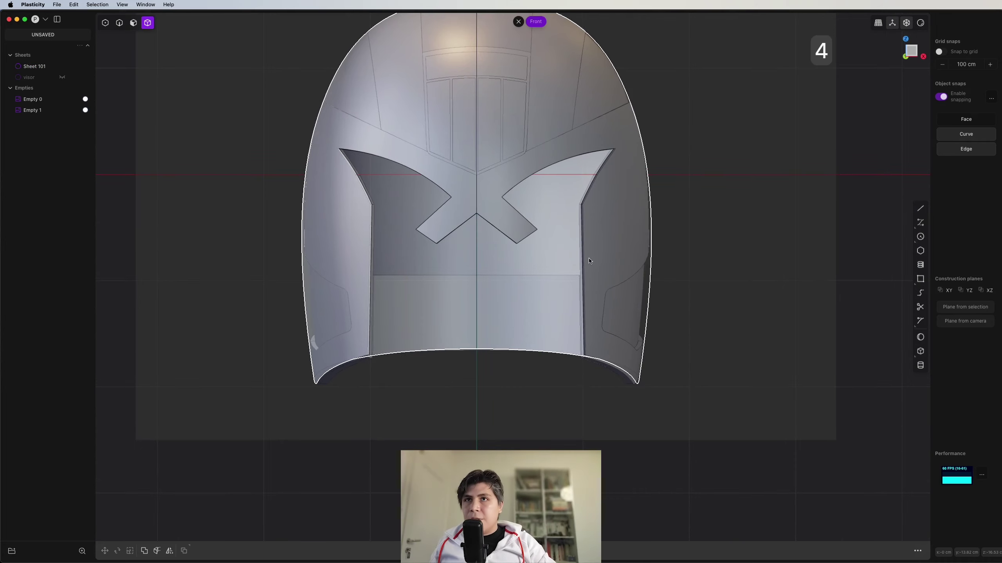
left_click(589, 261)
middle_click_drag(589, 261, 621, 283)
type("ft")
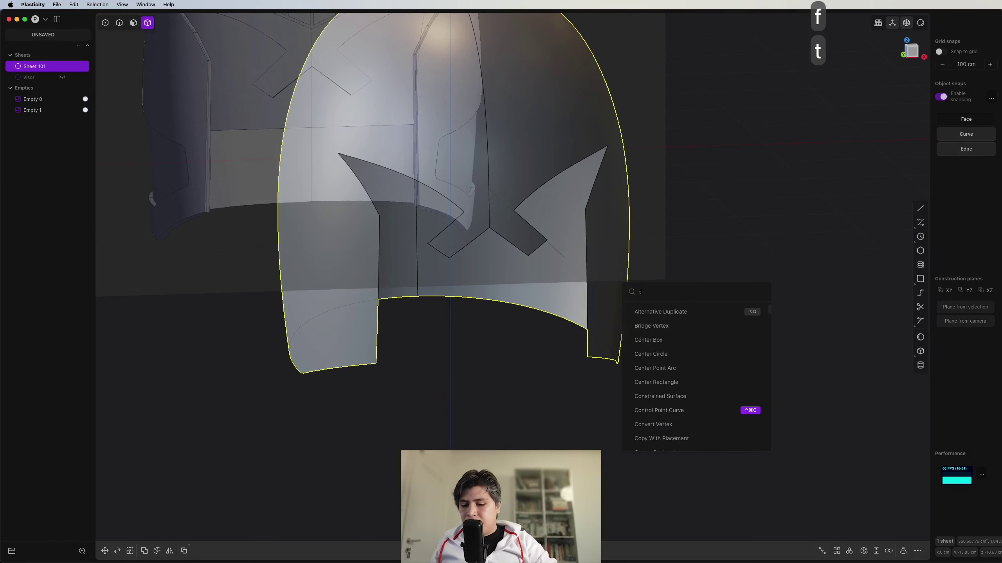
type("i")
key("BackSpace")
type("hi")
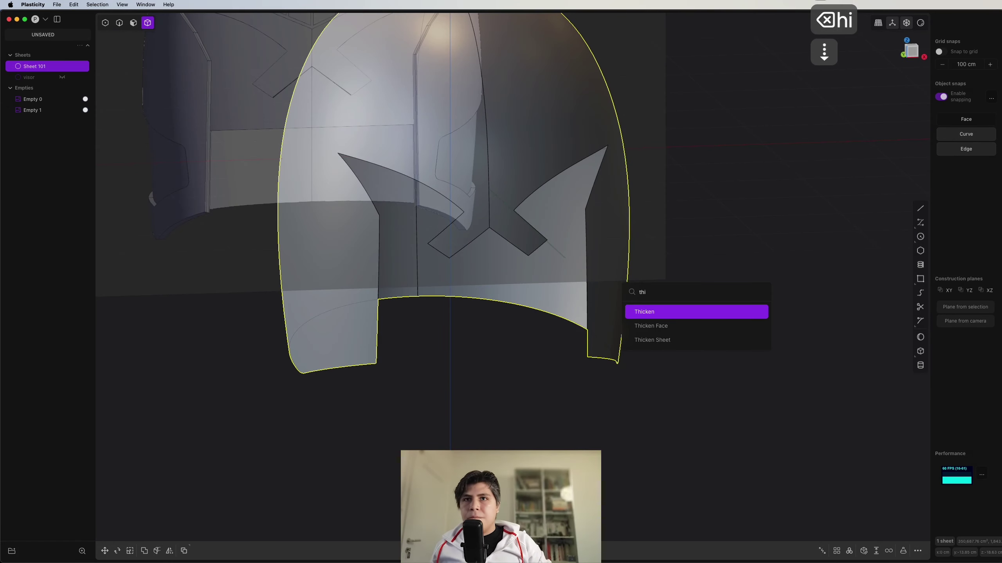
key("Return")
middle_click_drag(672, 243, 719, 287, "shift")
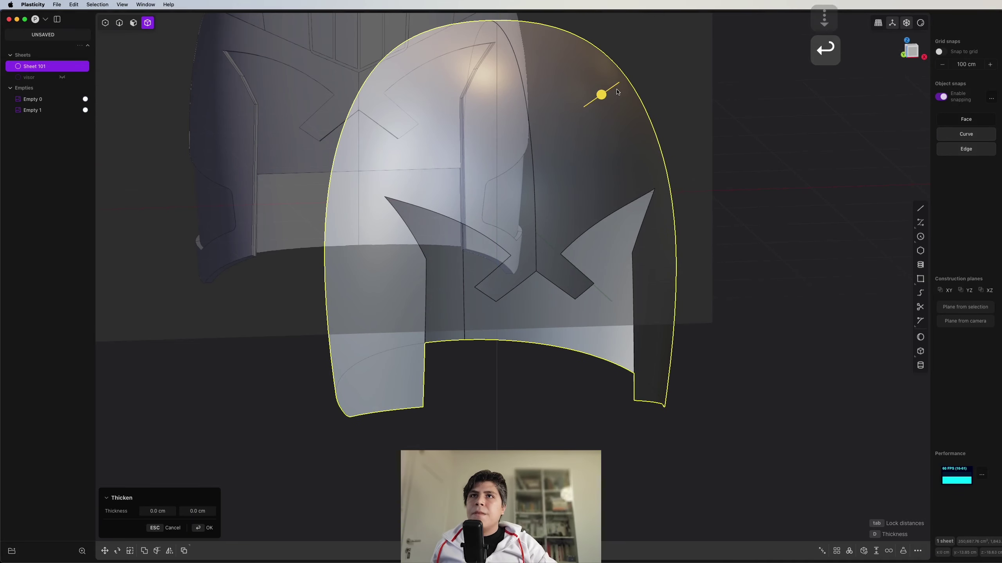
left_click_drag(602, 95, 591, 109)
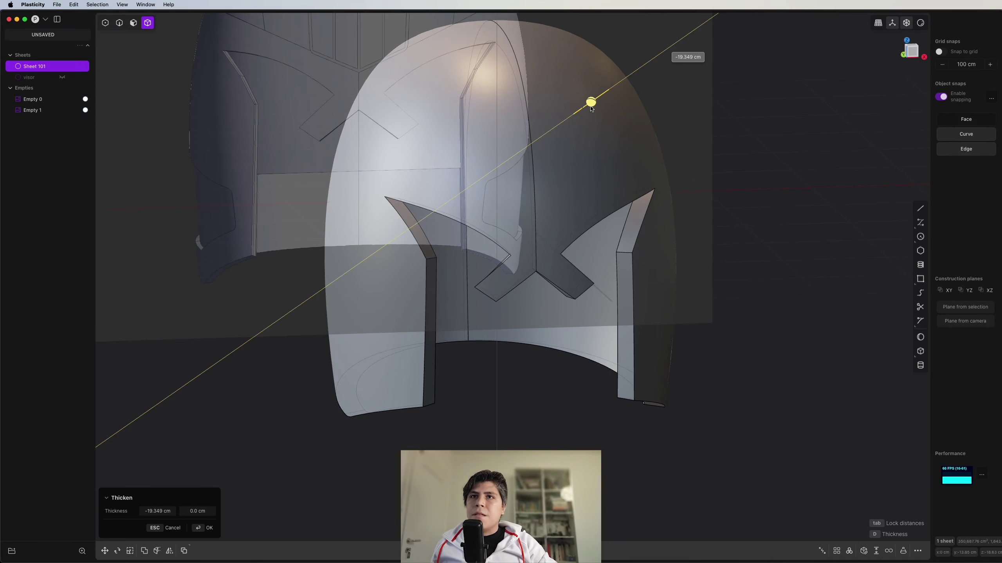
middle_click_drag(591, 109, 722, 189)
key("Return")
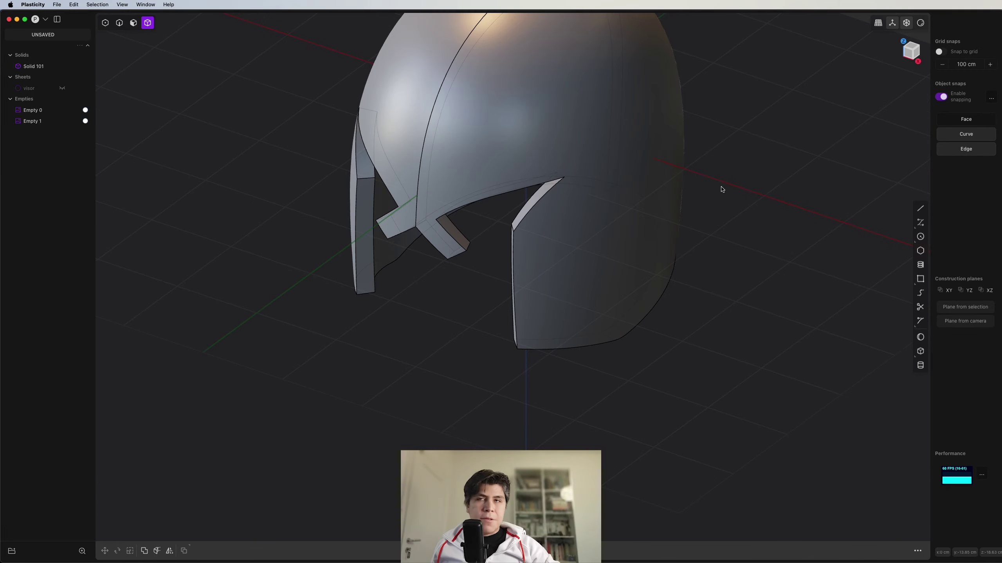
In the right view, start a polyline beyond the helmet's rear and trace the lower panel line forward to its lower front corner.
key("1")
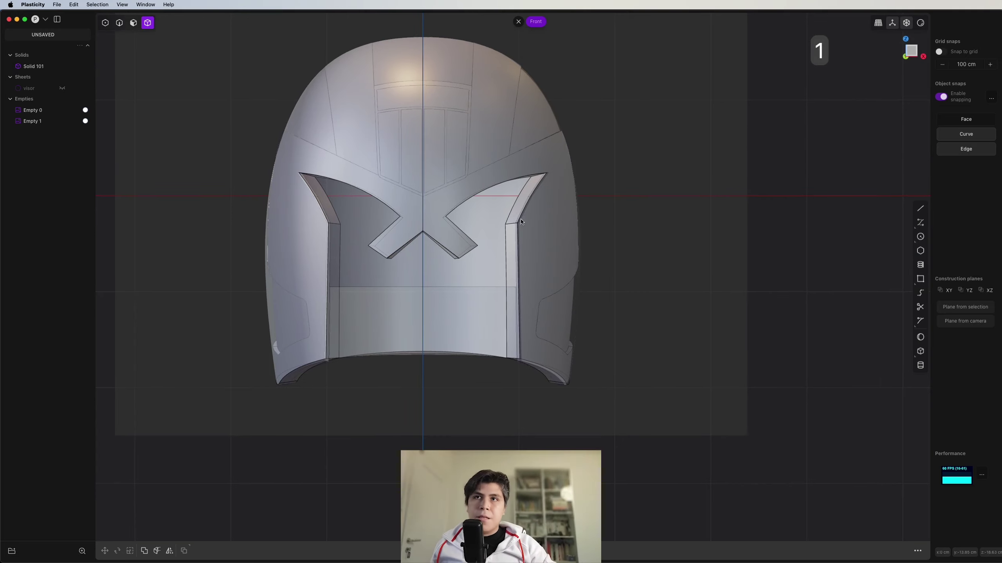
key("3")
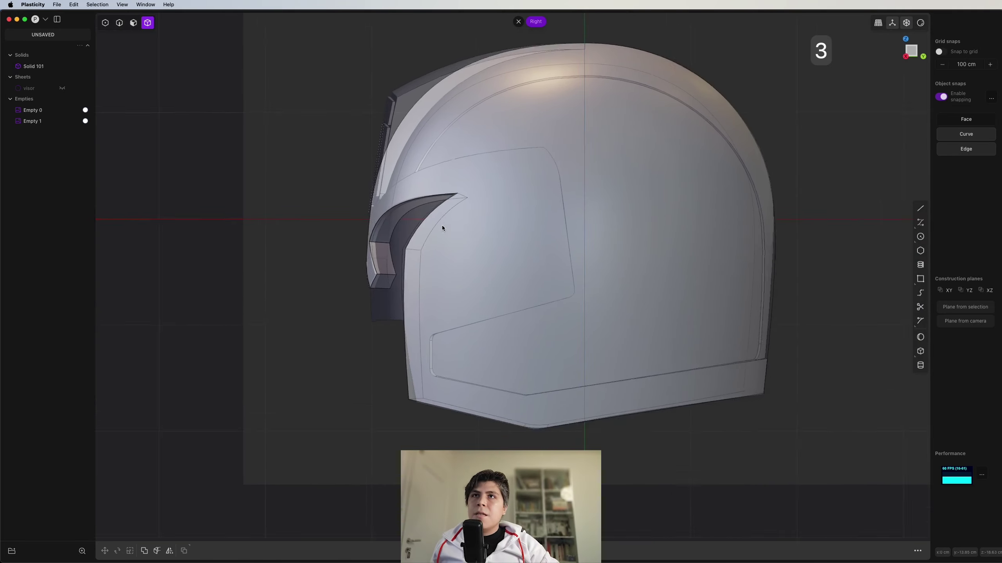
scroll(454, 180, "up", 5)
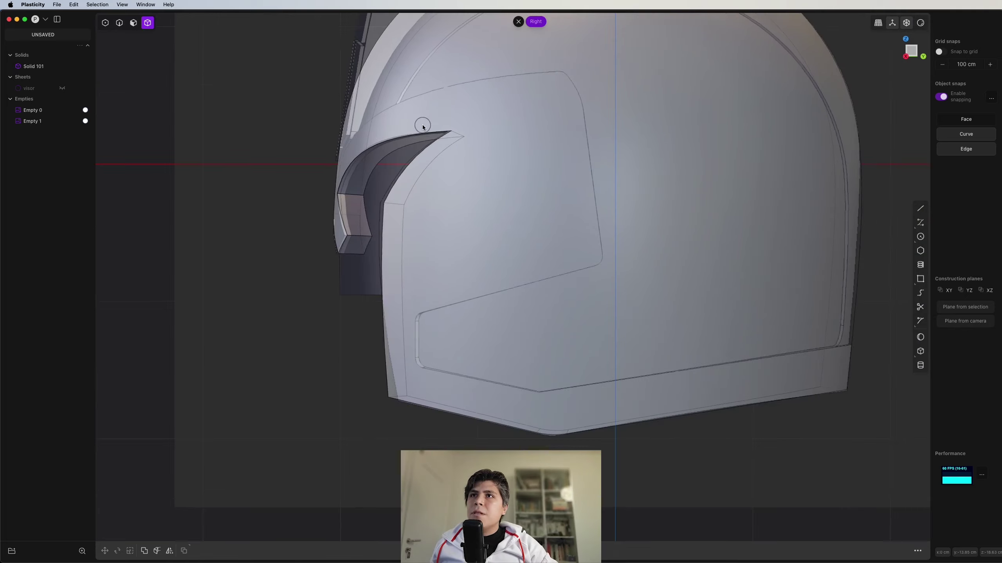
scroll(442, 344, "down", 3)
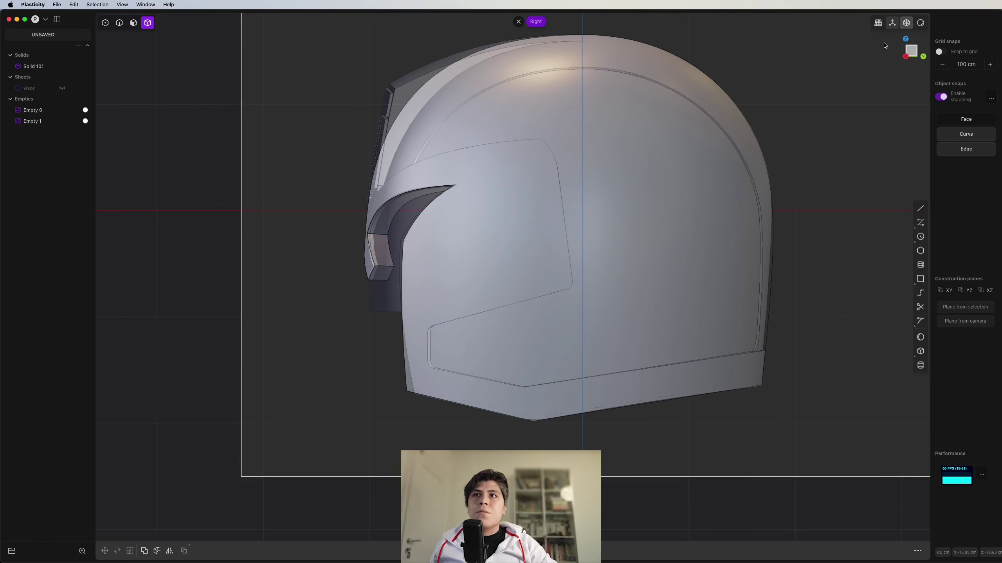
scroll(636, 166, "up", 1)
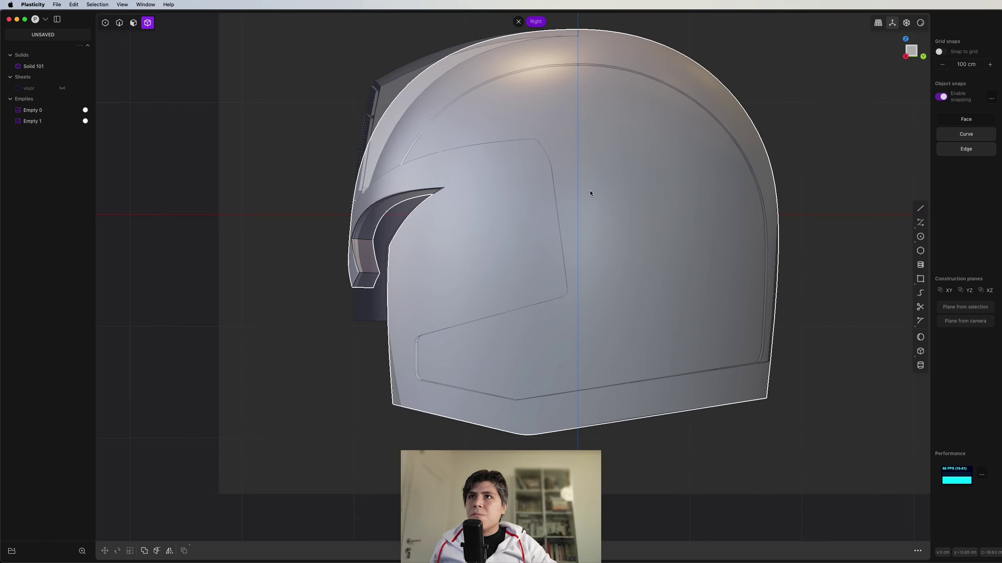
key("shift+a")
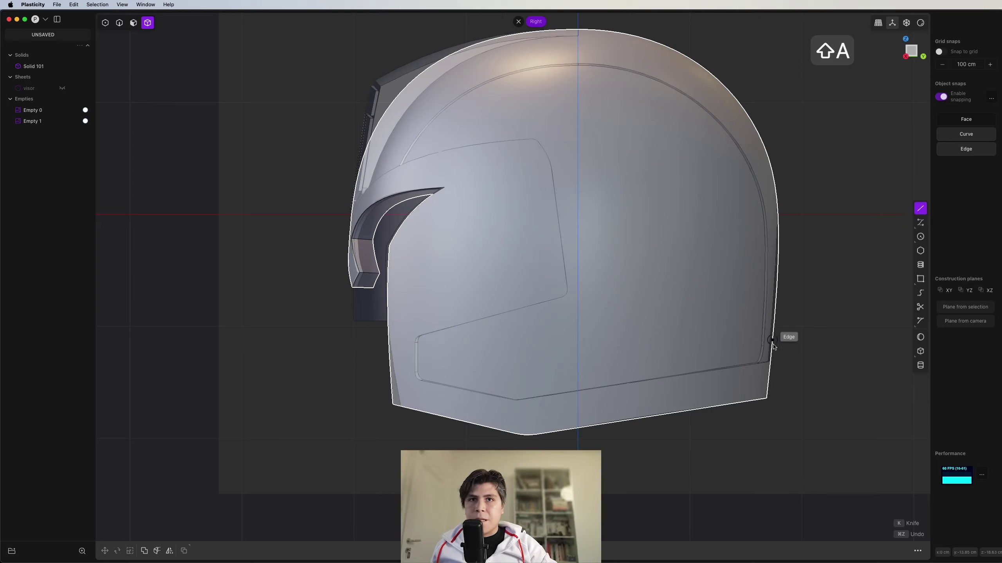
middle_click_drag(793, 333, 813, 255, "shift")
scroll(814, 255, "up", 1)
left_click(871, 263)
scroll(564, 322, "up", 4)
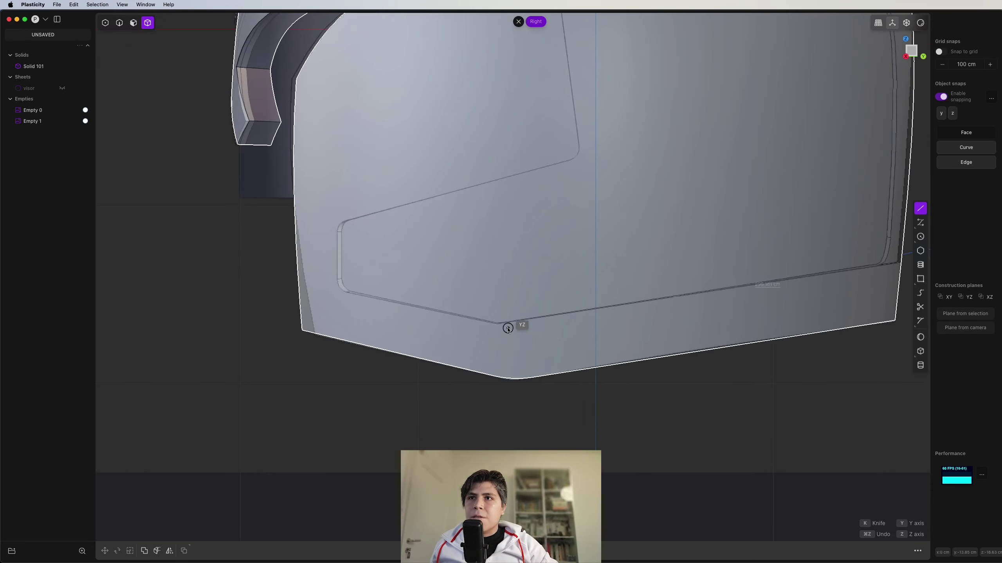
left_click(498, 325)
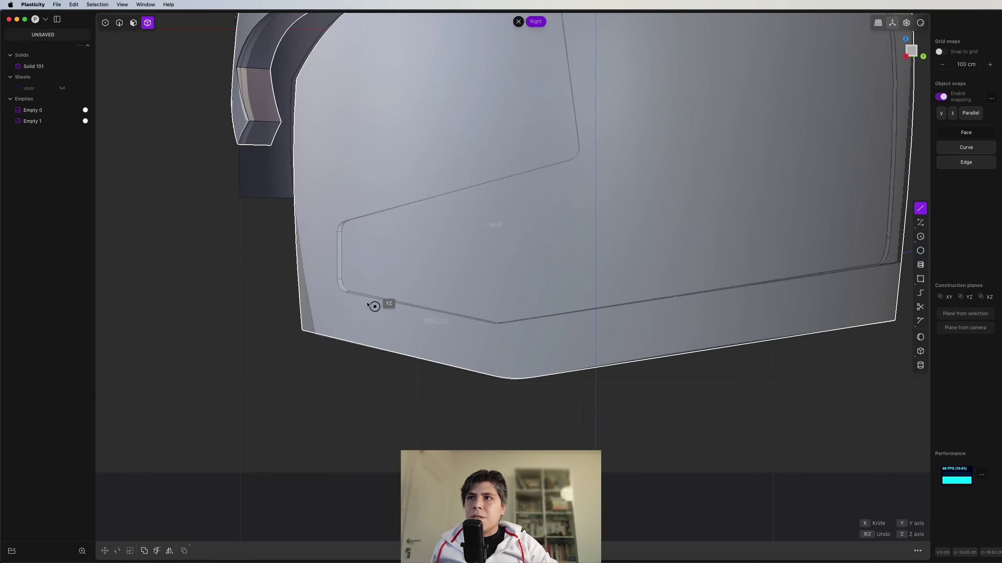
left_click(335, 291)
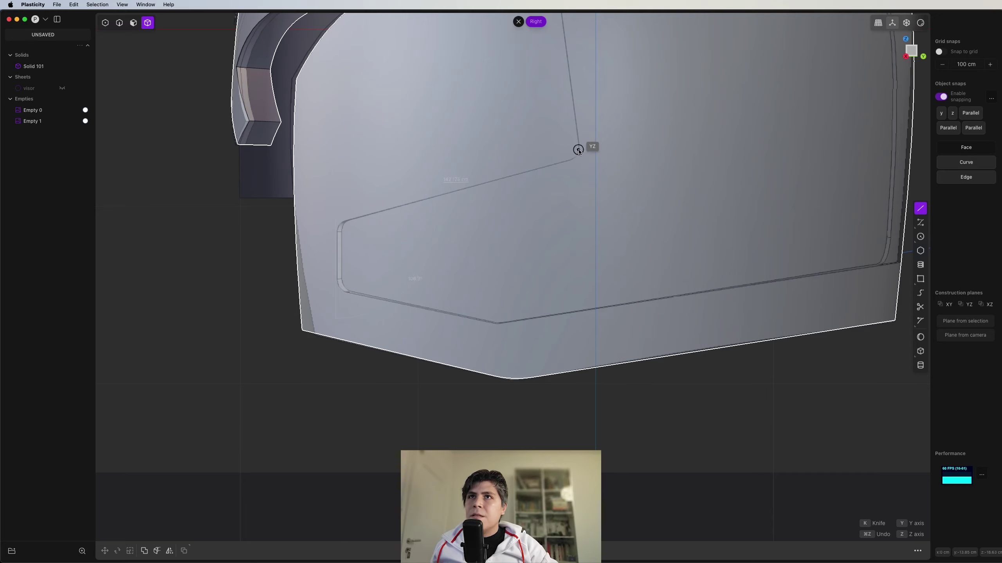
Continue the polyline through the panel's rear corner and up its back edge, ending where the rounded upper corner begins.
left_click(581, 159)
scroll(581, 159, "down", 5)
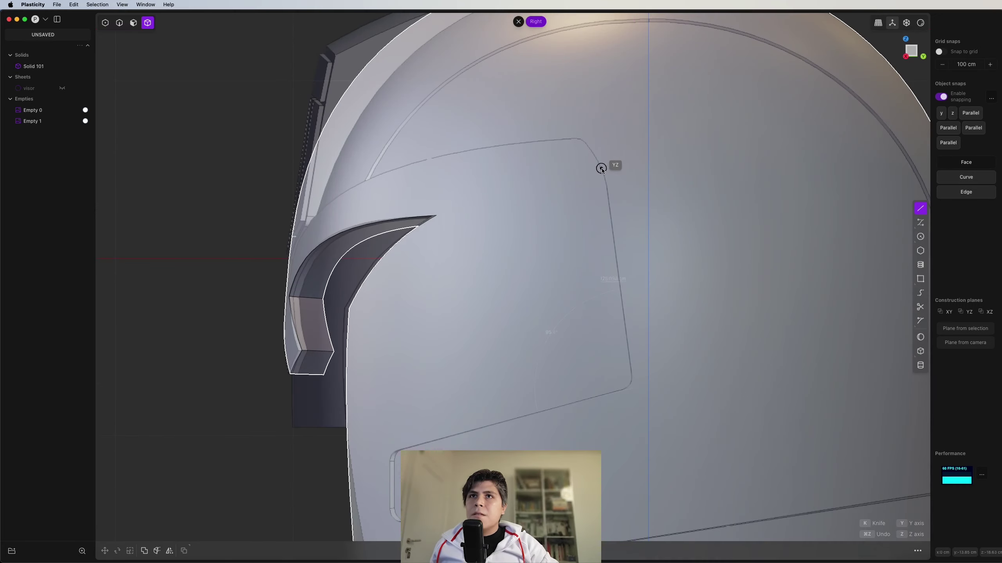
scroll(607, 186, "up", 5)
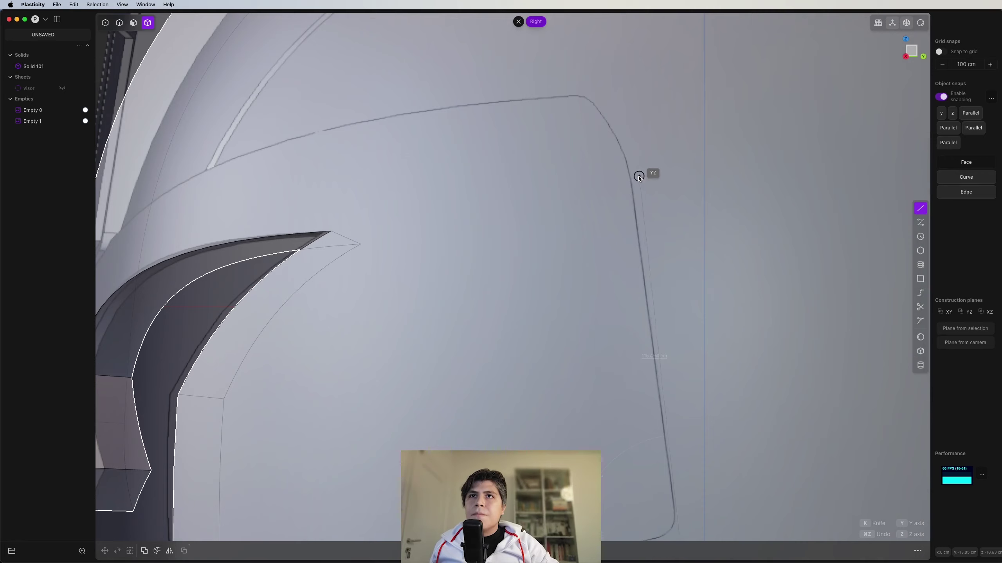
left_click(631, 187)
right_click(631, 187)
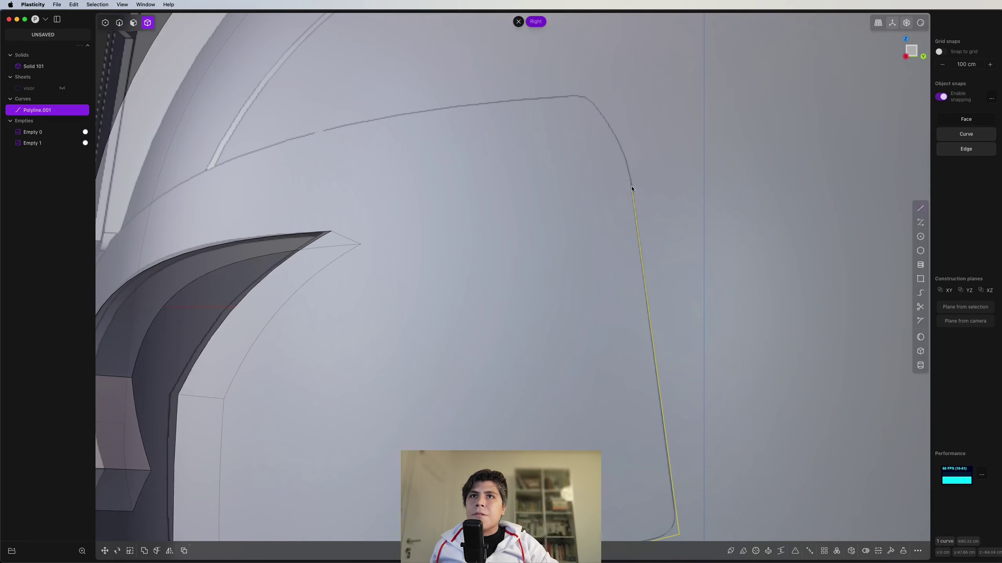
Move the polyline's endpoint behind the helmet about 2.7 cm along Y and 5.3 cm down to match the lower panel line.
scroll(631, 187, "down", 5)
right_click_drag(678, 345, 597, 233)
right_click_drag(684, 269, 593, 223)
key("1")
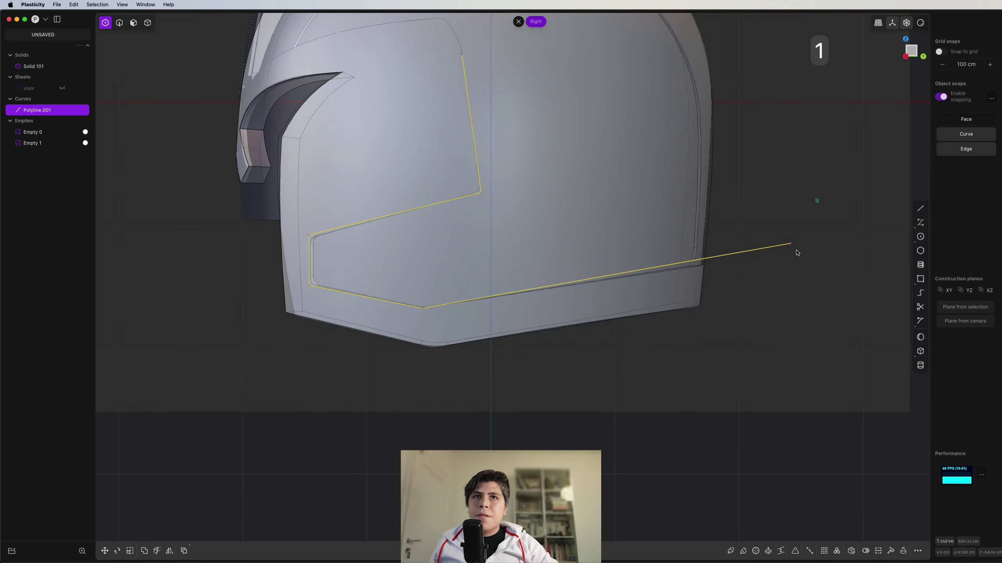
left_click(796, 247)
key("g")
key("g")
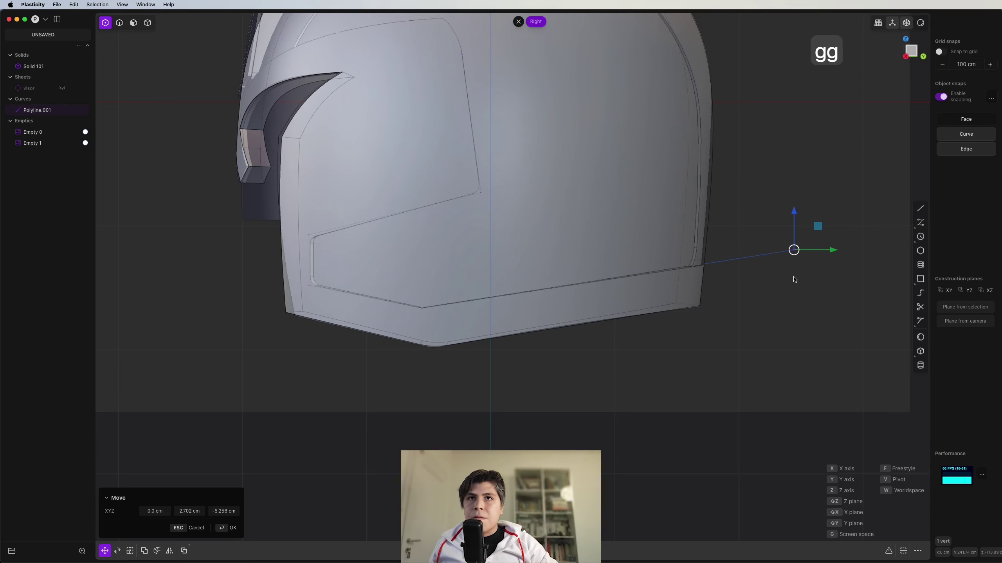
left_click(795, 280)
Fillet the polyline's lowest corner, where the lower panel line changes slope, to follow the reference.
key("2")
left_click(755, 255)
scroll(532, 239, "up", 3)
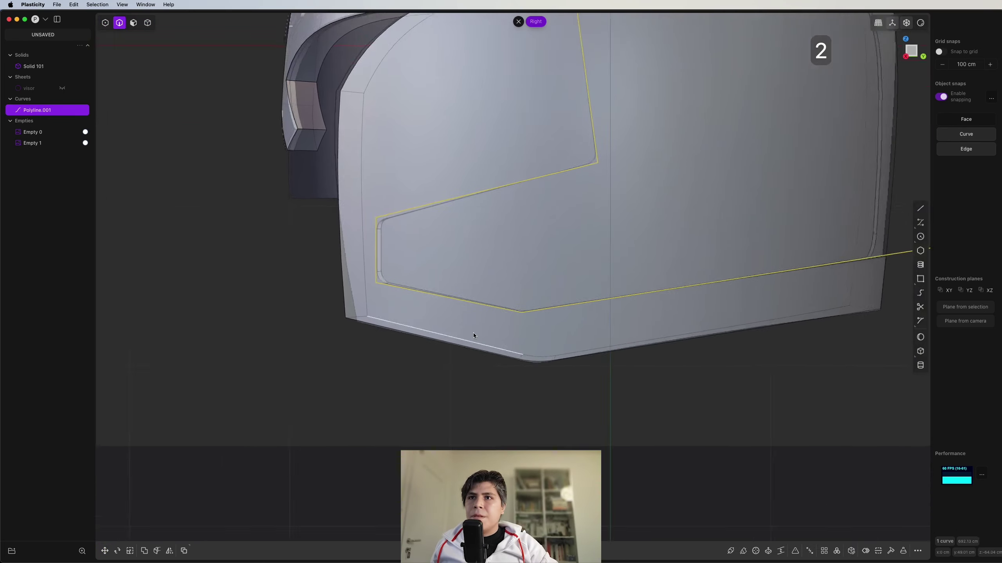
scroll(472, 332, "up", 3)
key("1")
left_click_drag(563, 283, 533, 317)
scroll(533, 317, "up", 4)
key("b")
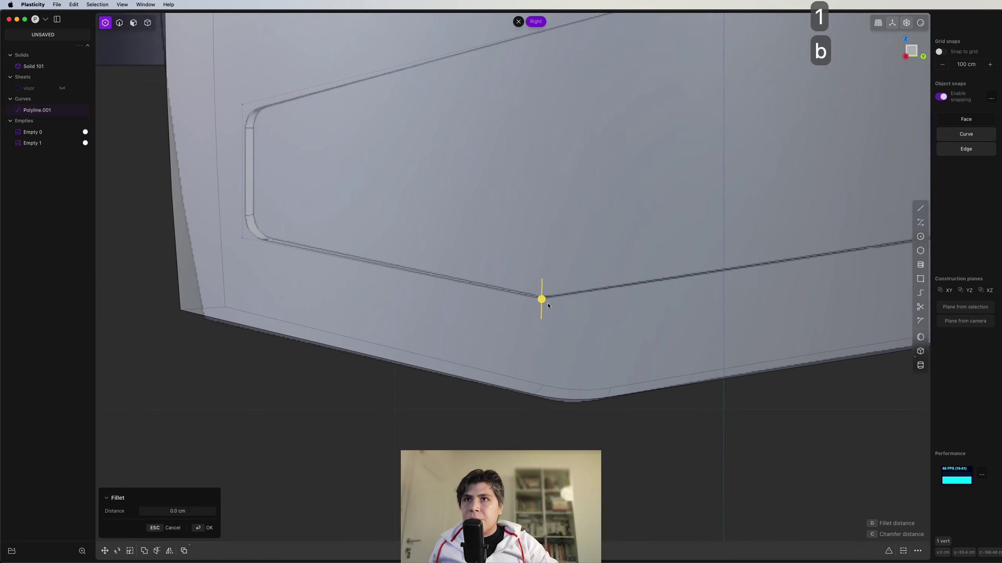
left_click(531, 374)
Fillet the polyline's two front corners to match the reference, rounding the upper one by about 6.8 cm.
middle_click_drag(289, 192, 494, 264, "shift")
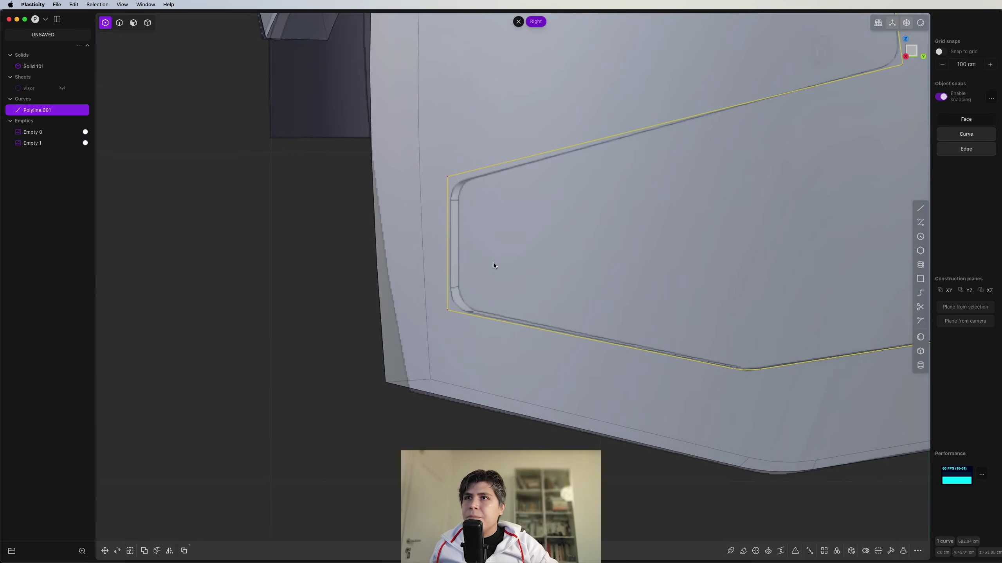
left_click_drag(425, 338, 421, 335)
key("b")
key("Return")
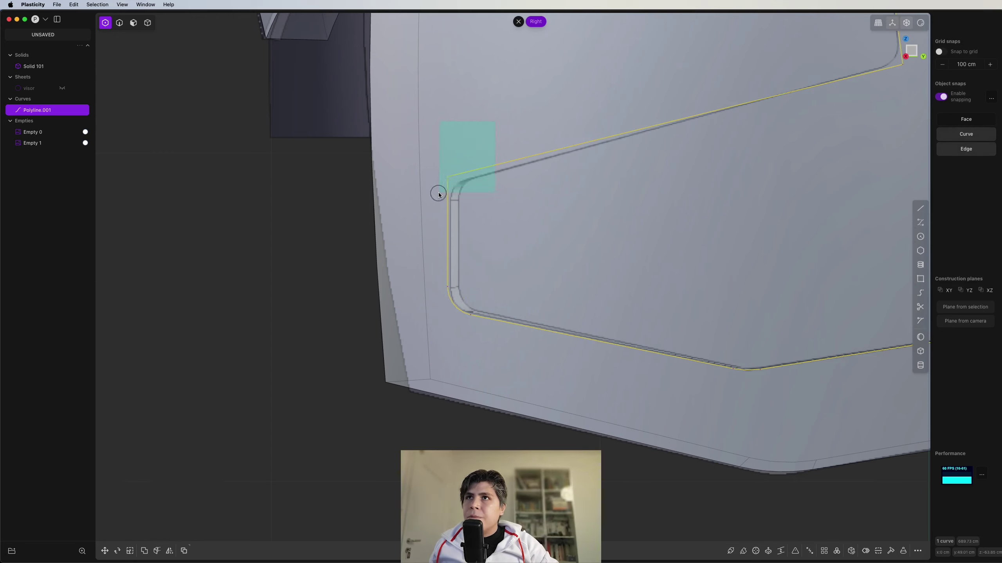
left_click_drag(439, 194, 438, 193)
key("b")
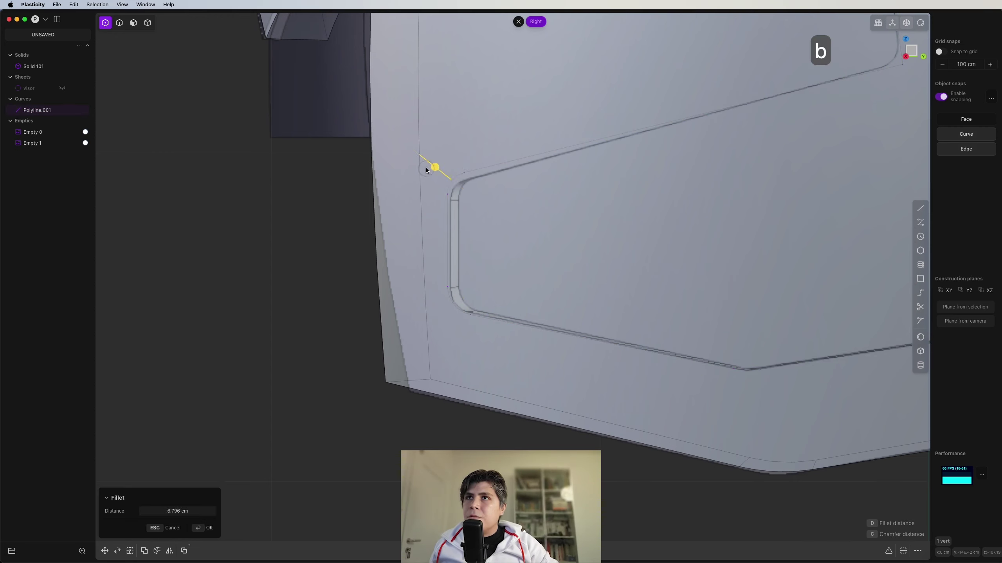
key("Return")
Move the two end vertices of the upper front fillet slightly down and rearward onto the reference line.
left_click_drag(415, 226, 415, 225)
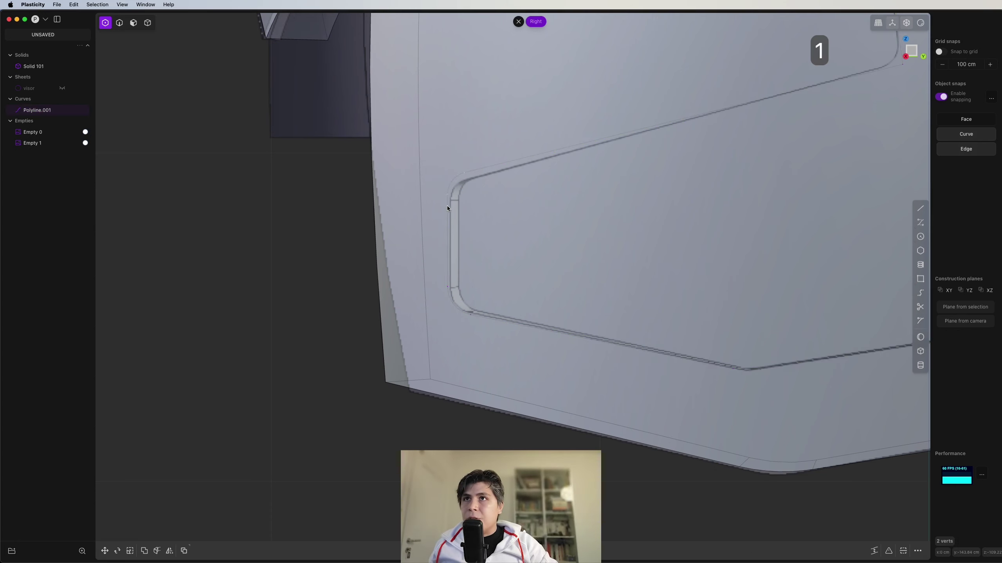
key("g")
key("g")
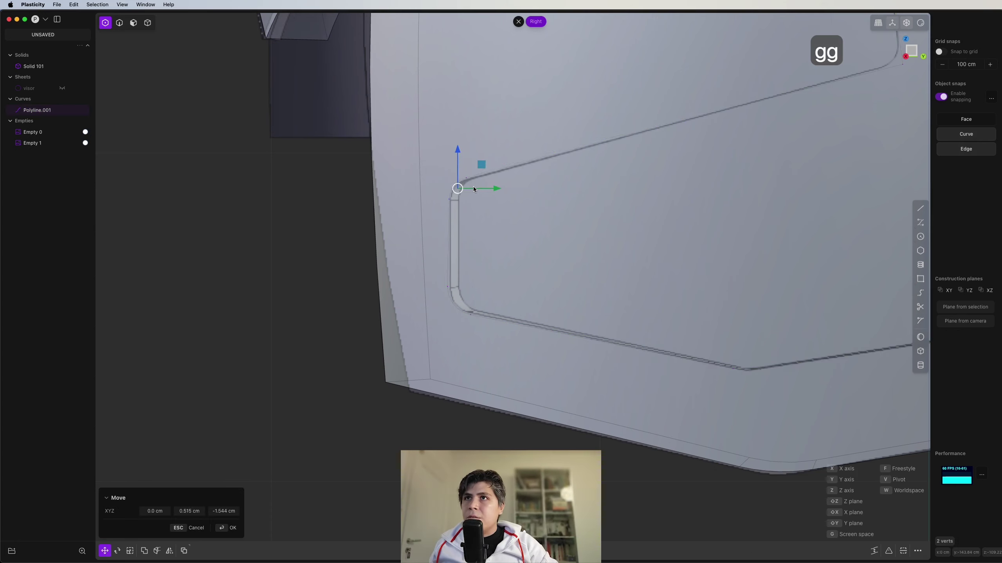
left_click(473, 186)
key("2")
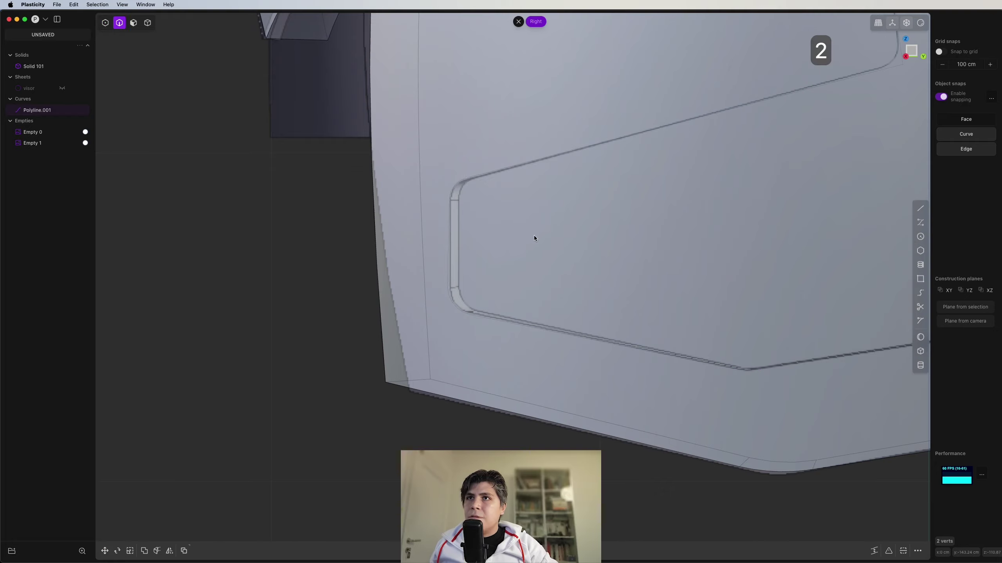
Fillet the polyline's rear corner, between the sloped edge and the back edge, by about 7.3 cm.
middle_click_drag(533, 235, 479, 311, "shift")
middle_click_drag(818, 130, 652, 217, "shift")
key("1")
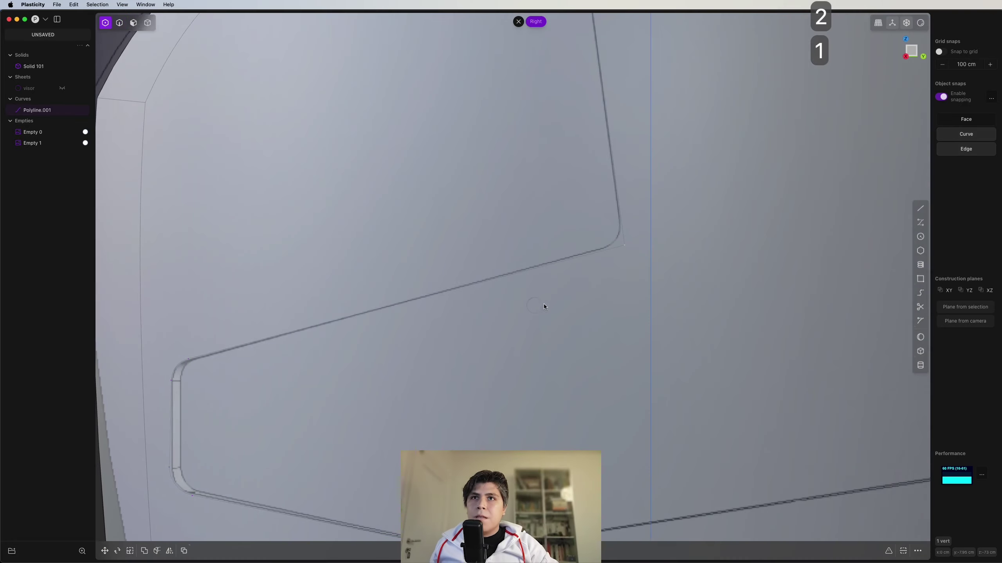
key("b")
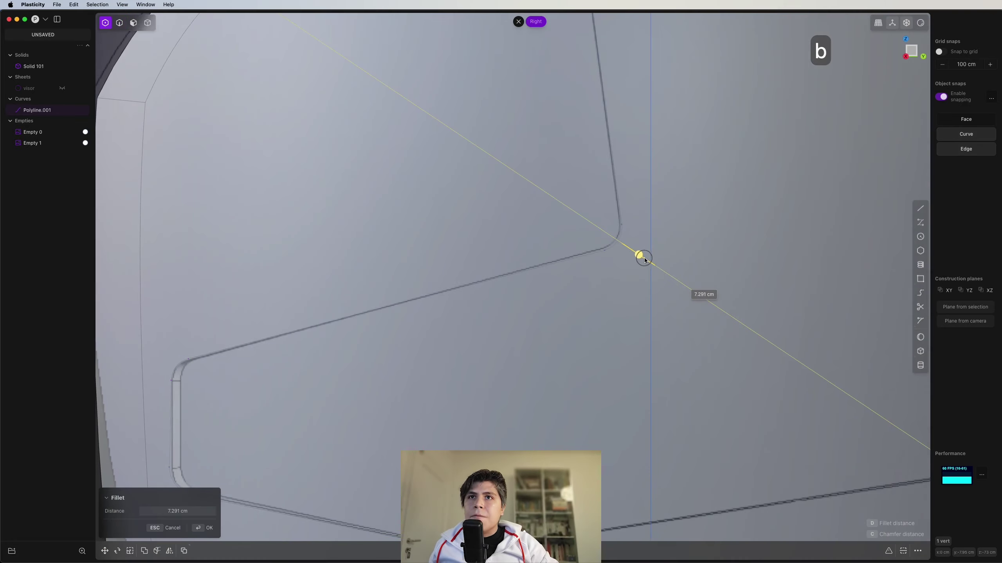
left_click(647, 259)
key("2")
scroll(649, 262, "down", 8)
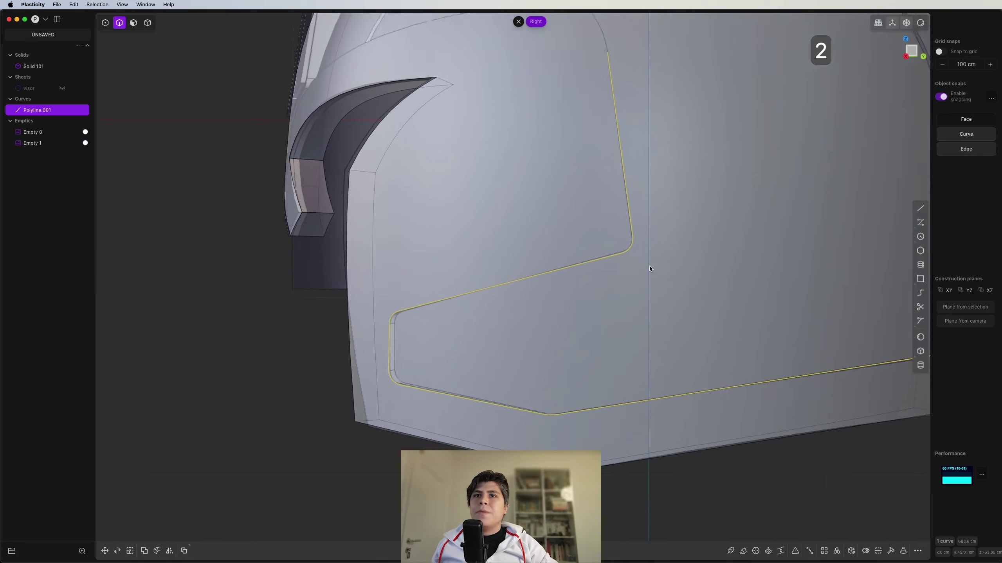
Start a control point curve at the polyline's upper end and shape it around the side panel's rounded upper corner.
middle_click_drag(430, 243, 436, 212, "shift")
scroll(436, 210, "down", 1)
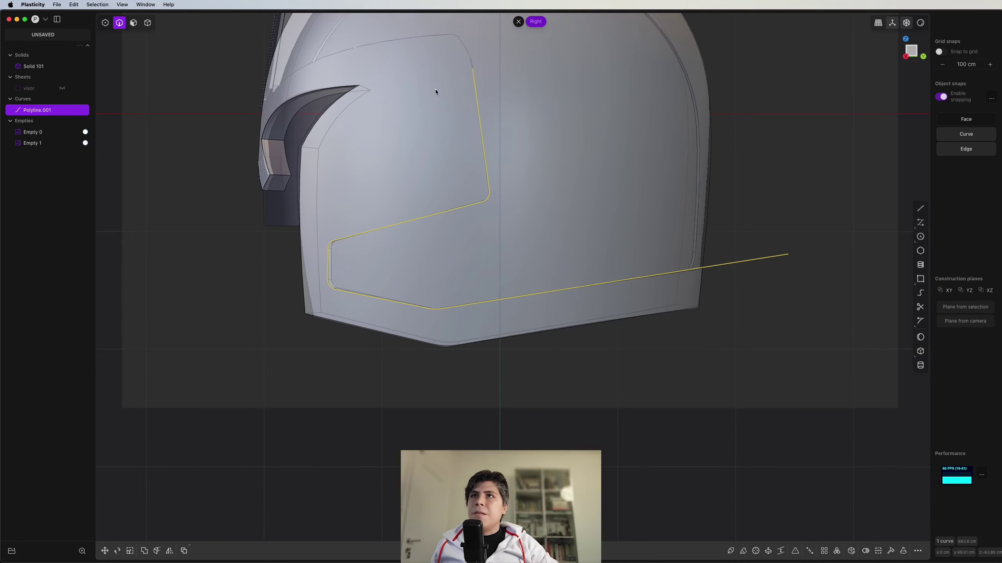
scroll(584, 261, "up", 5)
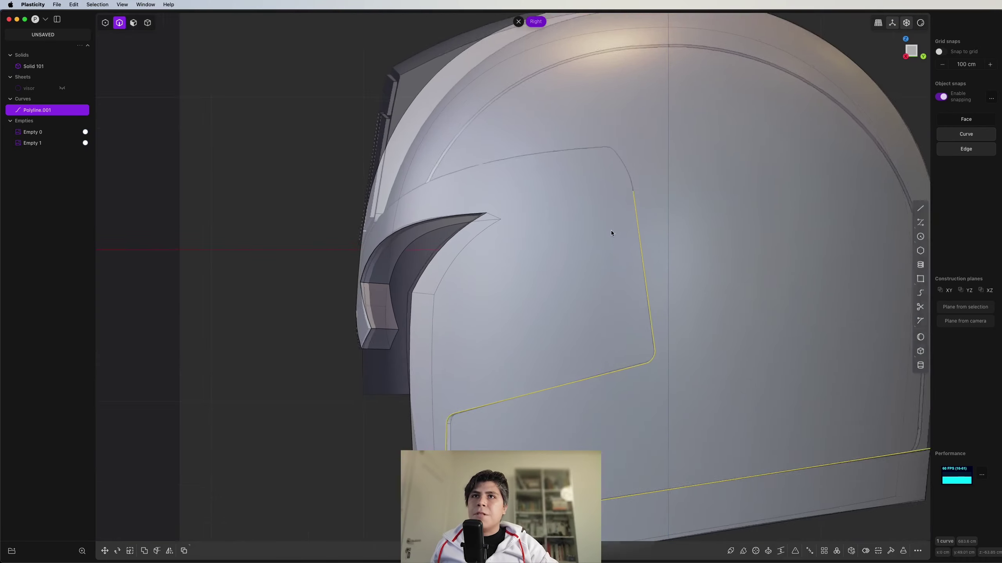
key("ctrl+super+c")
scroll(611, 258, "up", 3)
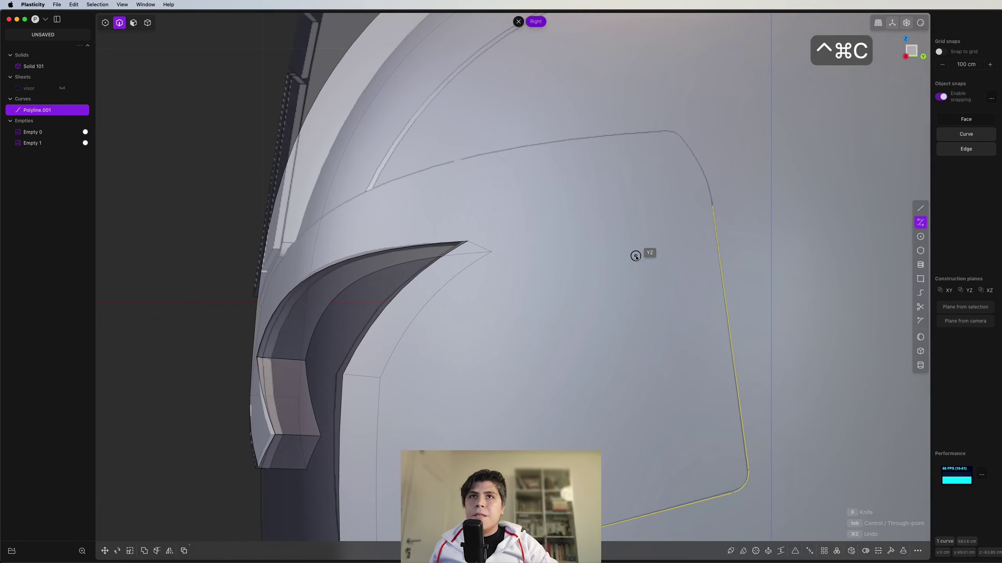
left_click(712, 205)
scroll(715, 236, "up", 4)
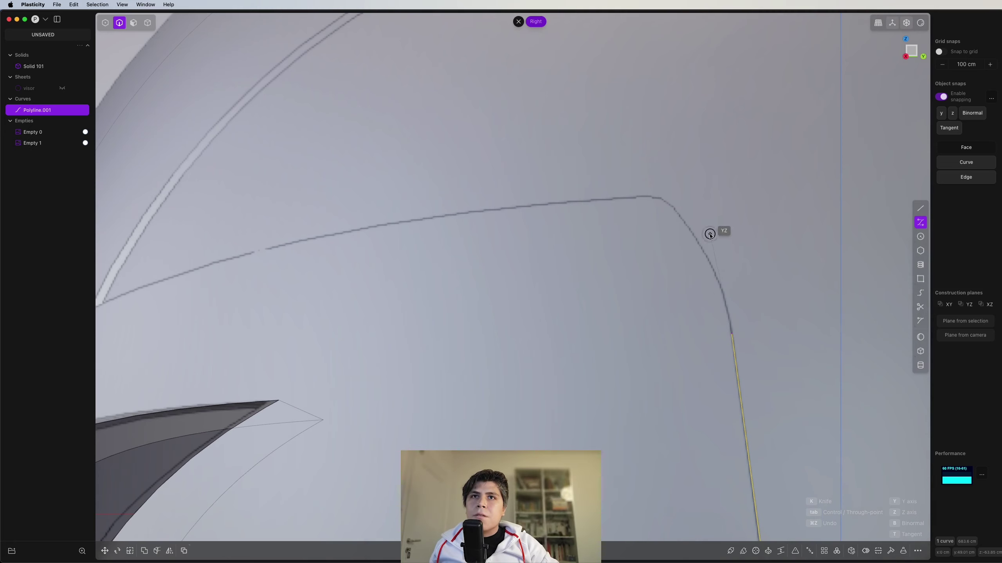
left_click(710, 235)
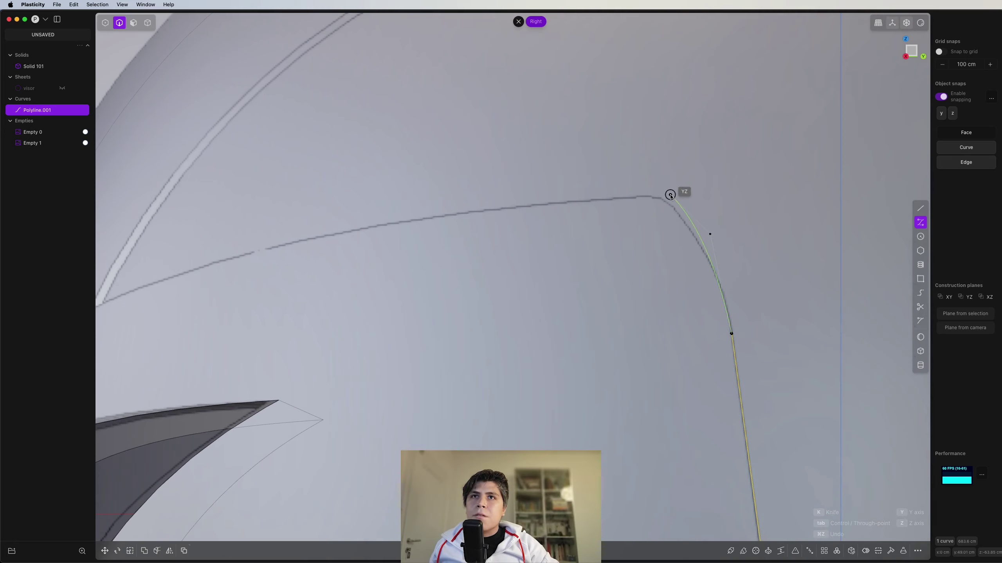
left_click(624, 194)
Extend the curve along the panel's upper line above the visor opening and finish it beyond the helmet's front.
middle_click_drag(465, 222, 773, 227, "shift")
scroll(513, 236, "down", 4)
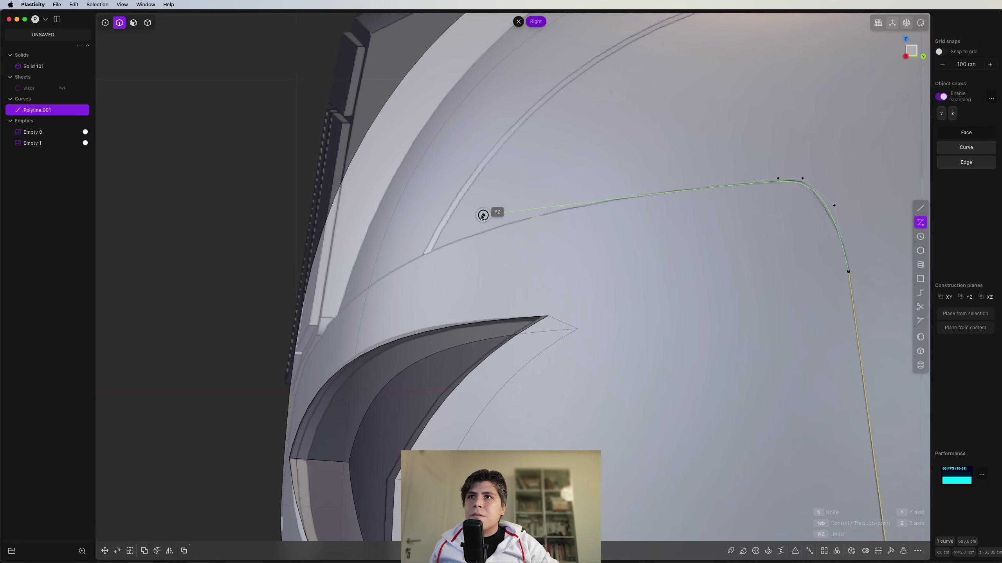
left_click(483, 216)
middle_click_drag(144, 359, 213, 294, "shift")
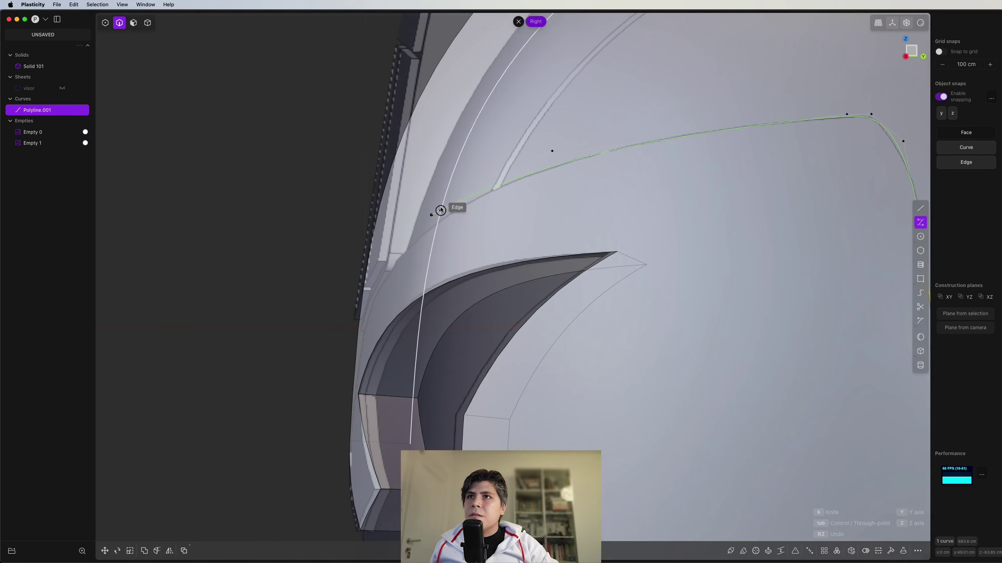
left_click(329, 339)
right_click(329, 339)
right_click_drag(329, 338, 305, 349)
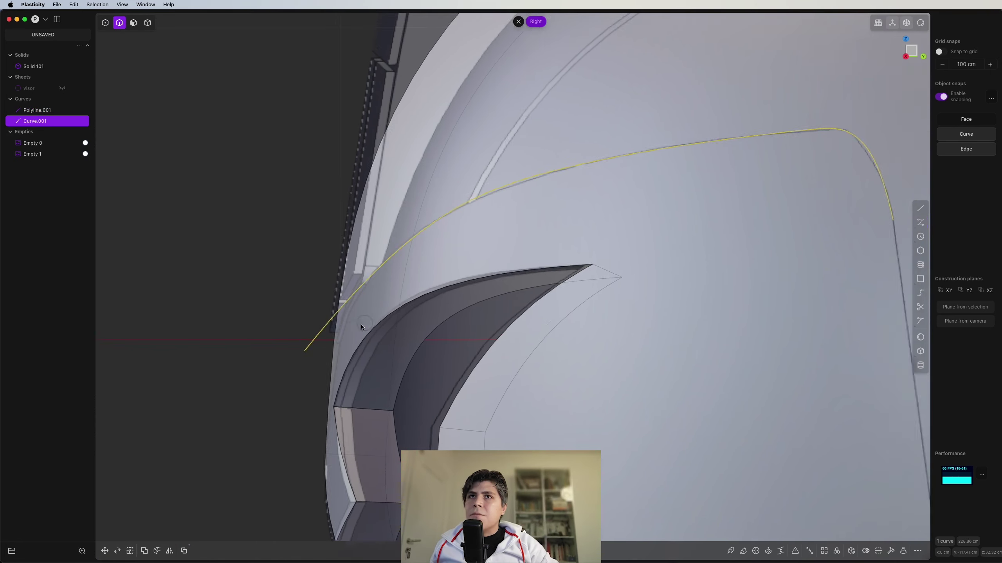
Imprint the side panel polyline and the control point curve together onto the helmet solid in the side view.
scroll(311, 351, "down", 5)
scroll(491, 319, "down", 2)
right_click_drag(679, 306, 697, 233)
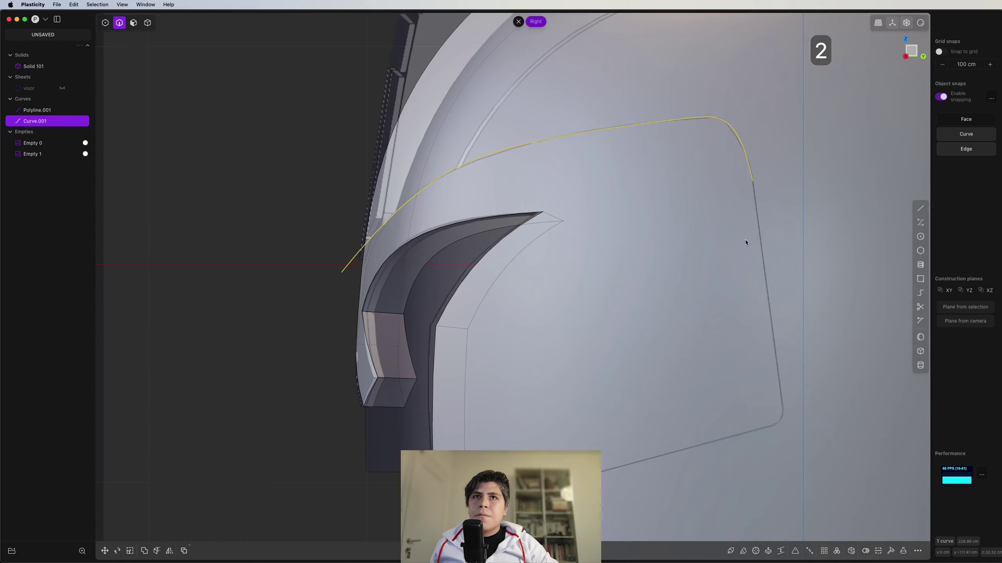
left_click(759, 232, "shift")
scroll(759, 236, "down", 6)
middle_click_drag(770, 308, 491, 140, "shift")
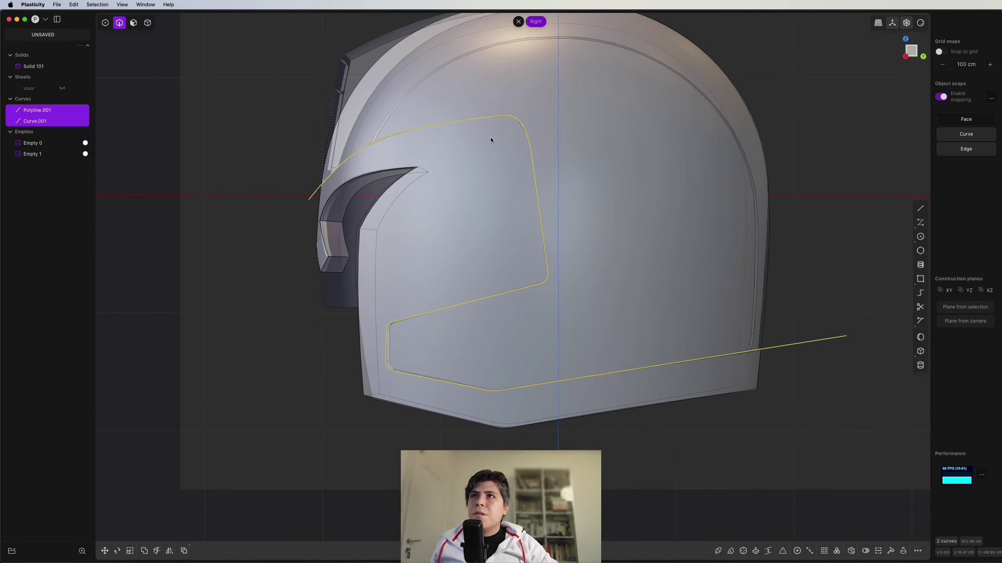
key("shift+i")
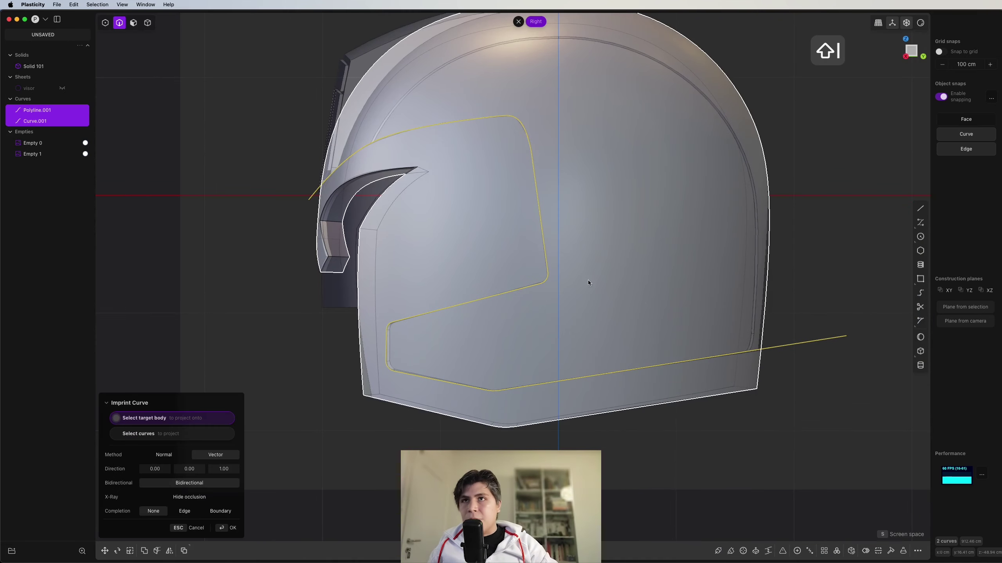
key("Return")
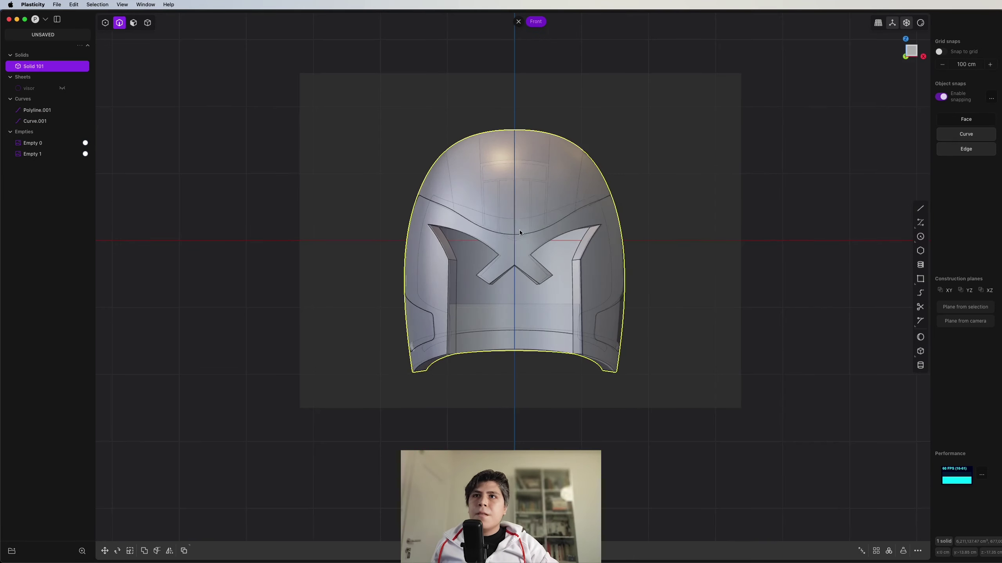
Draw a straight line in the front view along the reference brow edge, from the centre point to near the helmet's outer side.
scroll(524, 237, "up", 10)
scroll(469, 270, "down", 2)
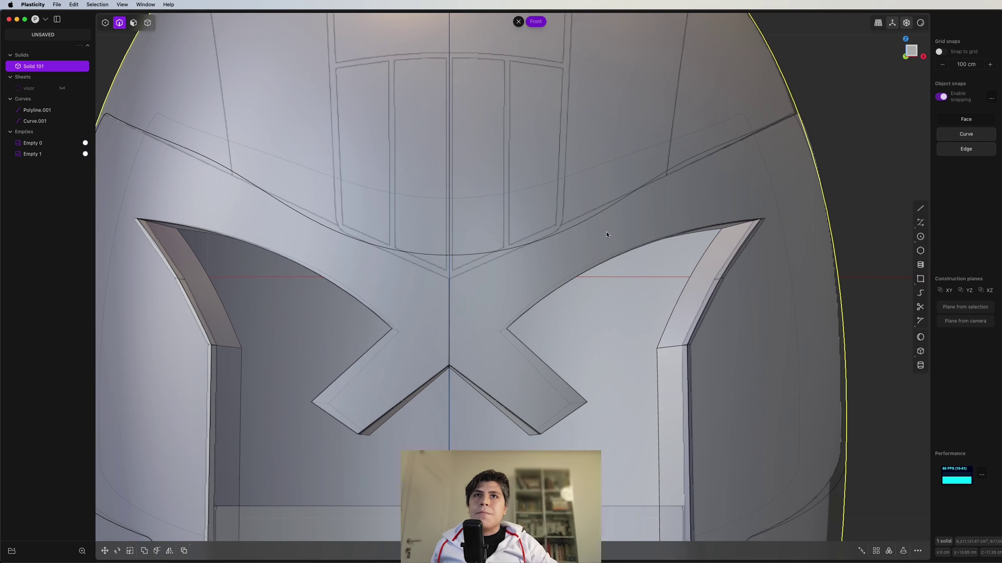
middle_click_drag(605, 226, 612, 230, "shift")
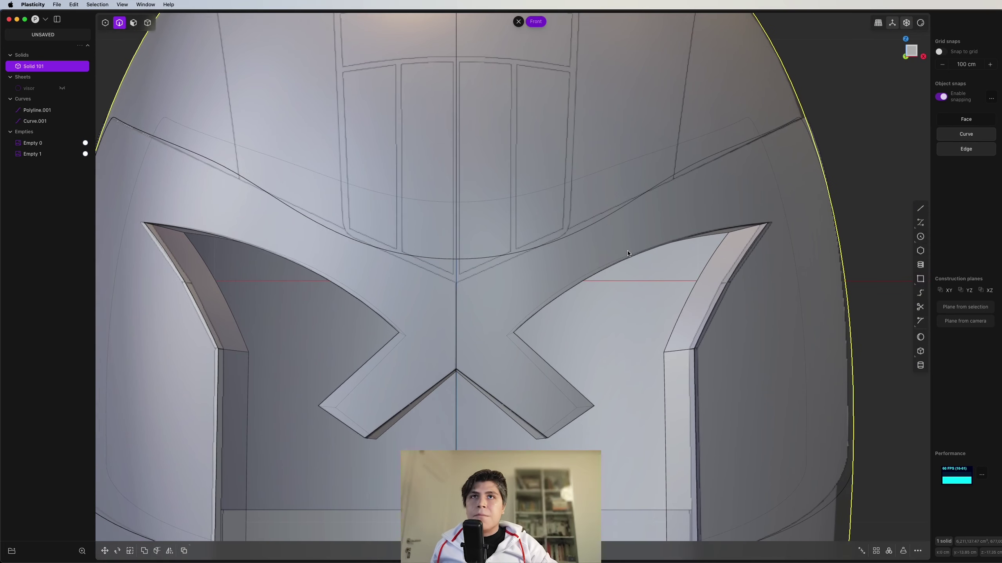
key("shift+a")
scroll(454, 288, "up", 3)
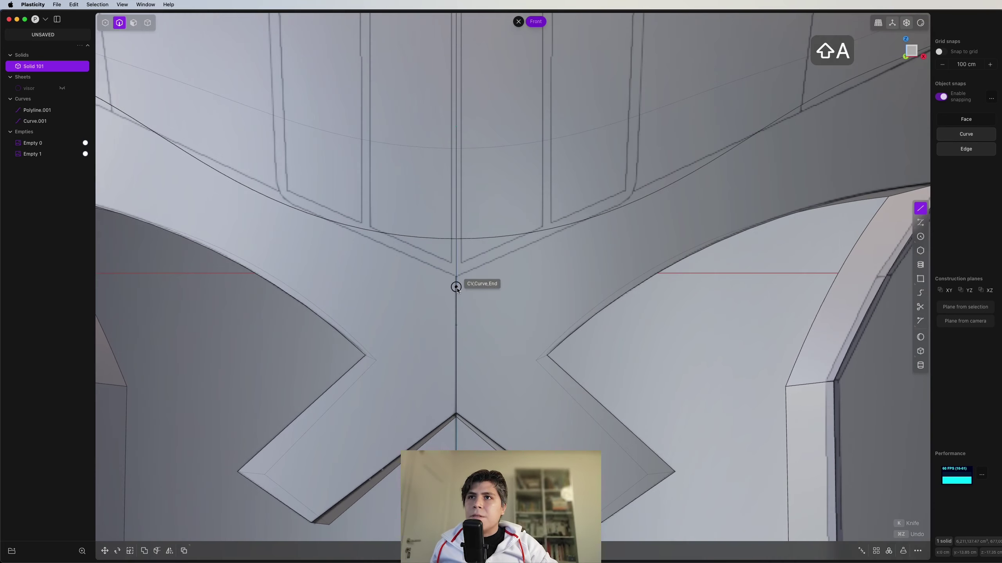
left_click(454, 279)
middle_click_drag(633, 234, 403, 351, "shift")
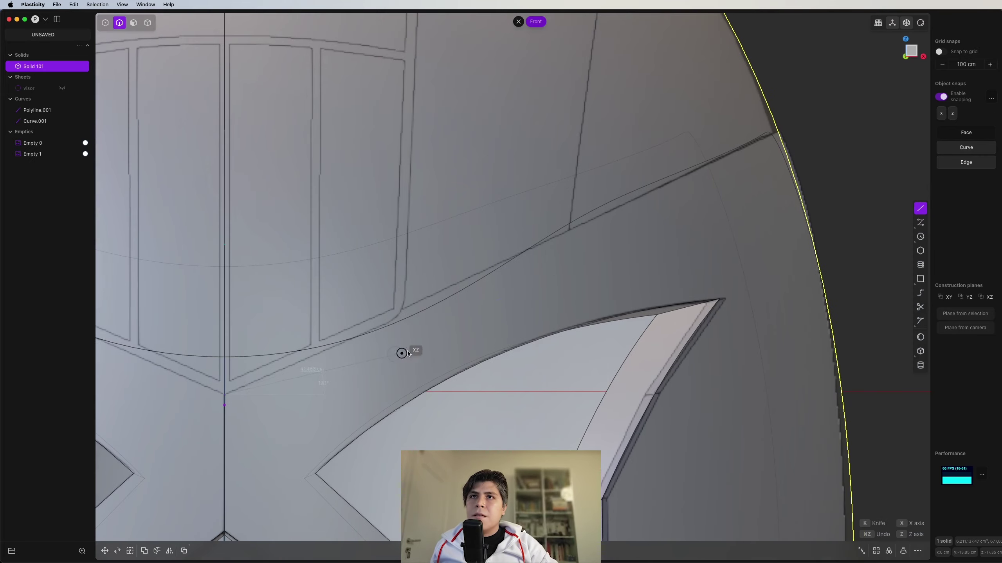
scroll(686, 222, "up", 2)
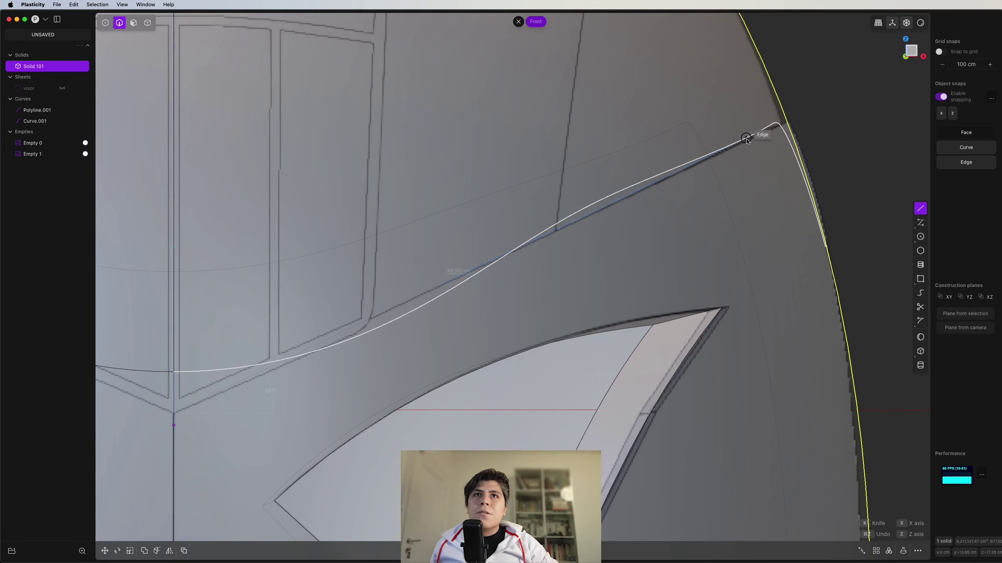
scroll(724, 151, "up", 5)
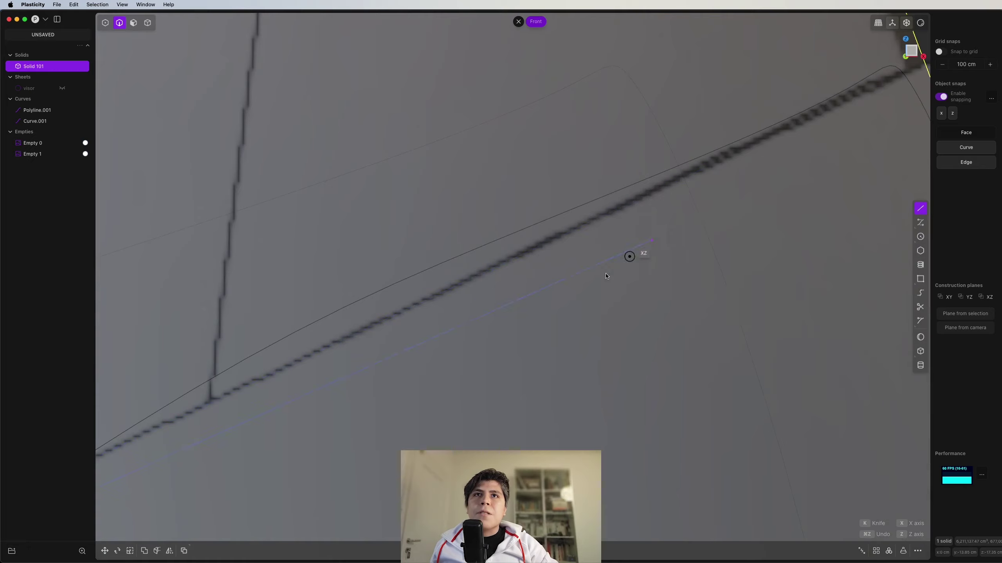
left_click(795, 114)
scroll(796, 114, "down", 10)
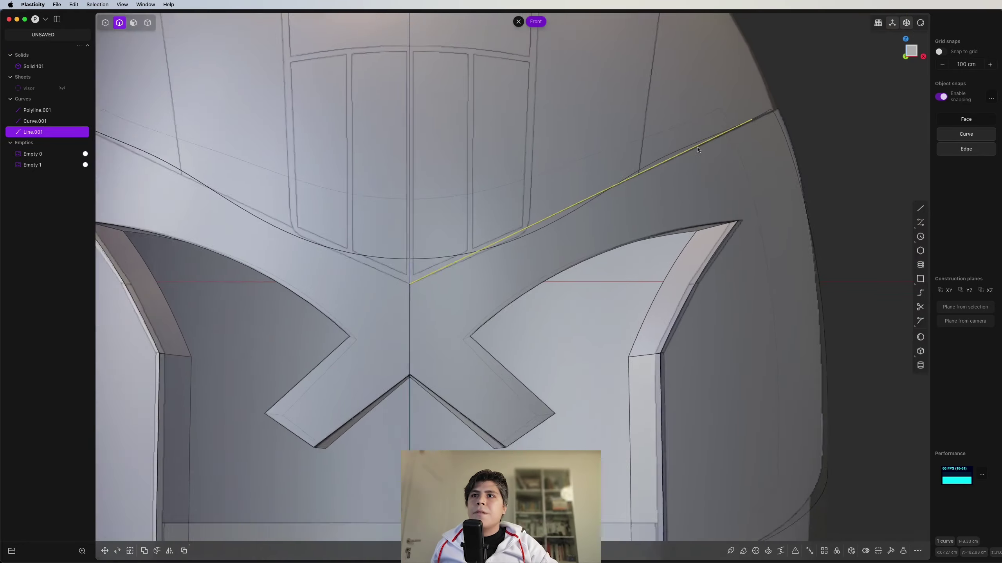
Mirror the brow line across X and imprint both lines onto the front of the helmet.
key("alt+x")
key("x")
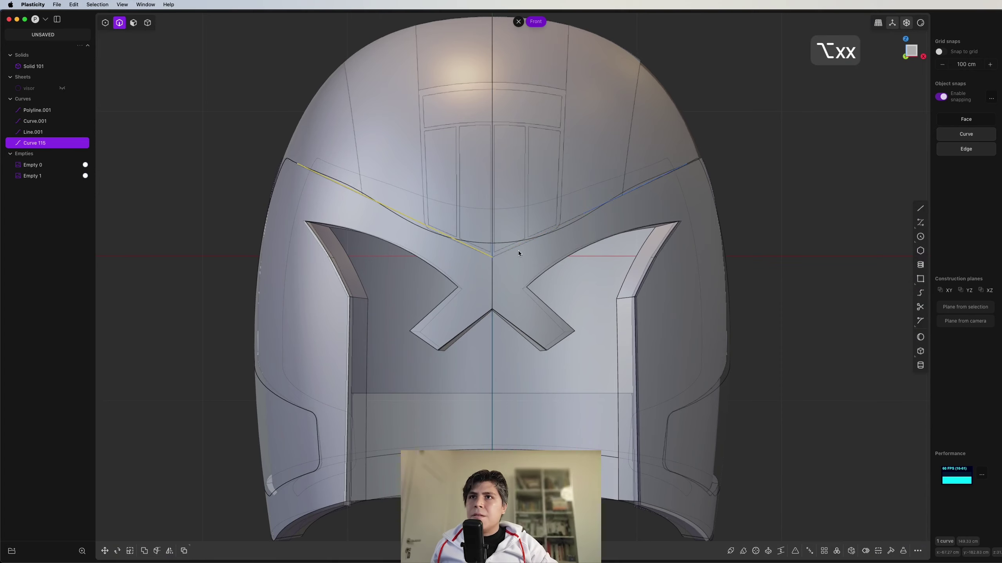
key("shift+i")
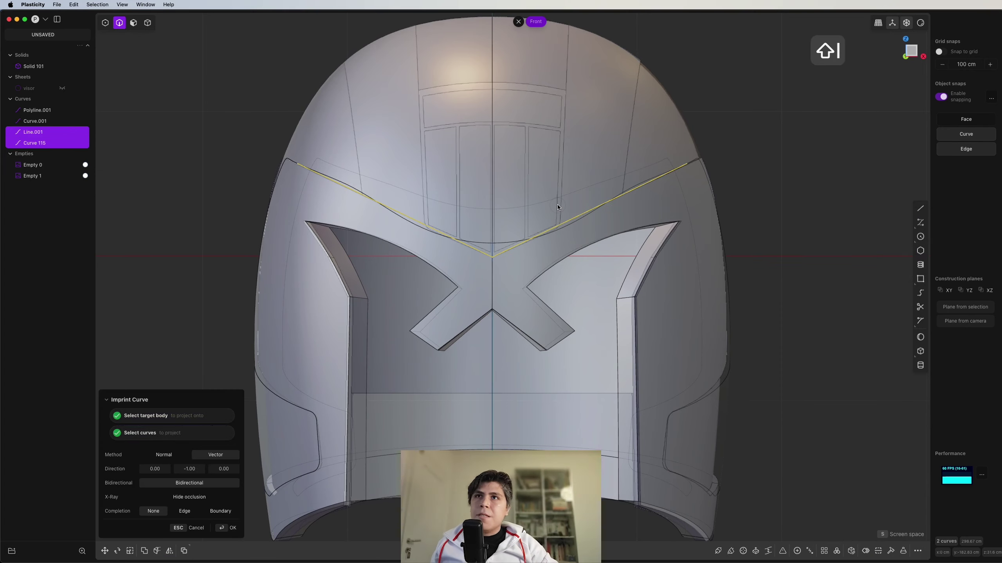
right_click(557, 204)
Delete the curved imprinted edges around the brow centre and beside it, keeping the straight V-shaped brow edges.
middle_click_drag(557, 204, 502, 252)
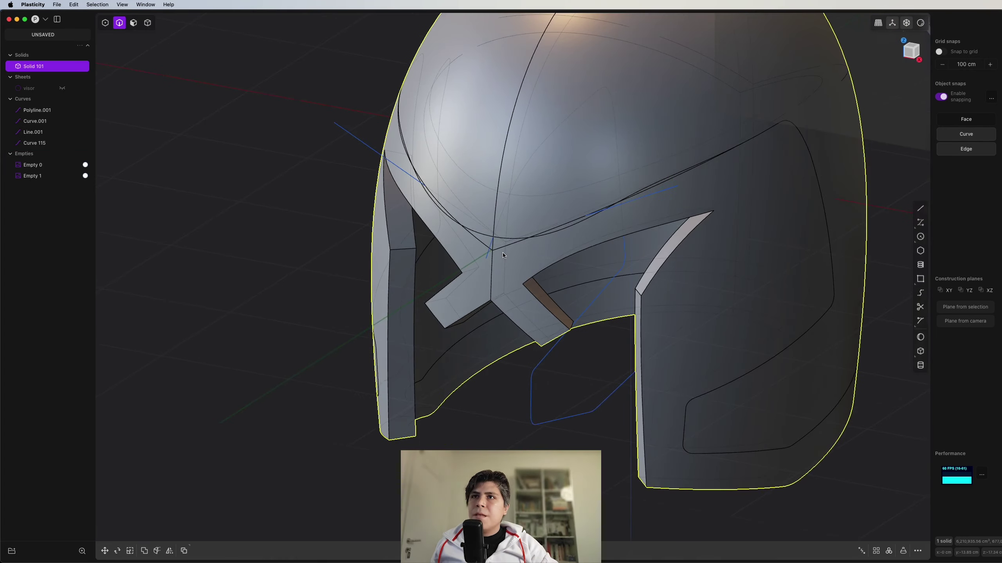
scroll(503, 252, "up", 5)
key("2")
left_click(514, 240)
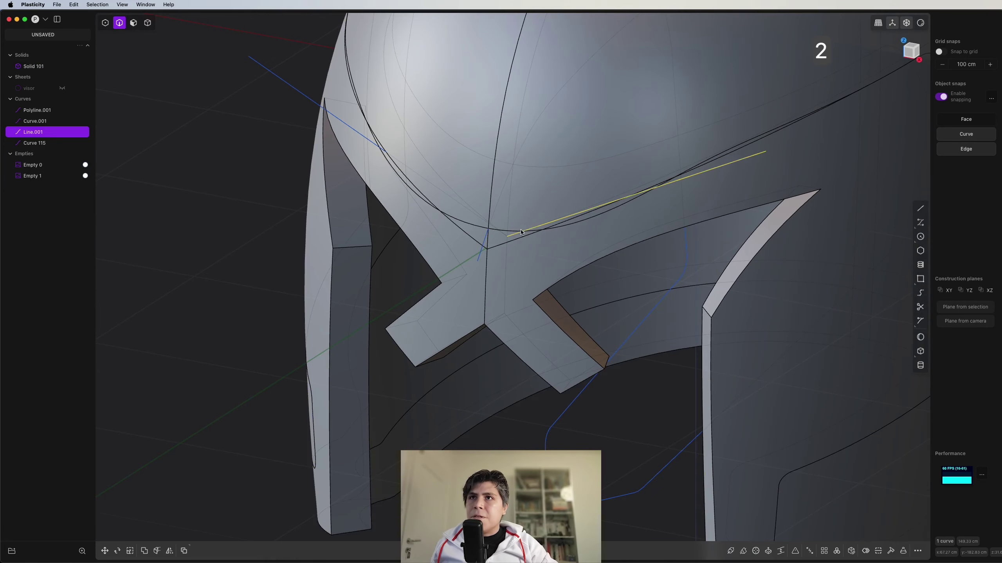
scroll(516, 238, "up", 3)
left_click(906, 24)
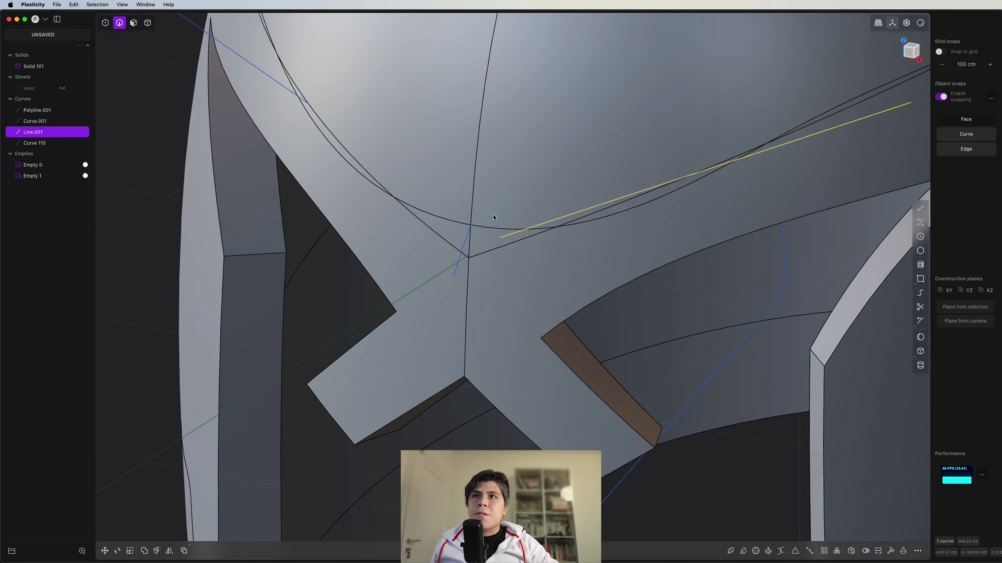
middle_click_drag(496, 221, 501, 227, "shift")
left_click(505, 236)
key("f")
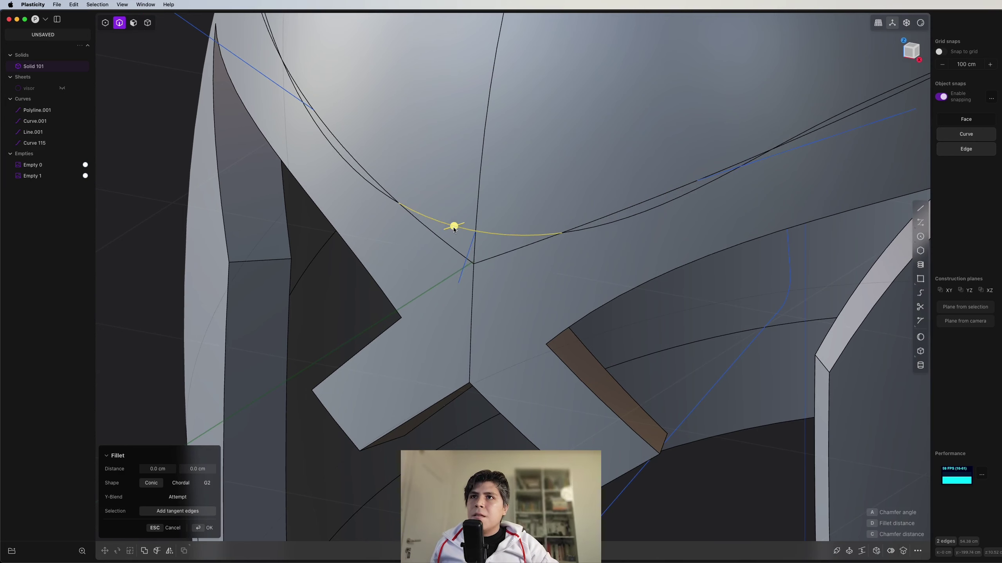
key("x")
left_click(596, 229)
key("x")
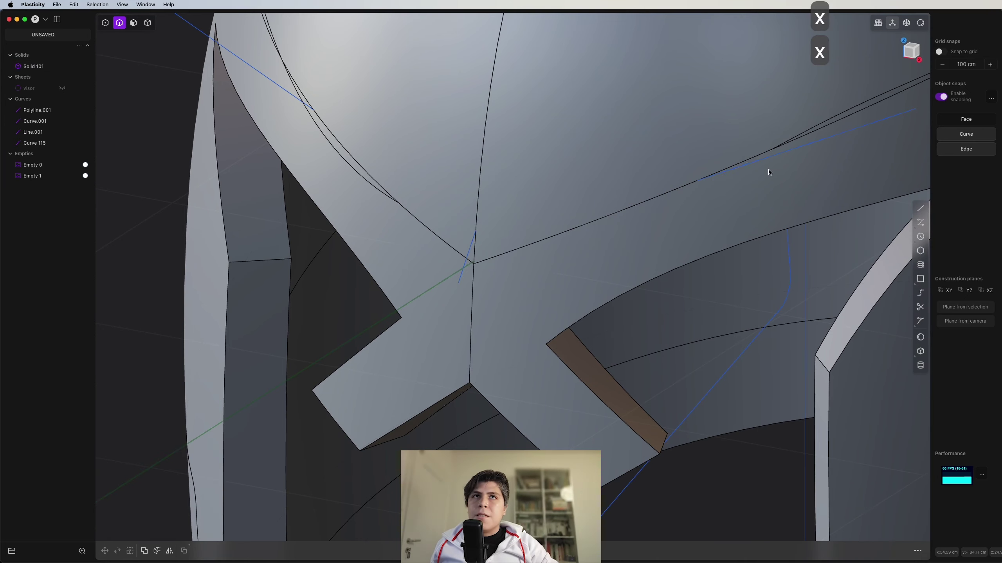
Delete the remaining curved imprinted edges beside the straight brow edges on both sides of the helmet.
middle_click_drag(890, 84, 808, 221, "shift")
left_click(708, 151)
key("x")
scroll(443, 309, "down", 3)
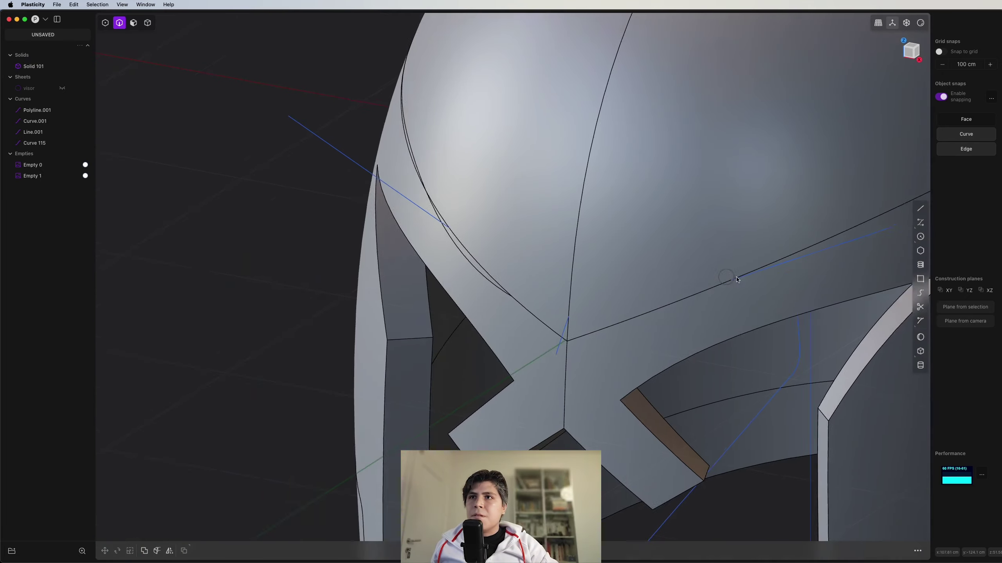
left_click(496, 265)
middle_click_drag(495, 265, 532, 264)
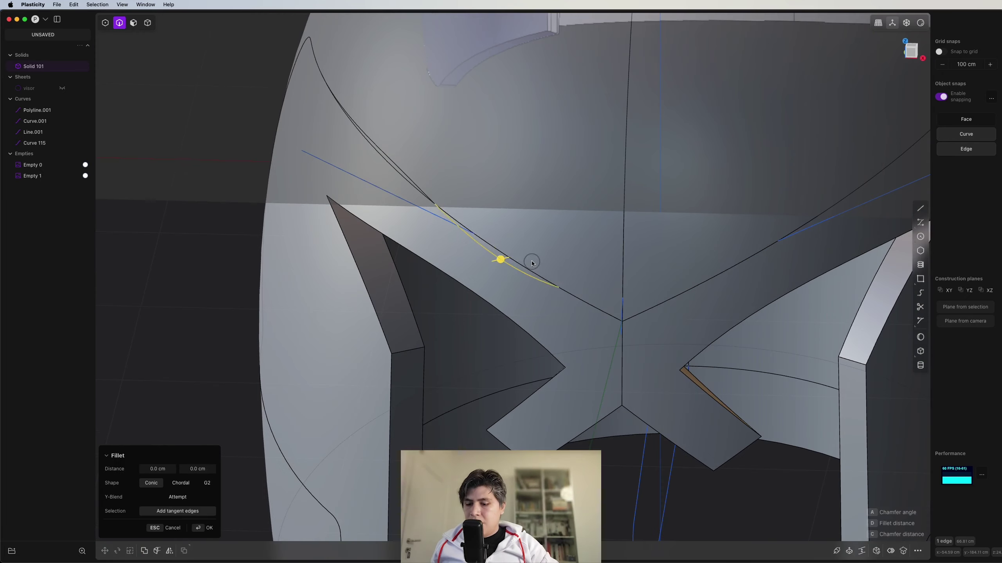
key("x")
left_click(402, 175)
key("x")
scroll(404, 176, "down", 5)
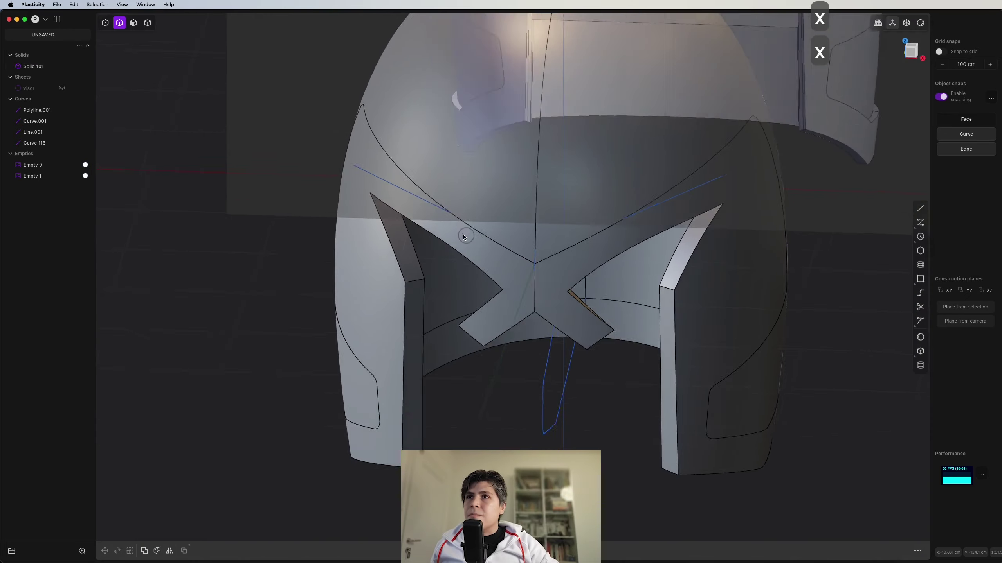
Delete the four construction curves: the polyline, the control point curve and both brow lines.
mouse_move(466, 234)
middle_mouse_down()
mouse_move(382, 231)
mouse_move(500, 195)
mouse_move(340, 264)
mouse_move(440, 313)
mouse_move(411, 326)
mouse_move(346, 286)
mouse_move(486, 235)
middle_mouse_up()
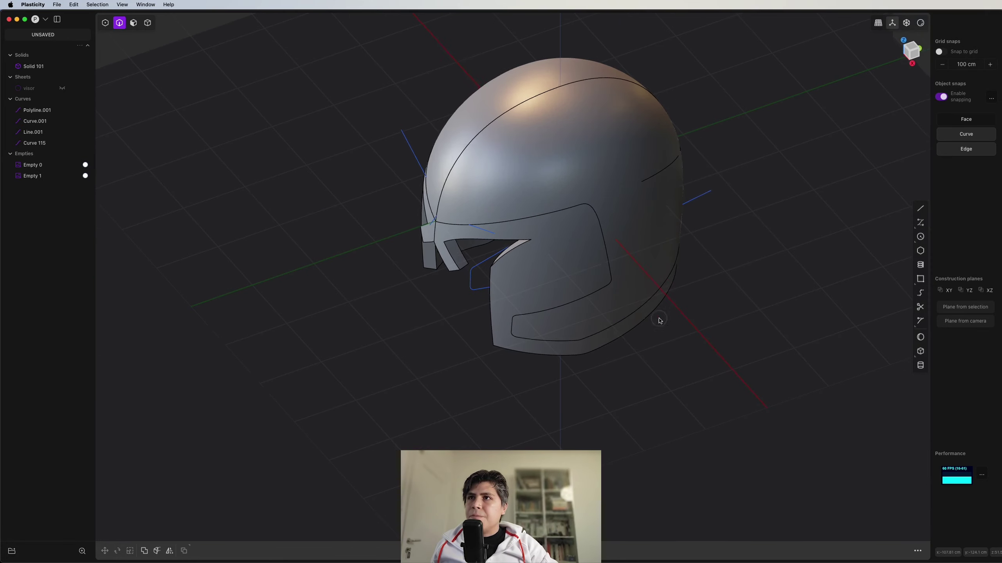
left_click(38, 110)
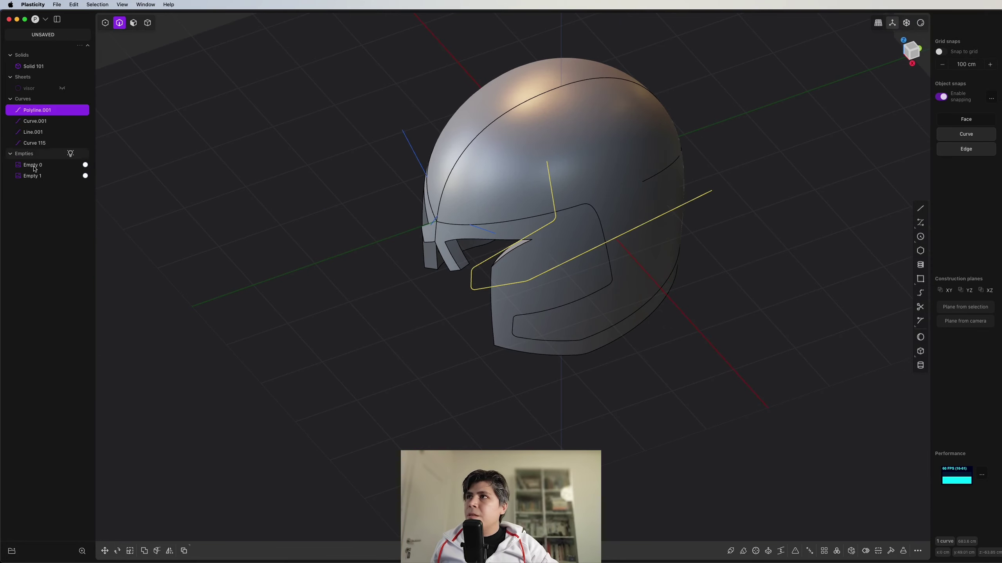
left_click(38, 142, "shift")
key("x")
Draw a straight line in the front view over the outer forehead seam, from above the helmet to just below the brow edge.
key("1")
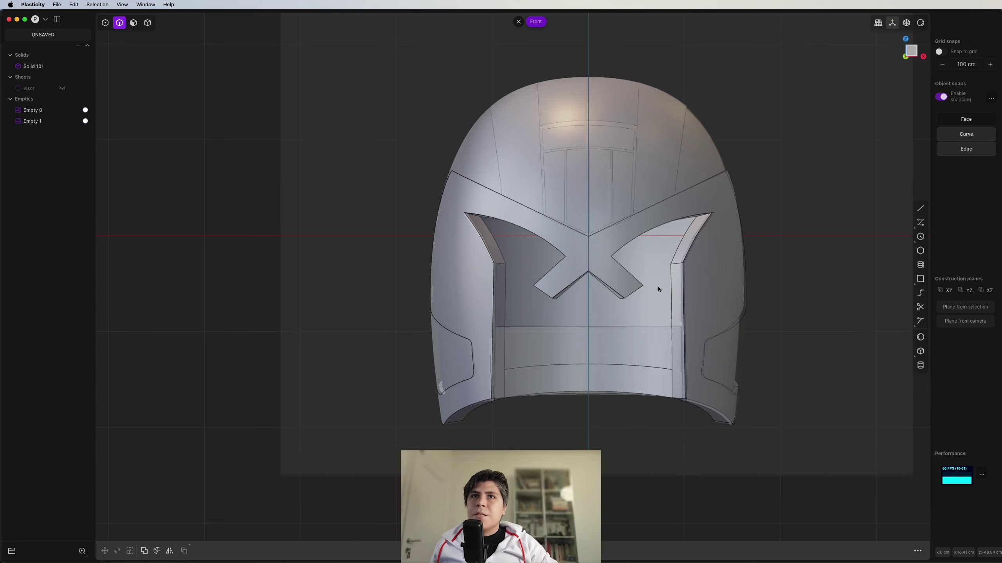
scroll(664, 261, "up", 5)
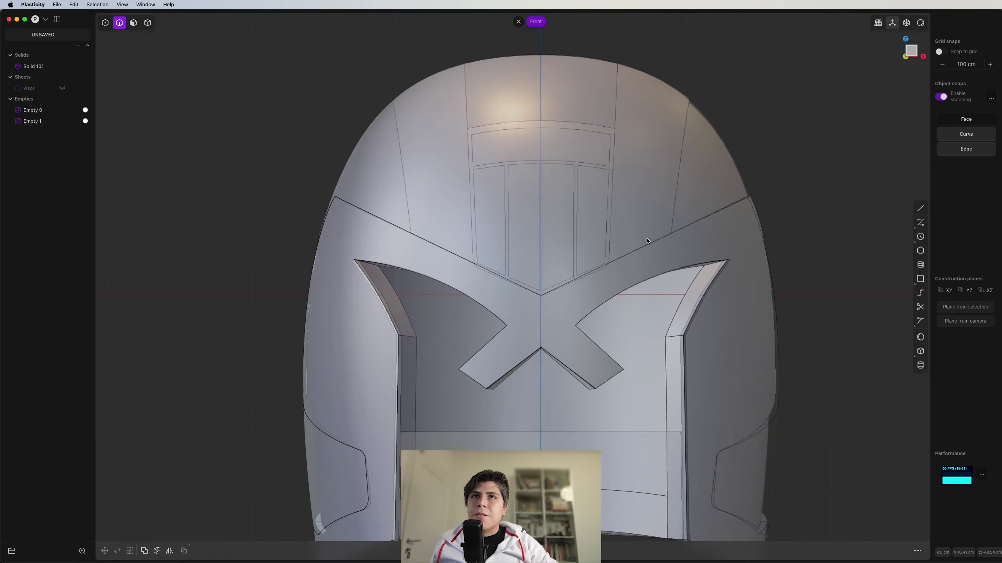
key("shift+a")
left_click(682, 38)
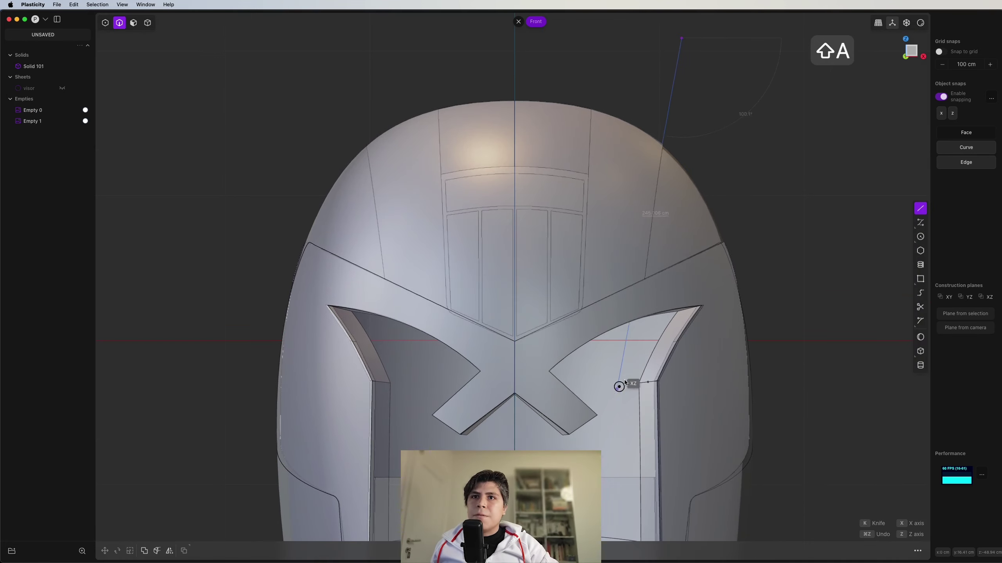
left_click(643, 294)
right_click(643, 295)
Move the seam line's upper vertex slightly inward so the line follows the reference seam.
key("1")
left_click(682, 38)
key("g")
key("g")
left_click(732, 144)
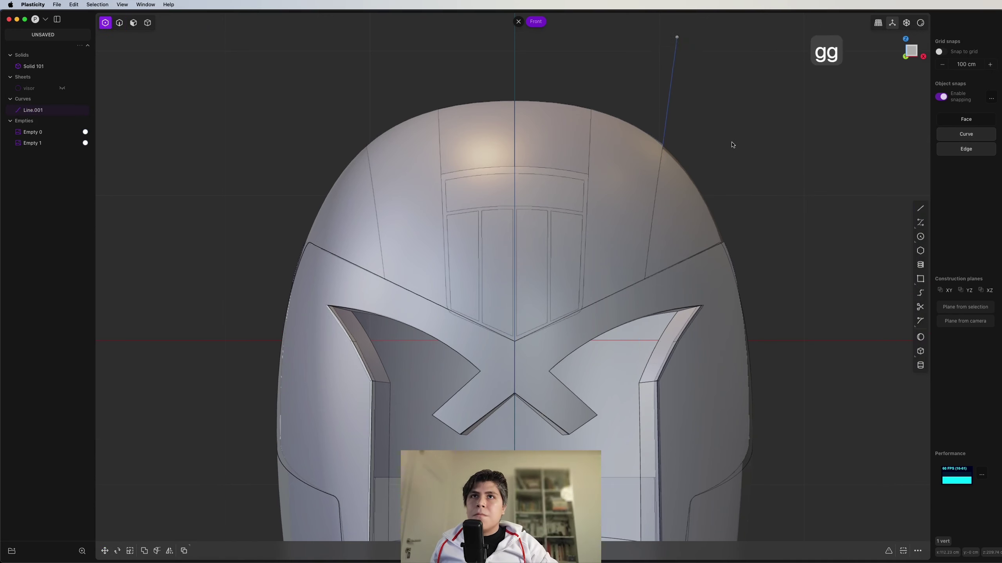
key("2")
scroll(697, 149, "down", 3)
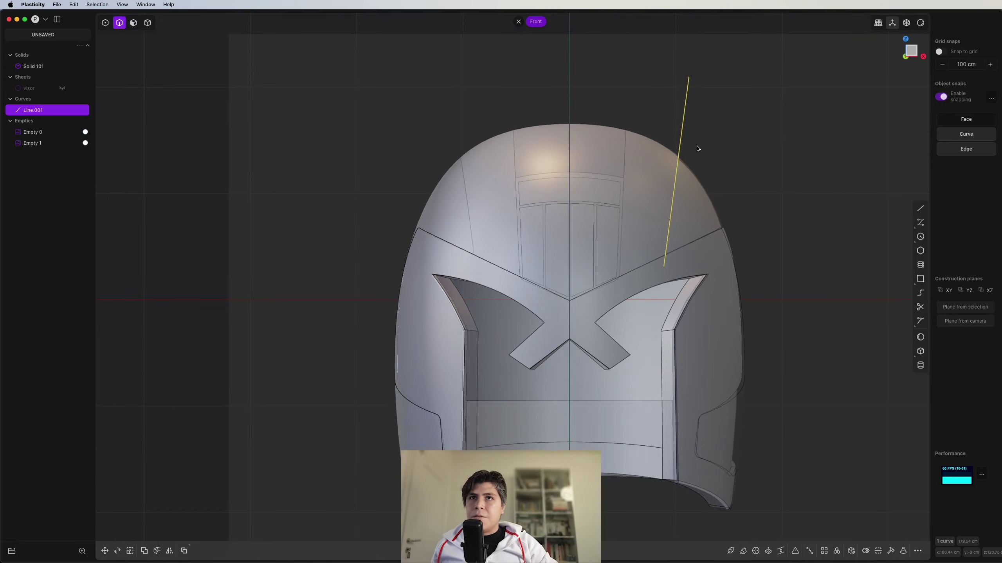
key("1")
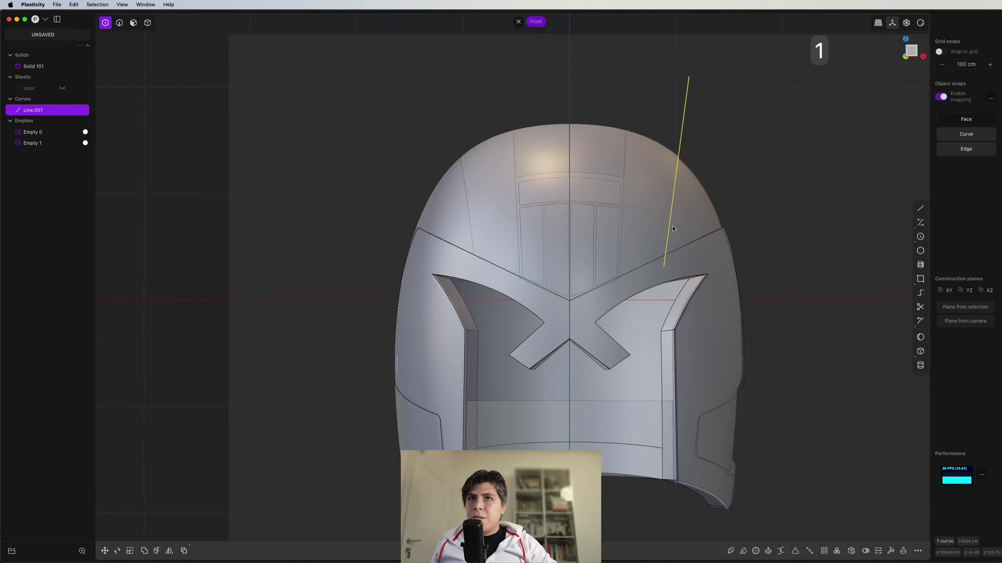
Delete the leftover imprinted upper edges across the back of the helmet.
left_click_drag(655, 278, 655, 277)
middle_click_drag(655, 277, 562, 282)
scroll(561, 281, "down", 3)
middle_click_drag(409, 231, 466, 281)
key("2")
left_click(501, 290)
key("f")
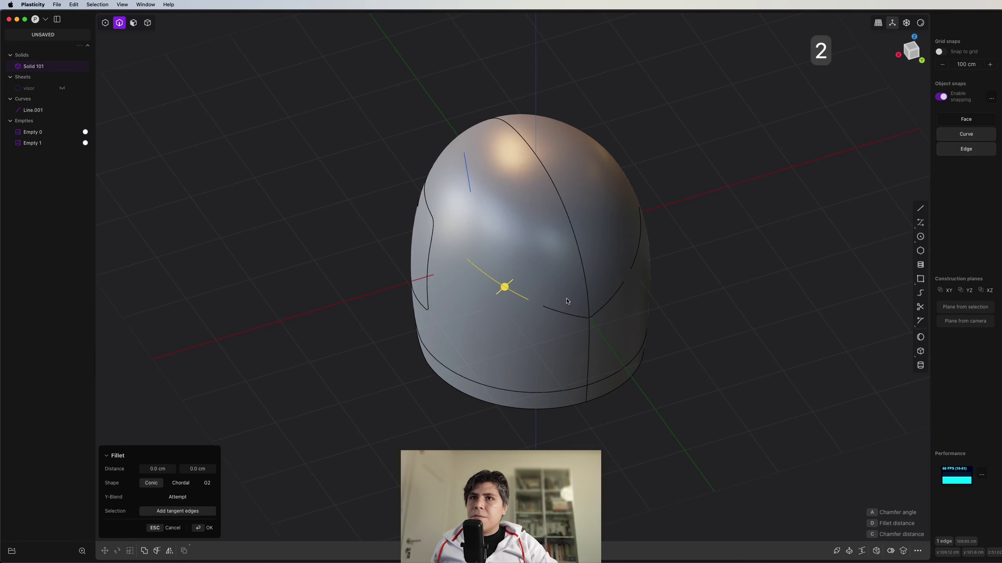
left_click(640, 241)
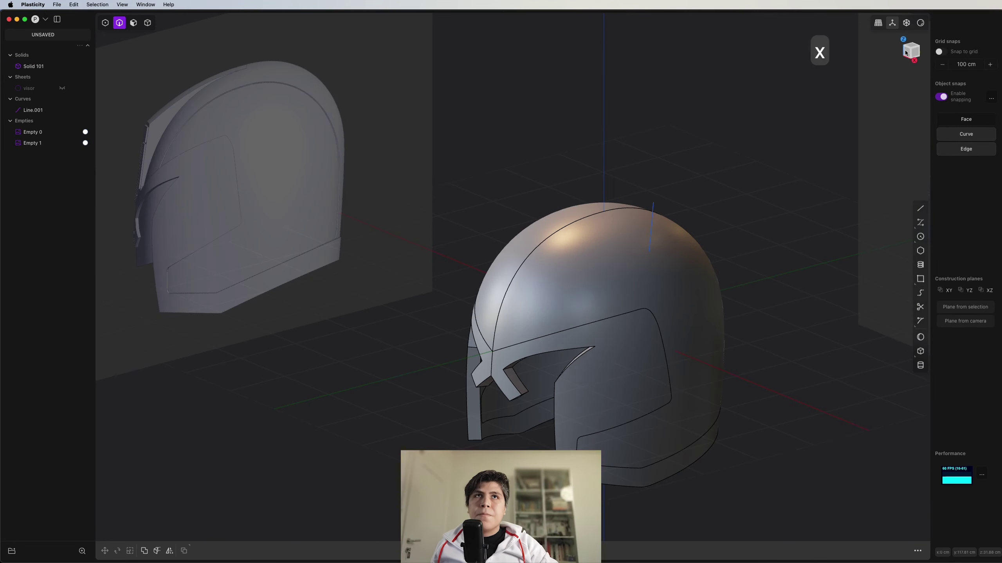
Move the seam line's lower vertex down along the line's direction until it ends below the helmet's bottom rim.
left_click(905, 53)
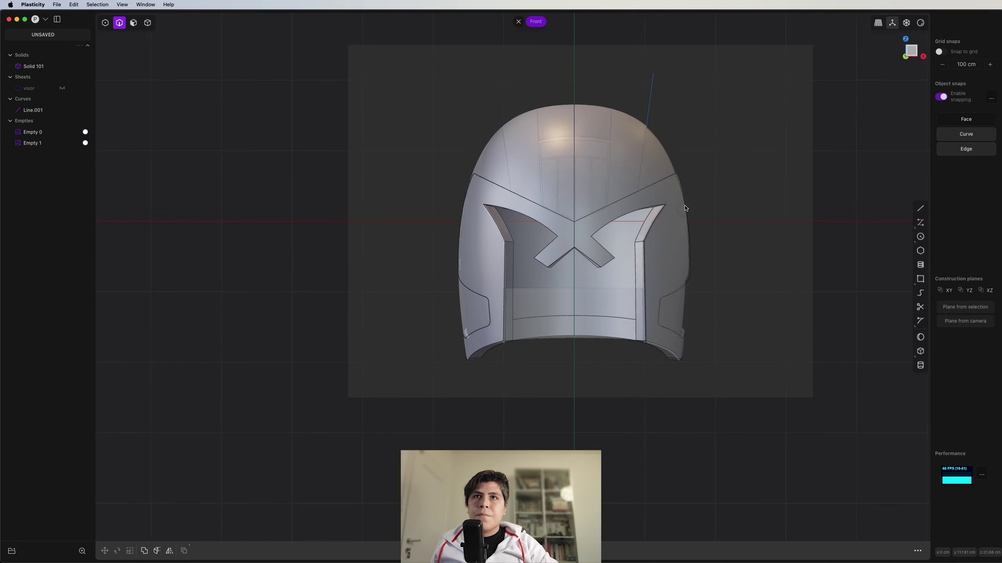
key("1")
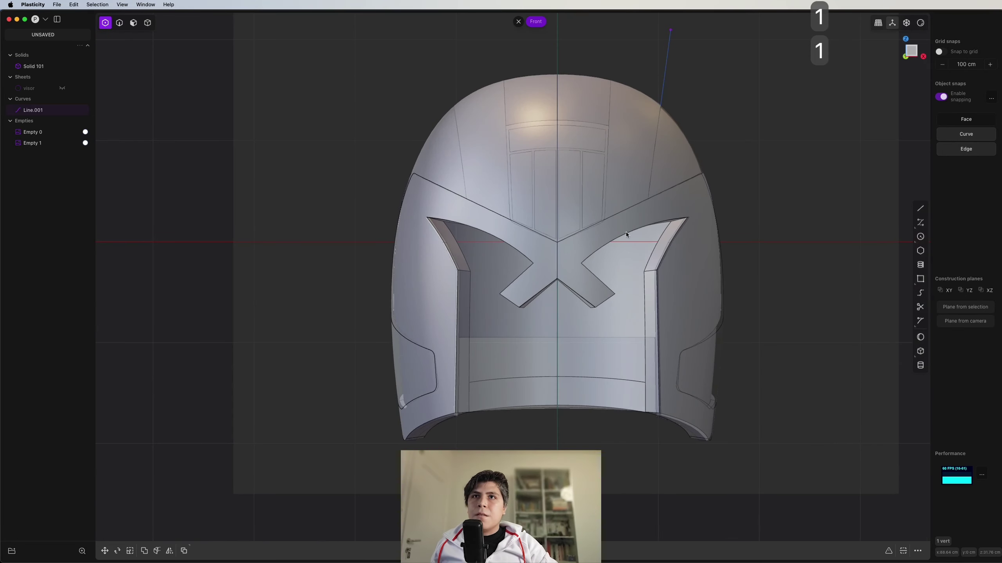
scroll(627, 231, "down", 3)
left_click(634, 231)
key("g")
key("g")
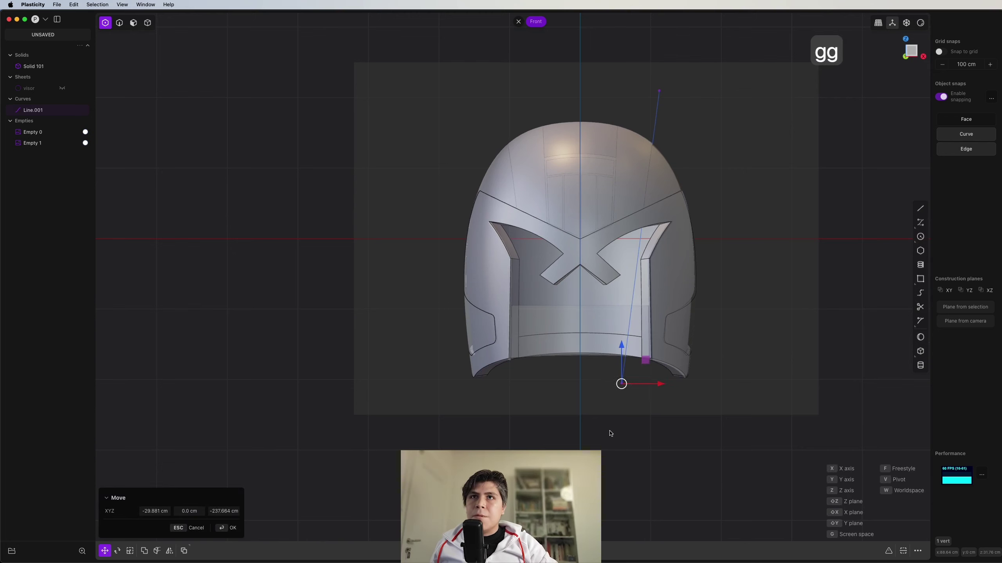
left_click(617, 414)
key("2")
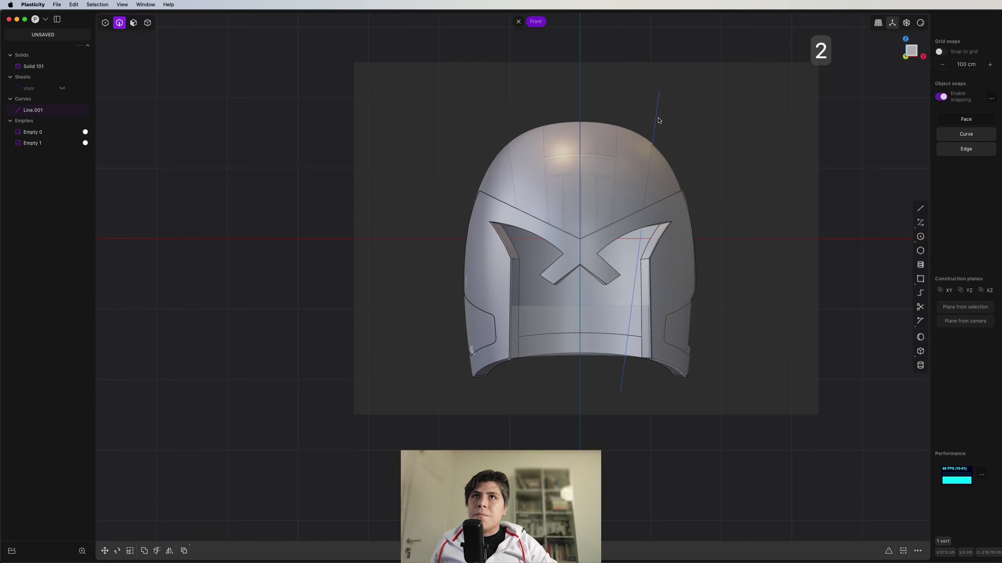
Mirror the outer seam line across the helmet's centre and try to imprint both lines onto the shell from the front view.
left_click(657, 121)
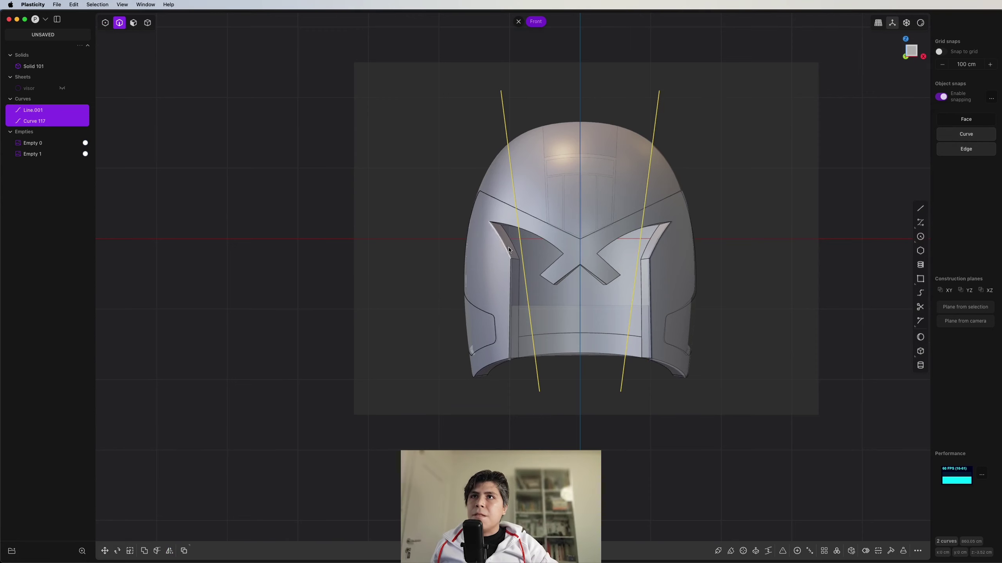
key("c")
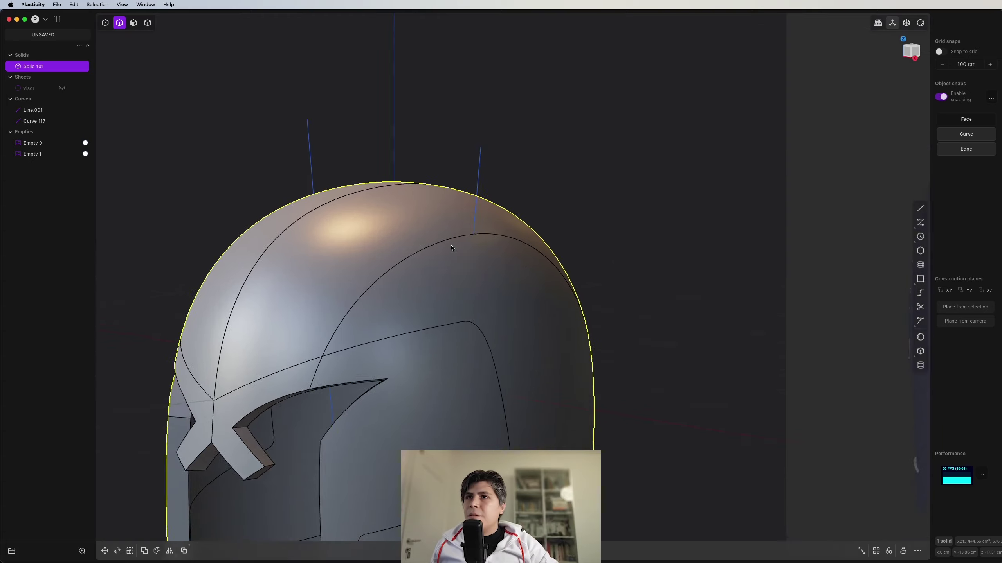
scroll(452, 248, "up", 10)
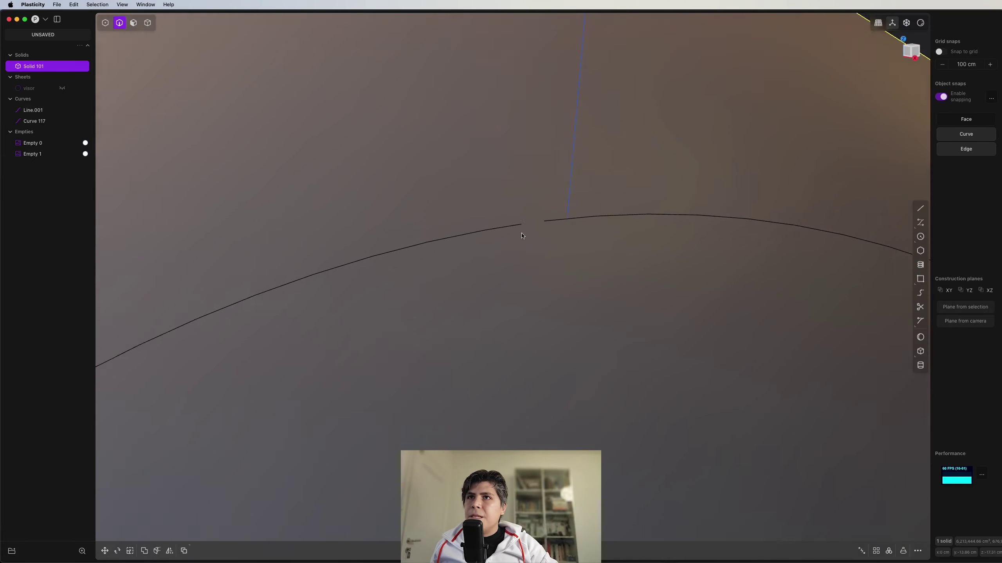
scroll(521, 236, "down", 10)
Shift both outer seam lines forward about 58 cm along Y and imprint them through the helmet shell.
left_click_drag(632, 86, 244, 168)
scroll(280, 174, "down", 3)
middle_click_drag(479, 209, 530, 251)
key("shift+i")
scroll(504, 197, "up", 4)
right_click(530, 251)
scroll(527, 211, "up", 8)
middle_click_drag(527, 211, 510, 195)
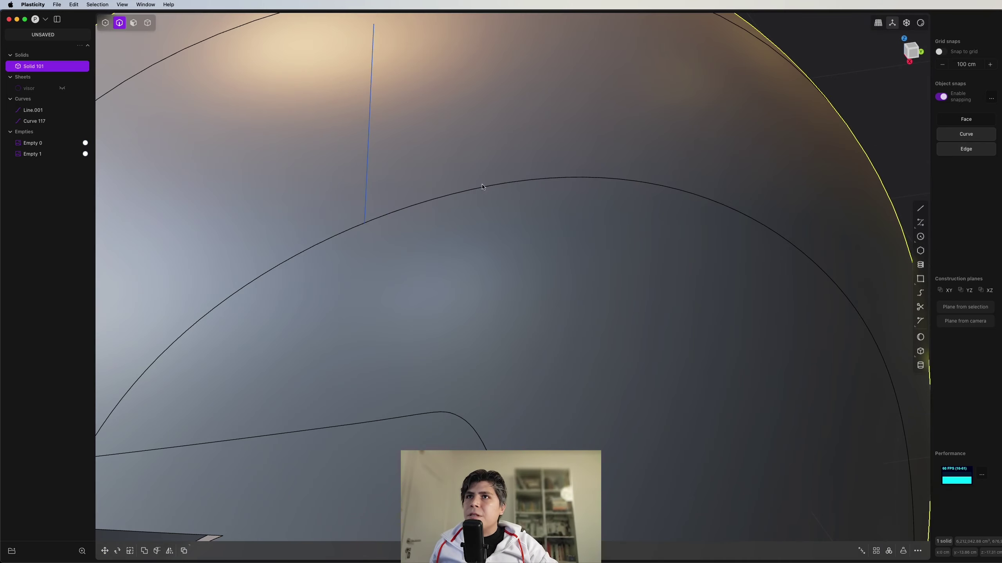
scroll(511, 180, "down", 10)
key("2")
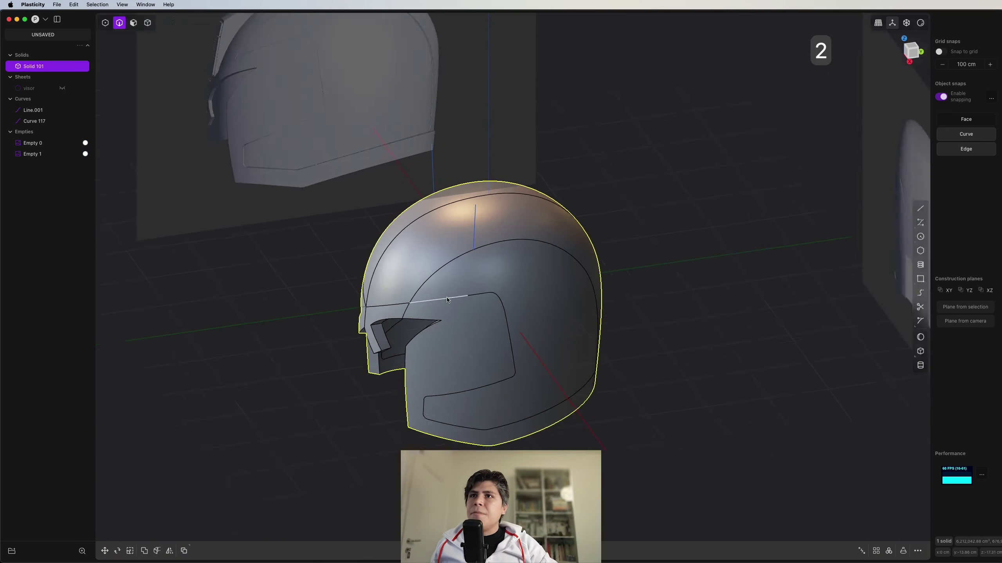
left_click(435, 236)
key("o")
left_click(361, 229)
middle_click_drag(360, 229, 419, 238)
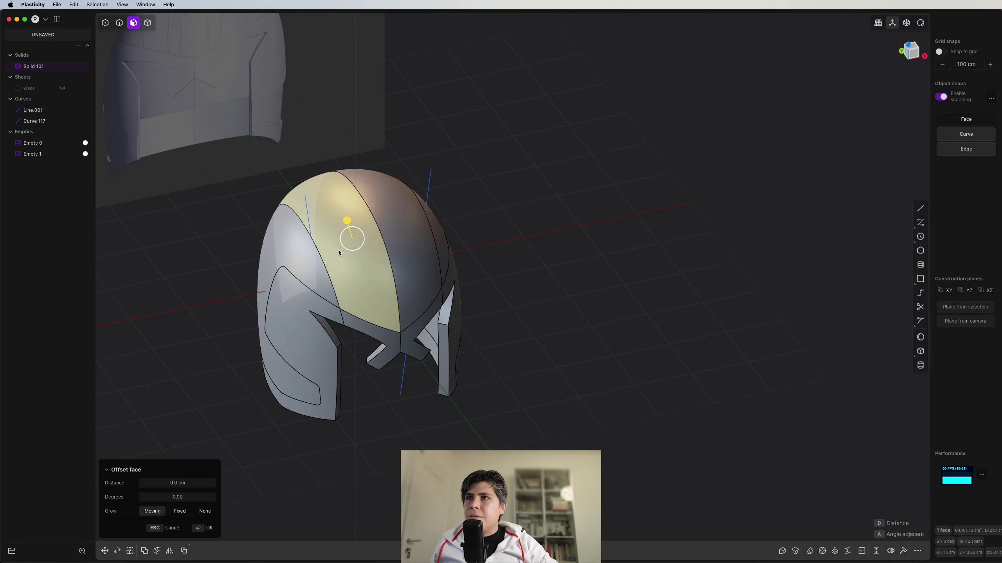
Offset the large faces on both sides of the helmet, behind the side panels, inward about 6.4 cm.
left_click(306, 255)
middle_click_drag(306, 256, 192, 255)
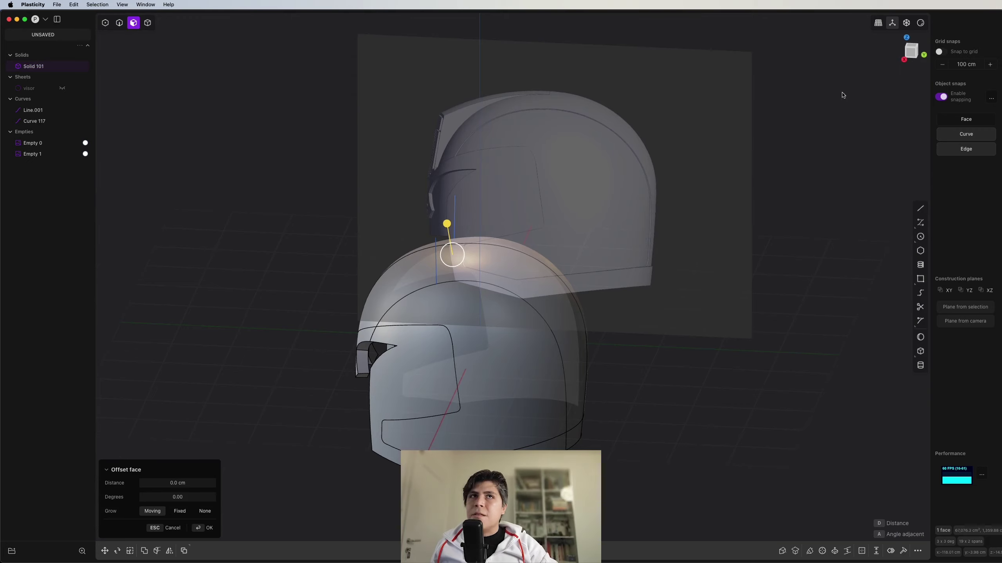
left_click(915, 56)
scroll(497, 268, "up", 5)
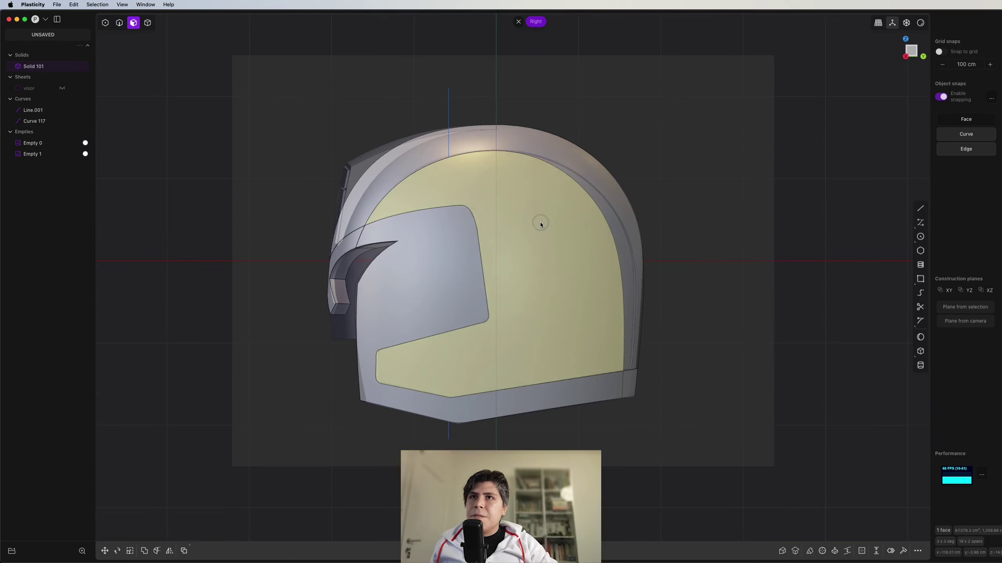
middle_click_drag(540, 223, 405, 304)
left_click(586, 240, "shift")
middle_click_drag(586, 239, 249, 265)
scroll(503, 235, "up", 5)
left_click_drag(531, 189, 532, 194)
middle_click_drag(531, 193, 653, 240)
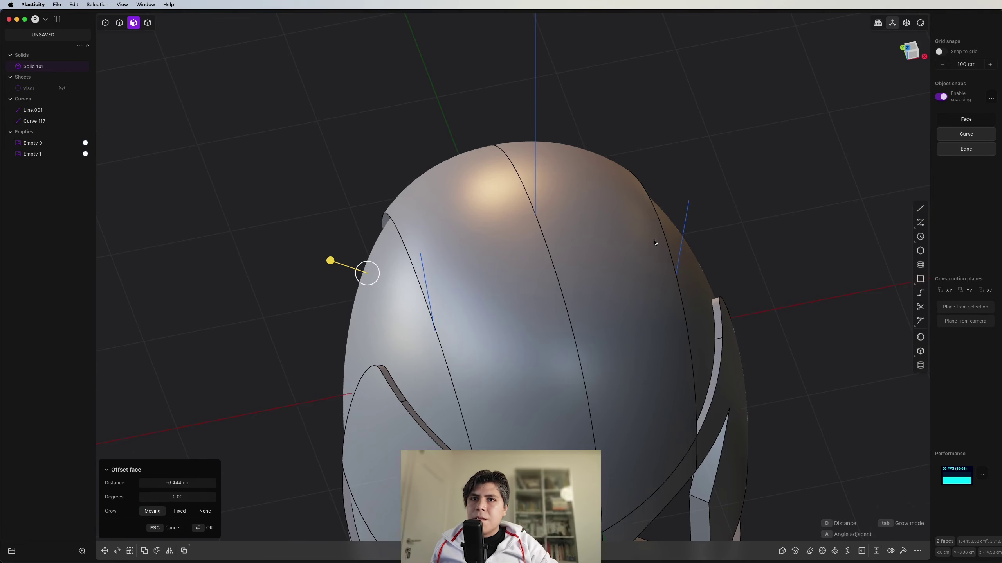
scroll(315, 291, "up", 4)
middle_click_drag(366, 311, 546, 247)
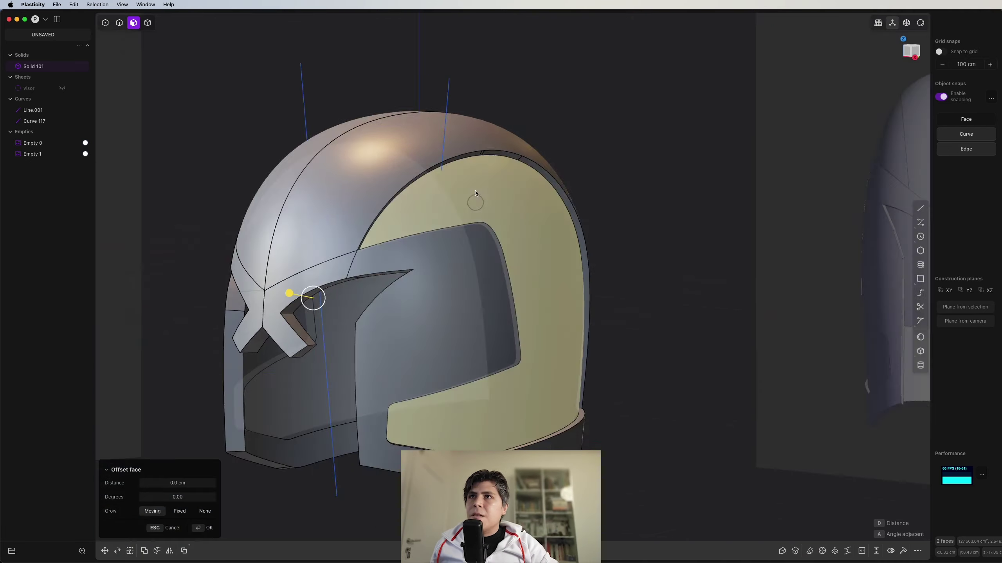
Offset the side panel and bottom rim faces around the helmet outward about 3.76 cm.
middle_click_drag(476, 201, 710, 300)
scroll(278, 172, "up", 4)
middle_click_drag(278, 172, 278, 150, "shift")
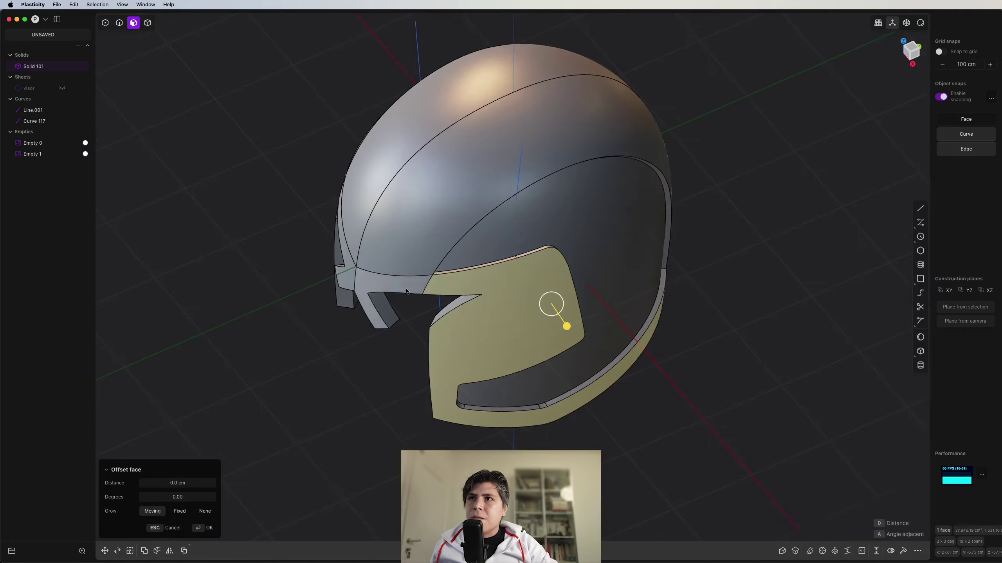
scroll(402, 300, "up", 3)
middle_click_drag(402, 300, 615, 326)
scroll(437, 323, "down", 5)
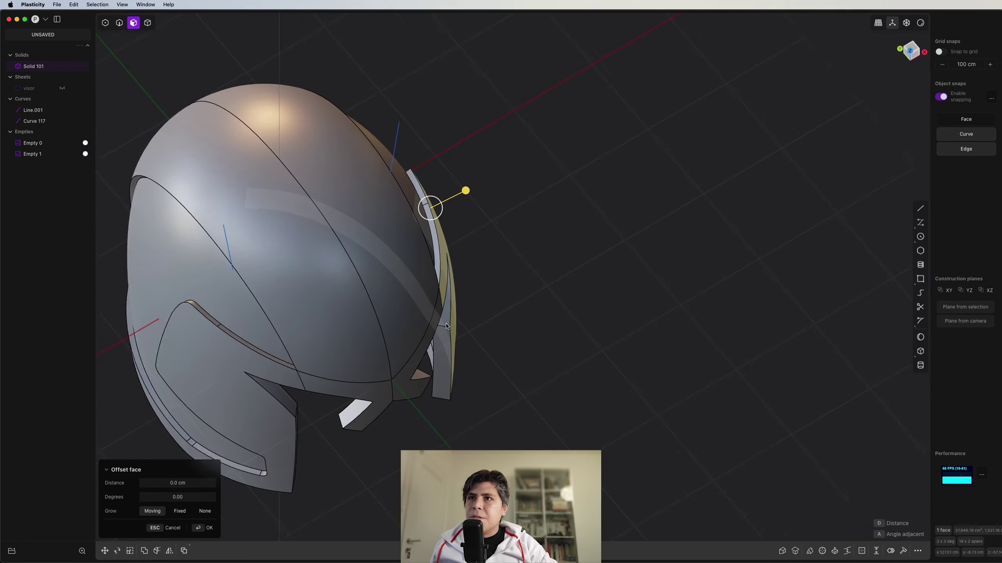
middle_click_drag(358, 385, 457, 279)
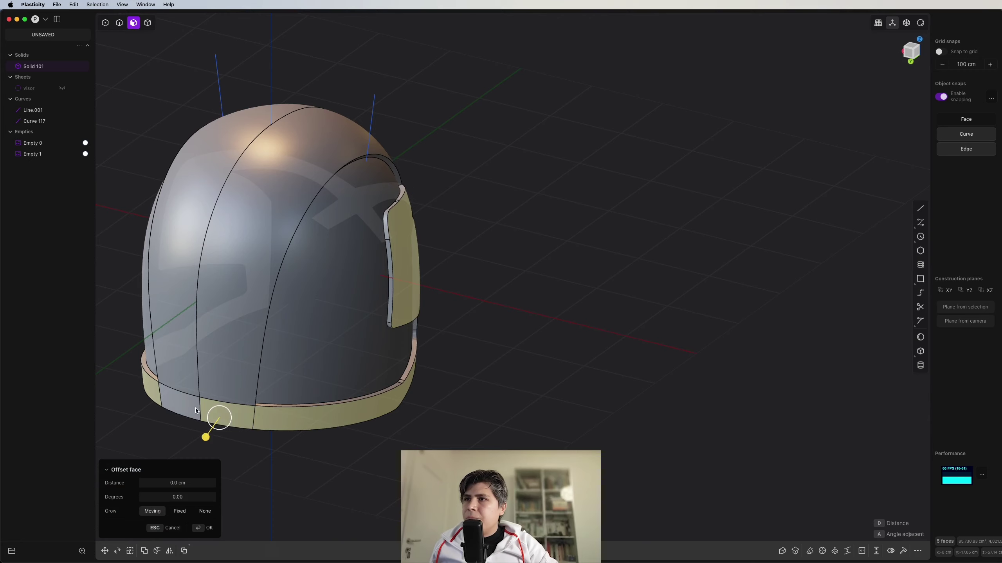
middle_click_drag(196, 411, 398, 362)
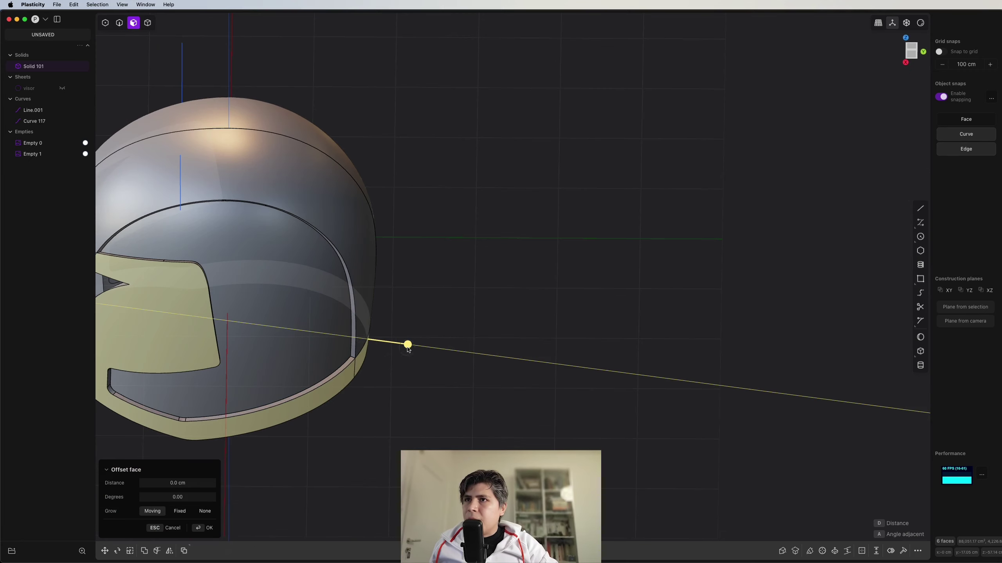
left_click_drag(407, 349, 410, 350)
middle_click_drag(410, 350, 615, 312)
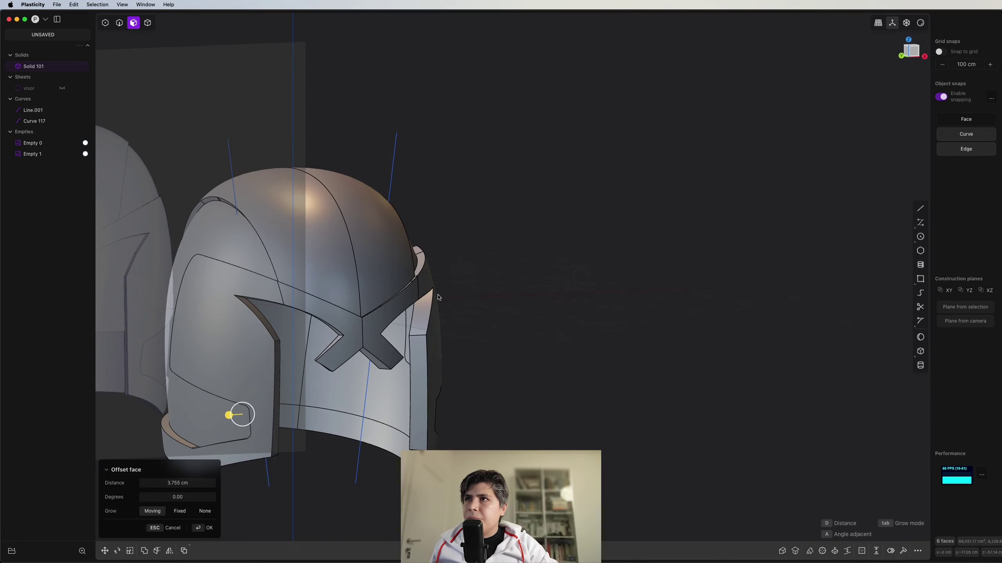
key("Return")
Offset the two recessed side faces slightly outward to make the recess shallower.
middle_click_drag(391, 250, 273, 235)
left_click(578, 250)
middle_click_drag(578, 250, 478, 212)
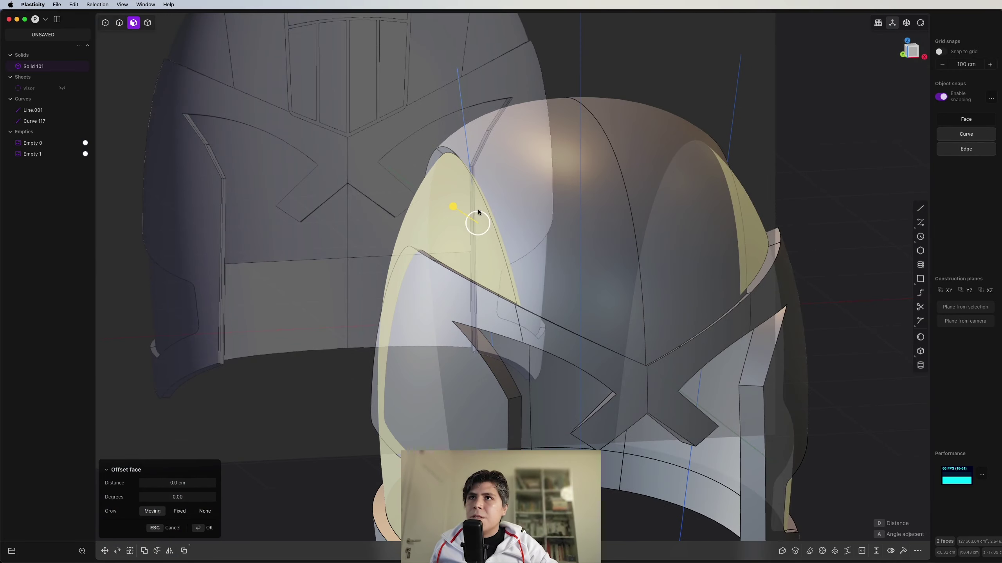
left_click_drag(451, 209, 450, 209)
middle_click_drag(454, 212, 416, 221)
key("Return")
Delete the two mirrored construction lines used for the outer forehead seams.
key("KP_1")
scroll(559, 203, "up", 3)
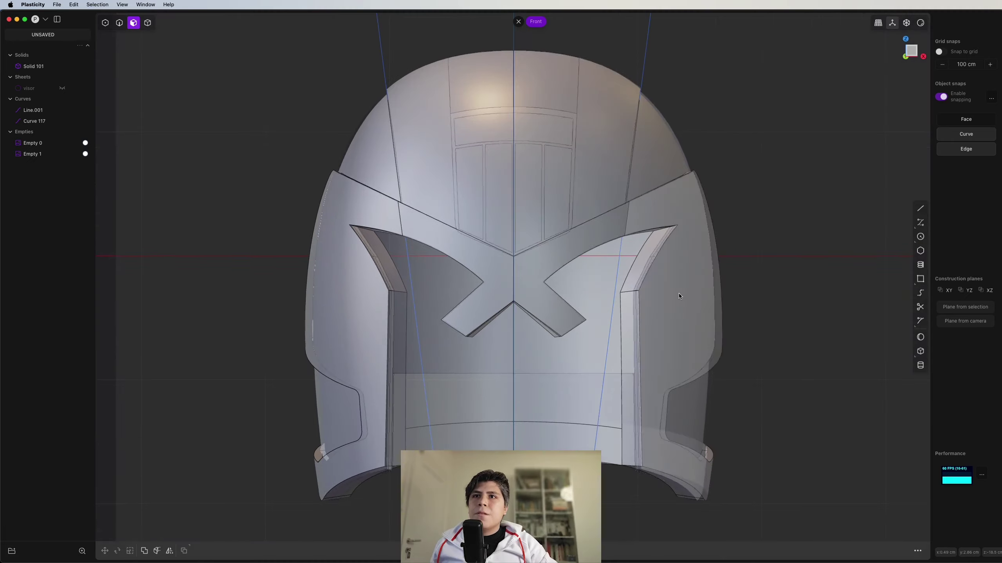
middle_click_drag(679, 296, 81, 103)
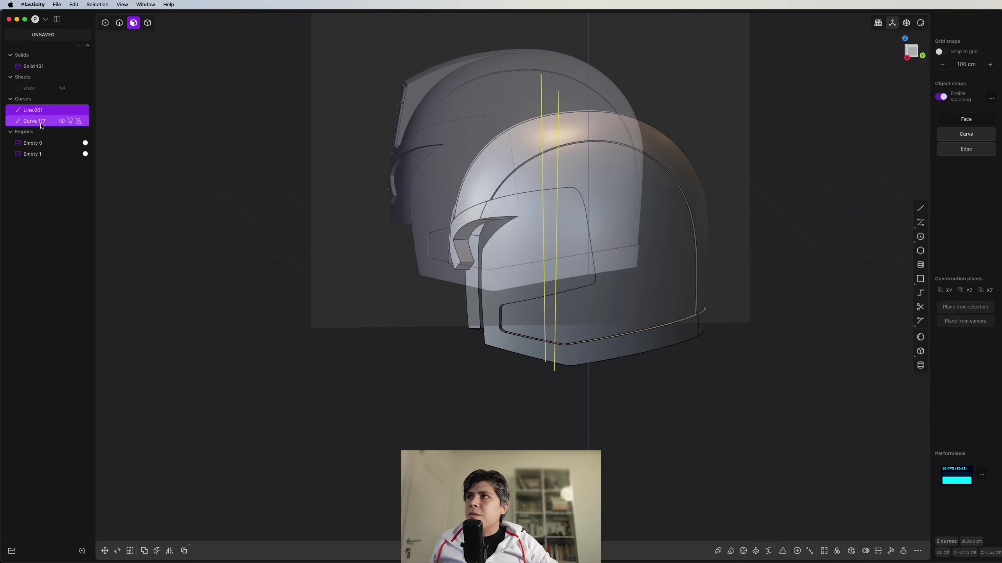
key("x")
middle_click_drag(340, 168, 591, 221, "shift")
scroll(671, 242, "up", 4)
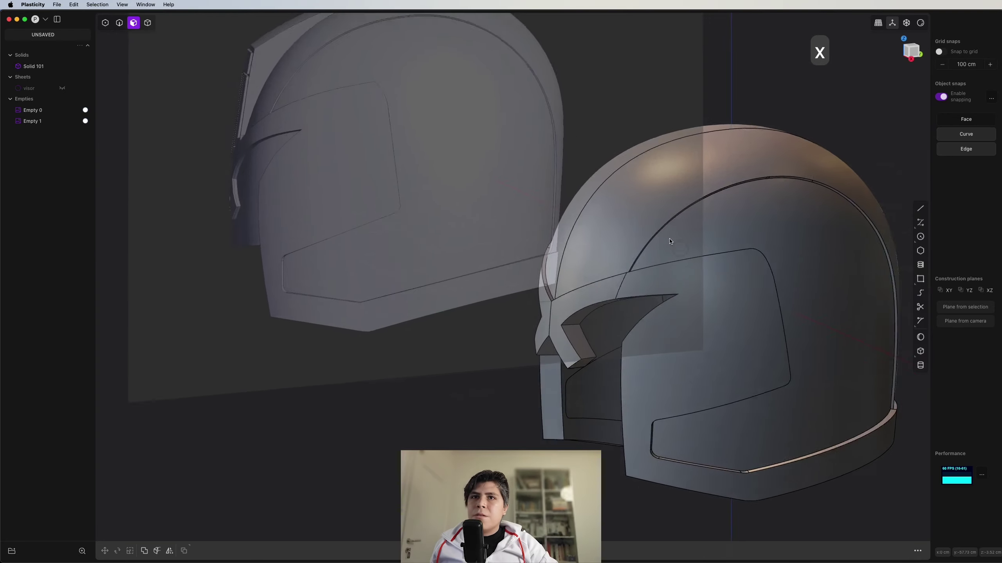
middle_click_drag(669, 242, 645, 205)
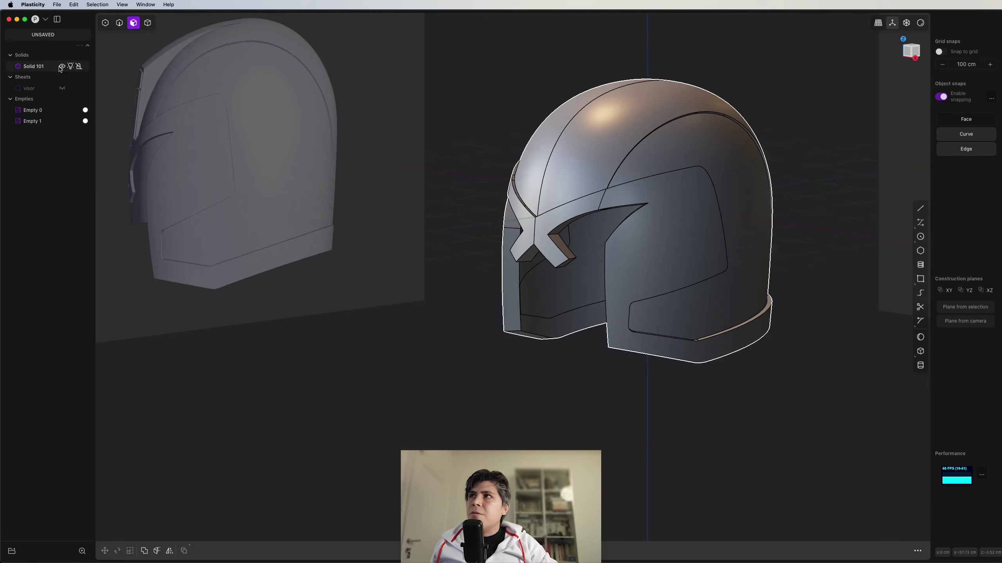
Unhide the visor sheet and thicken it by about -2.66 cm into a solid.
left_click(62, 90)
middle_click_drag(174, 236, 600, 223)
middle_click_drag(336, 237, 513, 241, "shift")
scroll(425, 281, "up", 5)
middle_click_drag(425, 281, 425, 235)
key("4")
left_click(436, 284)
middle_click_drag(456, 279, 518, 207, "shift")
type("fth")
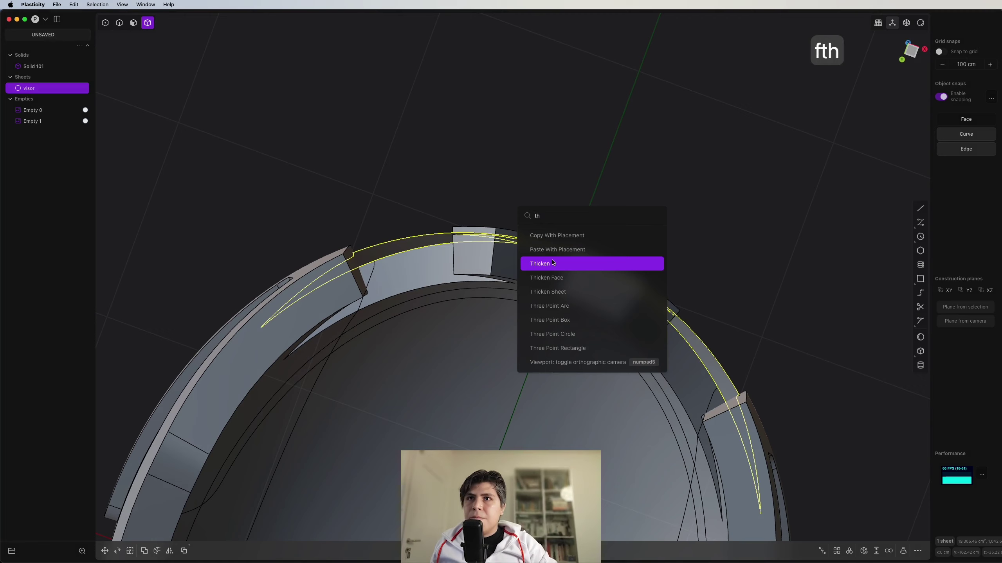
left_click(553, 264)
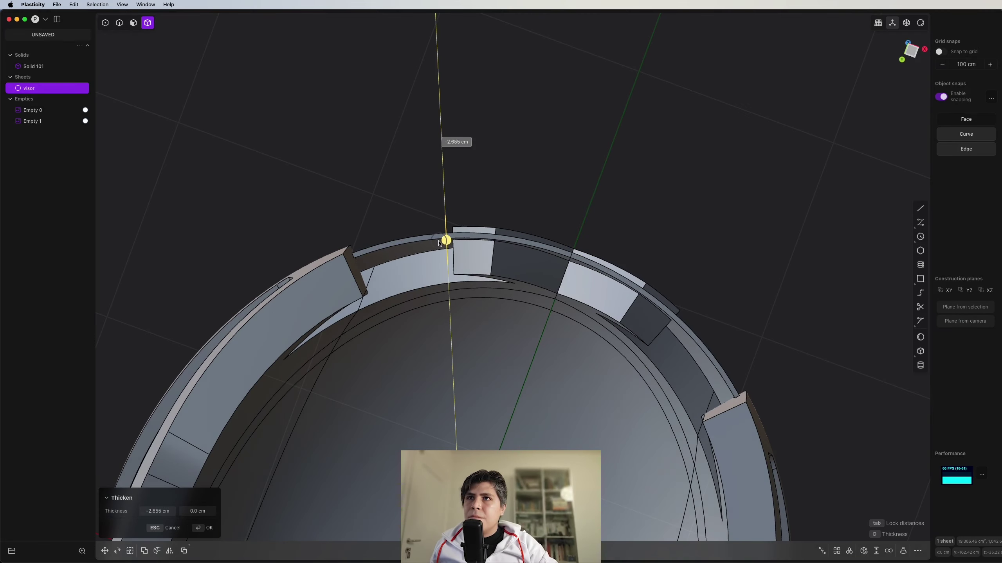
key("Return")
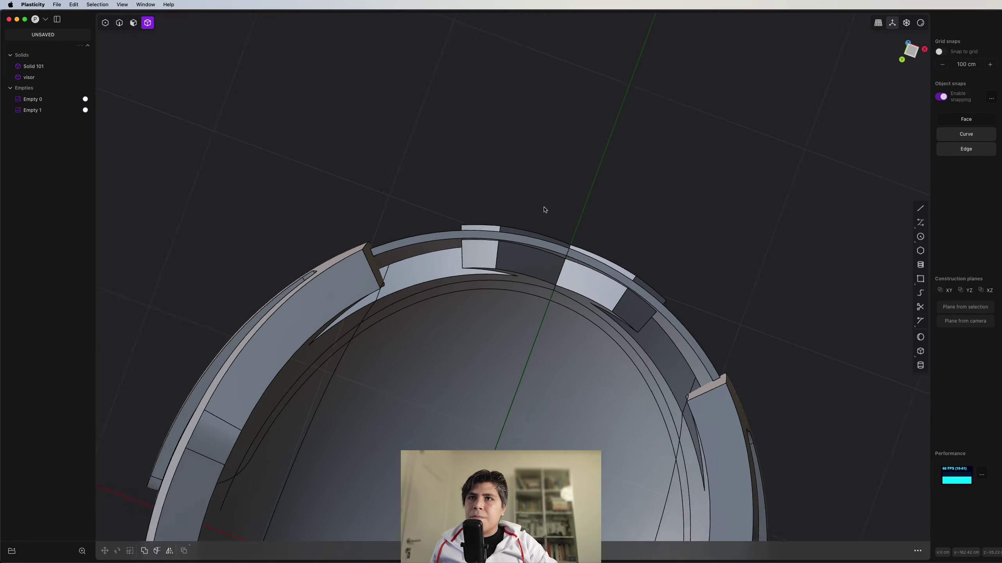
Examine the forehead crest in the side and front references against the modelled helmet.
middle_click_drag(544, 208, 516, 256)
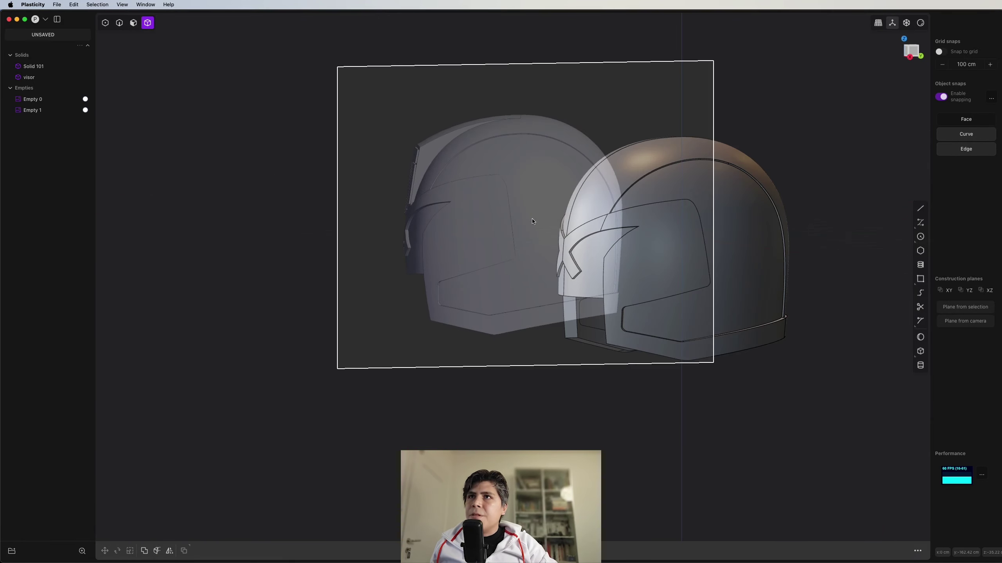
scroll(525, 197, "up", 5)
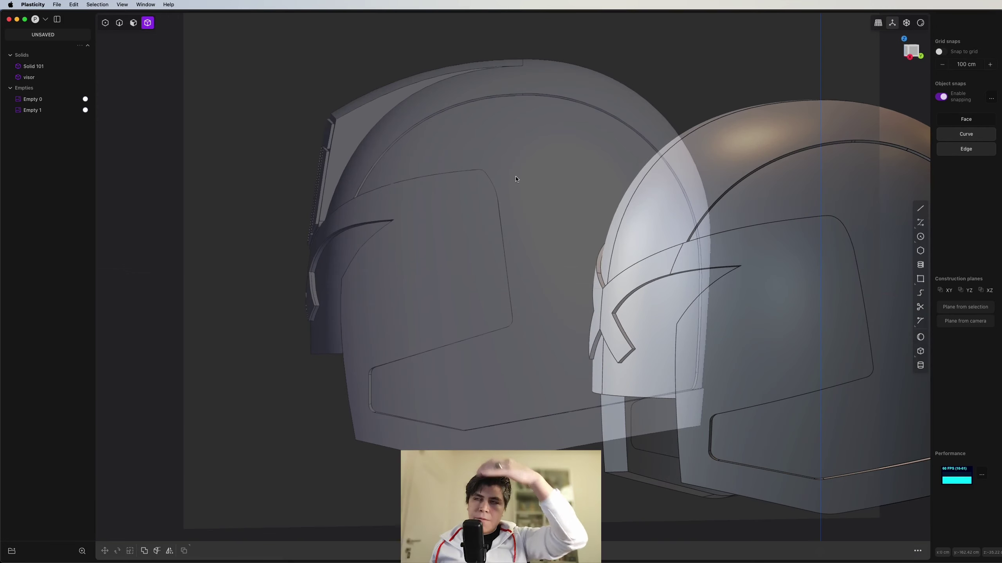
middle_click_drag(516, 179, 498, 174)
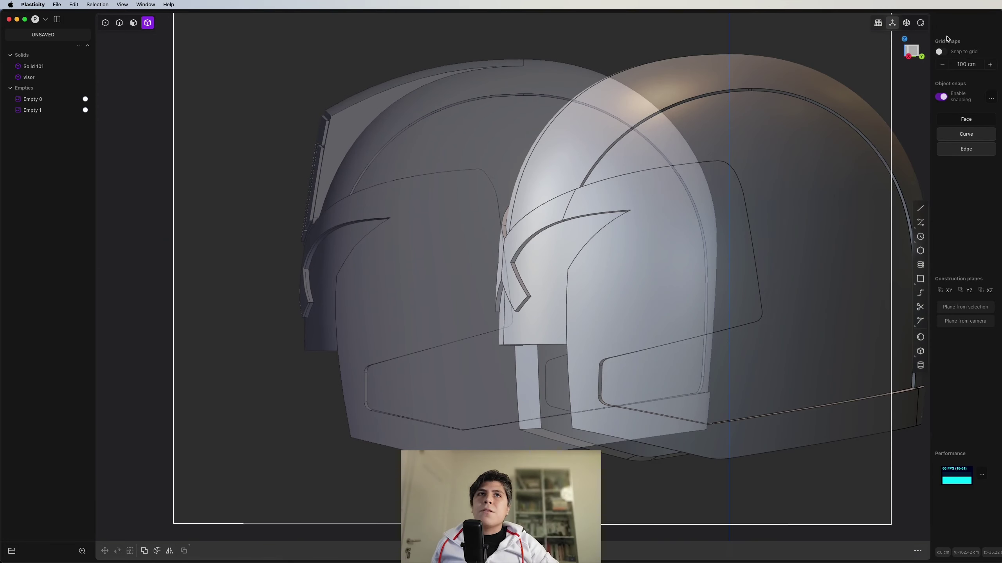
left_click(918, 53)
scroll(504, 144, "up", 6)
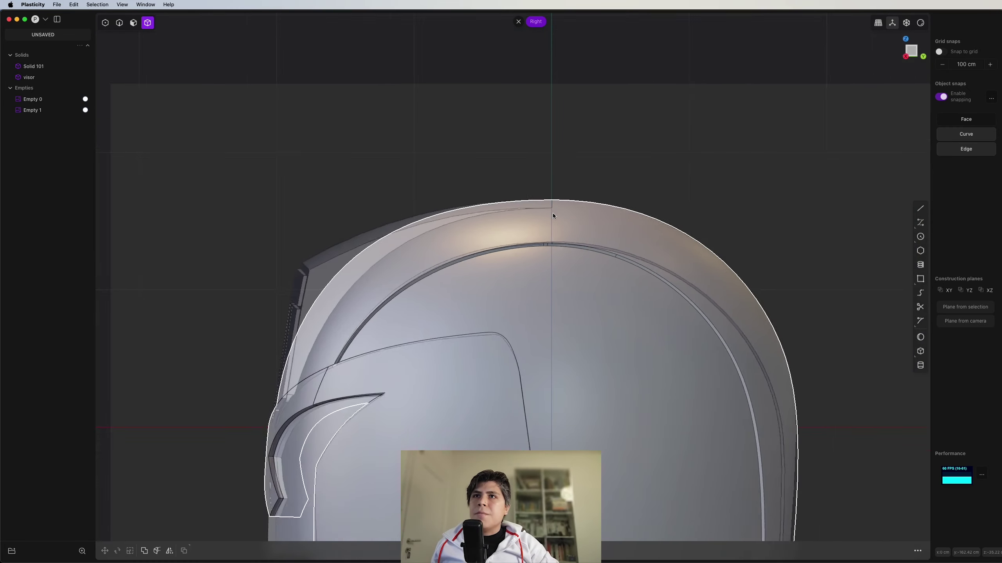
middle_click_drag(553, 214, 686, 211)
left_click(913, 51)
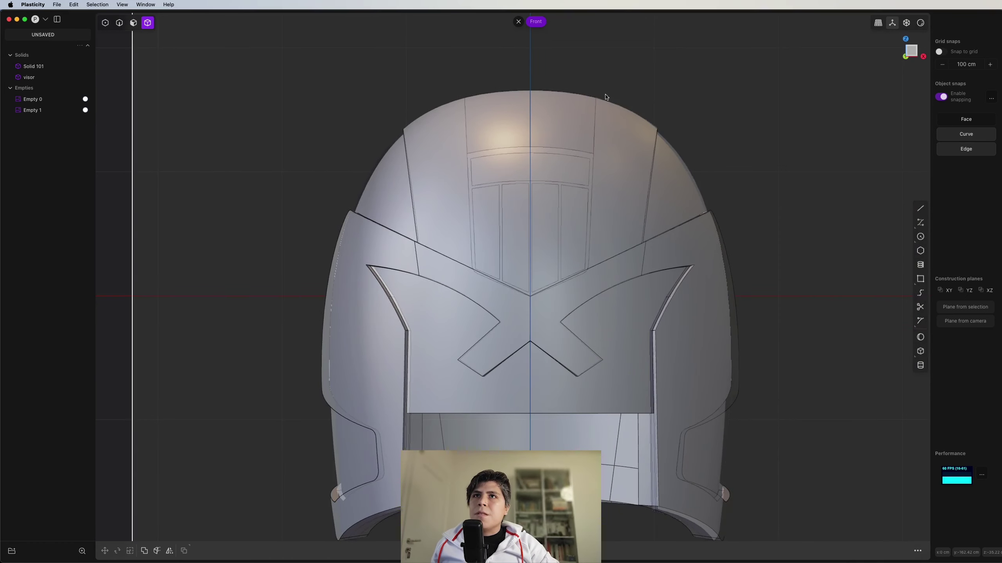
Draw a straight line in the front view over the inner forehead seam, from above the helmet to just below the brow edge.
scroll(595, 146, "down", 2)
key("shift+a")
scroll(595, 155, "up", 3)
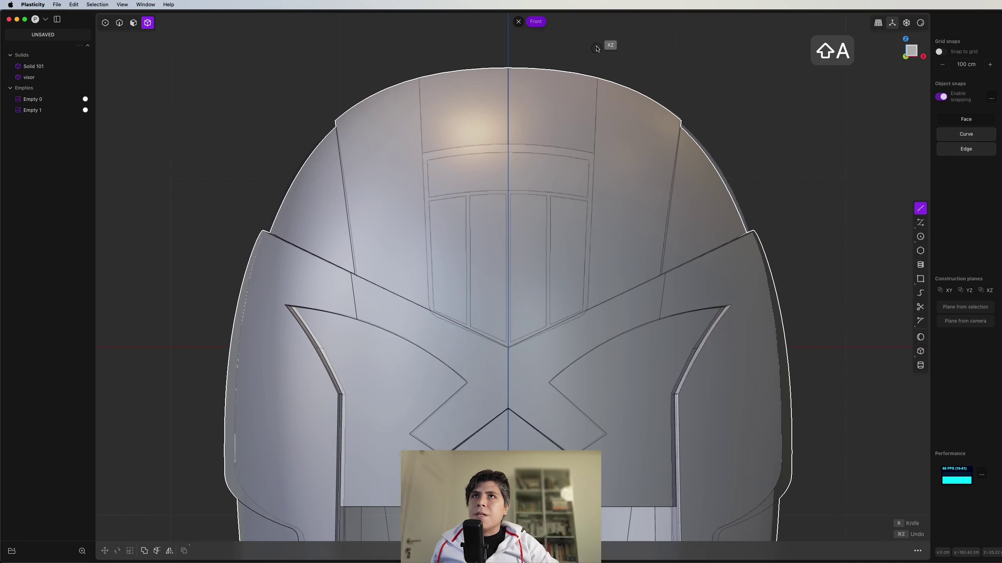
middle_click_drag(570, 301, 588, 254, "shift")
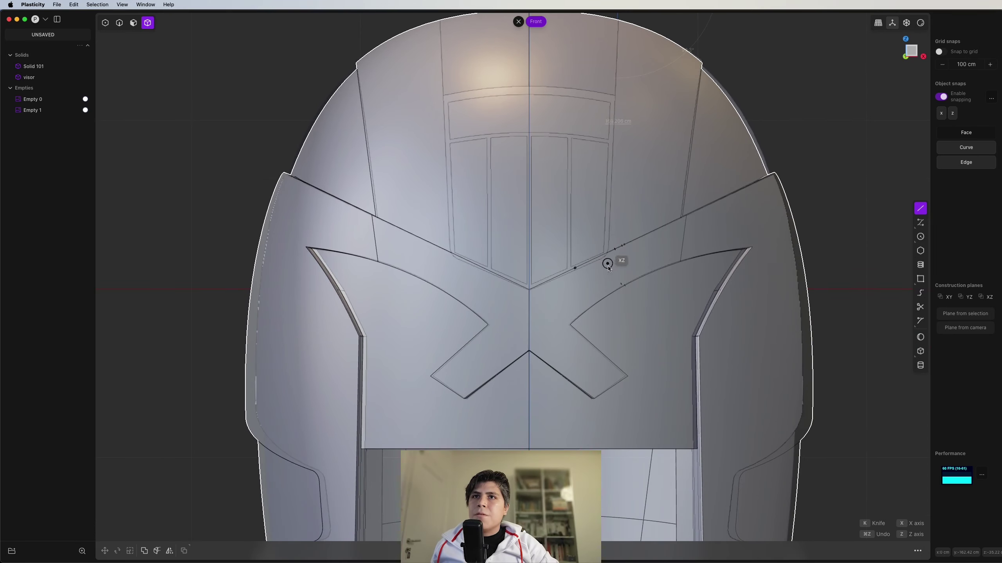
left_click(606, 277)
scroll(617, 299, "up", 3)
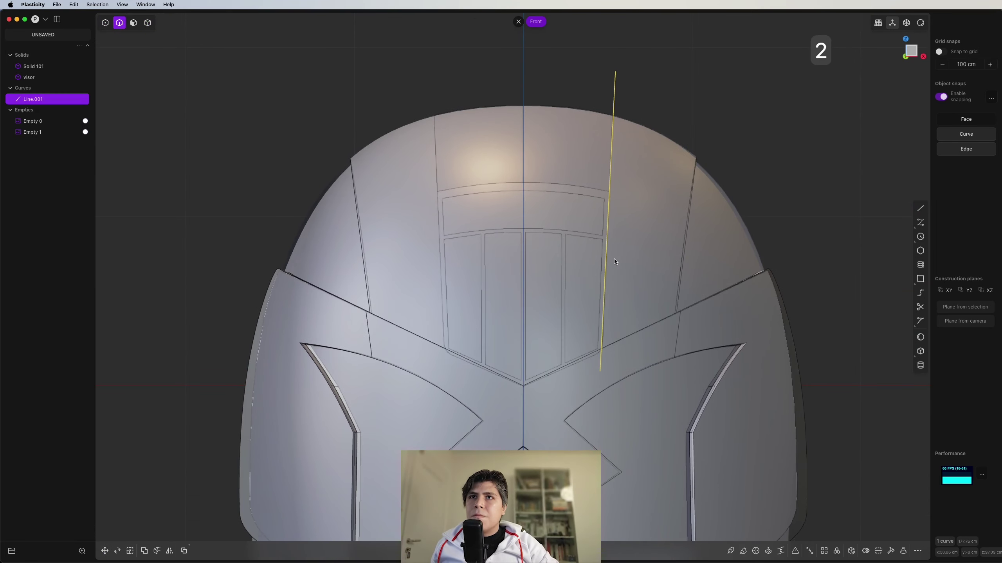
Mirror the inner seam line across the helmet's centre and move both lines about 60 cm forward along Y.
key("alt+x")
key("x")
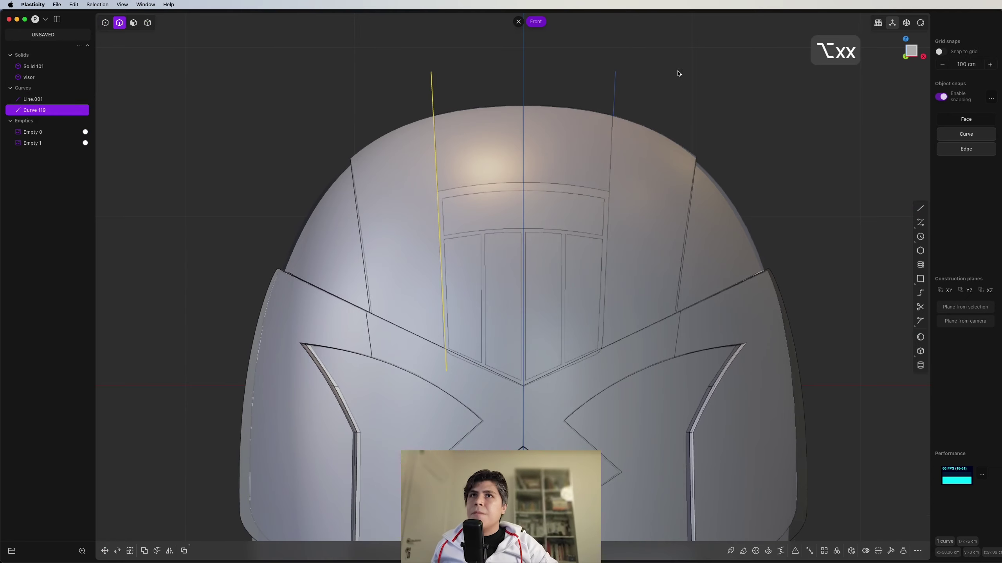
left_click_drag(678, 71, 401, 95)
middle_click_drag(441, 111, 564, 255)
key("g")
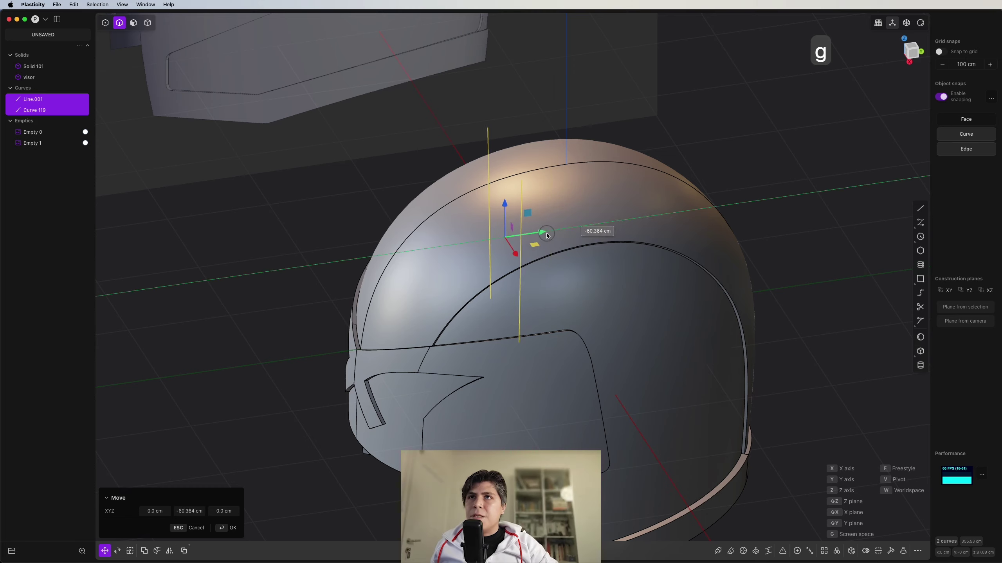
middle_click_drag(581, 221, 662, 200)
Imprint both inner seam lines onto the helmet shell from the front view.
left_click(910, 54)
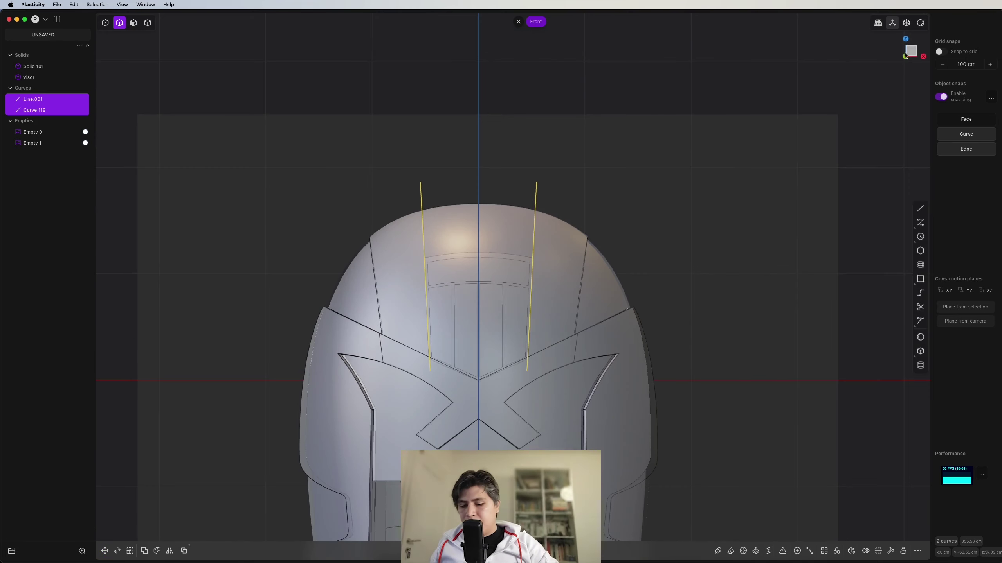
key("shift+i")
right_click(550, 229)
middle_click_drag(550, 230, 491, 268)
scroll(560, 195, "up", 3)
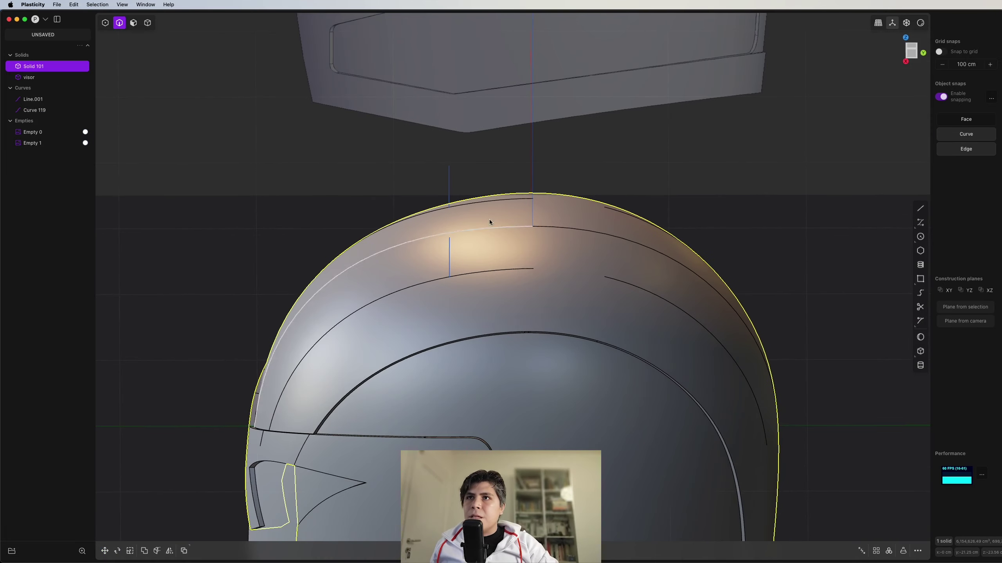
Move both inner seam lines backward along Y and imprint them onto the rear half of the helmet shell.
middle_click_drag(489, 222, 521, 110)
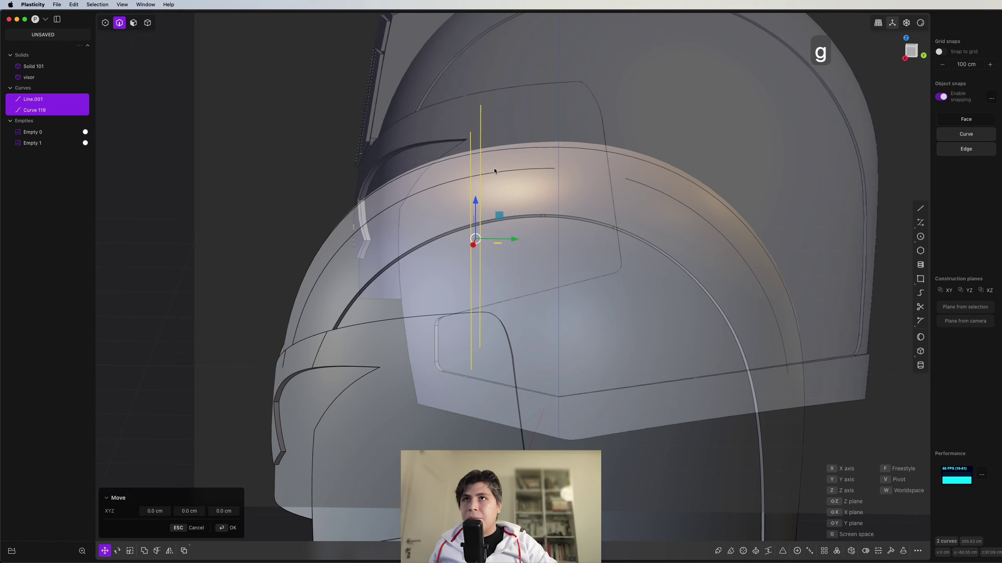
right_click(747, 207)
middle_click_drag(747, 207, 816, 310)
key("shift+i")
left_click(475, 221)
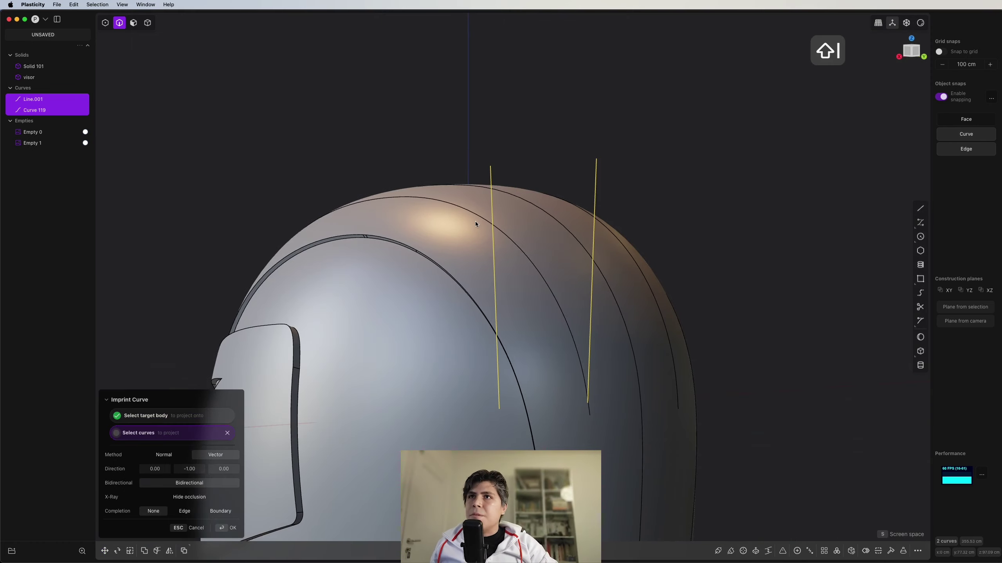
right_click(475, 221)
middle_click_drag(475, 221, 609, 293)
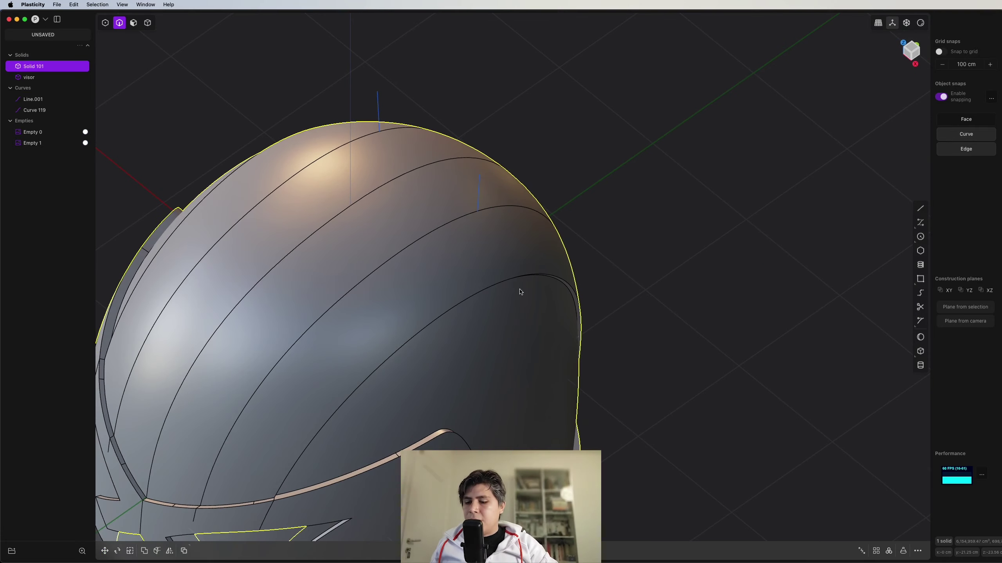
Draw a vertical line about 35 cm long in the side view through the helmet's top centre, where the reference crest ends.
key("3")
middle_click_drag(379, 221, 849, 109)
left_click(916, 51)
scroll(492, 371, "up", 10)
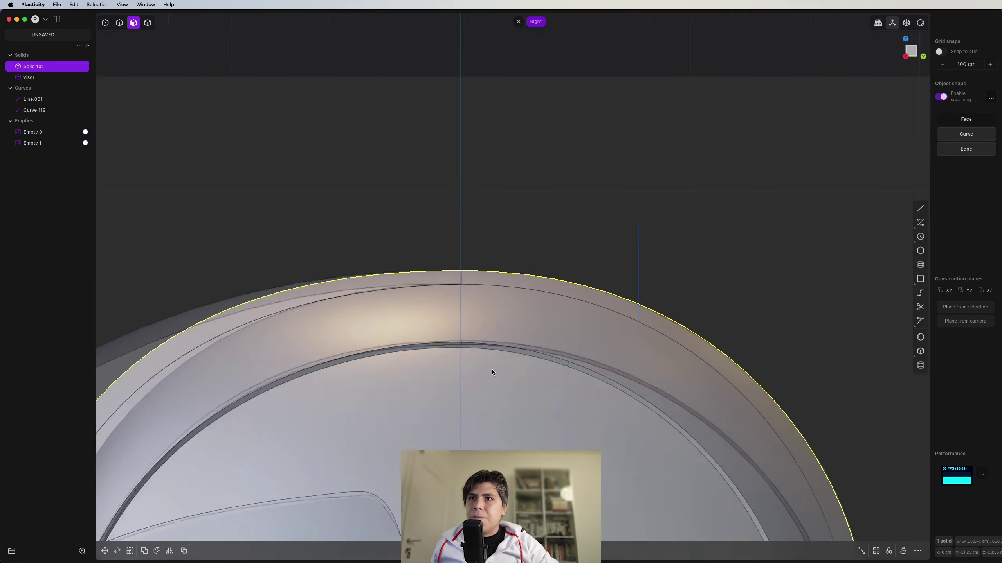
key("shift+a")
middle_click_drag(518, 100, 527, 171, "shift")
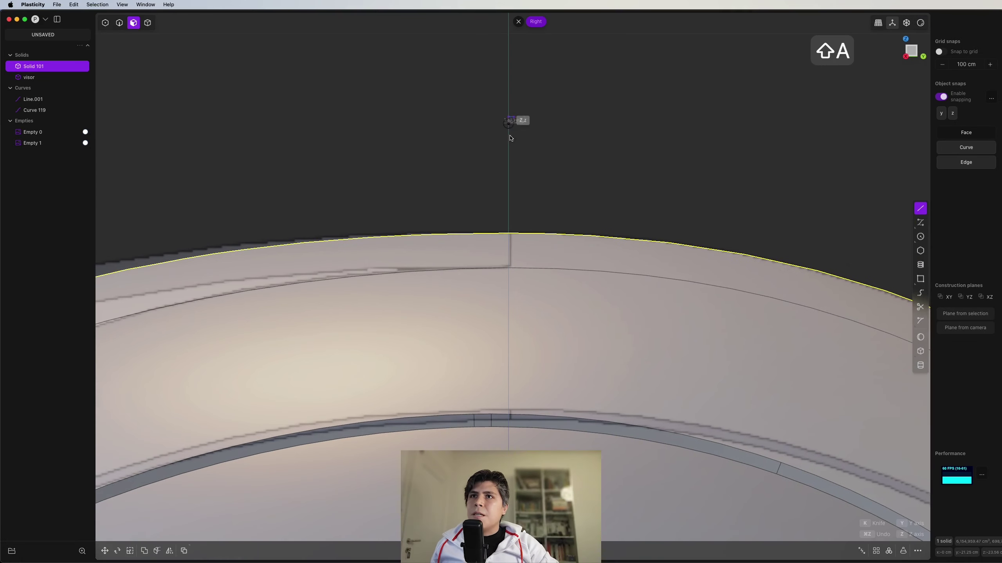
left_click(507, 322)
scroll(507, 323, "down", 3)
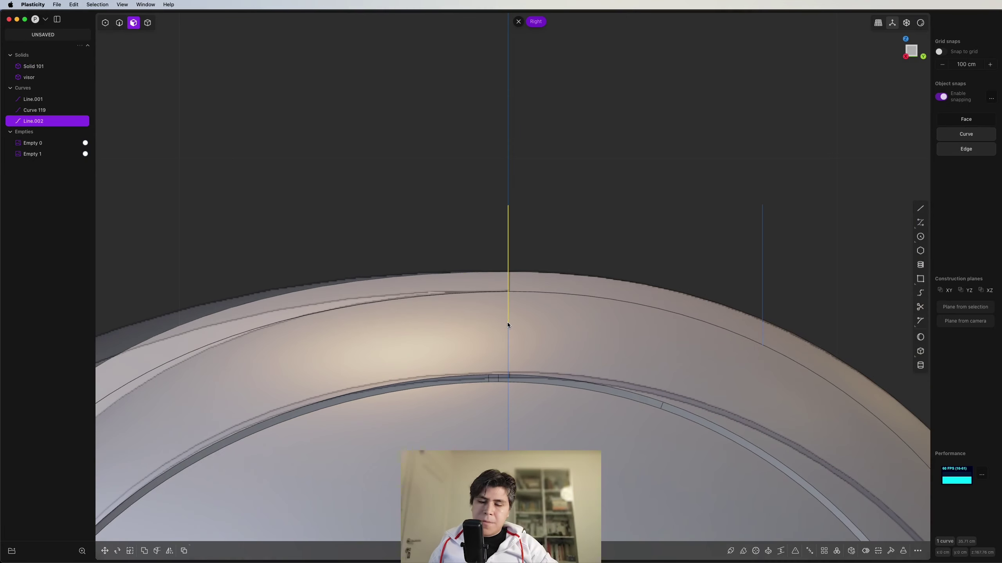
Imprint the vertical centre line across the top of the helmet shell from the side view.
key("shift+i")
right_click(548, 292)
scroll(538, 288, "down", 5)
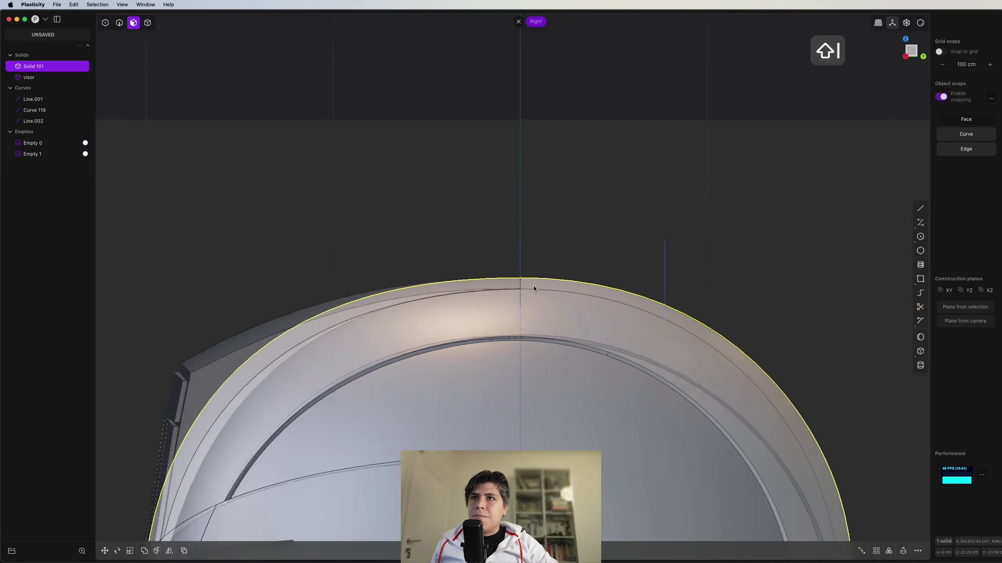
Delete the forehead faces between the two inner seams, forward of the imprinted cross line on top.
middle_click_drag(533, 286, 594, 376)
scroll(517, 325, "down", 3)
key("3")
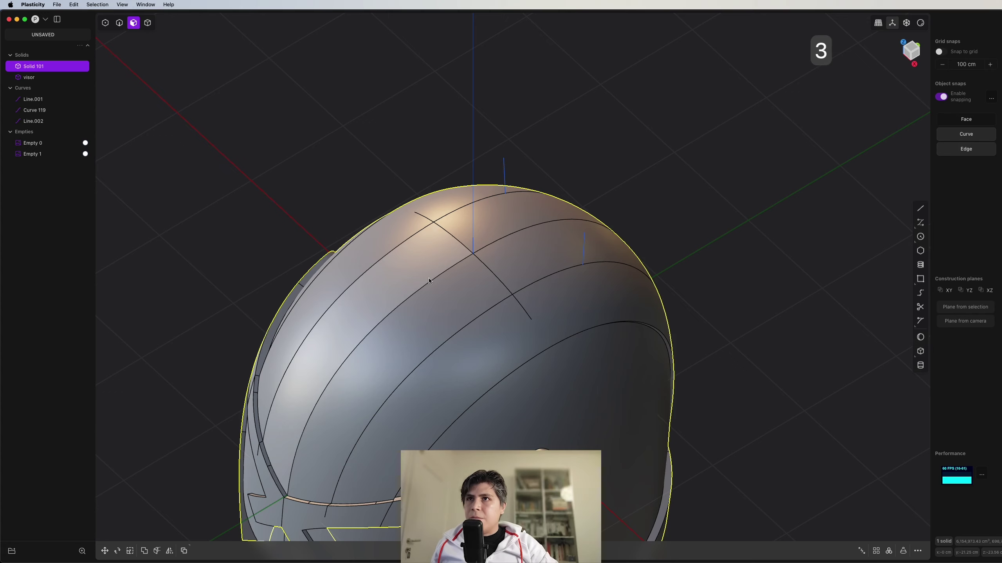
left_click(441, 293)
middle_click_drag(413, 303, 502, 180, "shift")
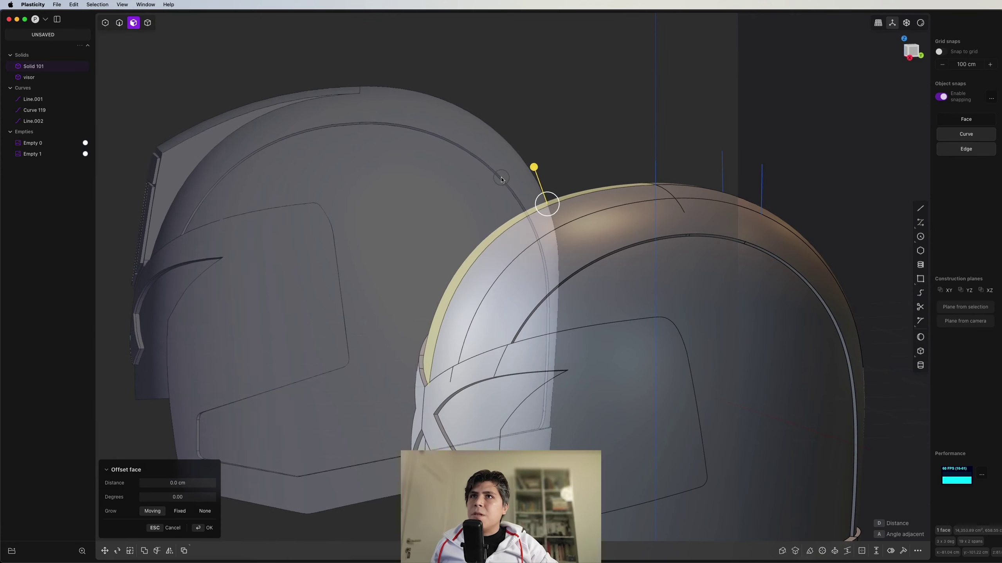
left_click(913, 53)
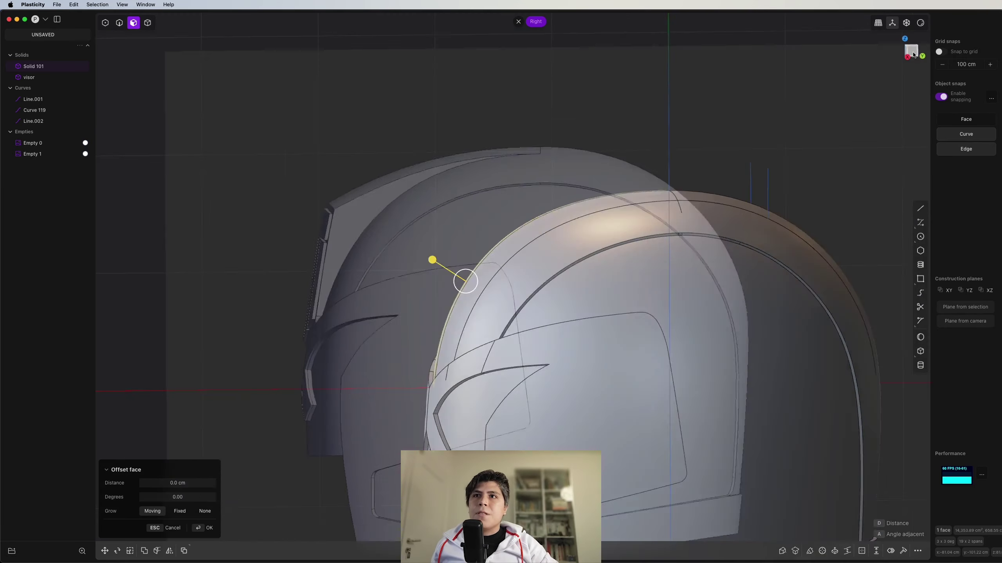
scroll(566, 234, "up", 5)
middle_click_drag(566, 234, 595, 311)
key("shift+x")
Delete the redundant topology from the whole helmet shell.
key("4")
left_click(617, 281)
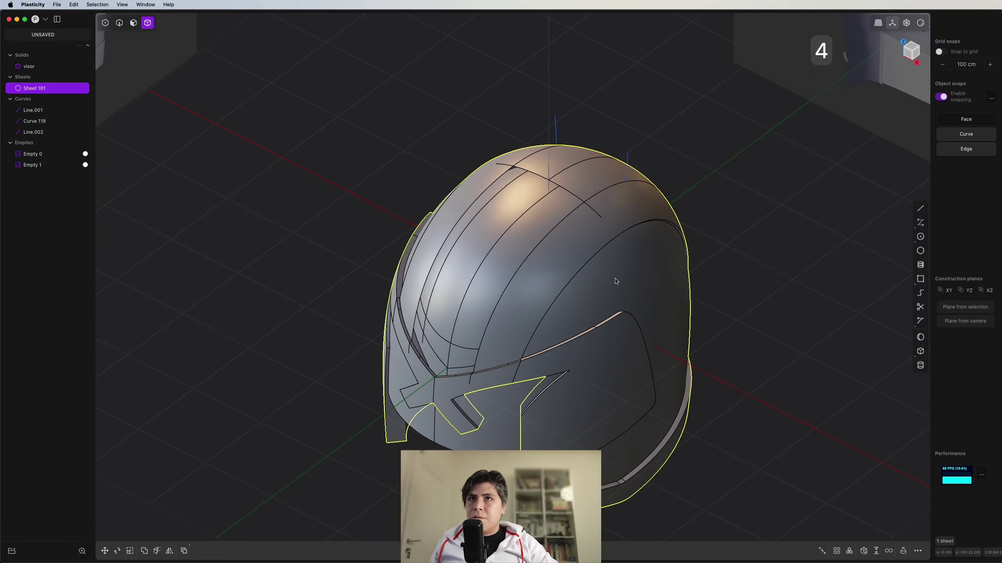
type("fred")
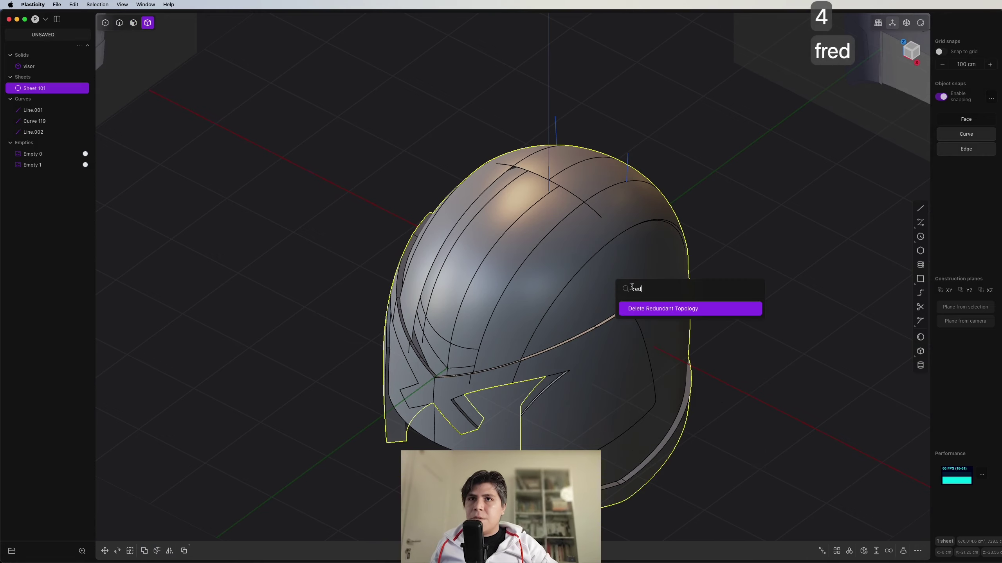
left_click(661, 308)
Draw a control-point curve in the side view along the reference crest's lower top edge, from the shell's step to the crest's front corner.
middle_click_drag(658, 305, 505, 311)
middle_click_drag(603, 195, 648, 167, "shift")
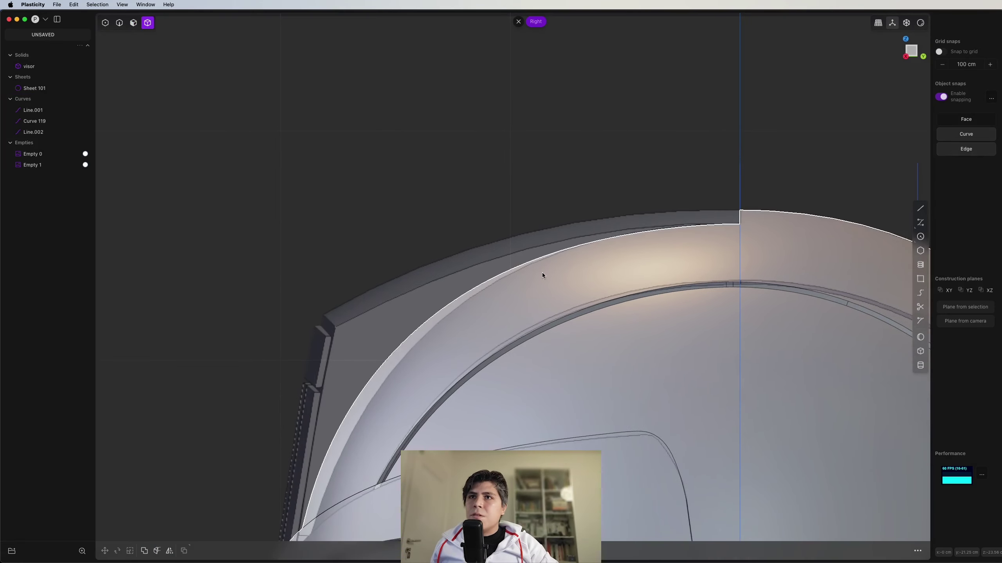
scroll(595, 239, "up", 2)
key("ctrl+super+c")
scroll(606, 227, "up", 1)
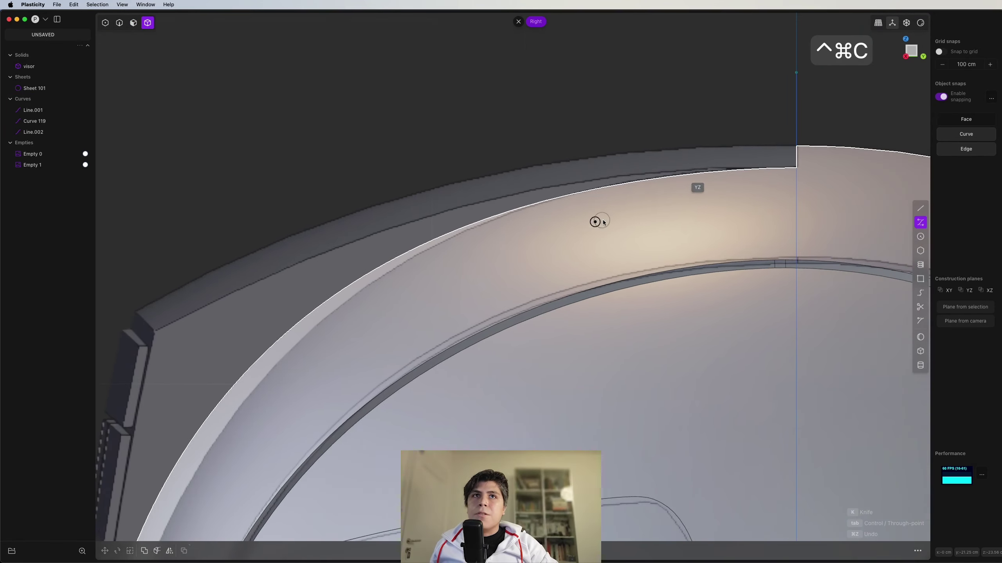
scroll(797, 167, "up", 2)
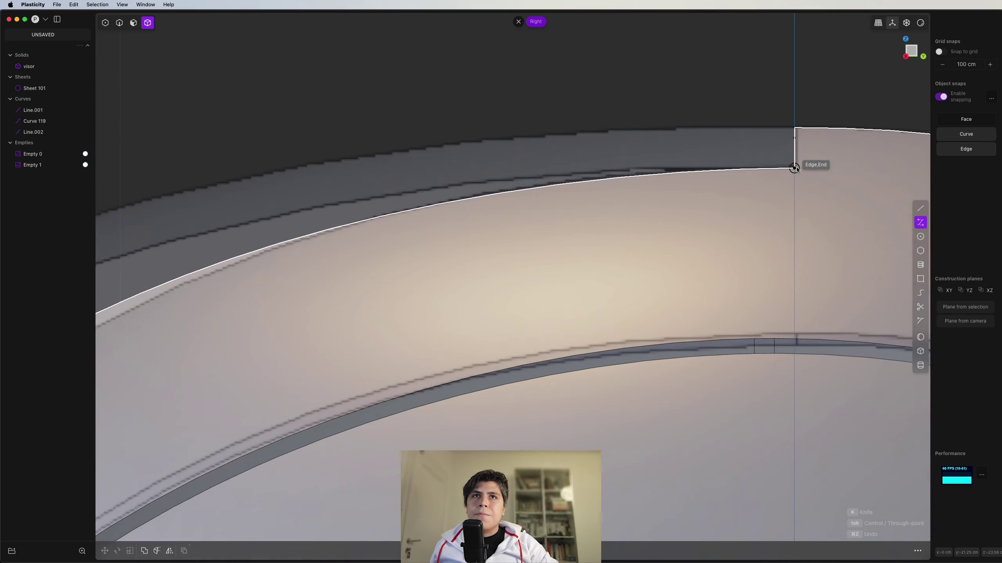
left_click(795, 168)
scroll(582, 155, "down", 2)
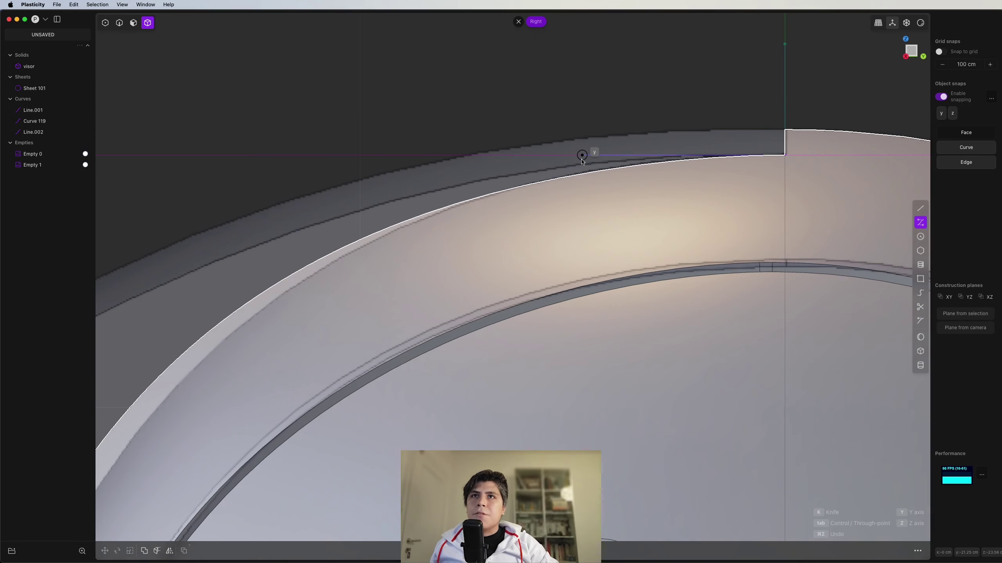
left_click(485, 158)
middle_click_drag(326, 199, 734, 135)
scroll(734, 136, "down", 1)
middle_click_drag(648, 174, 441, 206)
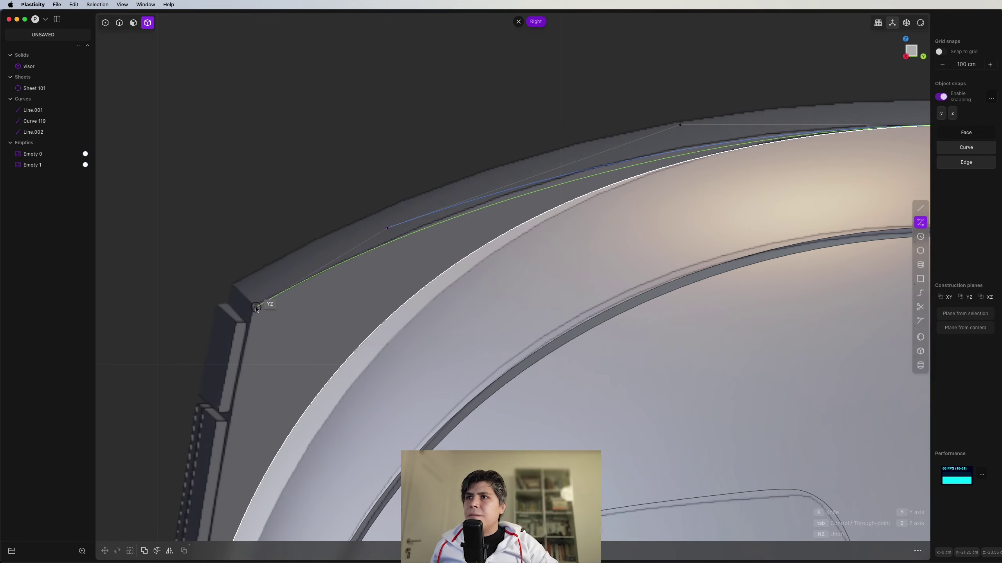
scroll(456, 254, "down", 2)
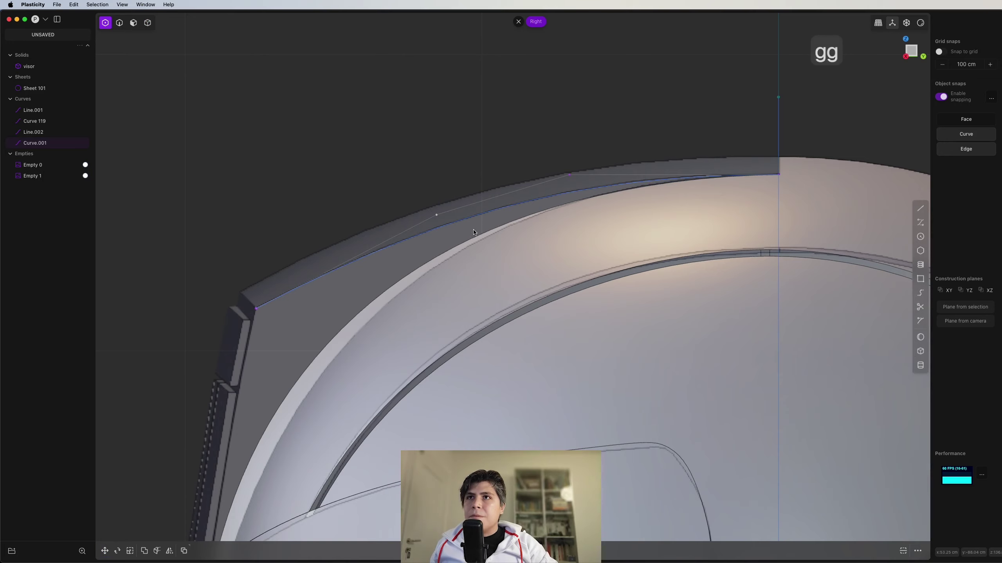
Mirror the crest's side curve across the helmet's centre along X.
scroll(385, 227, "down", 2)
key("2")
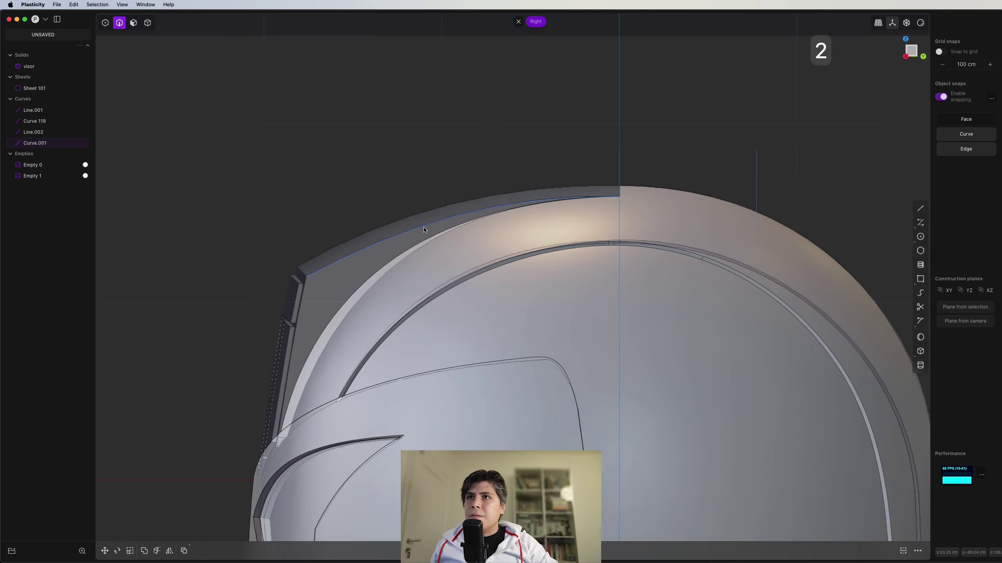
scroll(434, 220, "down", 3)
middle_click_drag(434, 220, 584, 253)
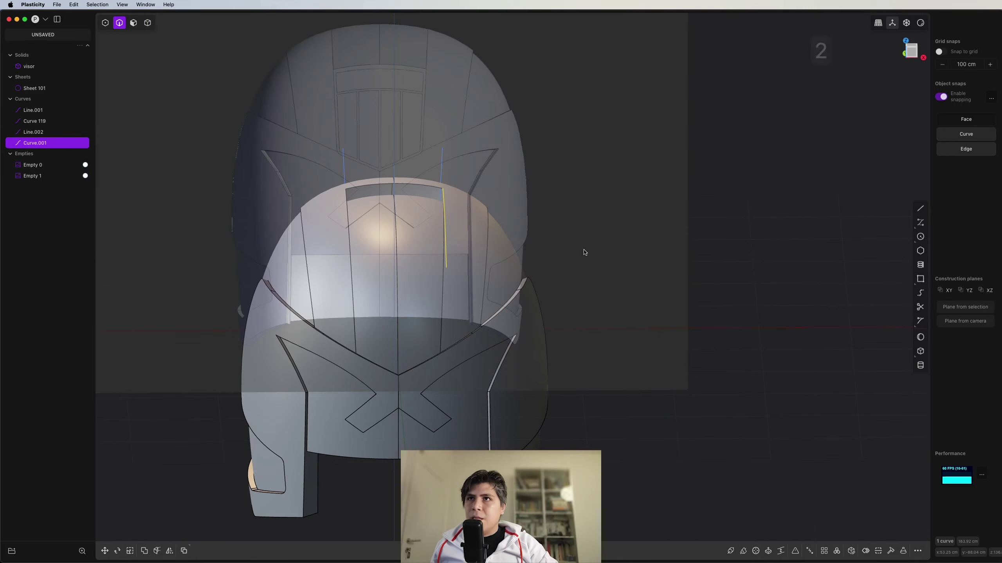
key("alt+x")
key("x")
right_click(523, 246)
middle_click_drag(523, 247, 858, 350)
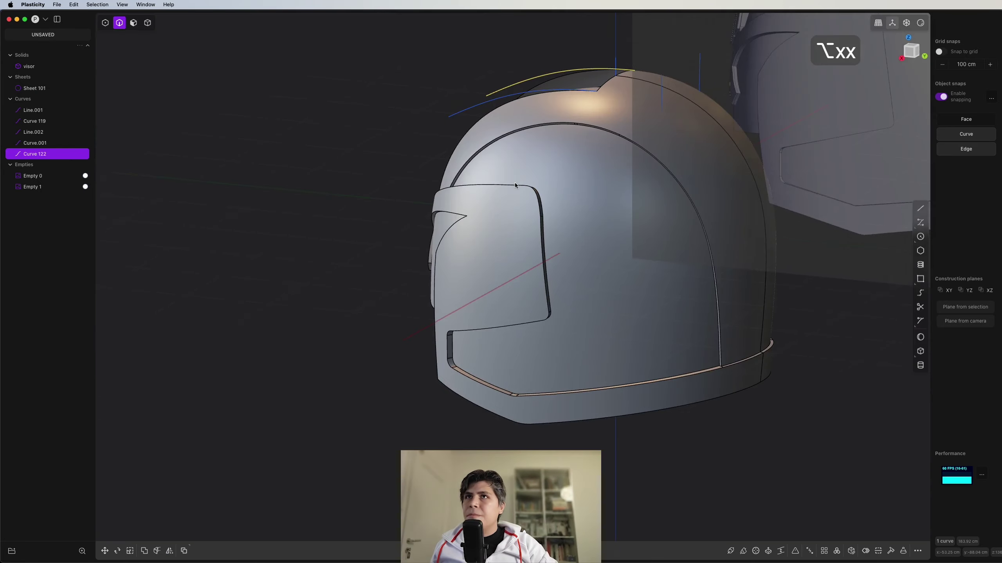
middle_click_drag(515, 186, 567, 163)
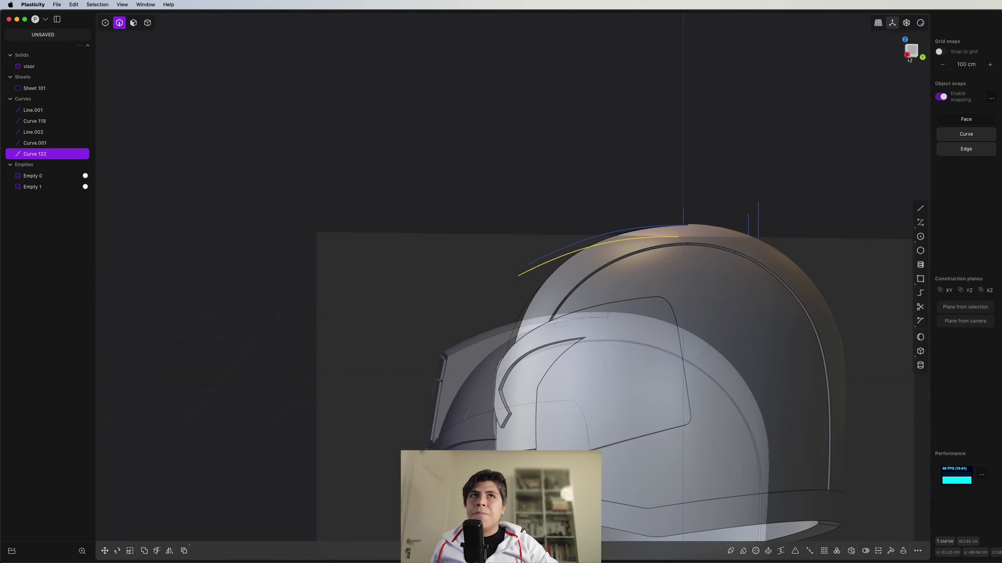
Draw a slanted line about 8 cm long in the side view from the curve's front end to the crest's upper front corner.
left_click(909, 58)
scroll(597, 265, "up", 10)
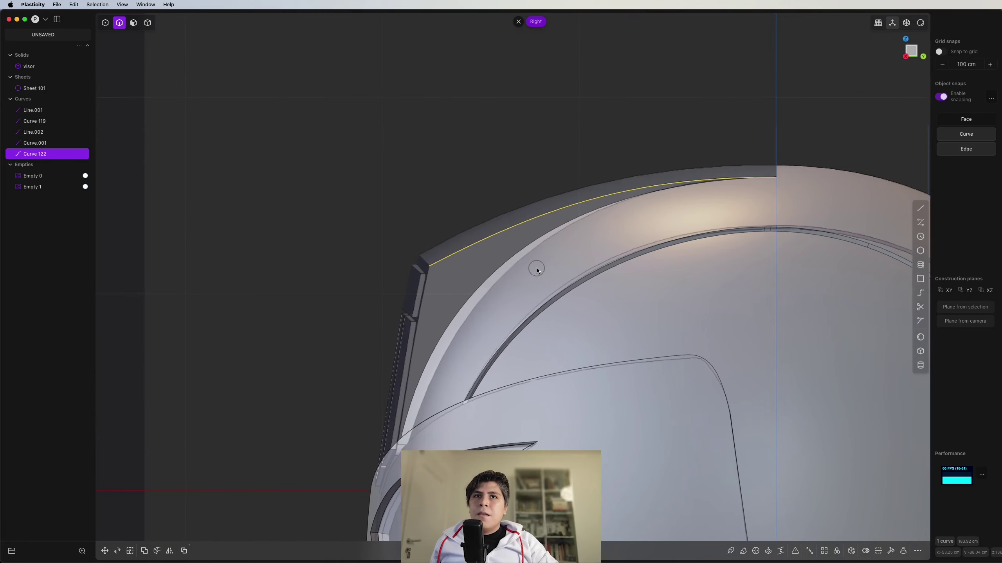
scroll(537, 268, "up", 2)
middle_click_drag(542, 267, 569, 259, "shift")
scroll(487, 237, "up", 6)
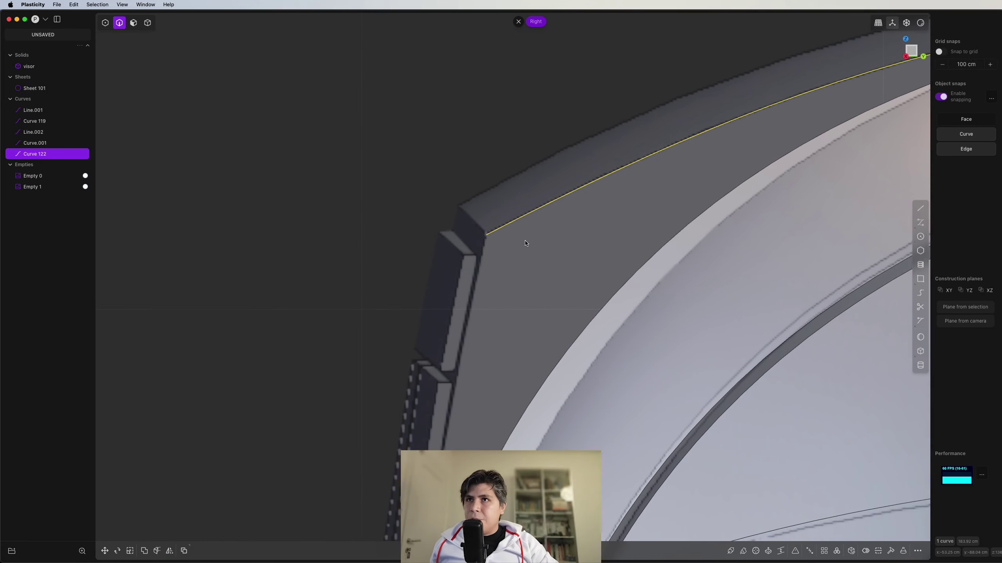
scroll(511, 244, "up", 2)
key("shift+a")
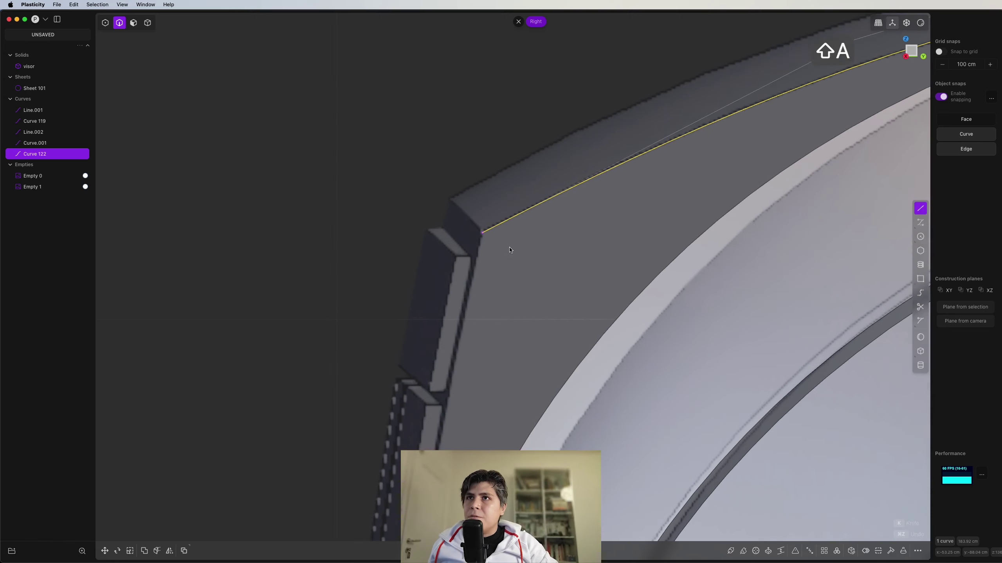
middle_click_drag(515, 249, 562, 236, "shift")
left_click(529, 219)
scroll(529, 221, "up", 4)
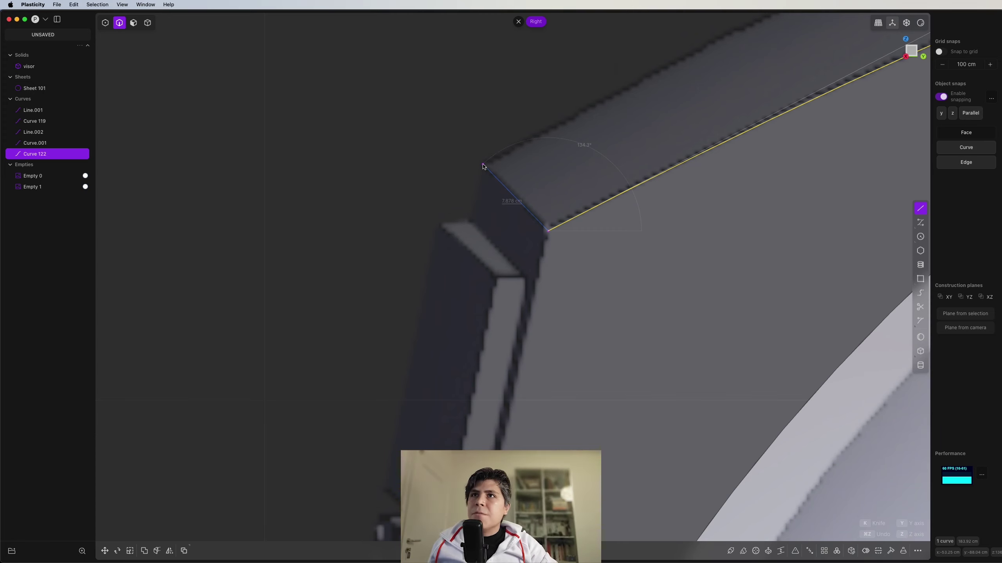
left_click(483, 166)
scroll(515, 178, "down", 3)
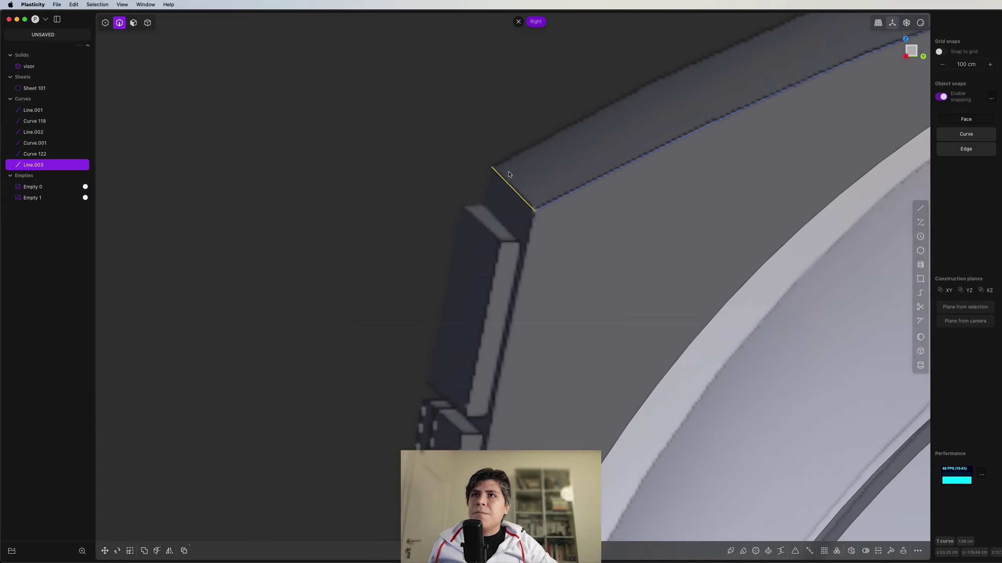
Draw a control-point curve in the front view over the crest panel's upper arc, from the centreline to the inner seam.
key("1")
key("3")
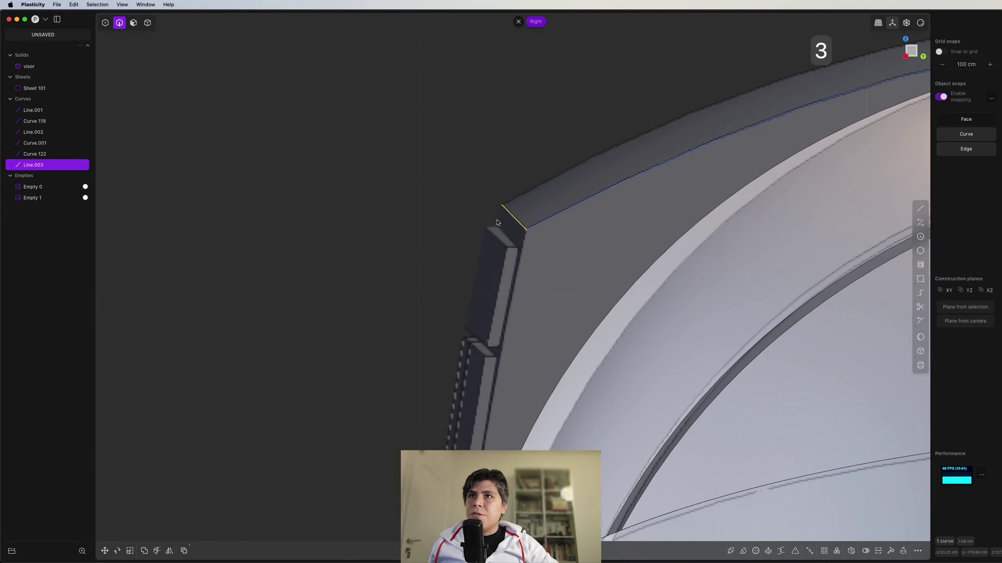
key("1")
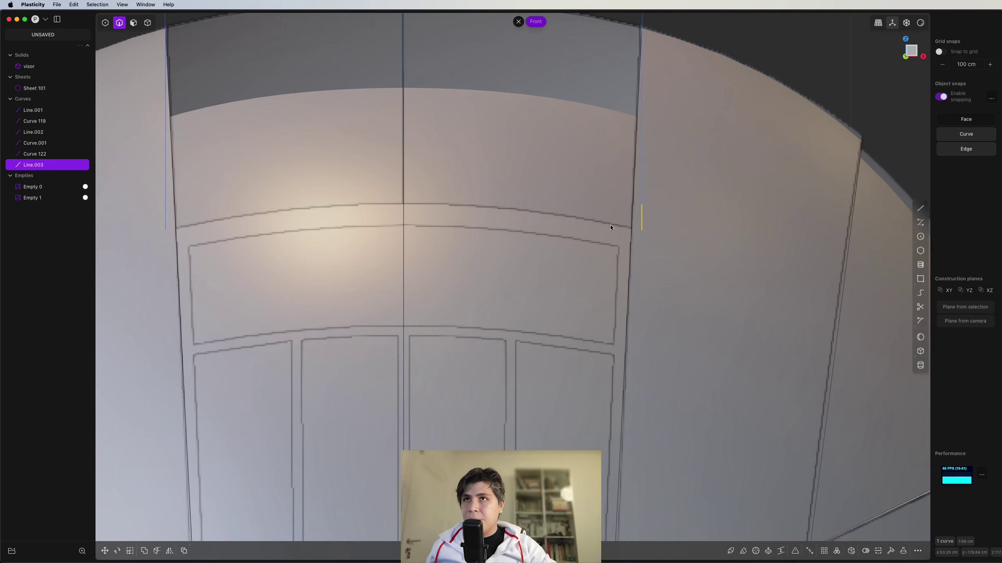
key("ctrl+super+c")
scroll(445, 224, "up", 2)
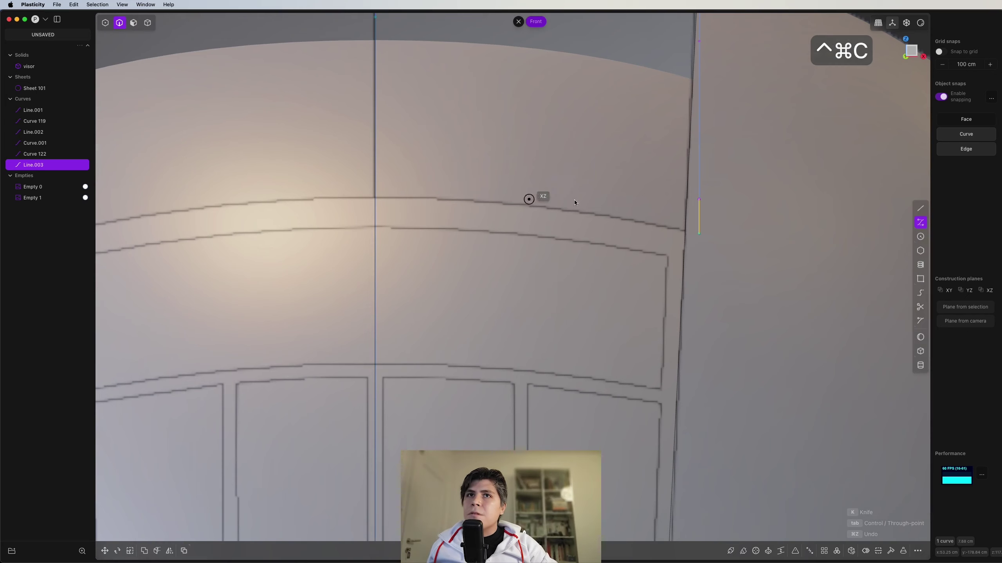
left_click(375, 199)
left_click(532, 203)
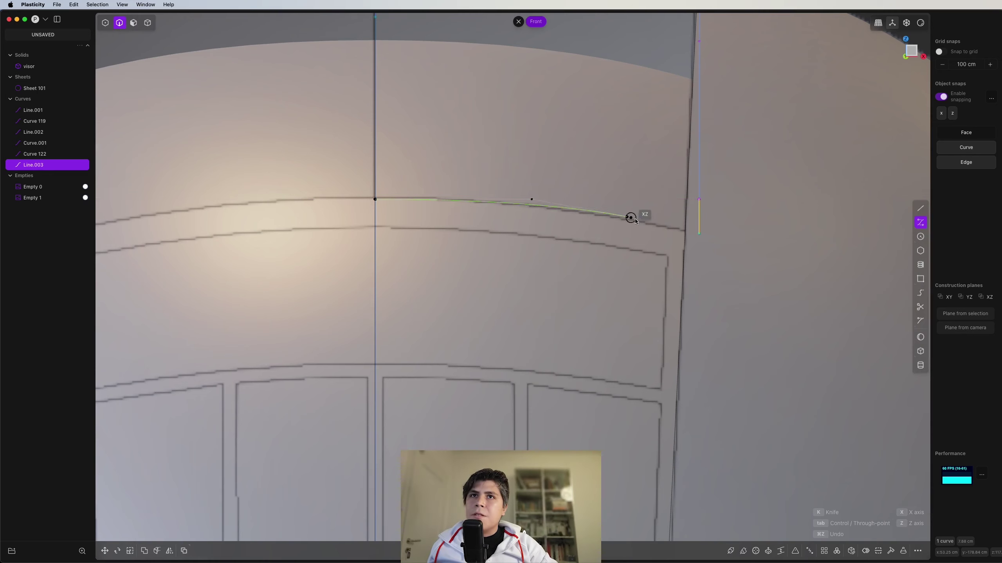
scroll(684, 233, "up", 5)
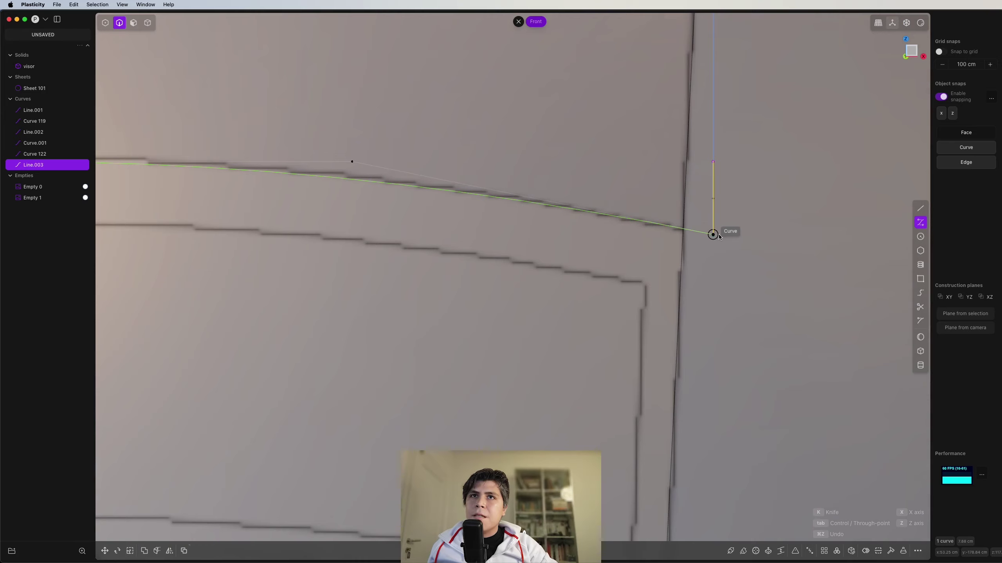
left_click(683, 234)
Project the front-view arc and the slanted side line onto each other with Project Curve Curve to form the crest's front edge curve.
scroll(694, 221, "down", 10)
key("2")
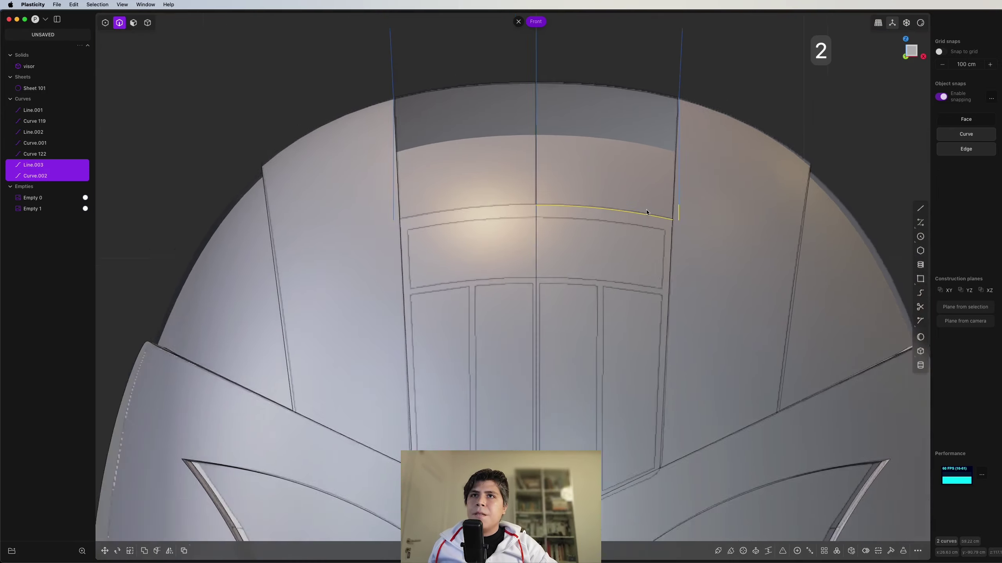
middle_click_drag(646, 213, 602, 233)
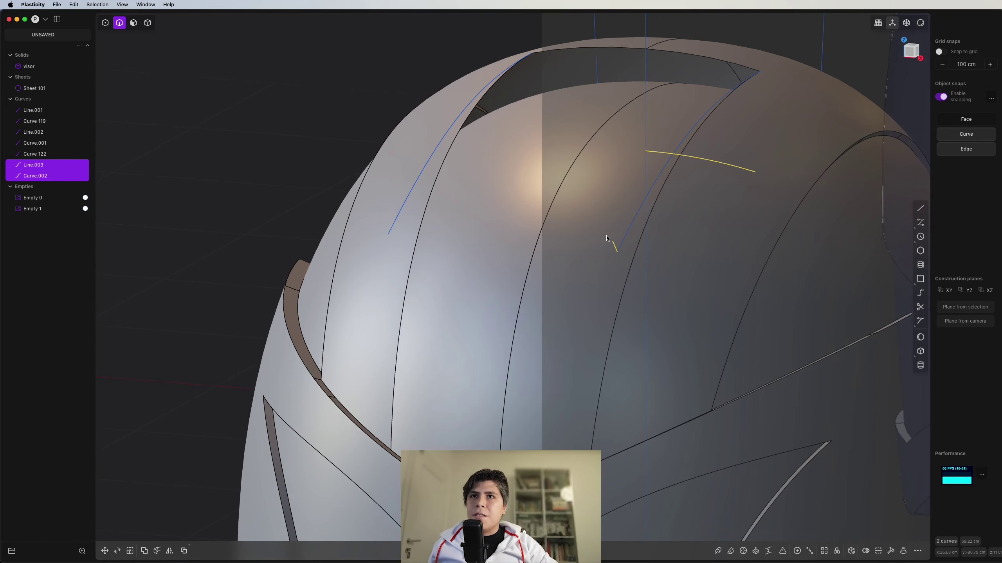
type("f")
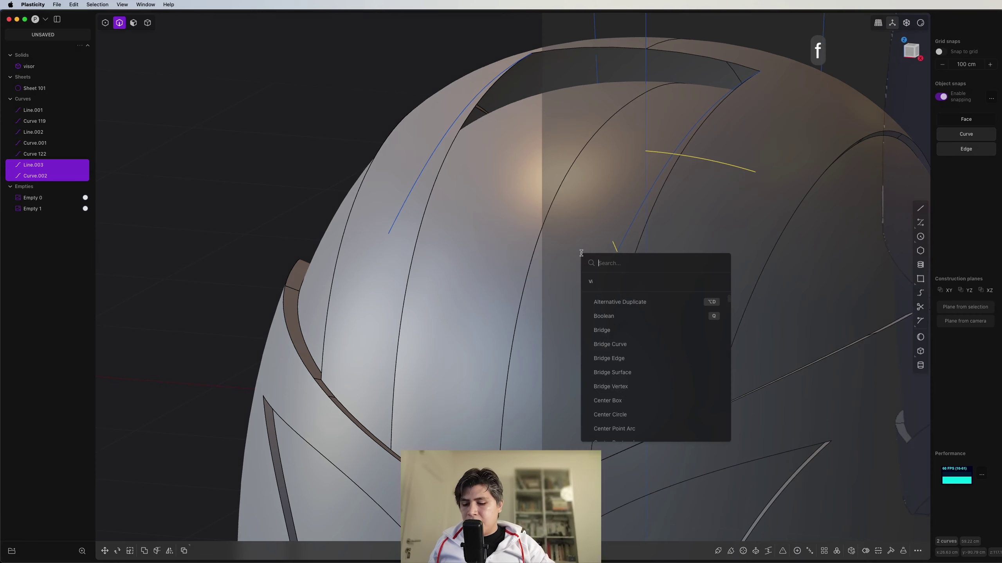
type("pro")
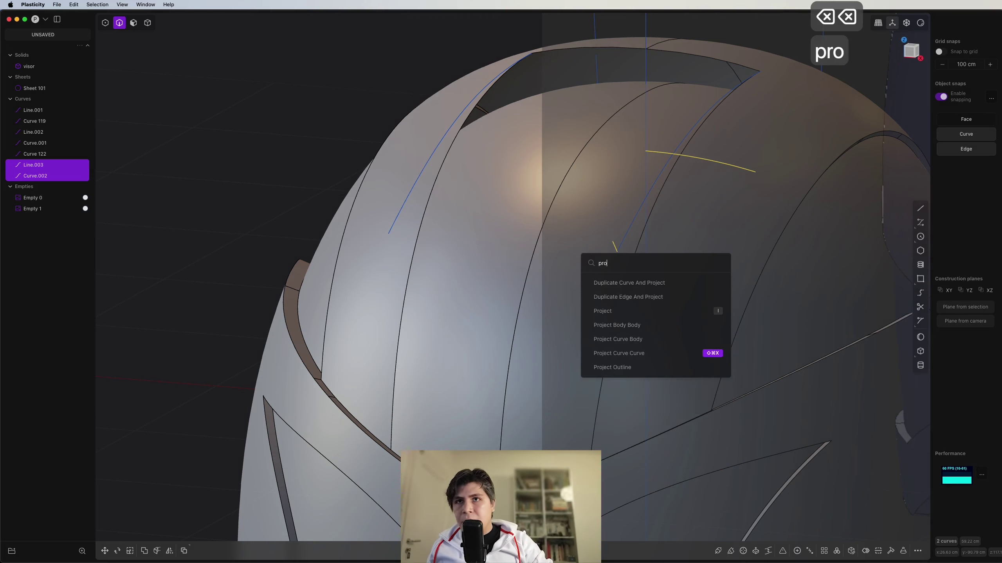
key("Down")
key("Down")
key("Down")
key("Down")
key("Down")
key("Down")
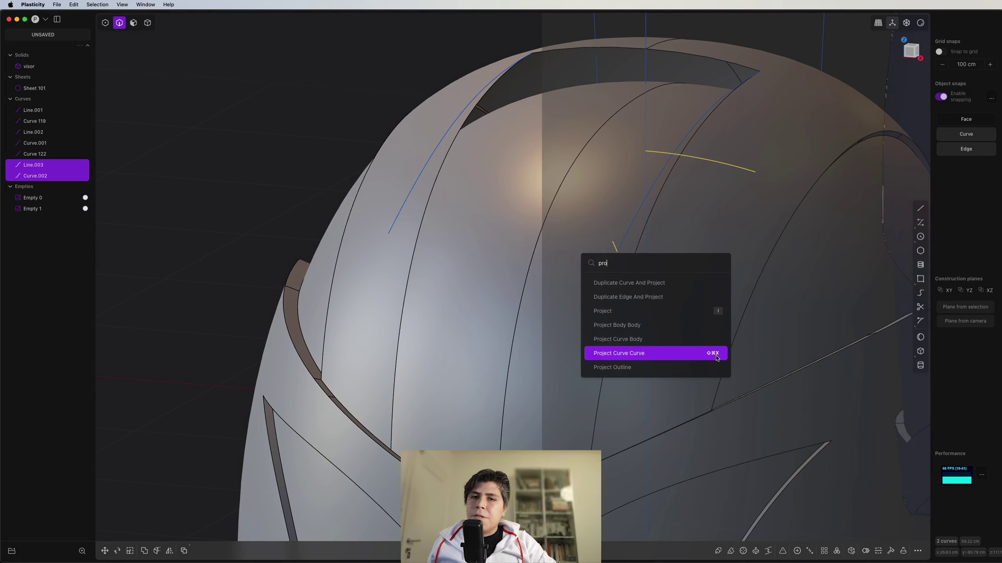
left_click(667, 353)
middle_click_drag(668, 354, 410, 195)
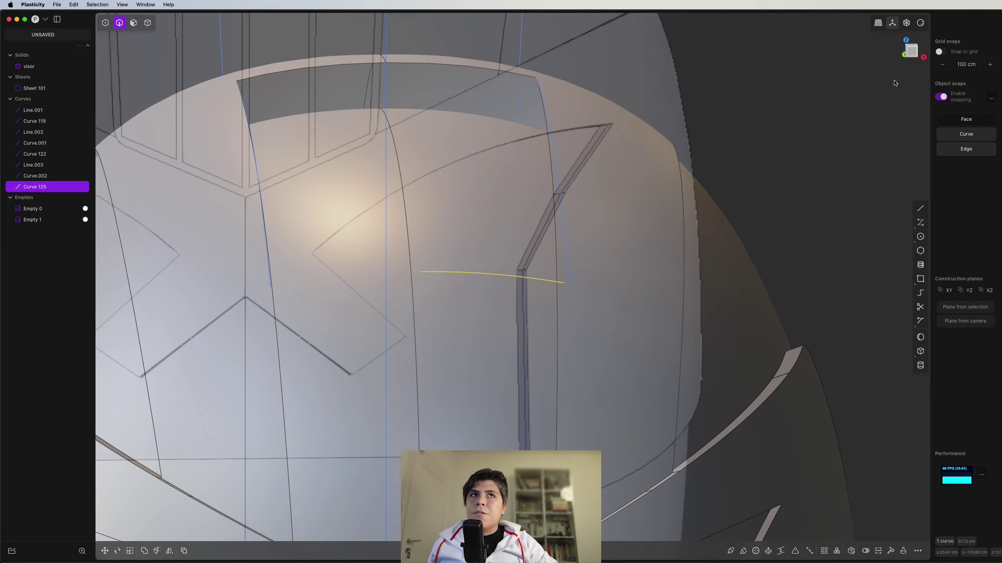
middle_click_drag(589, 254, 655, 259, "shift")
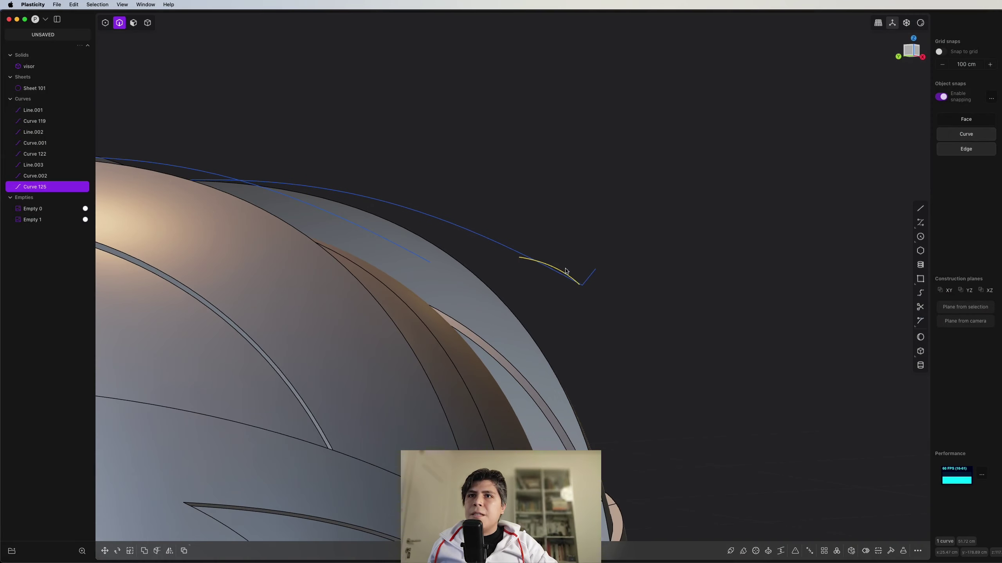
middle_click_drag(554, 269, 474, 260)
scroll(599, 273, "up", 5)
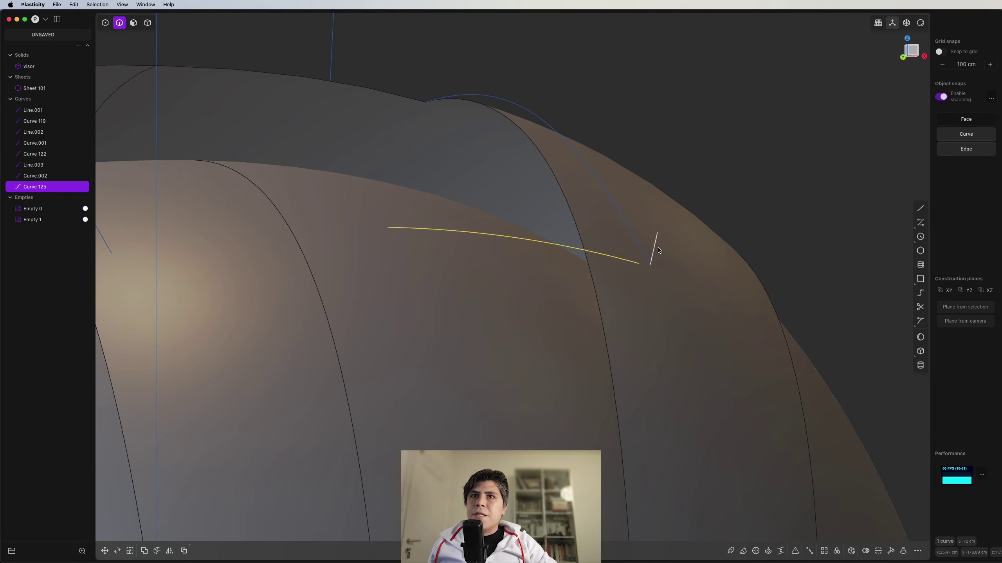
Delete the slanted line and the front-view arc used as sources for the projected crest curve.
left_click(657, 250)
scroll(529, 233, "down", 4)
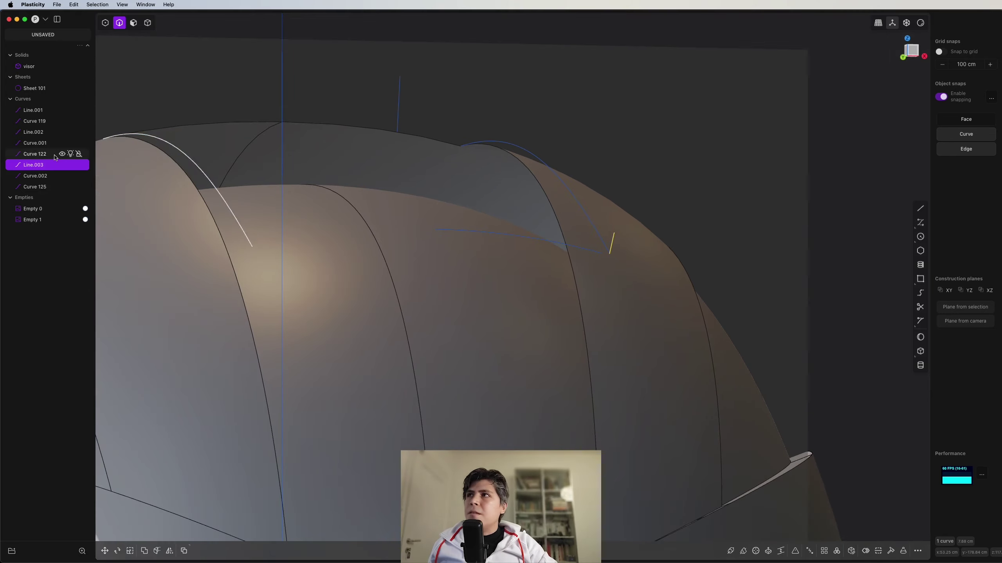
left_click(438, 294, "shift")
key("x")
scroll(560, 260, "up", 4)
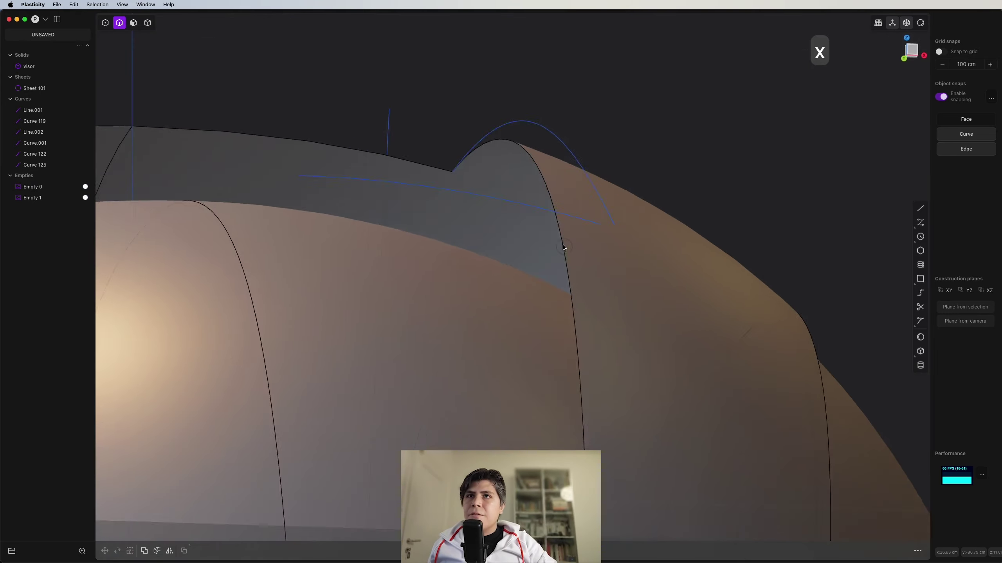
middle_click_drag(563, 247, 623, 197)
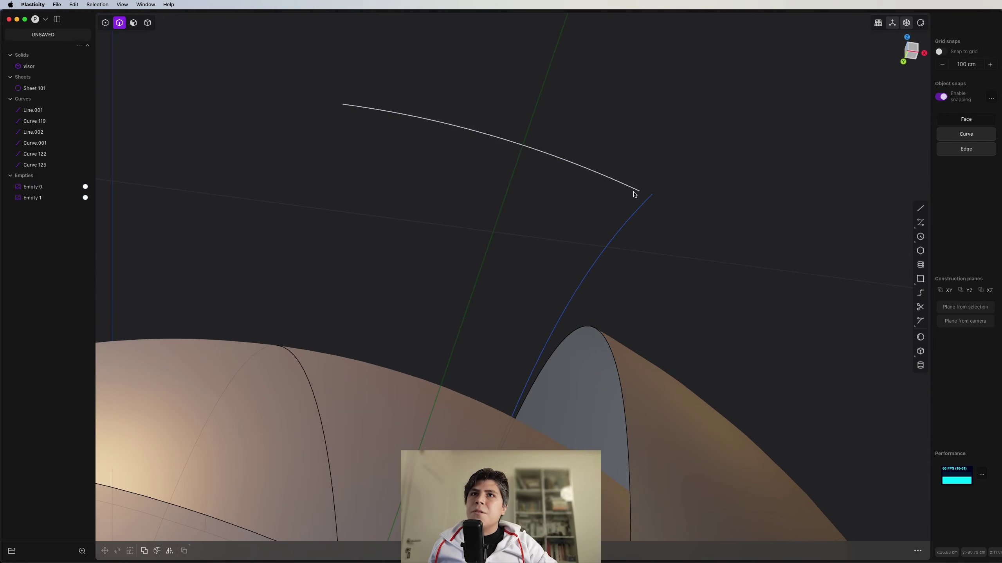
key("1")
scroll(639, 197, "up", 3)
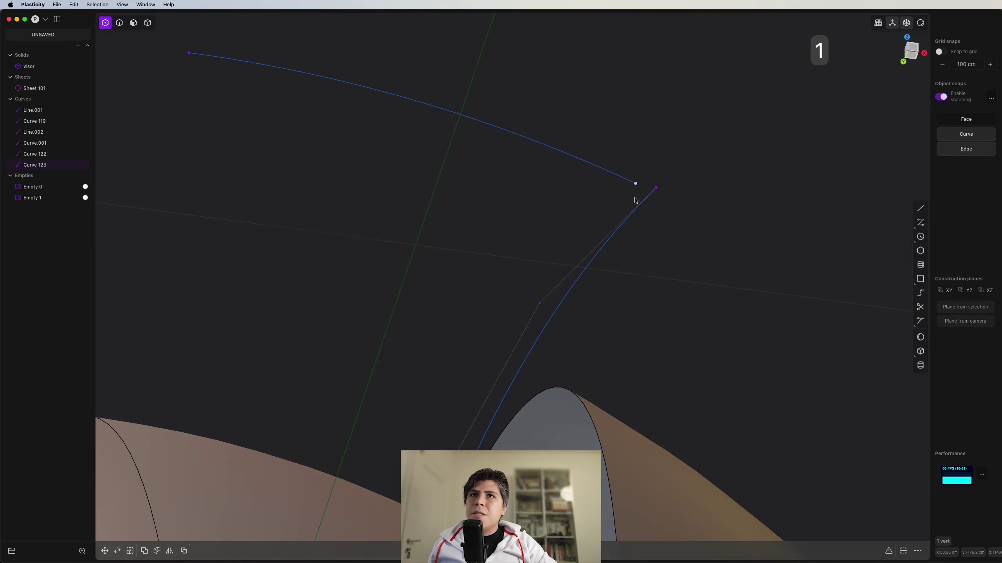
key("g")
key("g")
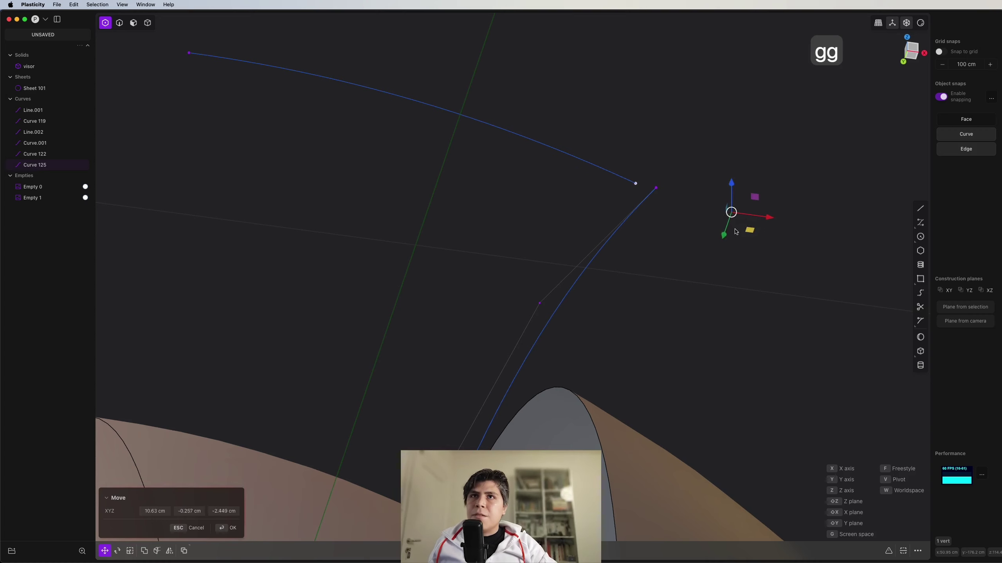
key("Escape")
left_click(187, 54)
key("g")
key("g")
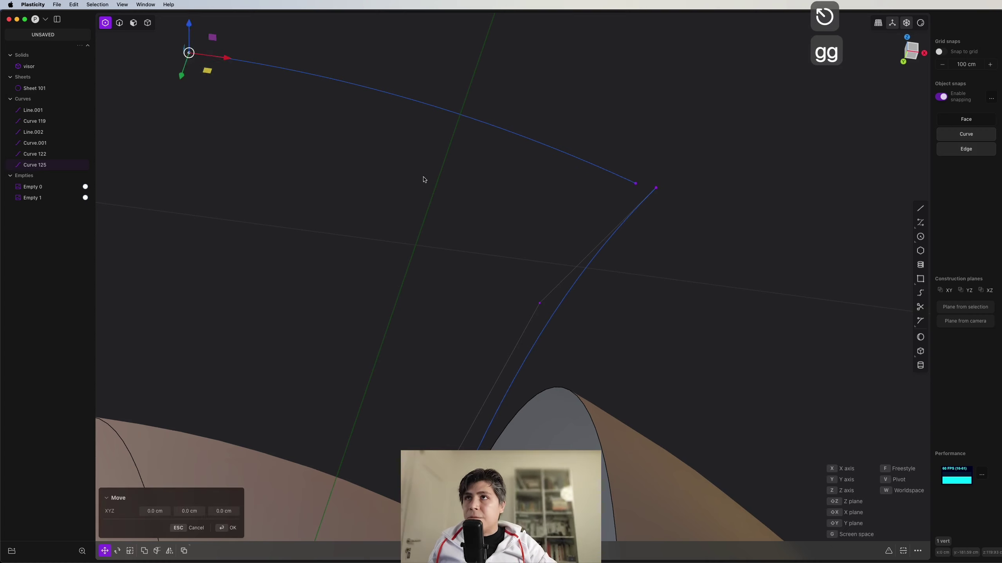
key("Escape")
Rebuild the projected crest curve with the Refit method to give it editable control points.
key("2")
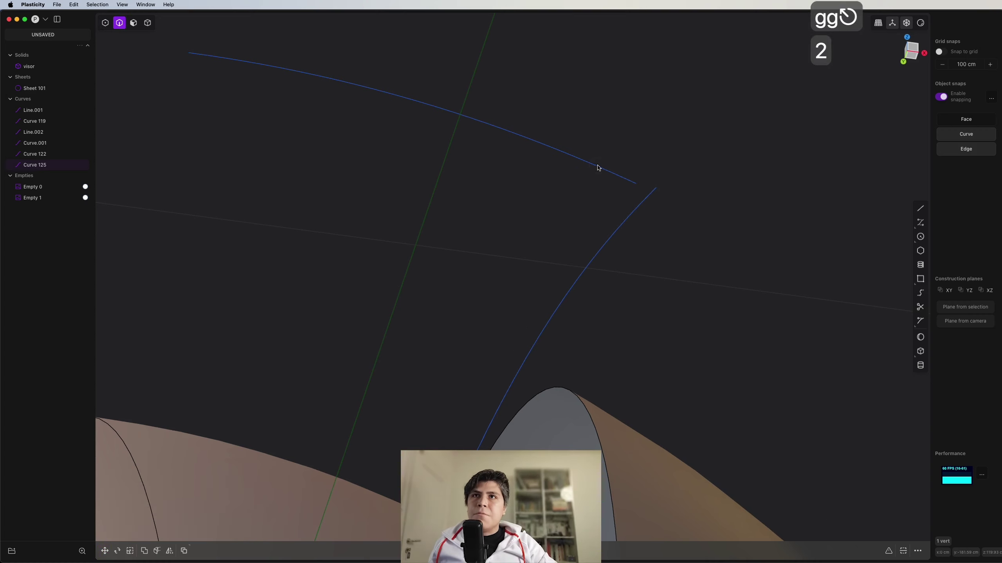
key("2")
left_click(595, 168)
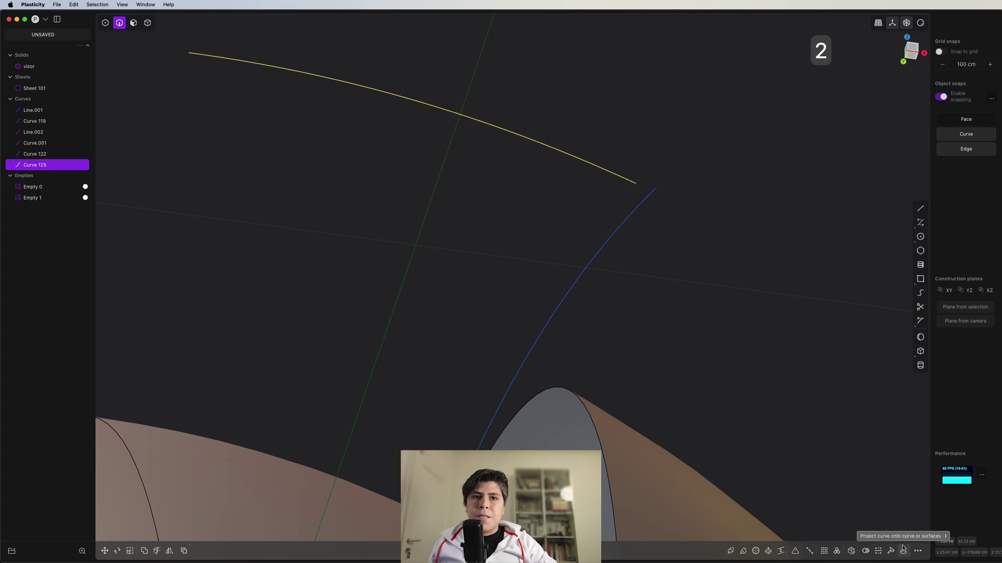
left_click(891, 551)
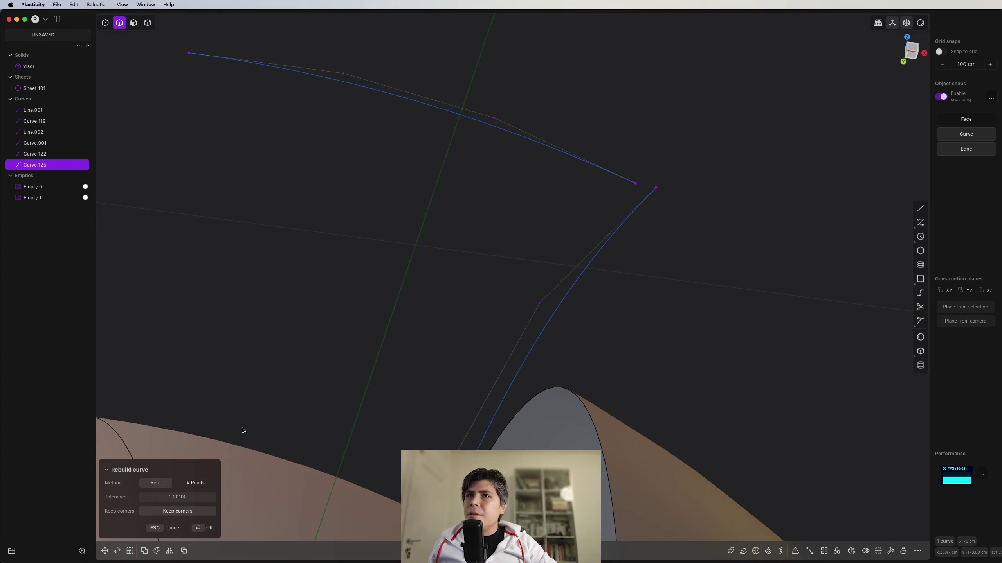
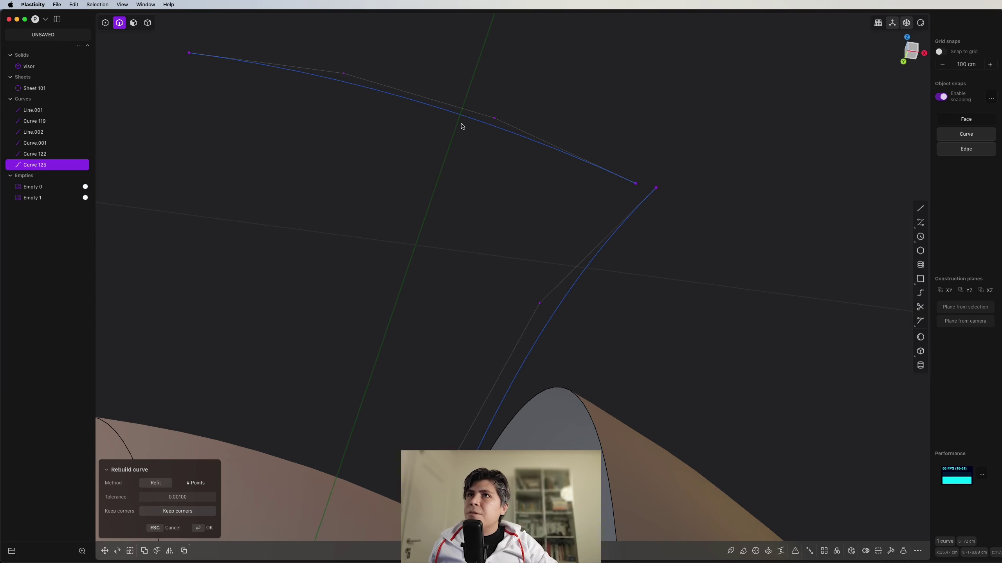
left_click(618, 189)
Move the rebuilt curve's outer end point onto the front end of the crest's side curve.
key("1")
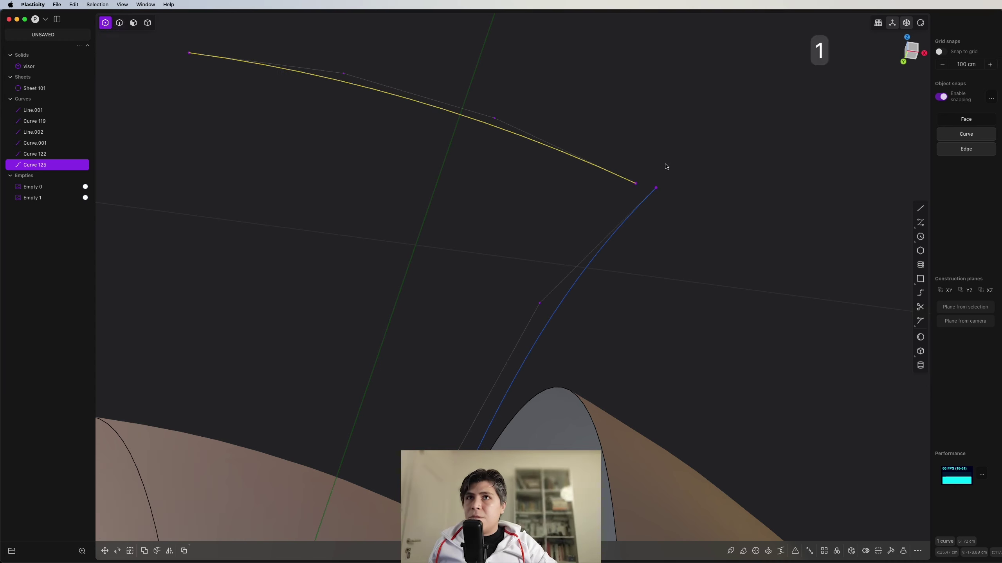
left_click(623, 189)
key("g")
key("g")
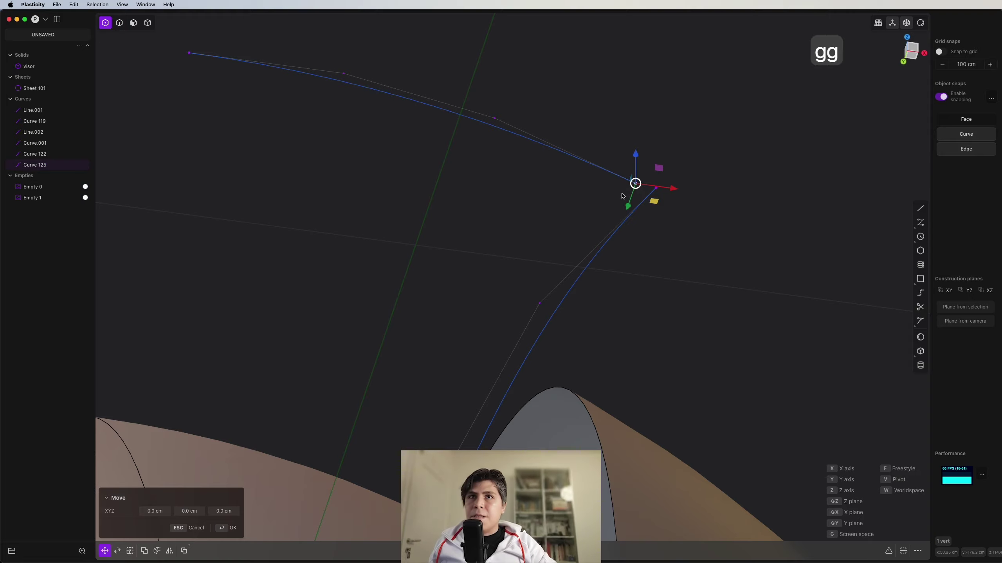
left_click(656, 189)
scroll(654, 189, "down", 5)
Mirror the crest's front edge curve across the helmet's centre along X.
key("2")
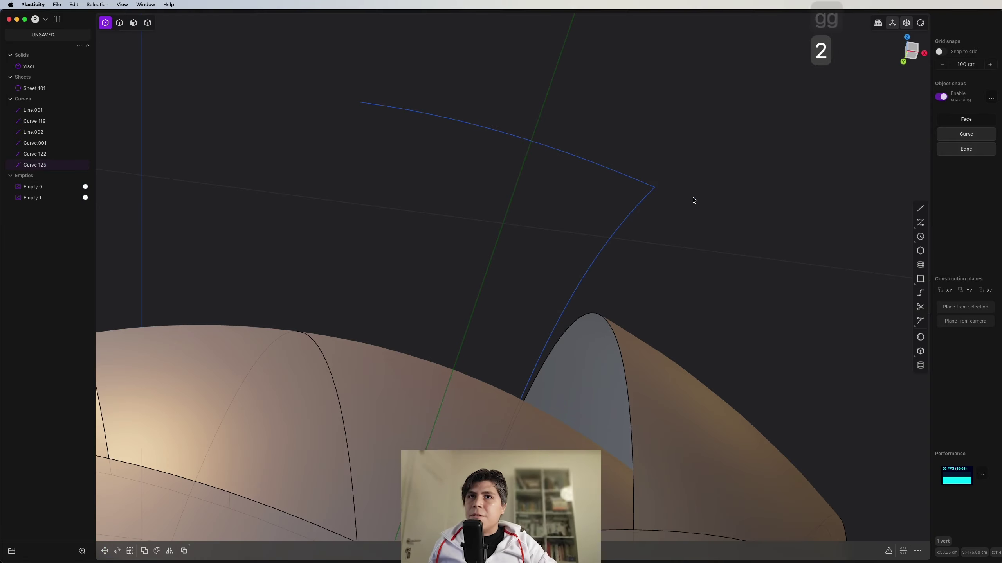
middle_click_drag(694, 201, 590, 352)
left_click(597, 313)
key("alt+x")
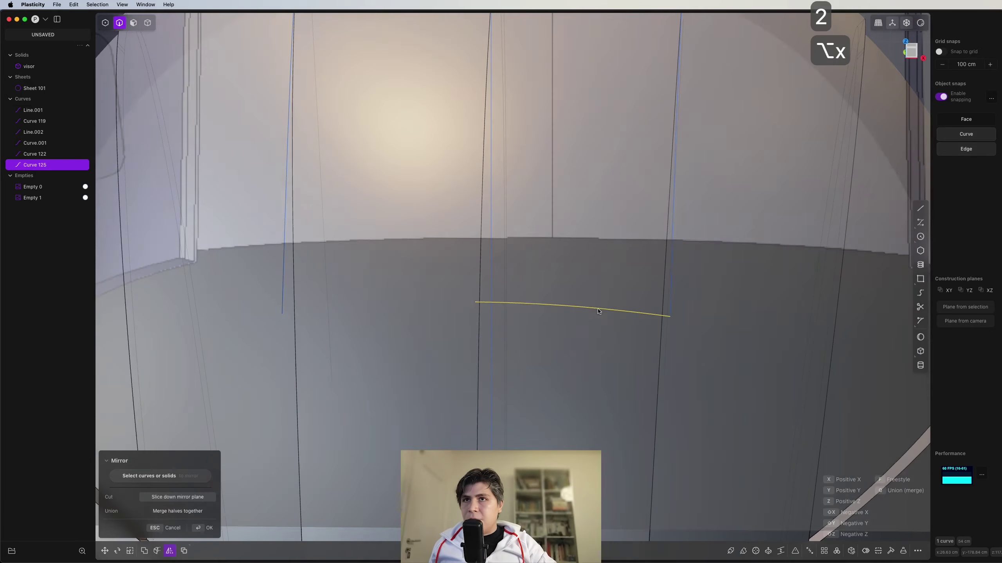
key("x")
scroll(581, 312, "down", 3)
middle_click_drag(581, 313, 485, 282)
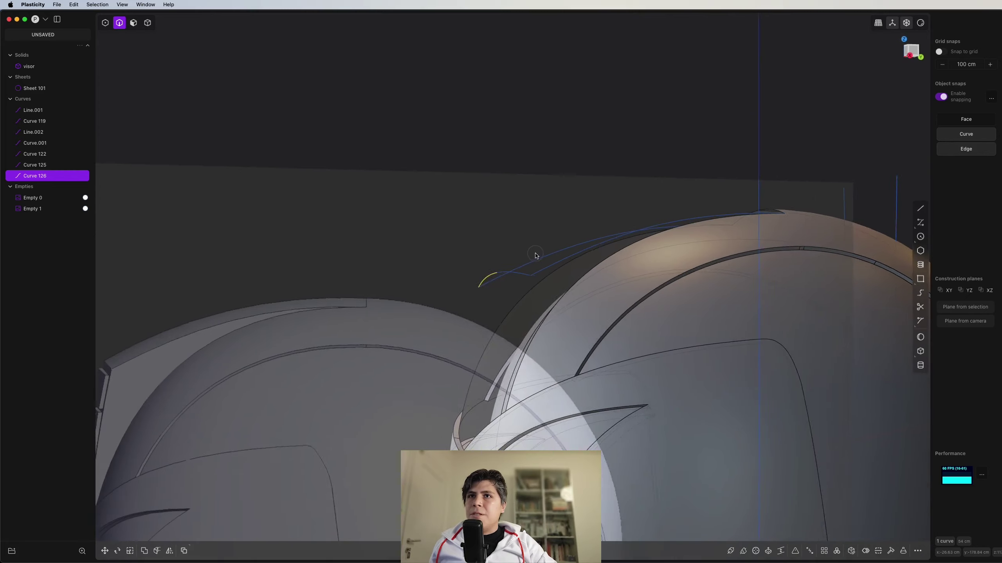
Draw a line from one front corner of the crest curves down to the lower end of the helmet's inner seam.
left_click(910, 56)
scroll(558, 194, "up", 5)
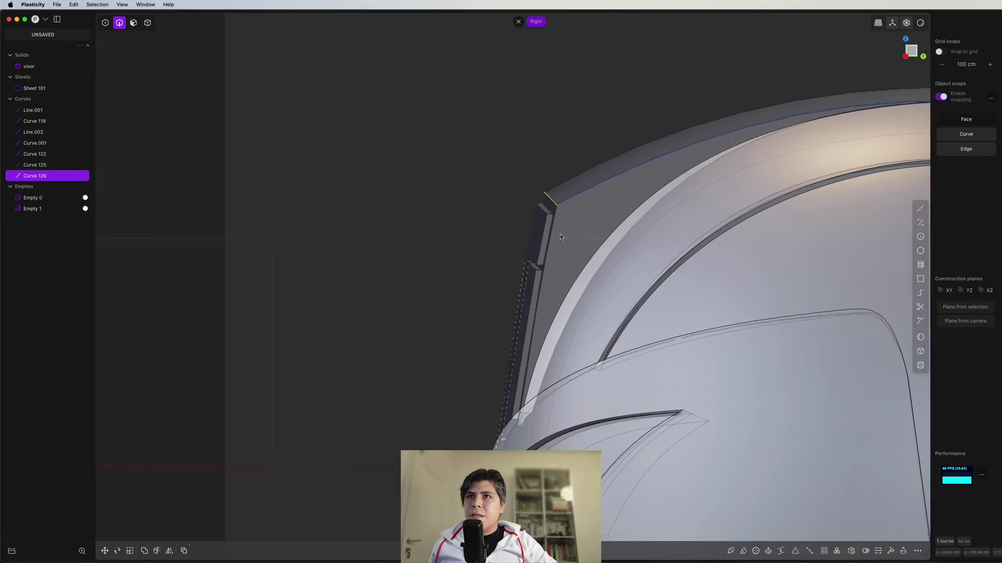
scroll(559, 194, "down", 5)
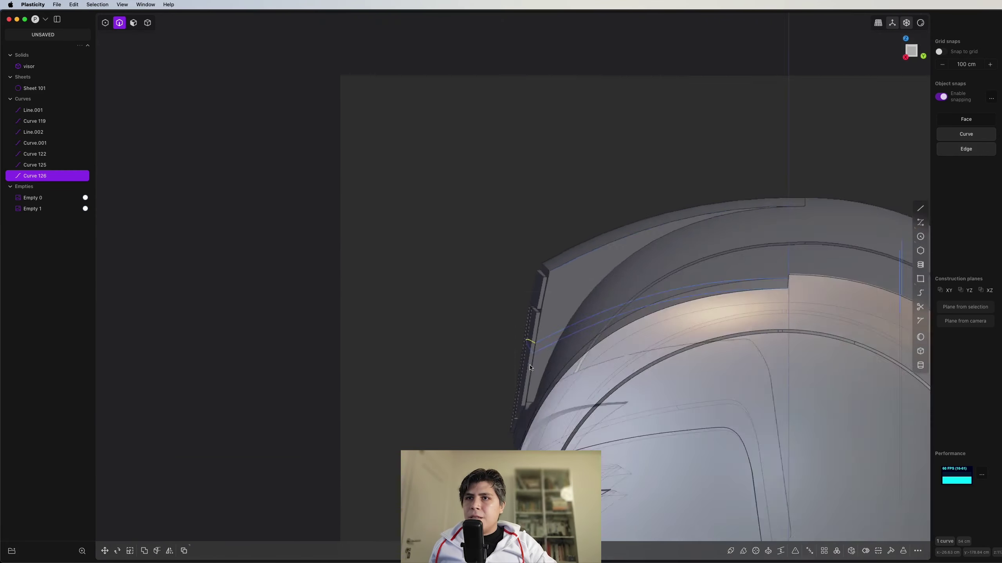
middle_click_drag(559, 194, 596, 342)
scroll(572, 269, "up", 5)
scroll(611, 338, "up", 4)
key("shift+a")
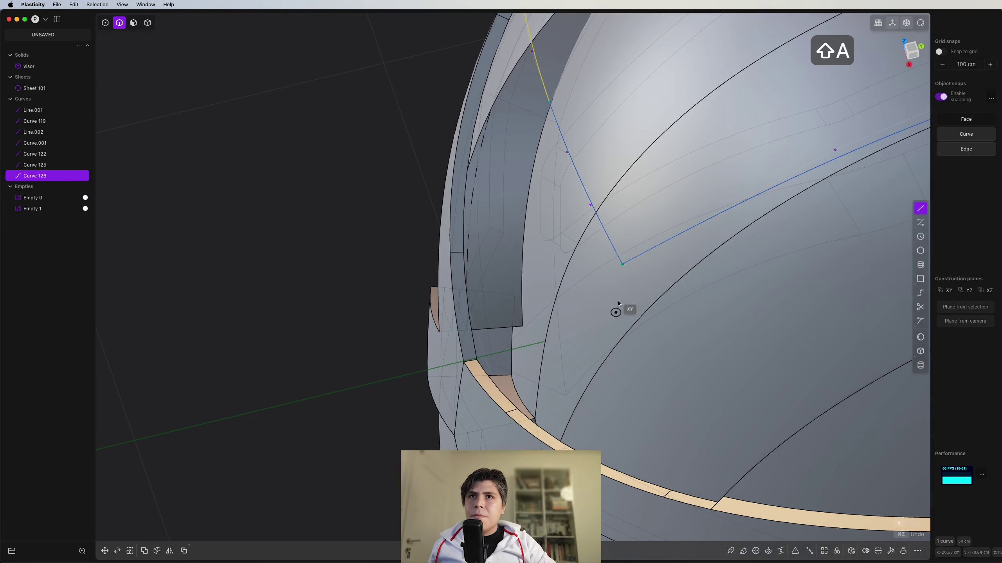
left_click(621, 265)
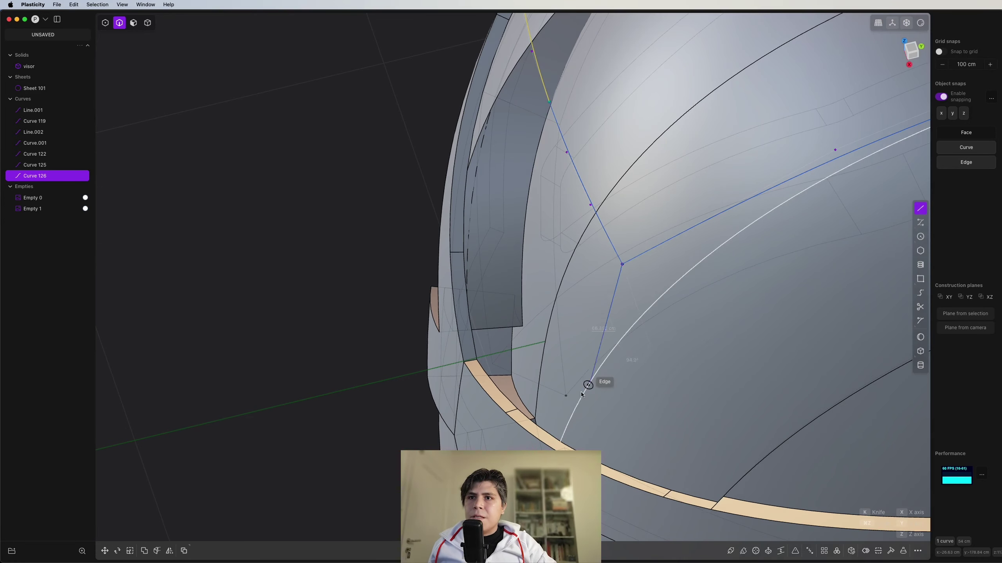
left_click(560, 441)
Draw the matching line on the opposite side, from the other crest corner to the lower end of its seam.
middle_click_drag(560, 441, 532, 169)
key("shift+a")
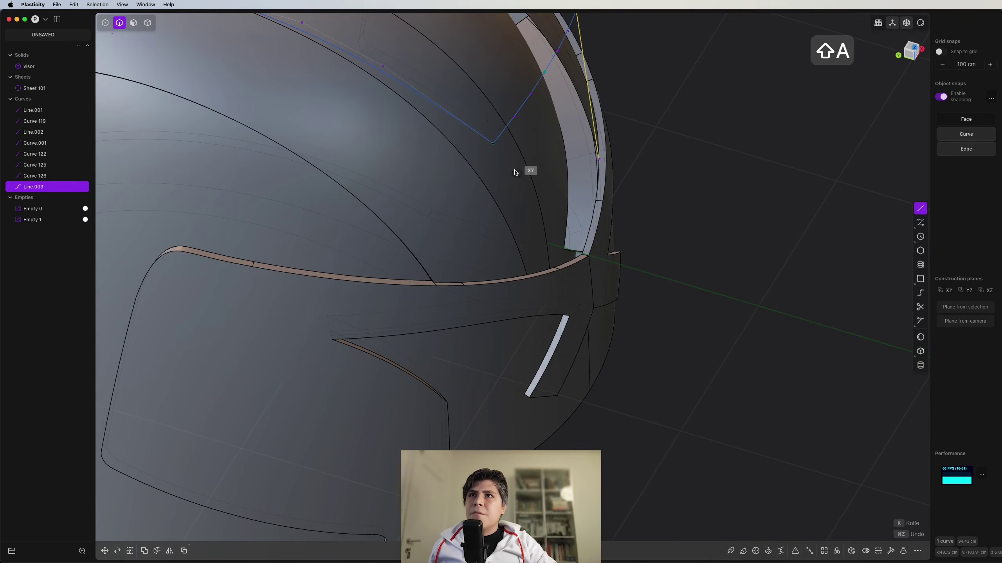
left_click(491, 145)
middle_click_drag(491, 145, 617, 223)
left_click(529, 275)
scroll(705, 198, "up", 5)
scroll(706, 200, "down", 2)
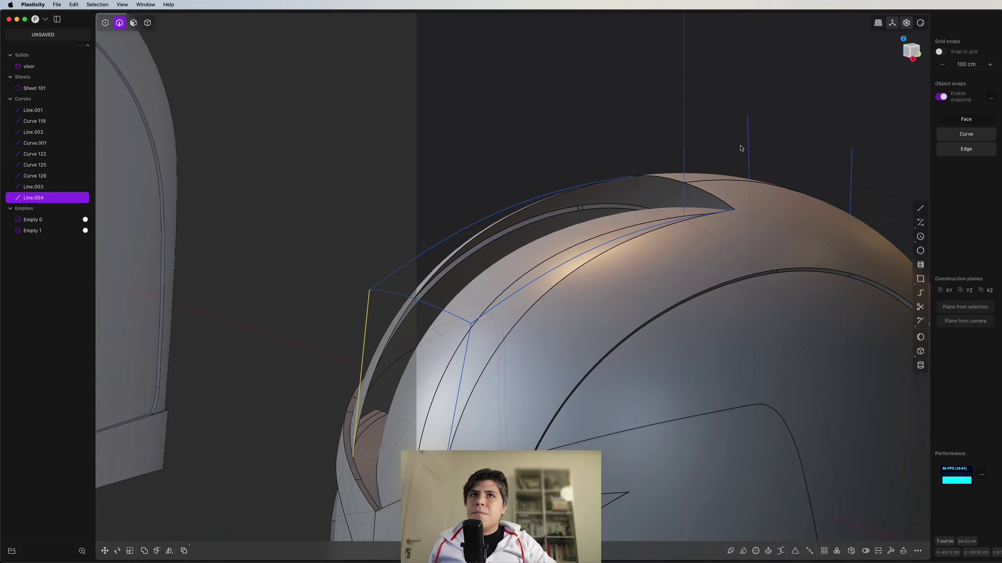
Delete the three leftover vertical construction lines above the helmet.
left_click(748, 146)
left_click(684, 168, "shift")
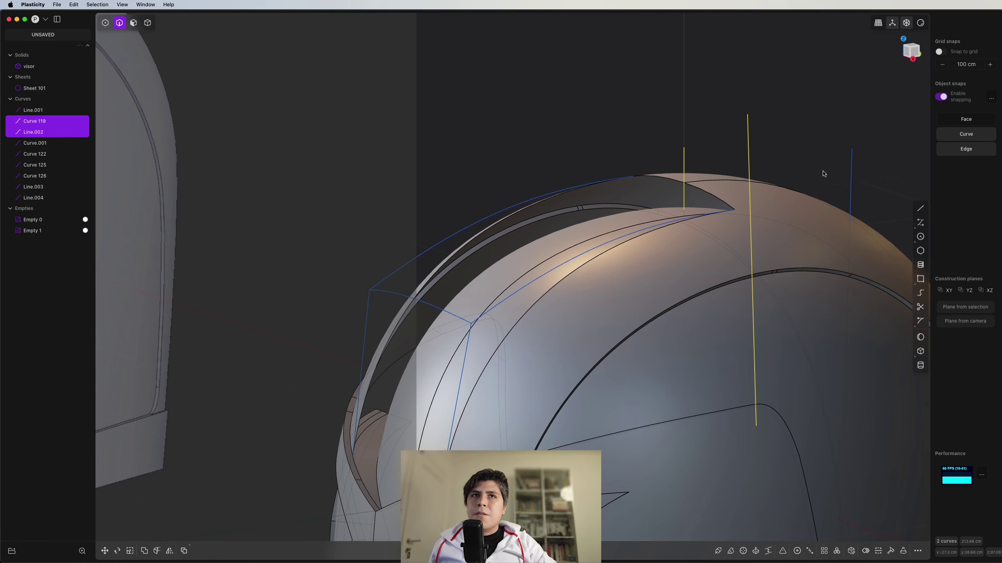
left_click(847, 176, "shift")
key("x")
middle_click_drag(848, 174, 704, 253)
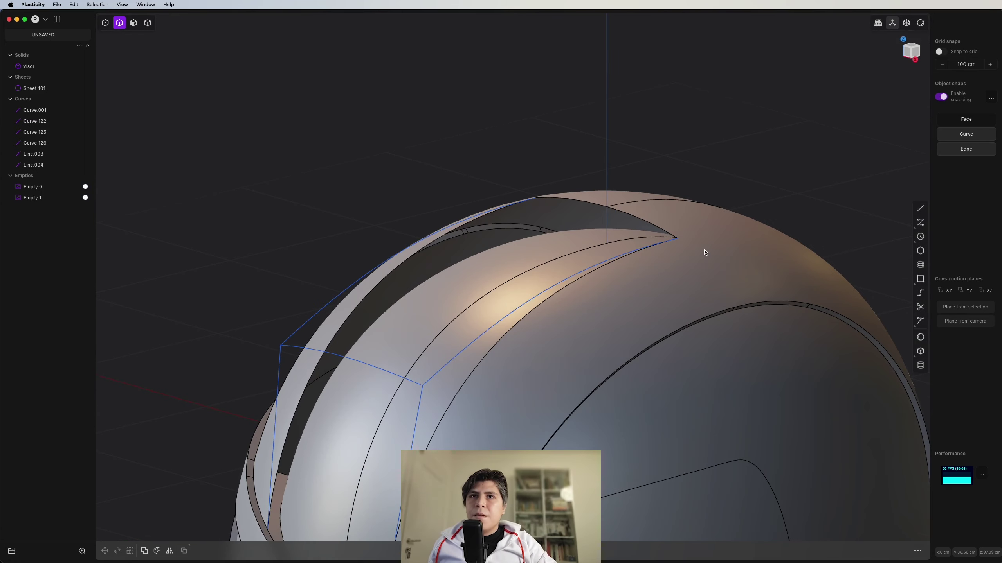
Try to loft from the two rear edges of the forehead opening to the crest's front edge curve.
key("2")
left_click(622, 215)
middle_click_drag(622, 215, 642, 209, "shift")
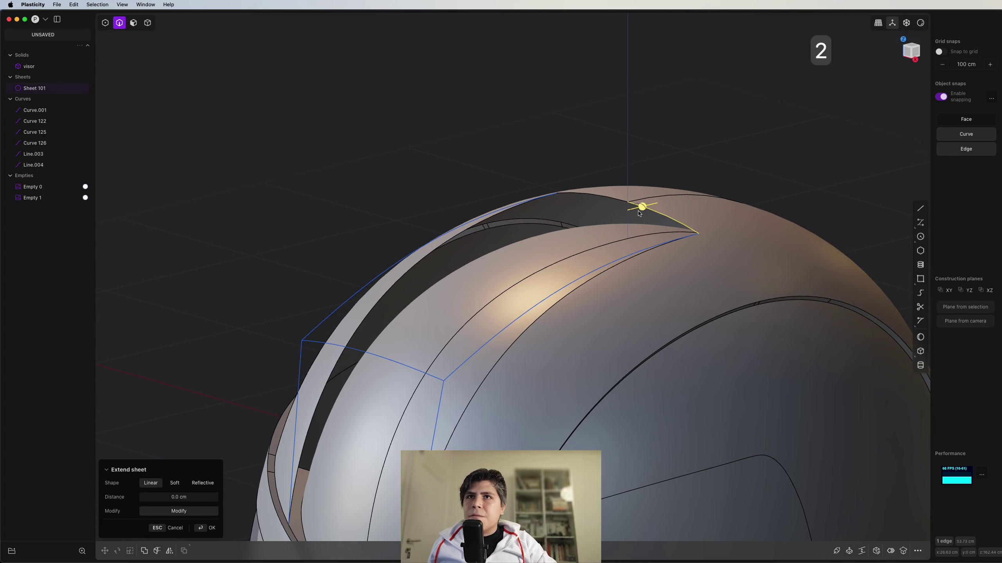
left_click(394, 361)
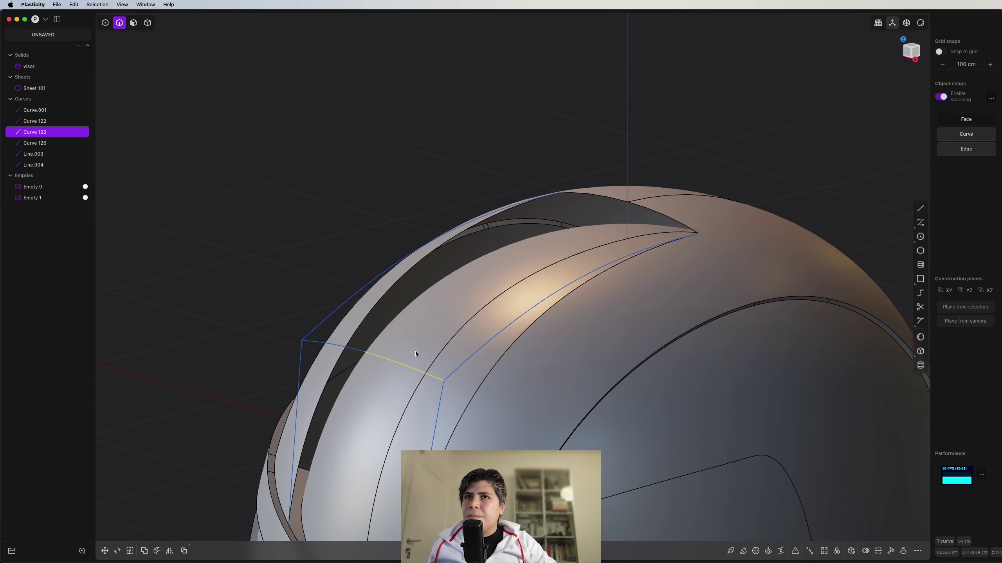
left_click(660, 214)
left_click(618, 200, "shift")
middle_click_drag(559, 246, 623, 173, "shift")
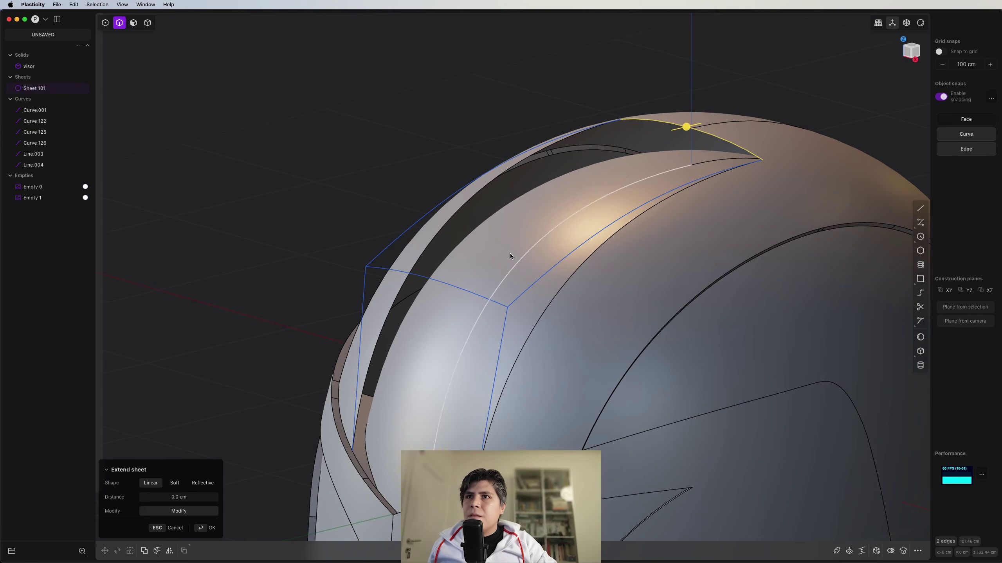
left_click(463, 291)
middle_click_drag(463, 291, 464, 169)
key("l")
left_click(465, 169)
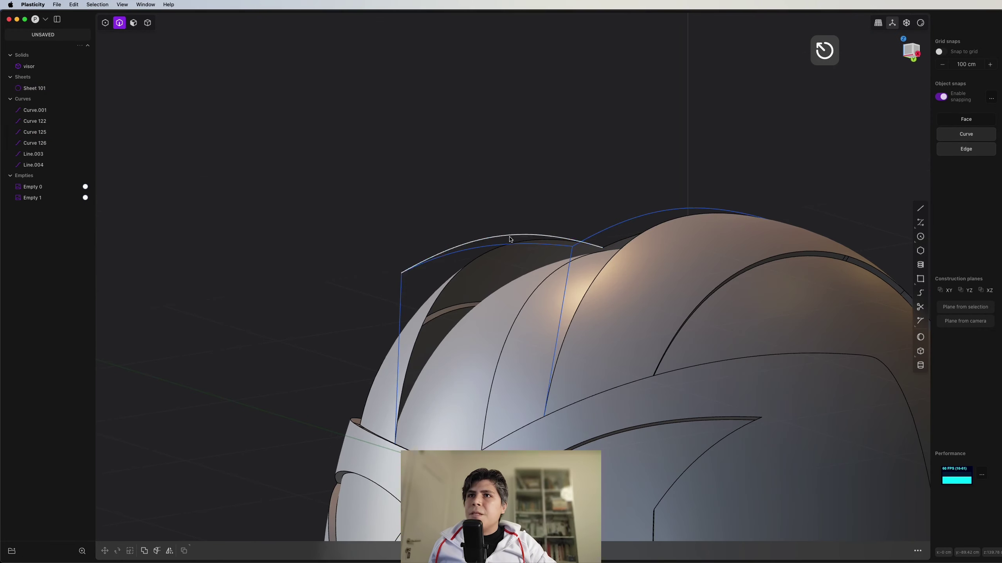
Join the two halves of the crest's front edge curve into a single curve.
middle_click_drag(535, 246, 478, 246)
left_click(476, 246)
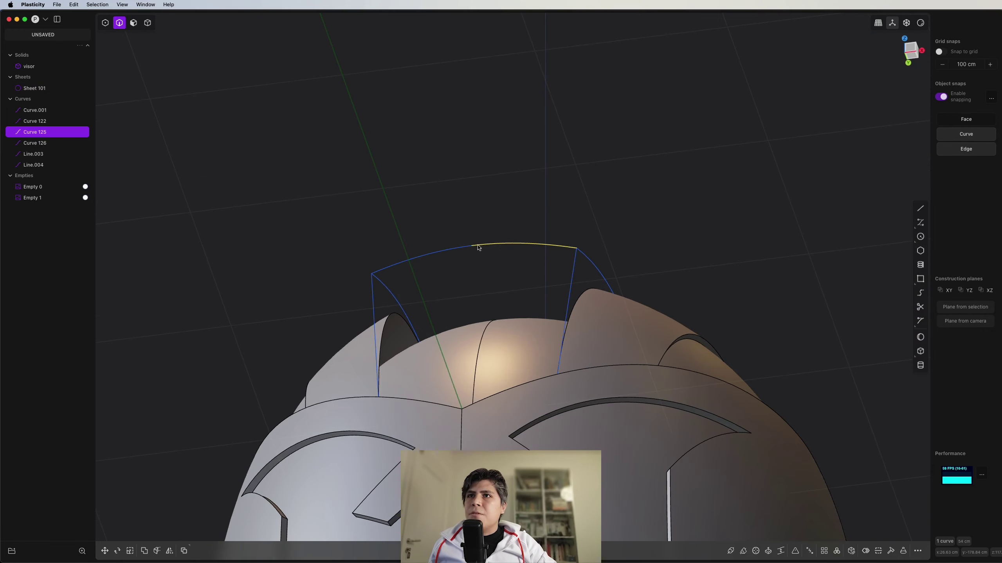
left_click(462, 248)
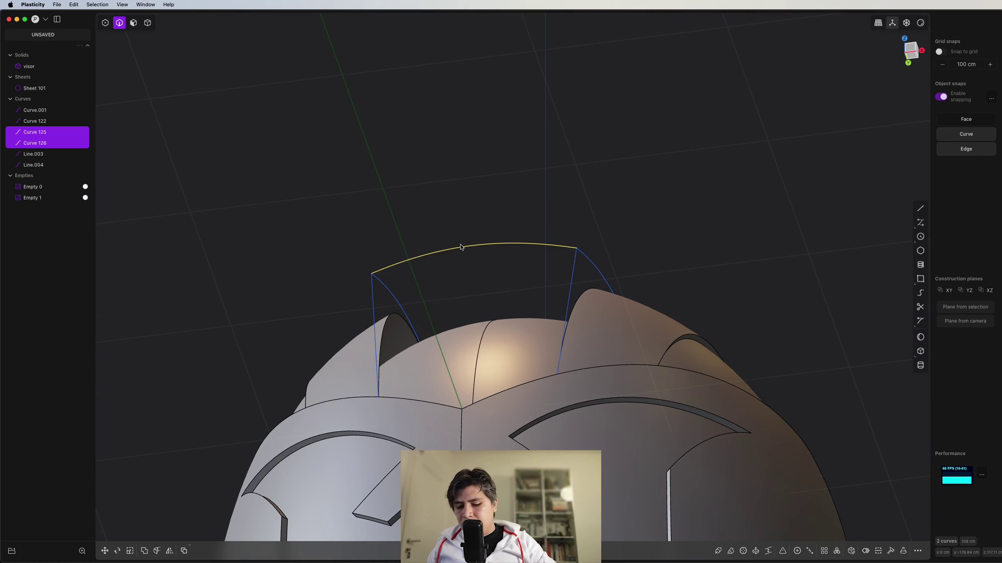
key("j")
Loft from the two rear edges of the forehead opening to the joined front curve, with the crest's two side curves as guides.
middle_click_drag(503, 257, 450, 197)
left_click(642, 129)
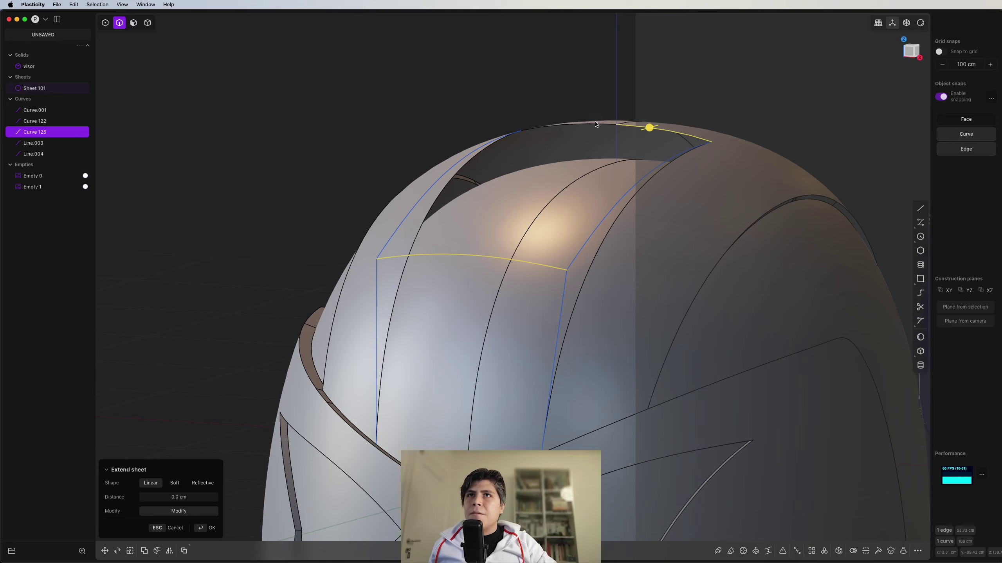
left_click(595, 125)
middle_click_drag(596, 125, 526, 188)
key("l")
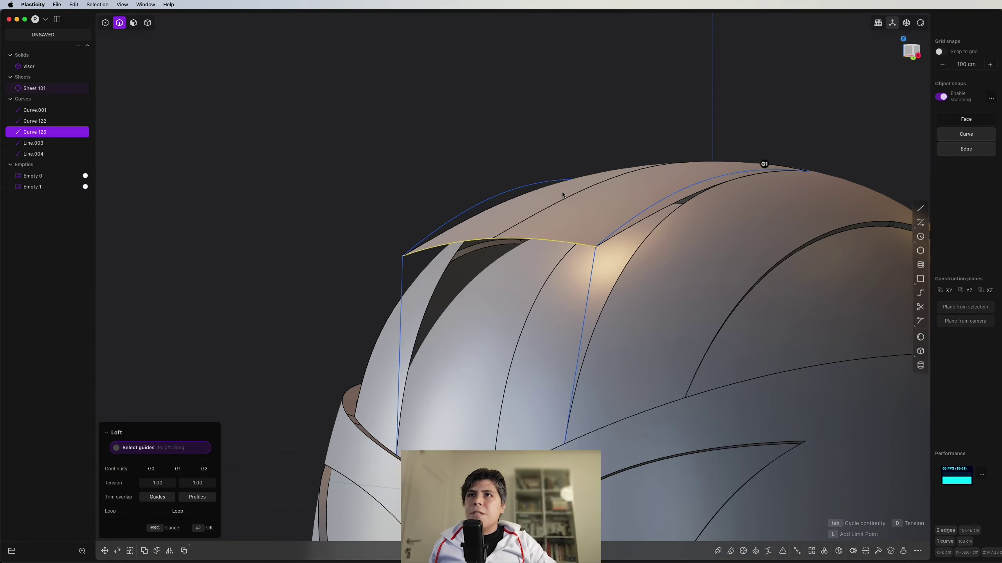
left_click(526, 188)
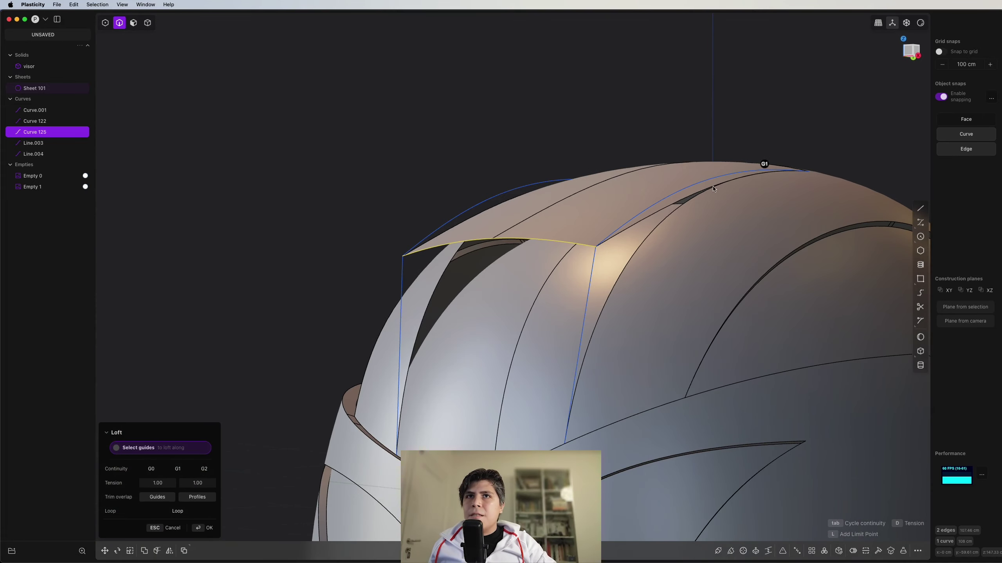
left_click(512, 188)
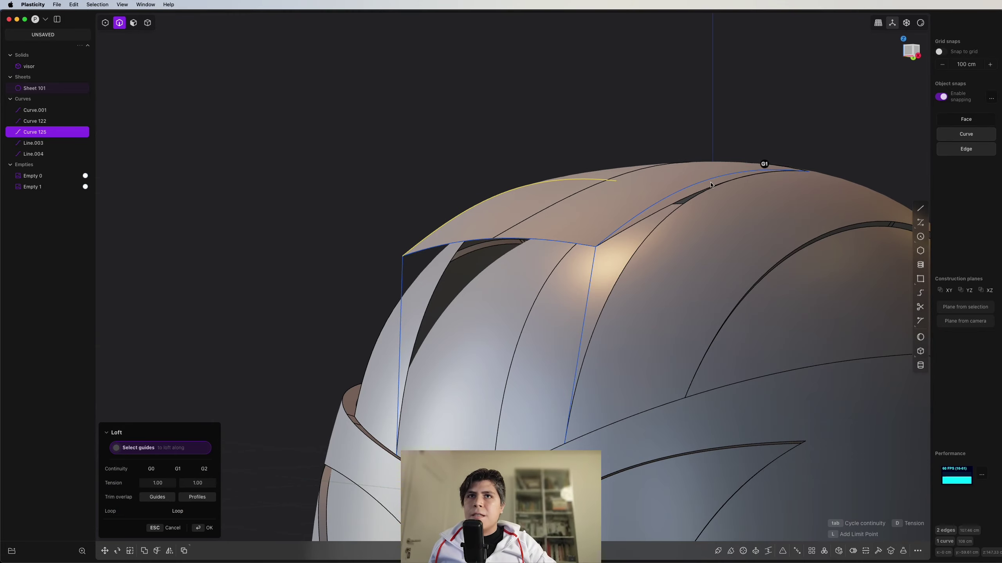
key("Return")
Patch the crest's front opening bounded by the front curve, the two side lines and the V-shaped brow edges.
middle_click_drag(711, 185, 644, 237)
left_click(603, 253)
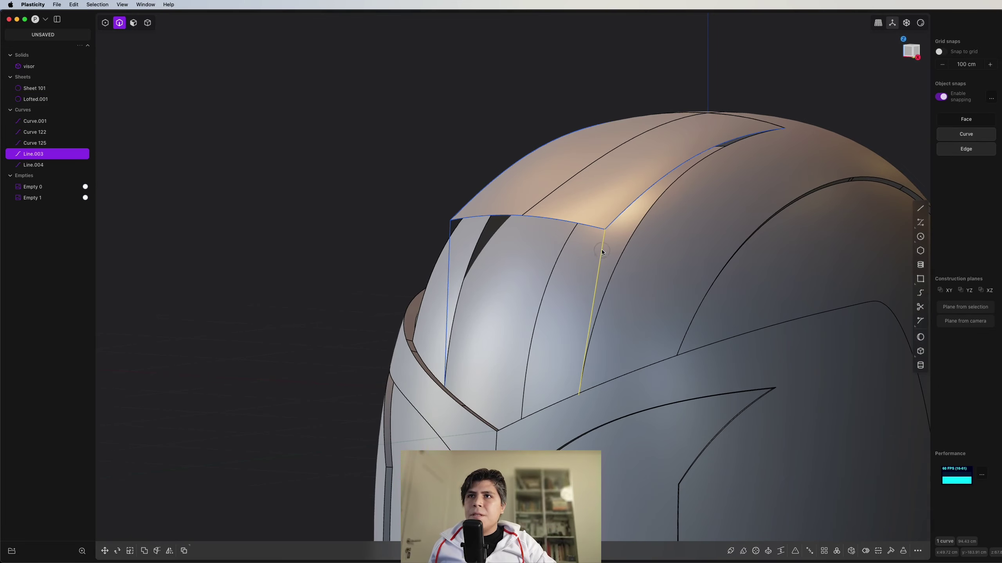
left_click(509, 217)
middle_click_drag(509, 217, 476, 255)
left_click(440, 153, "shift")
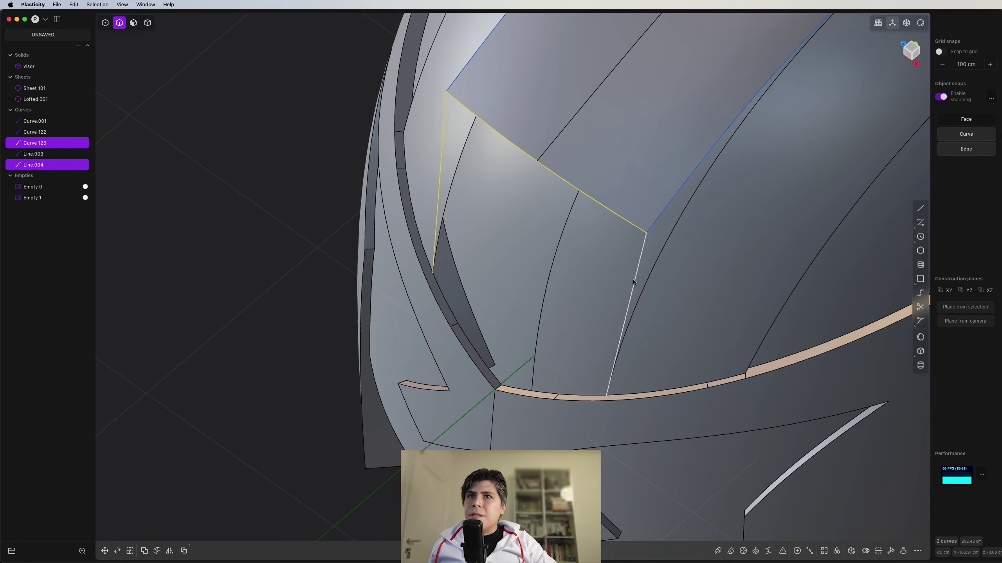
left_click(631, 292, "shift")
middle_click_drag(631, 292, 529, 301)
left_click(480, 264, "shift")
key("e")
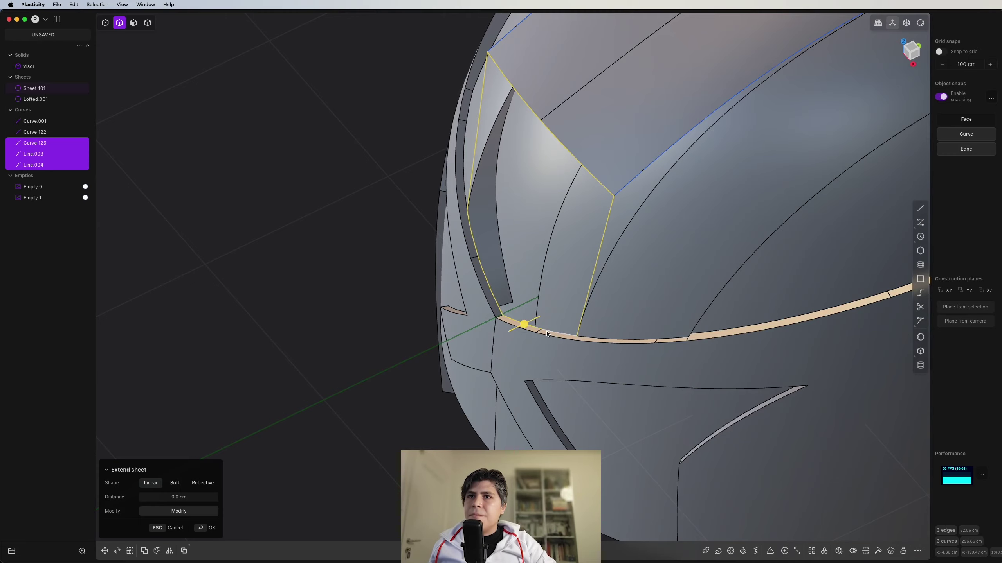
middle_click_drag(555, 334, 711, 218)
middle_click_drag(751, 207, 636, 269)
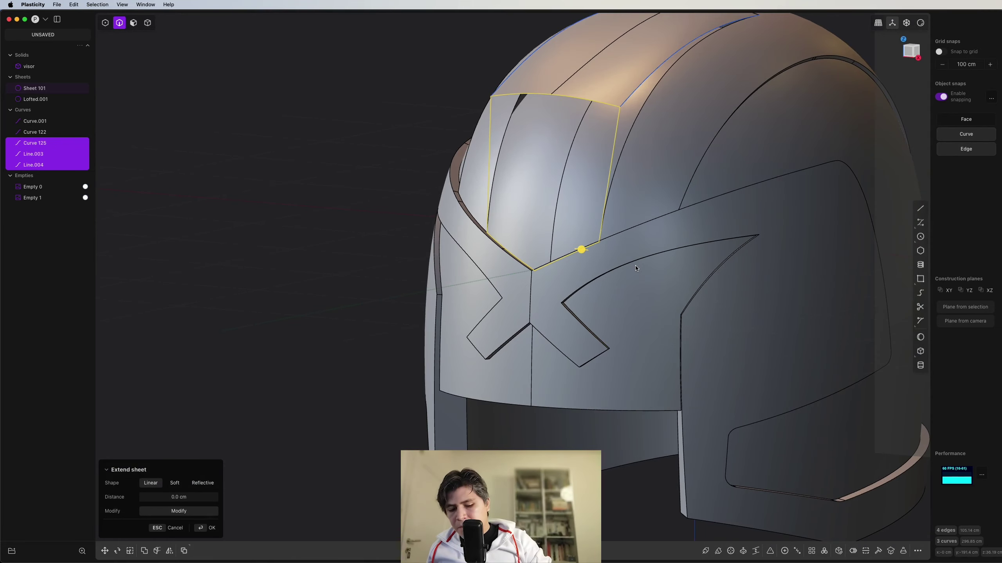
key("shift+super+p")
middle_click_drag(594, 205, 568, 230)
key("Return")
Join the lofted crest top with the main helmet sheet.
key("4")
scroll(583, 218, "down", 5)
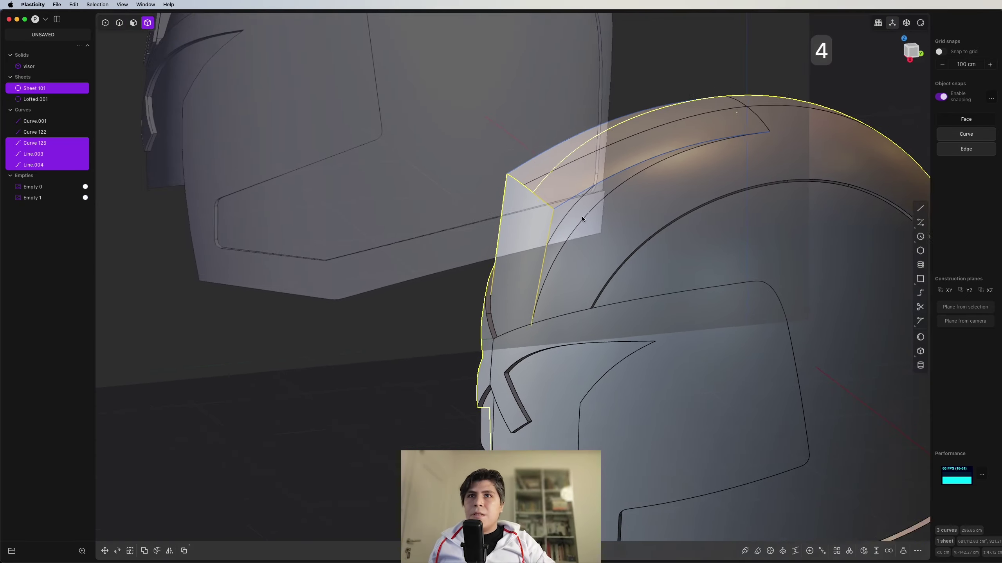
key("Escape")
left_click(628, 165)
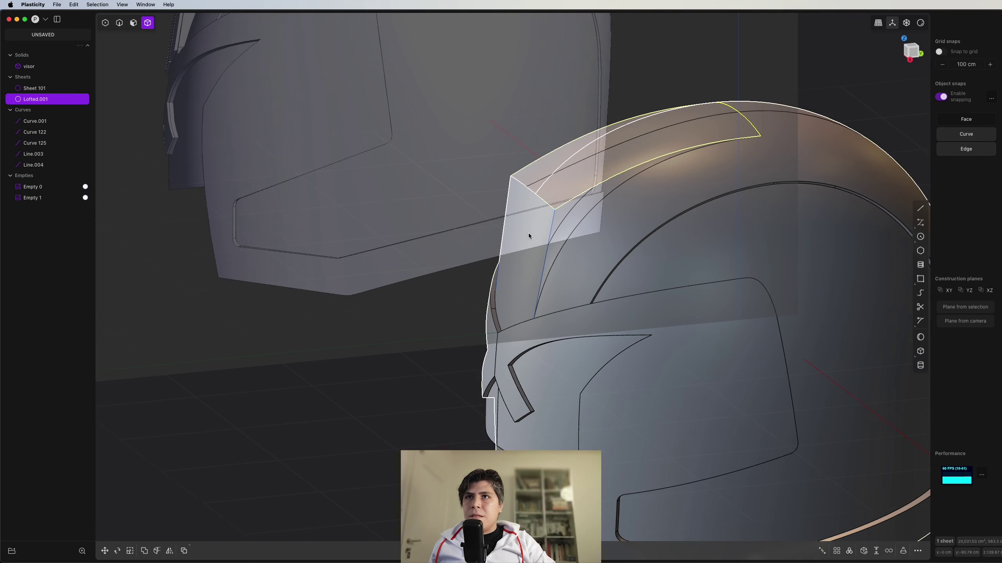
left_click(528, 233, "shift")
middle_click_drag(535, 234, 641, 242)
key("j")
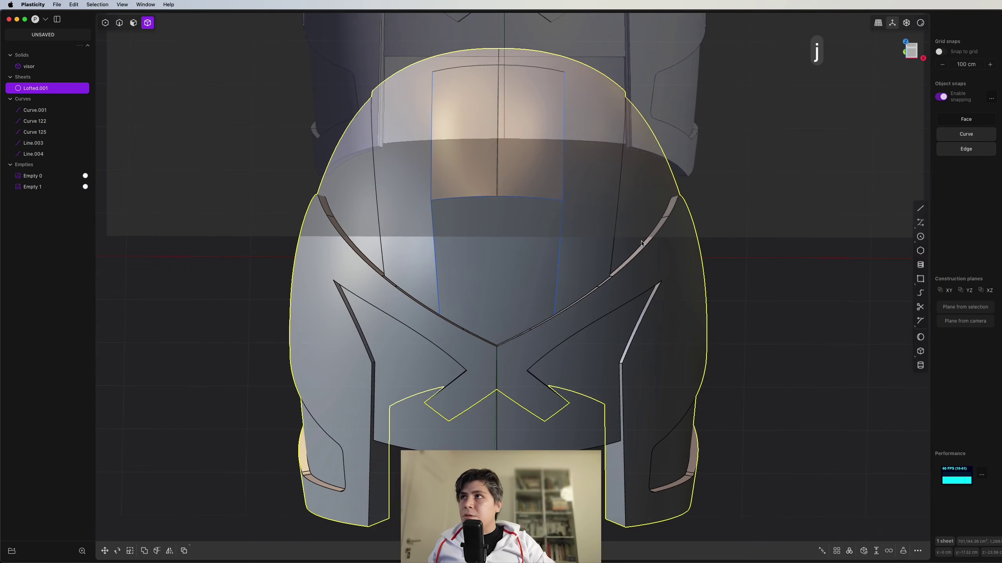
Hide the five guide curves and lines of the crest.
middle_click_drag(326, 150, 333, 173)
scroll(336, 188, "up", 6)
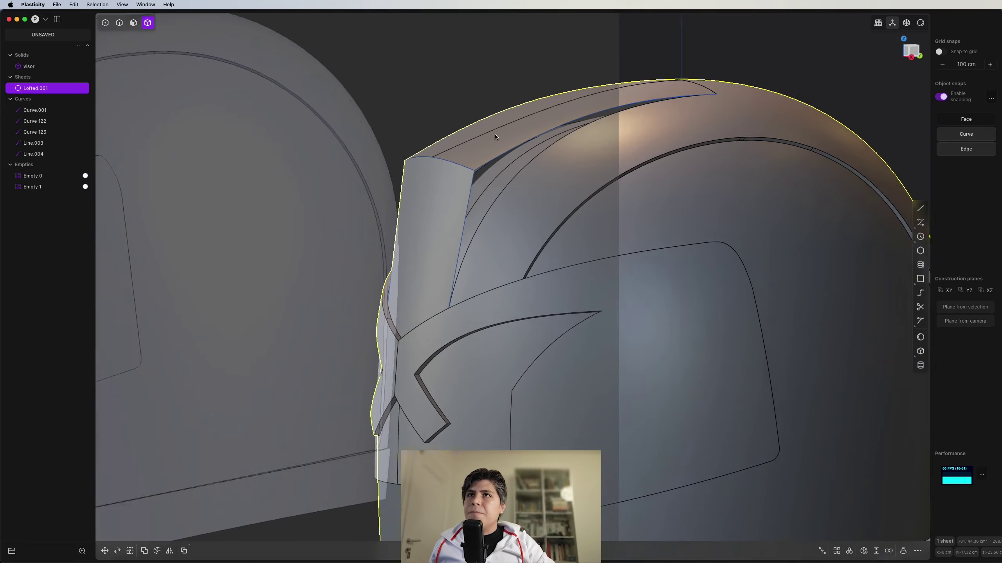
left_click(41, 110)
left_click(48, 153, "shift")
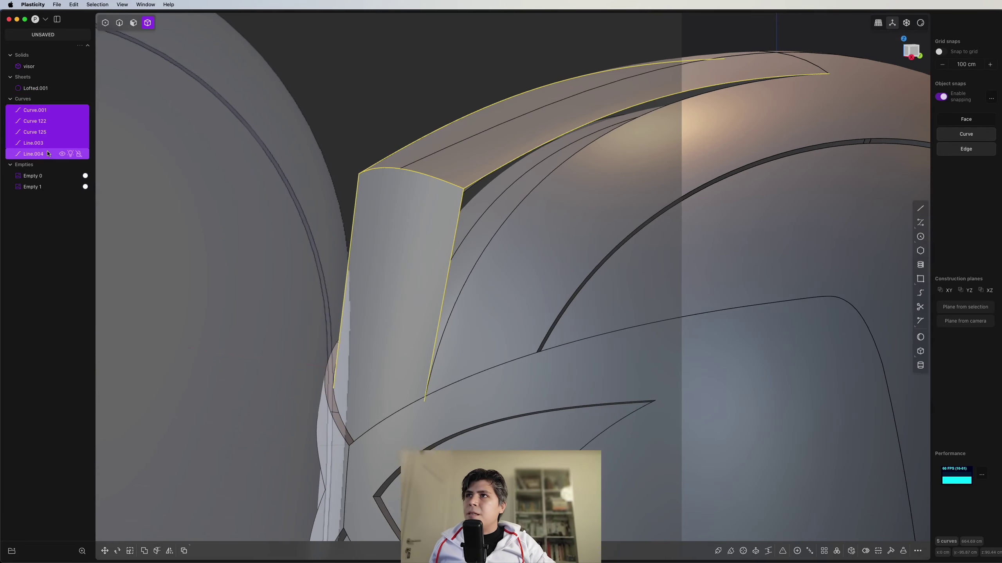
key("h")
Patch the open gap along one side of the crest from its boundary edges.
middle_click_drag(464, 186, 492, 190)
key("2")
key("3")
key("2")
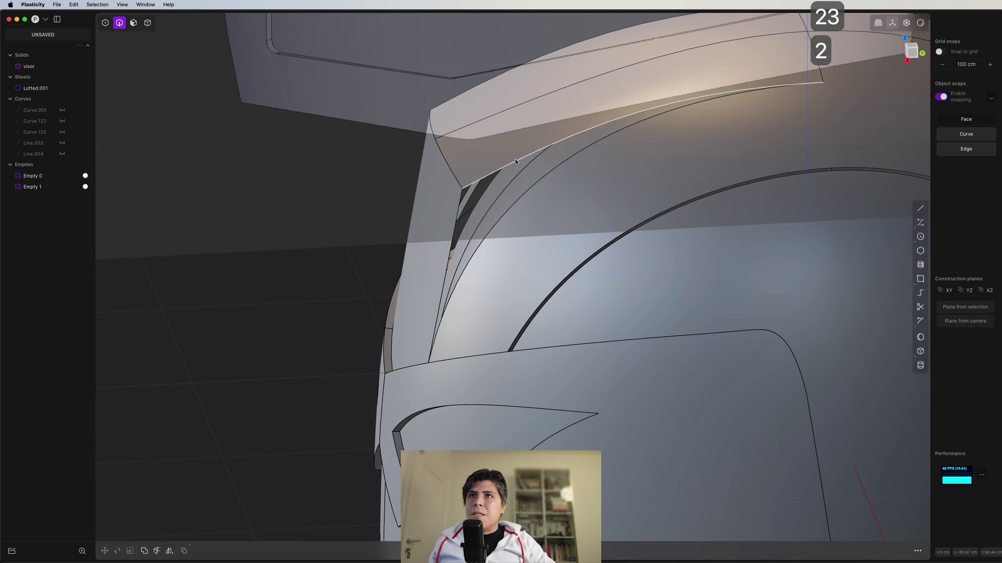
left_click(515, 160)
middle_click_drag(456, 210, 575, 164)
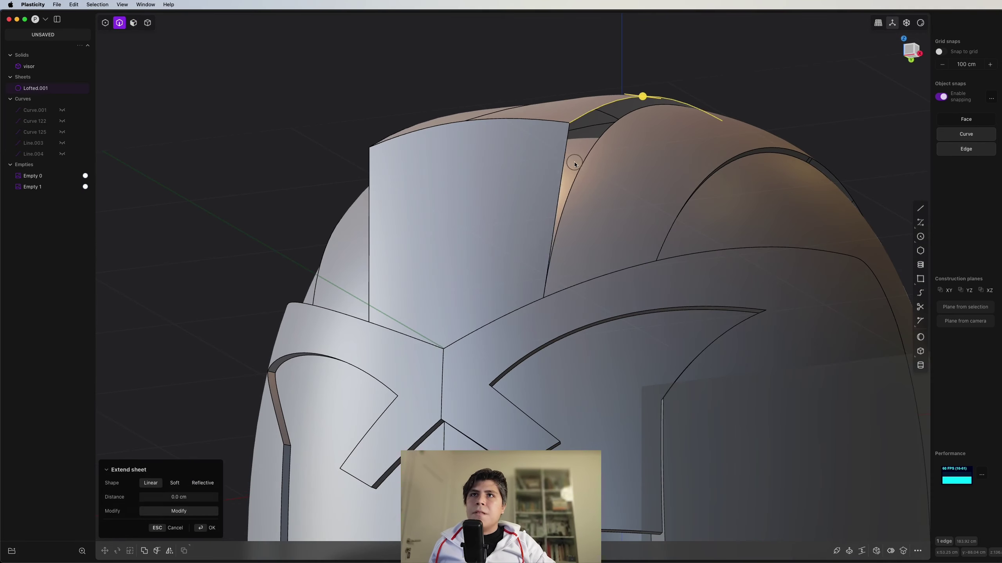
left_click(632, 113)
middle_click_drag(633, 114, 667, 166)
key("shift+super+p")
right_click(507, 154)
middle_click_drag(479, 180, 517, 173)
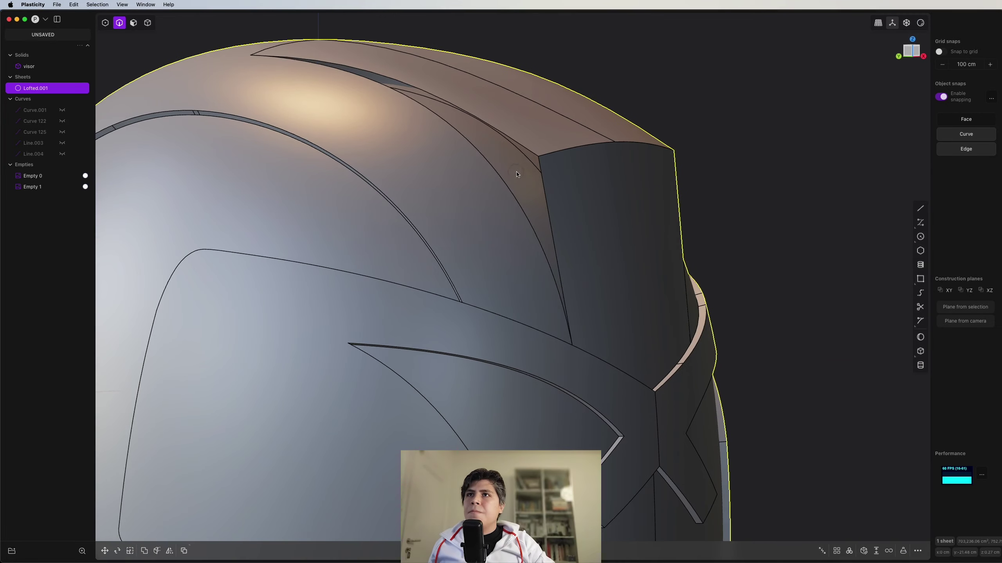
Patch the matching gap on the opposite side of the crest.
left_click(494, 166)
key("e")
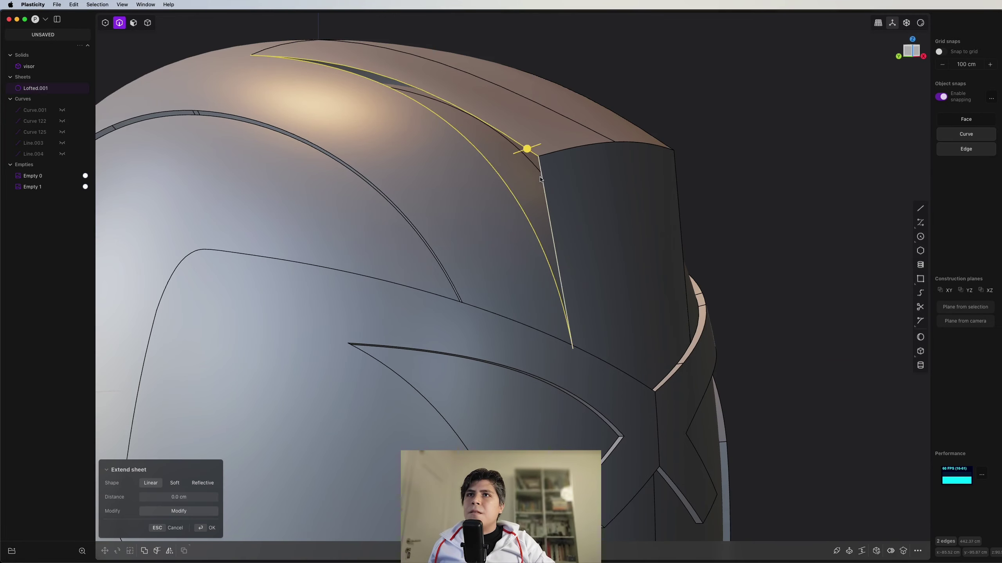
left_click(541, 178)
middle_click_drag(541, 177, 637, 340)
key("shift+super+p")
key("Return")
Examine the patched crest and its side faces from several angles with the helmet sheet selected.
key("4")
scroll(552, 162, "down", 5)
middle_click_drag(508, 218, 570, 167, "shift")
middle_click_drag(503, 363, 541, 187, "shift")
middle_click_drag(540, 187, 465, 343)
scroll(469, 308, "up", 5)
left_click(43, 89)
scroll(475, 281, "down", 4)
scroll(497, 308, "down", 5)
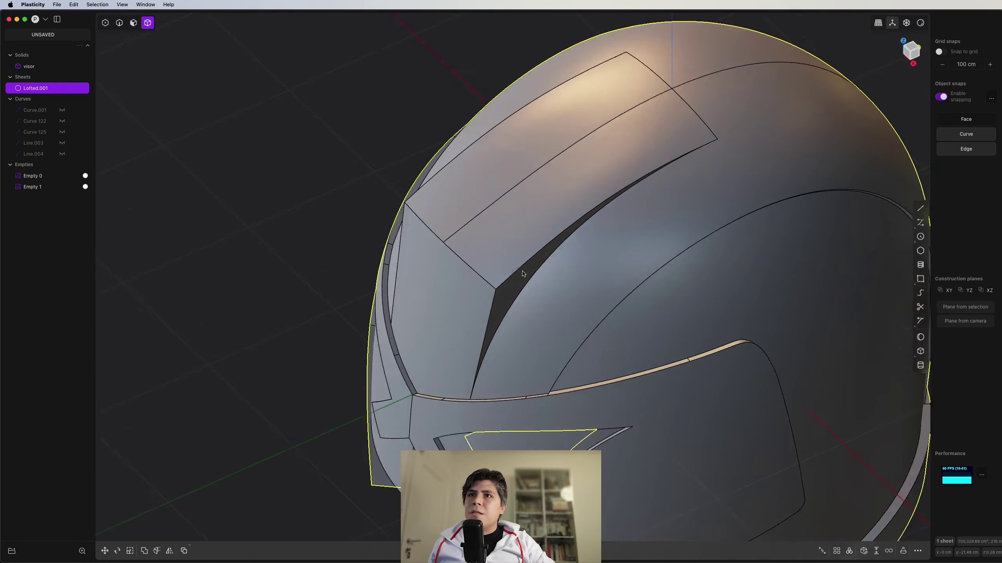
Delete the front face of the crest.
middle_click_drag(498, 308, 522, 209)
key("3")
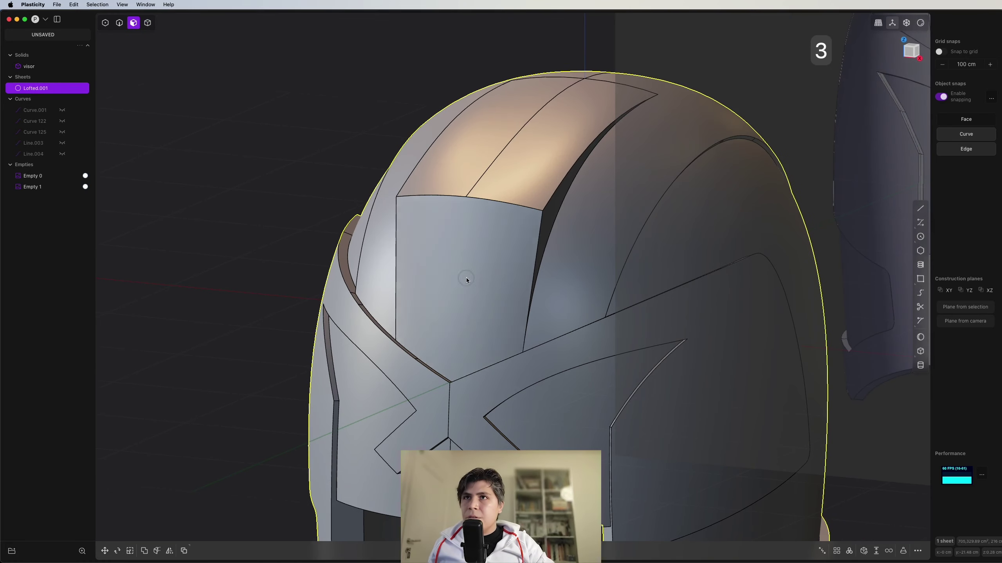
left_click(466, 278)
middle_click_drag(467, 280, 448, 293)
key("shift+x")
Patch the crest's front opening again using all of its boundary edges, closing the helmet.
scroll(436, 294, "up", 4)
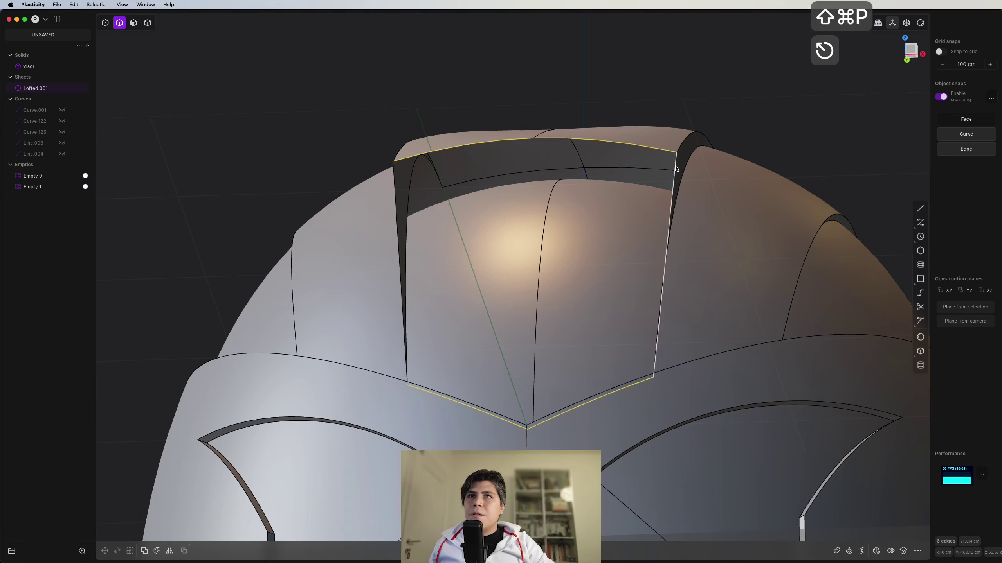
left_click(675, 169, "shift")
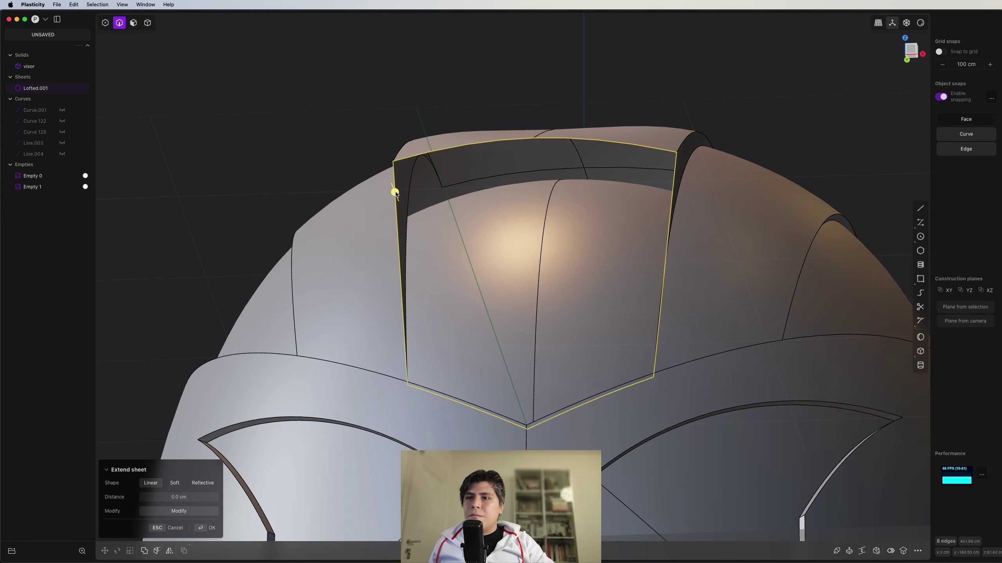
key("shift+super+p")
key("Return")
middle_click_drag(396, 195, 500, 214)
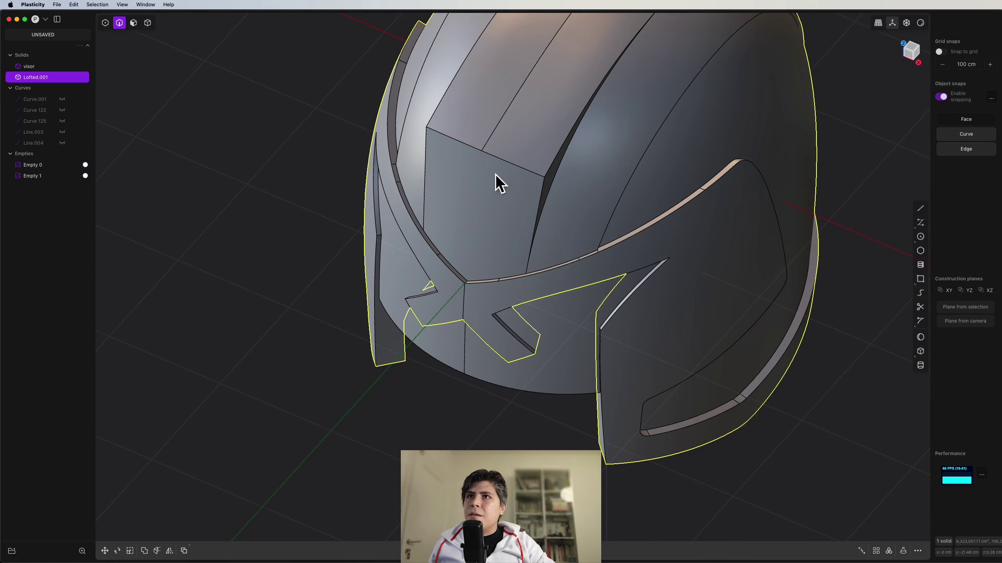
middle_click_drag(526, 170, 549, 227, "shift")
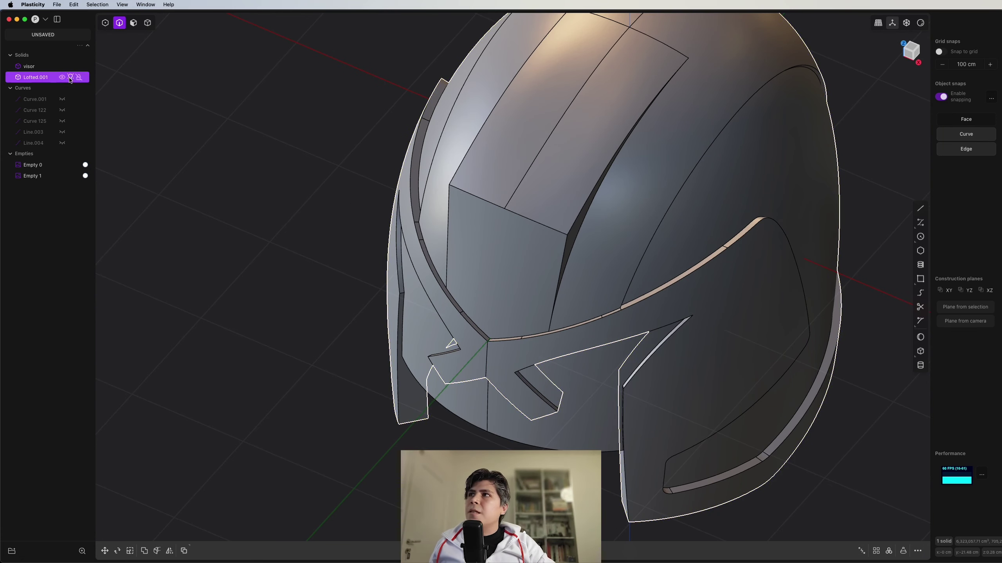
In front view, trace the right half of the upper forehead panel's top edge with a curve about 48 cm long from the centreline.
key("1")
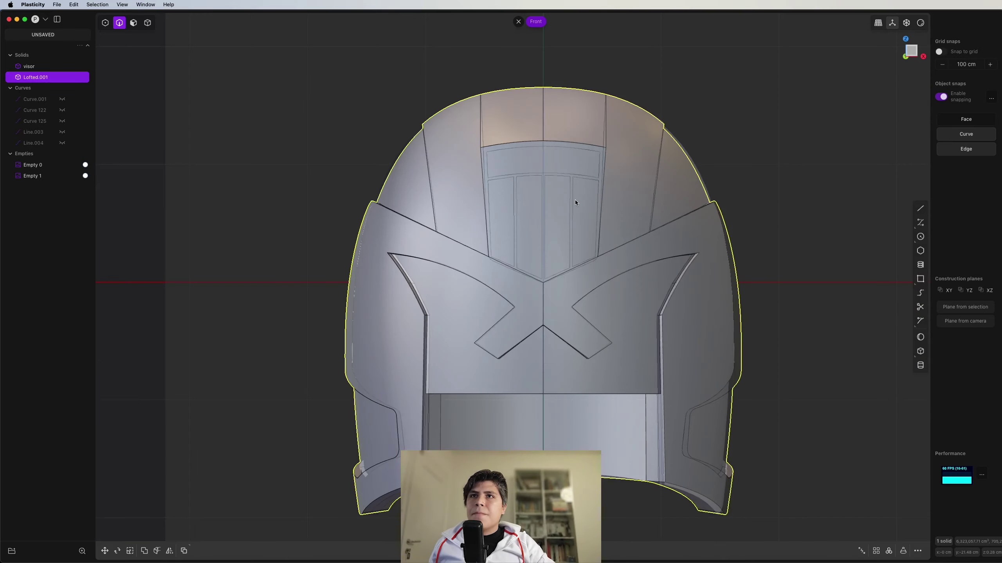
scroll(592, 177, "up", 6)
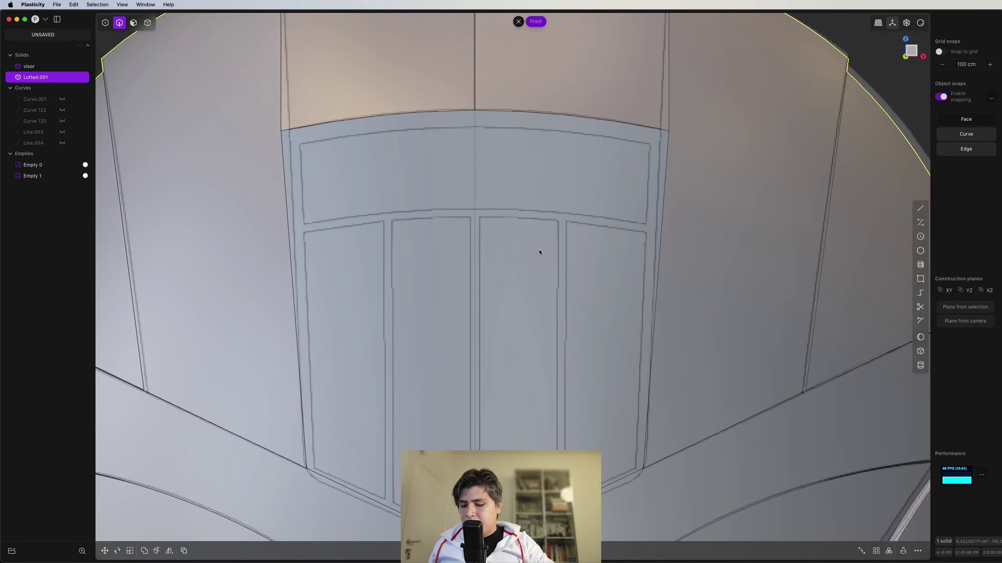
key("ctrl+super+c")
scroll(497, 178, "up", 3)
left_click(474, 97)
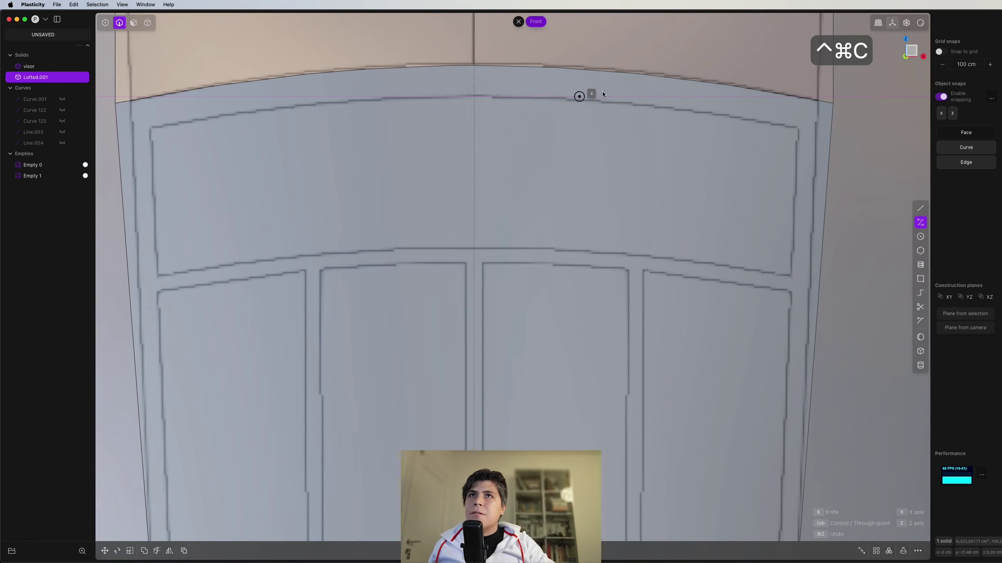
left_click(626, 97)
left_click(798, 128)
right_click(797, 128)
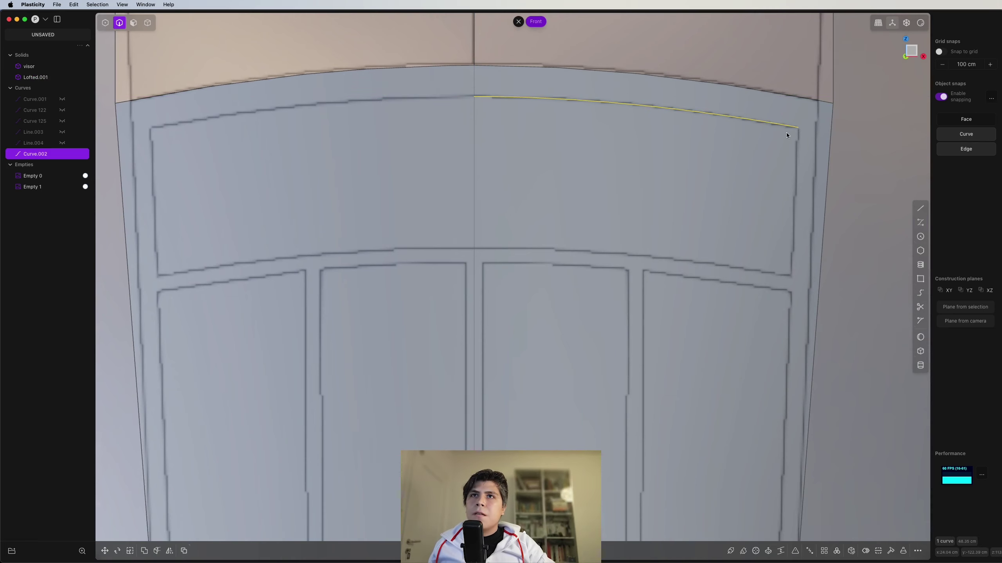
Trace the same half of the panel's lower edge with a curve about 47 cm long from the centreline to the corner.
key("ctrl+super+c")
left_click(474, 249)
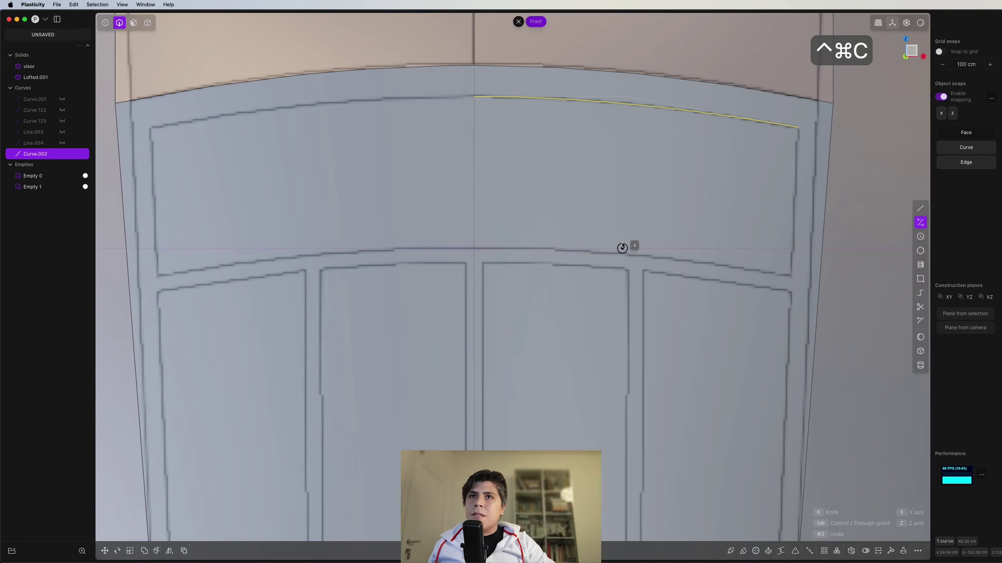
left_click(791, 276)
right_click(792, 275)
Draw a line about 22 cm long connecting the outer ends of the panel's upper and lower curves.
key("shift+a")
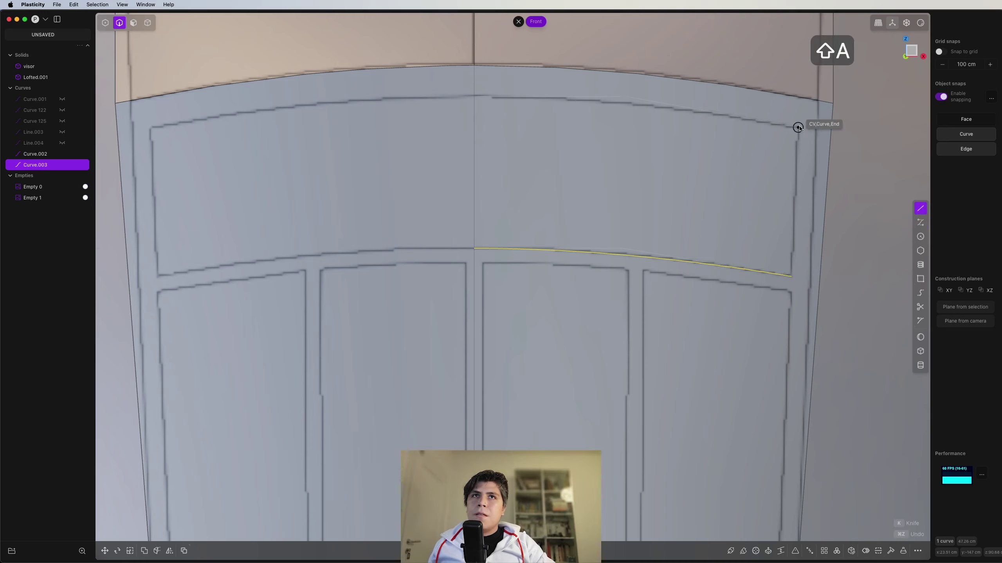
left_click(798, 127)
left_click(789, 280)
right_click(789, 279)
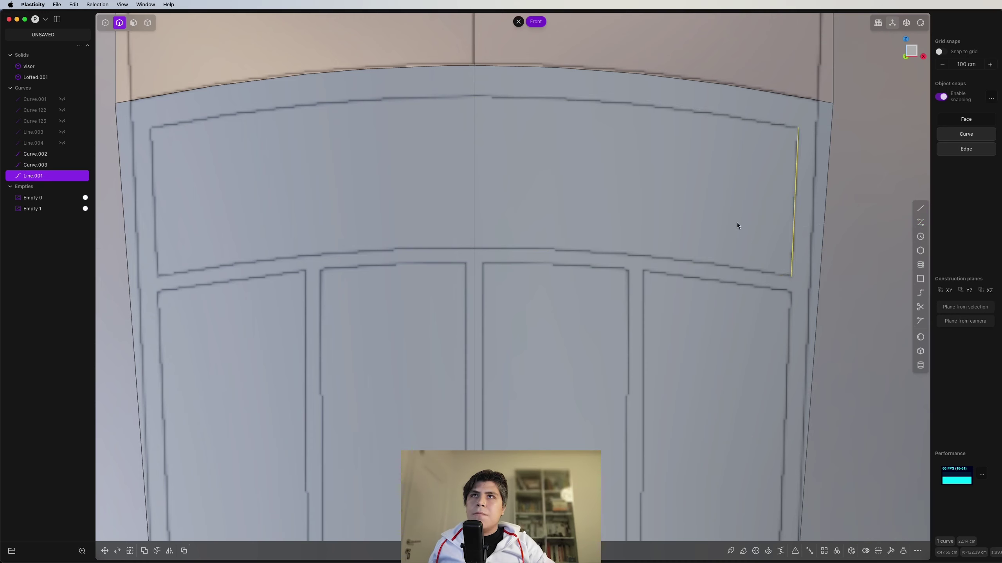
Mirror the three panel outline curves across the X axis.
key("2")
left_click(723, 117, "shift")
scroll(688, 252, "down", 3)
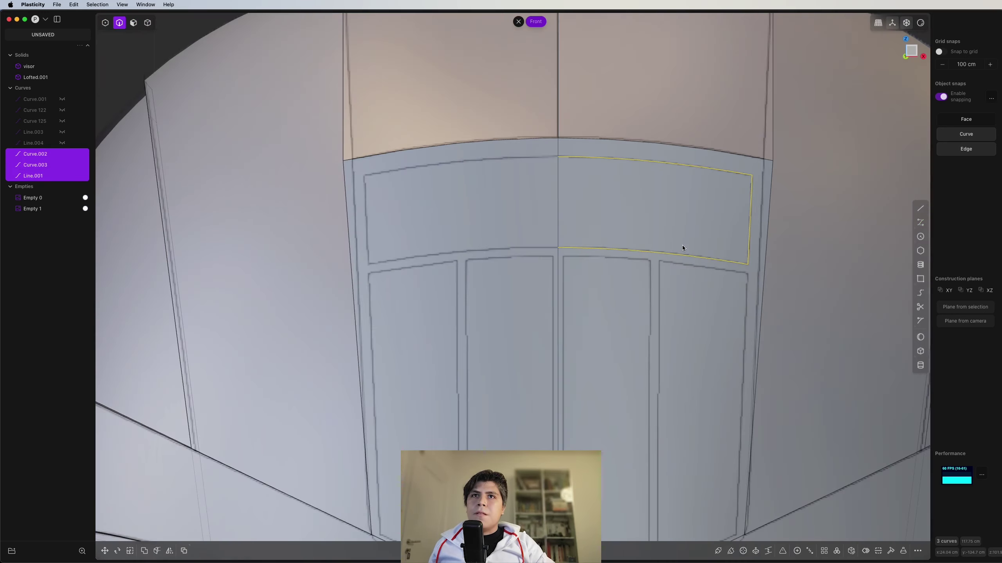
key("alt+x")
key("x")
right_click(682, 245)
Join the six mirrored outline curves of the upper forehead panel and imprint the outline onto the helmet body.
key("2")
key("2")
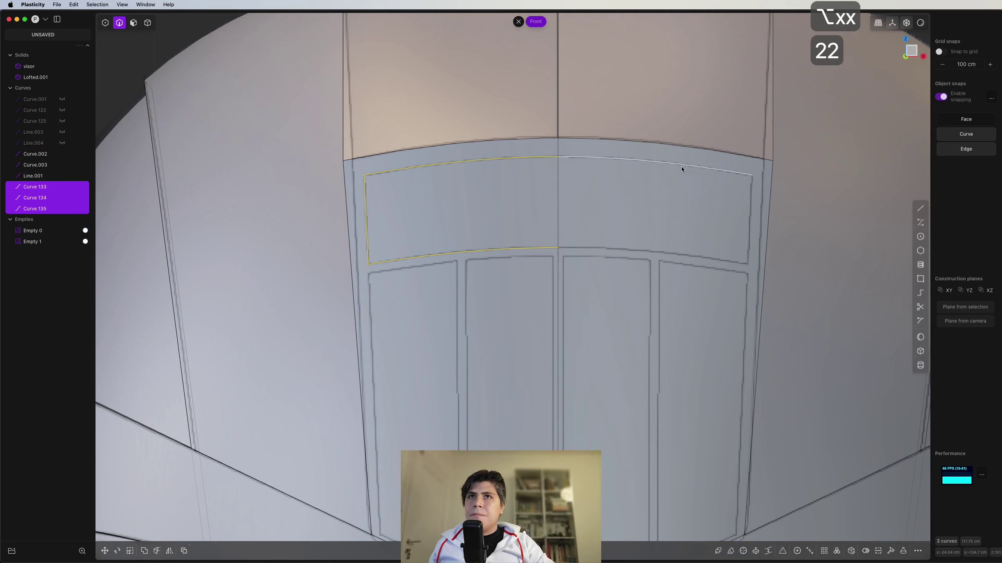
left_click(682, 167, "shift")
left_click(742, 206, "shift")
left_click(707, 259, "shift")
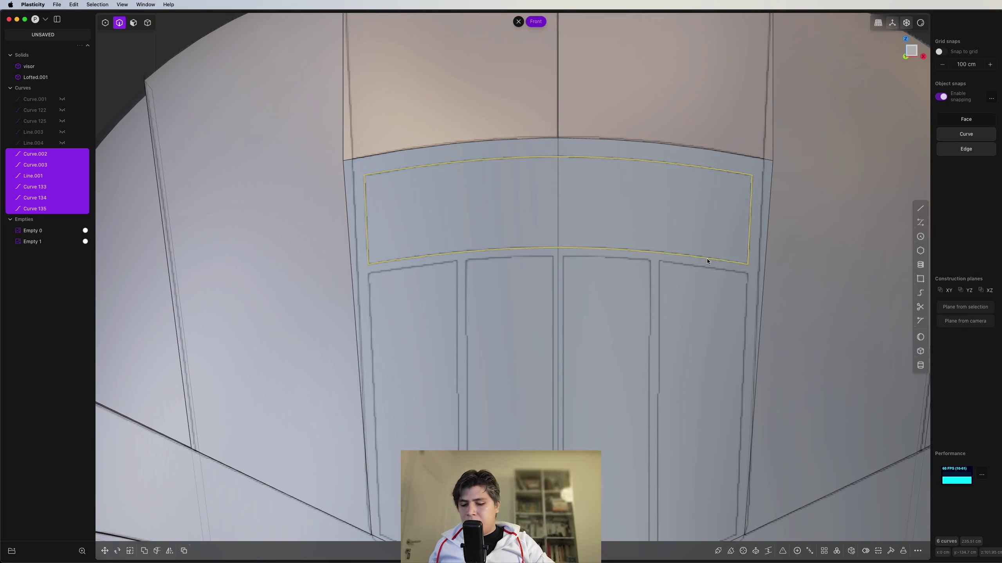
key("j")
key("shift+i")
left_click(685, 204)
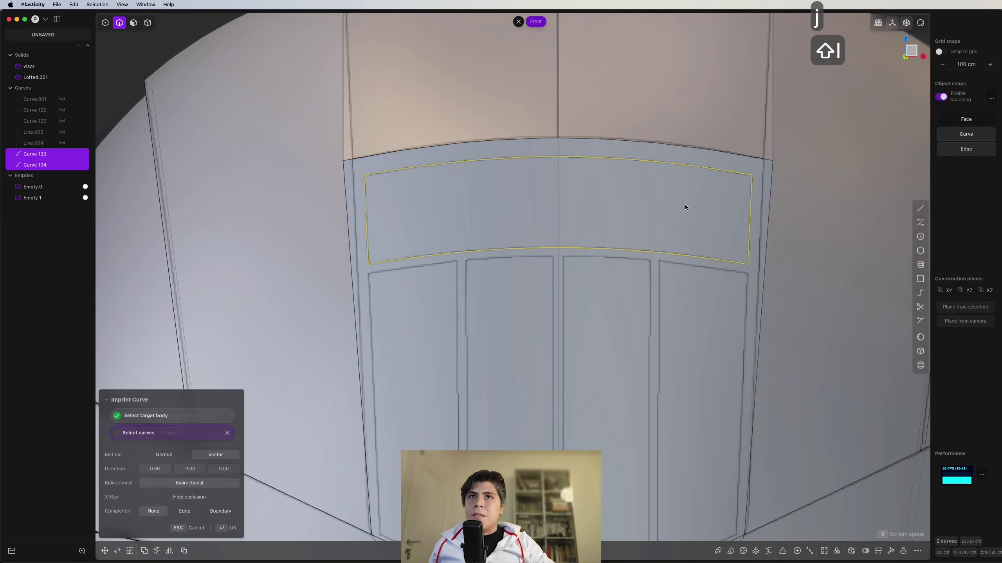
right_click(684, 204)
middle_click_drag(685, 204, 595, 260)
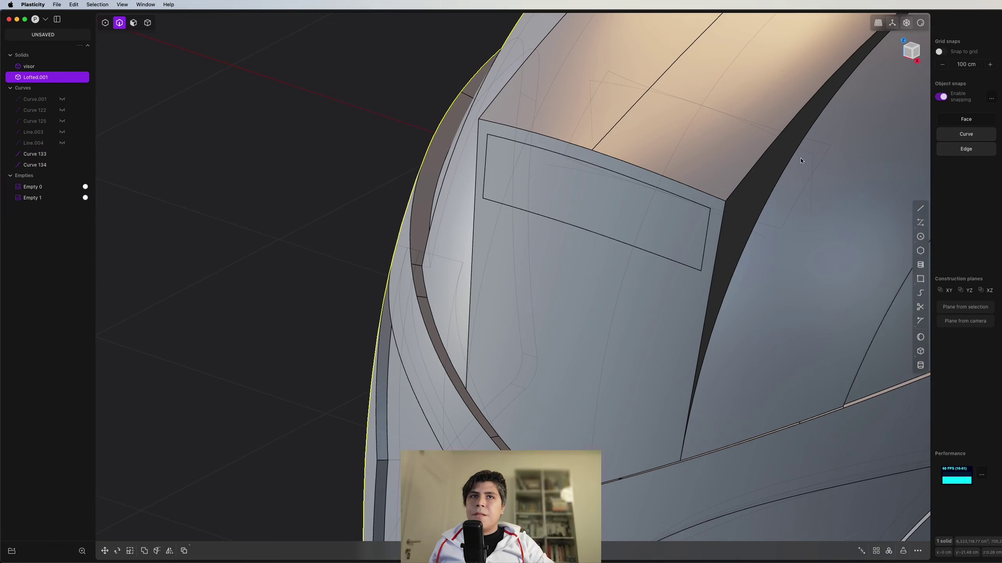
In front view, trace the right half of the lower panels' shared top edge with a curve from the centreline to the outer corner.
key("1")
scroll(599, 185, "up", 4)
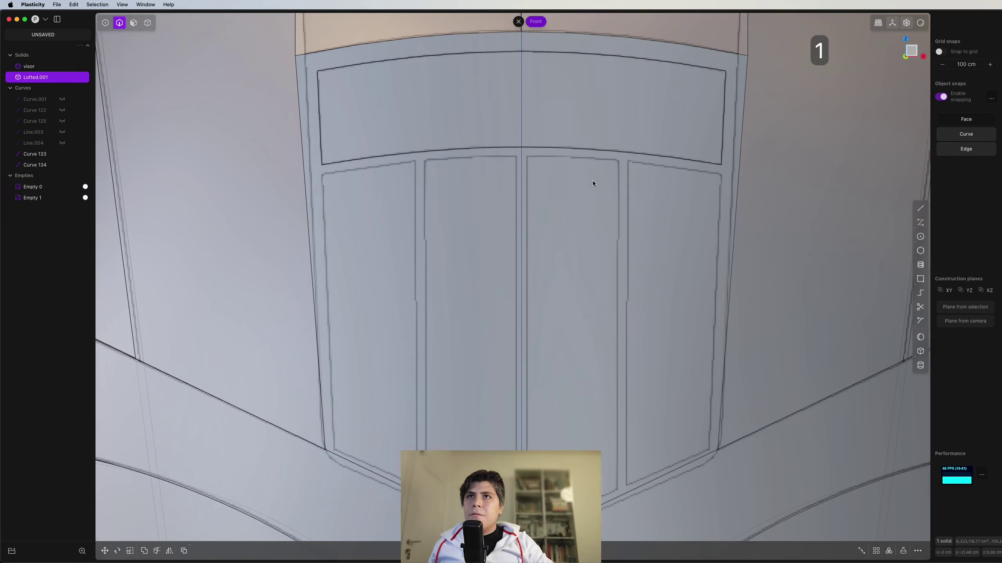
key("ctrl+super+c")
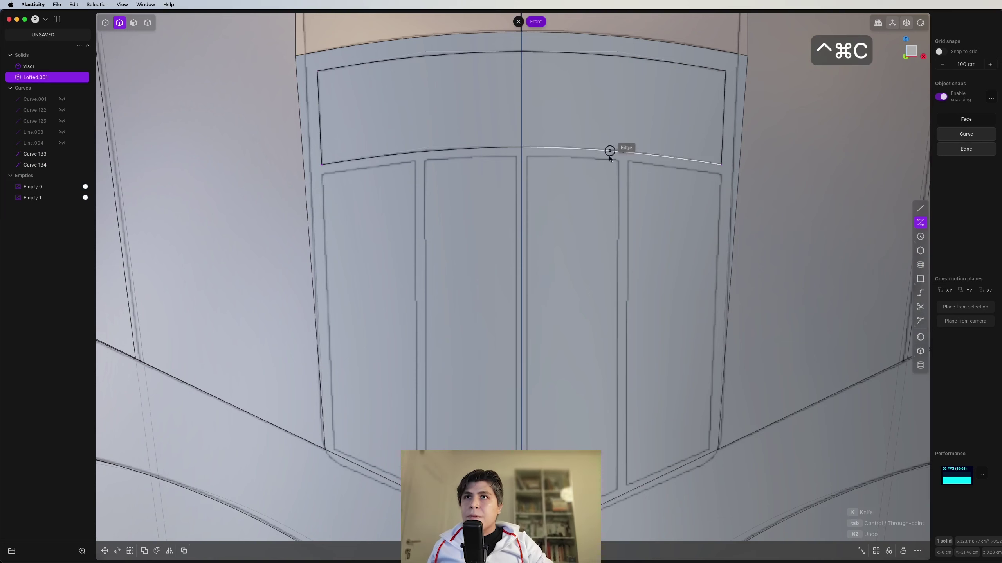
left_click(521, 156)
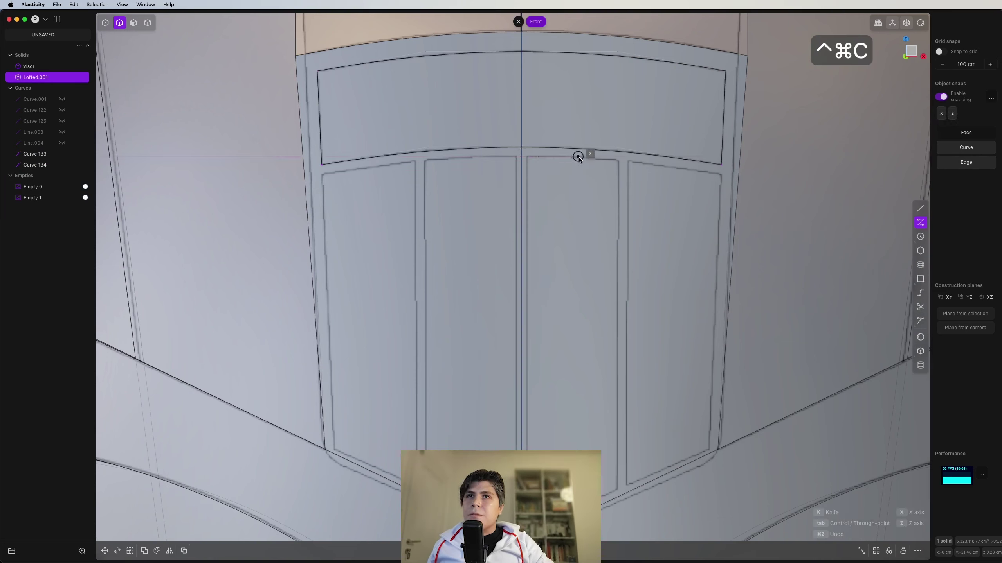
left_click(722, 176)
key("Return")
Mirror the lower panels' top-edge curve across the X axis and join both halves into one curve about 96 cm long.
key("alt+x")
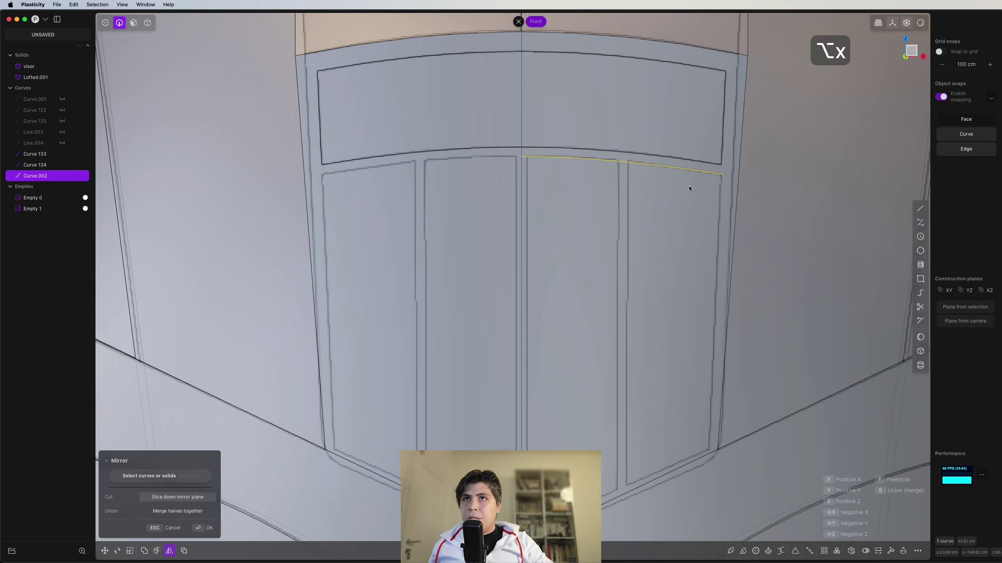
key("2")
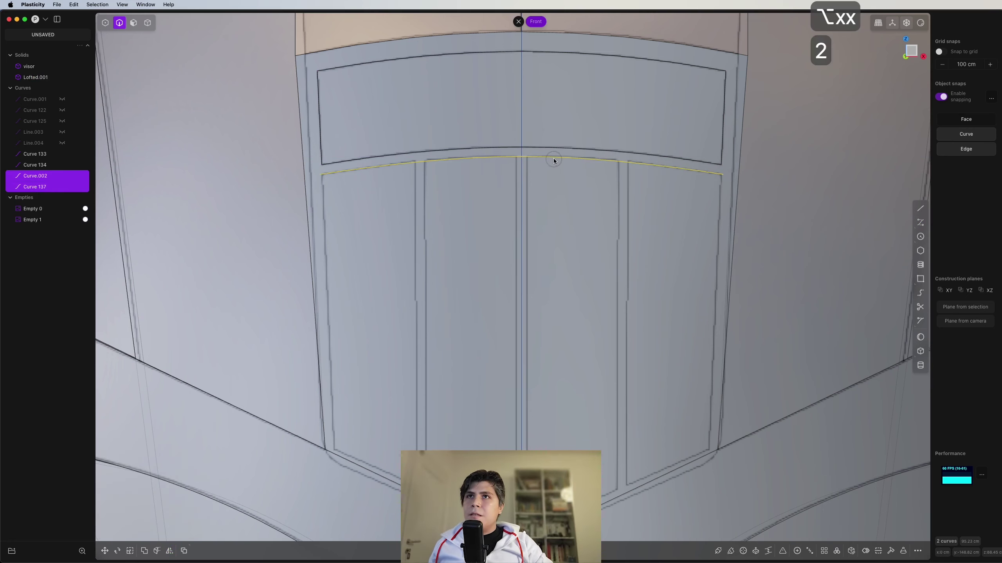
key("j")
scroll(553, 158, "down", 5)
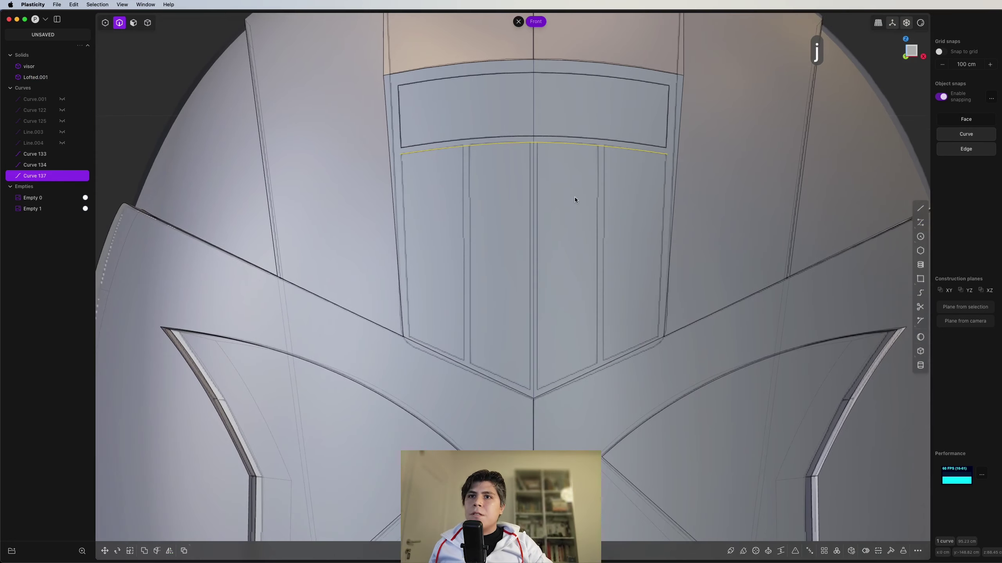
Trace the outer right lower panel's sides and slanted bottom with a polyline about 162 cm long, ending on the shared top curve.
scroll(577, 217, "up", 5)
key("shift+a")
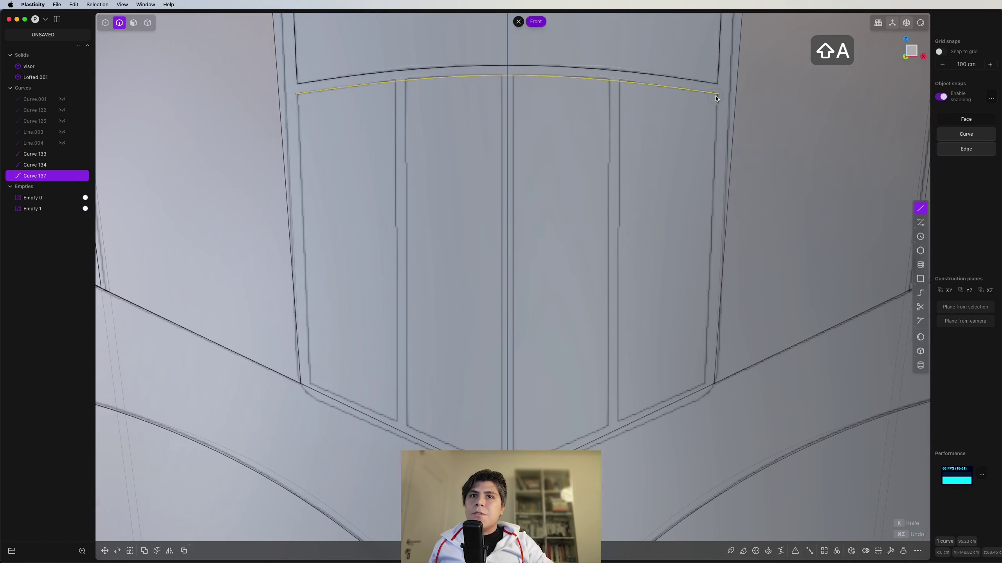
left_click(715, 96)
scroll(701, 368, "up", 2)
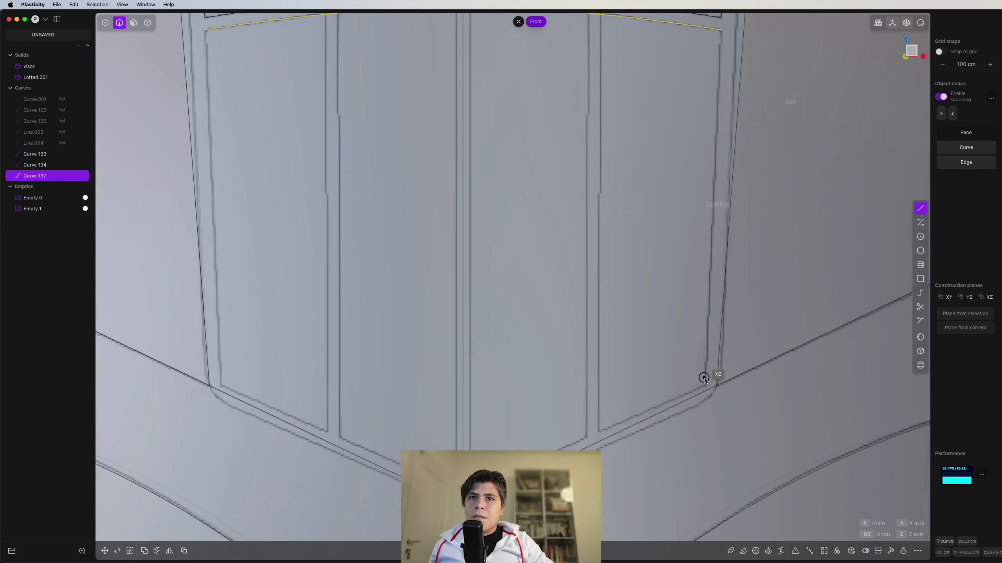
left_click(600, 433)
middle_click_drag(608, 231, 629, 365, "shift")
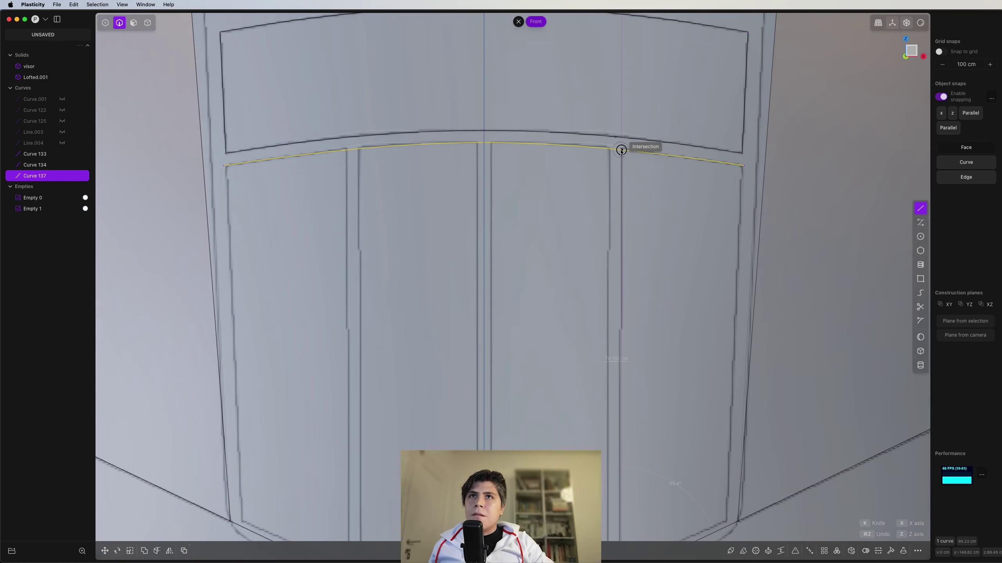
left_click(620, 150)
scroll(635, 192, "down", 4)
Trace the inner right lower panel's sides and slanted bottom with a polyline about 189 cm long, starting and ending on the top curve.
key("shift+a")
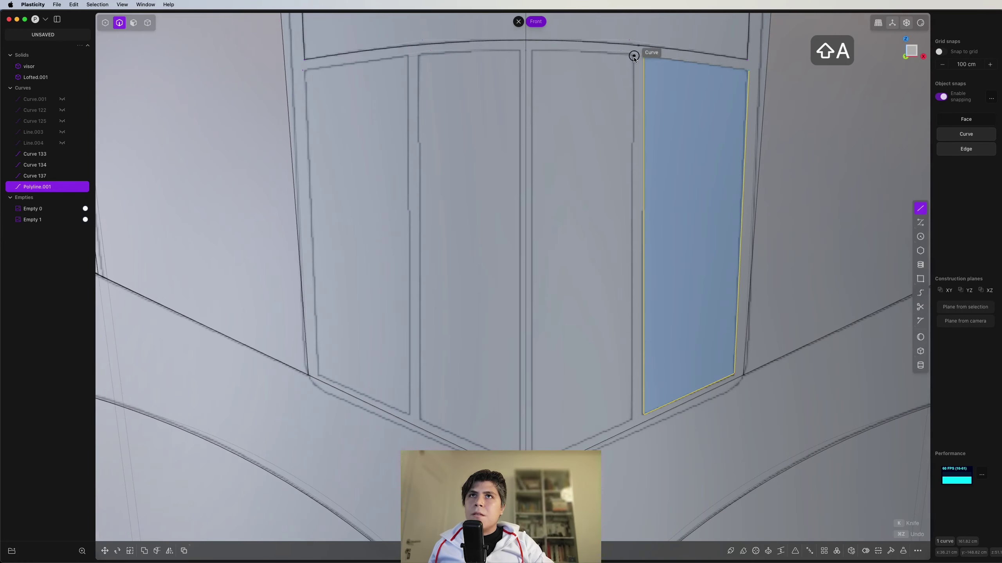
scroll(634, 56, "up", 5)
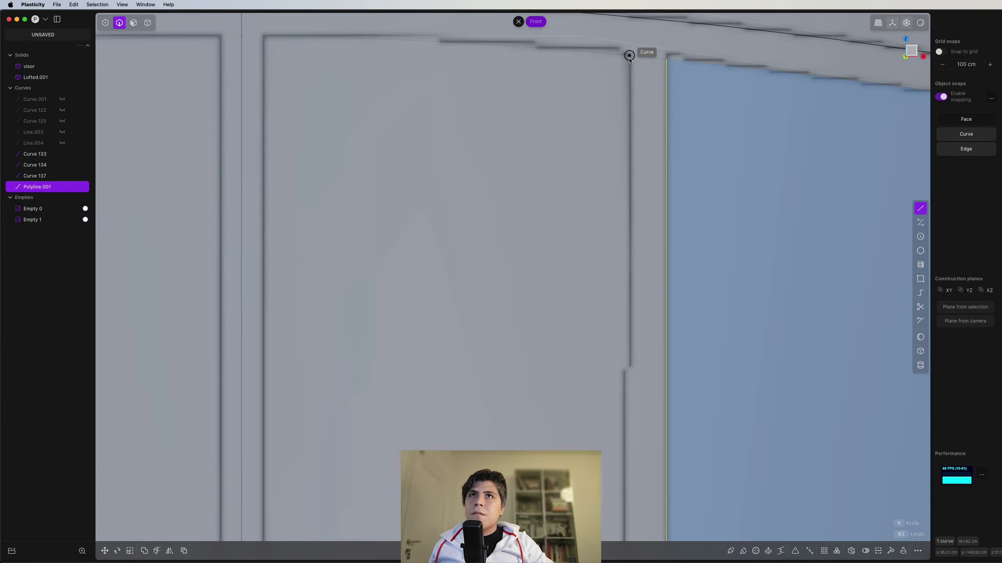
left_click(630, 56)
scroll(617, 96, "down", 5)
scroll(617, 346, "up", 4)
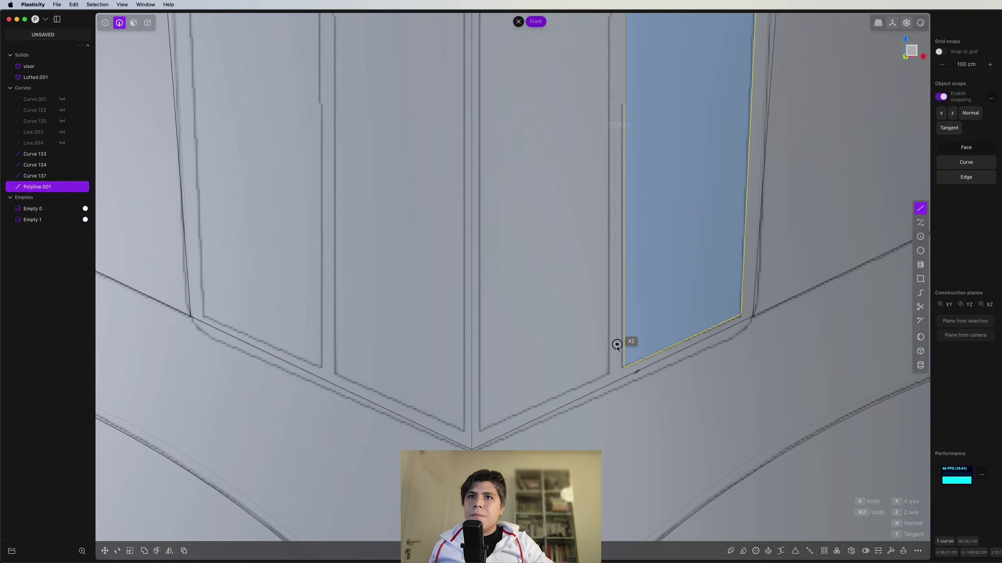
left_click(610, 373)
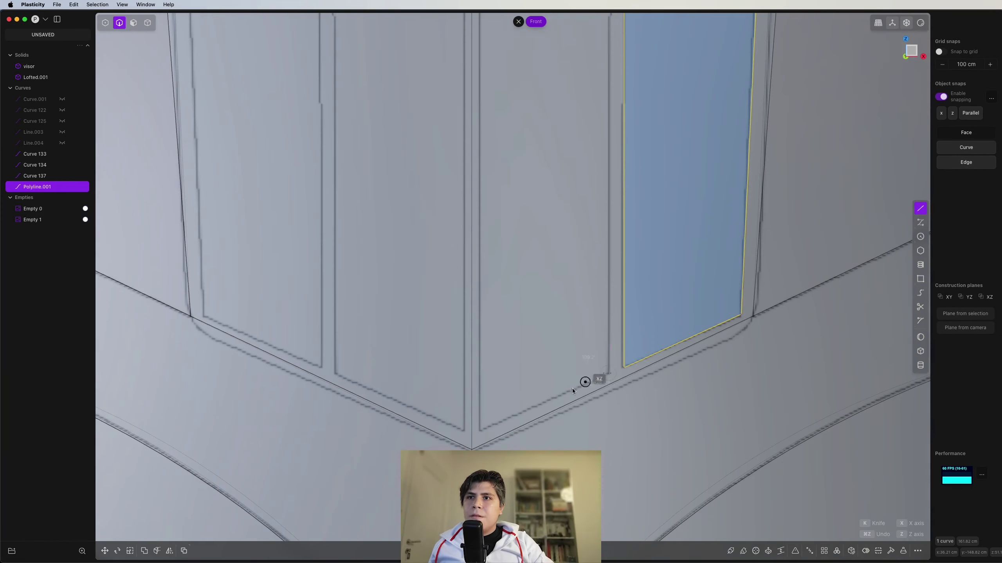
left_click(481, 432)
scroll(487, 190, "down", 4)
scroll(561, 152, "up", 4)
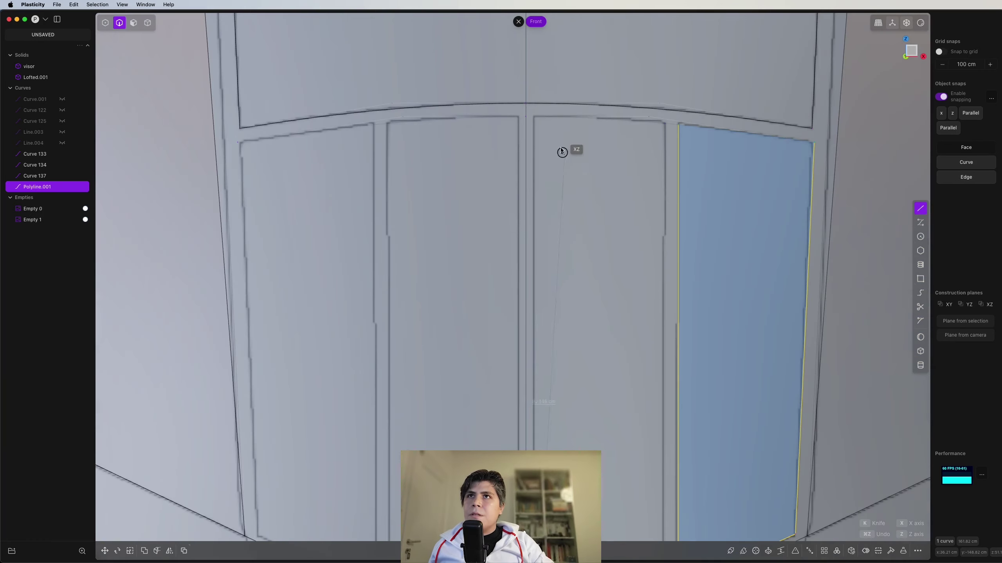
left_click(535, 117)
scroll(664, 220, "down", 3)
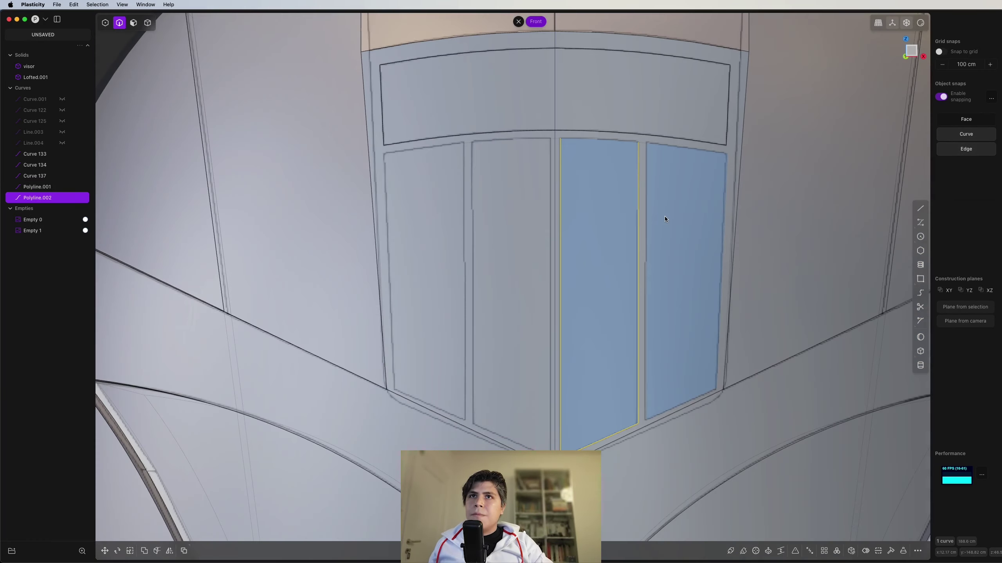
Mirror the two lower panel polylines across the X axis.
left_click(656, 220)
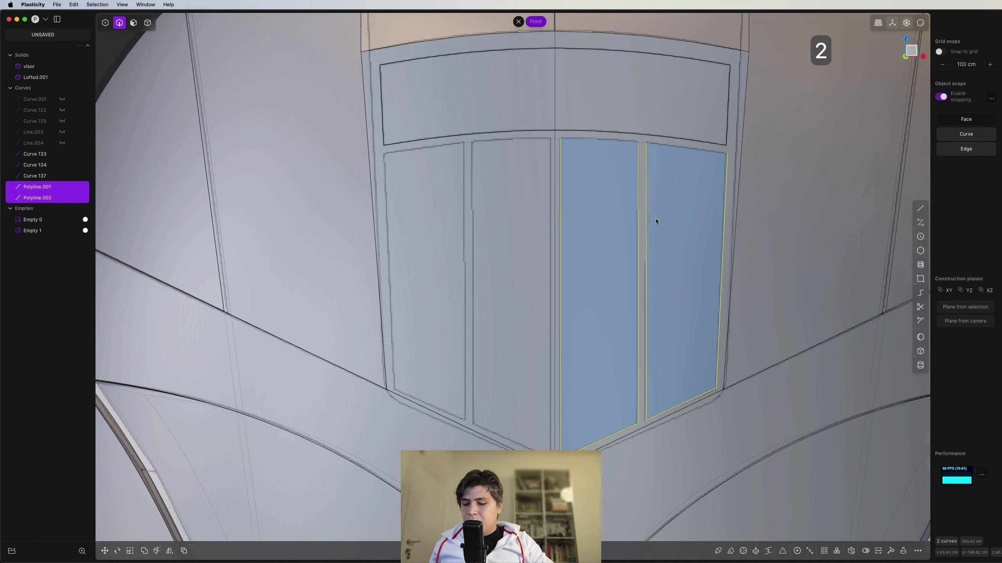
key("alt+x")
key("3")
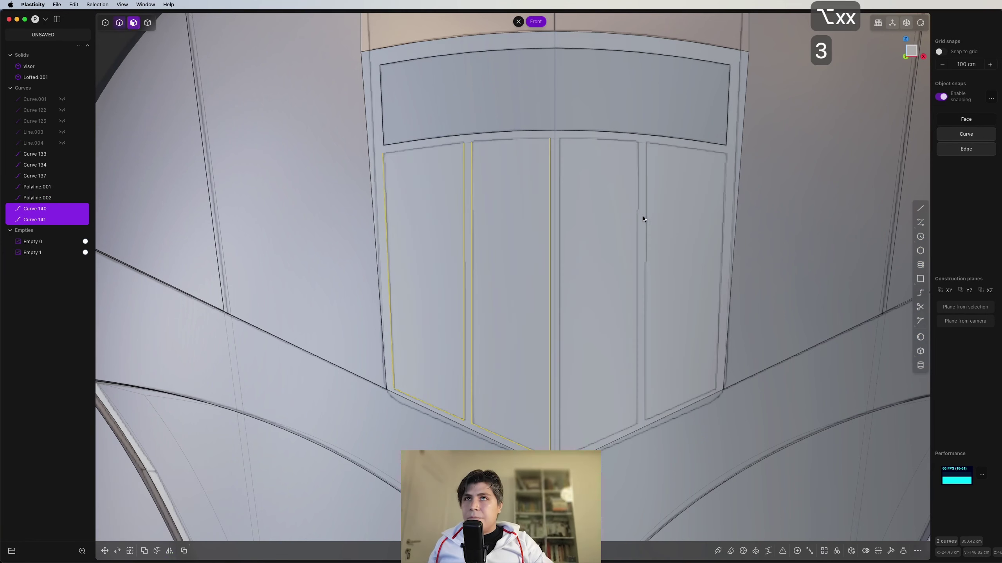
Imprint the shared top curve and all four lower panel outlines onto the helmet body.
key("2")
left_click(521, 137)
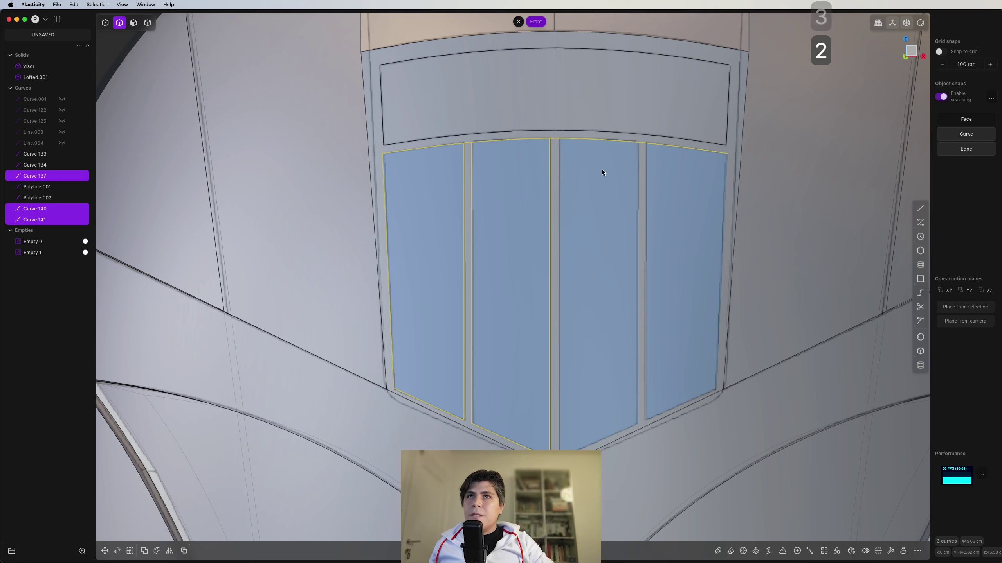
left_click(650, 163)
left_click(652, 164)
middle_click_drag(639, 176, 634, 180)
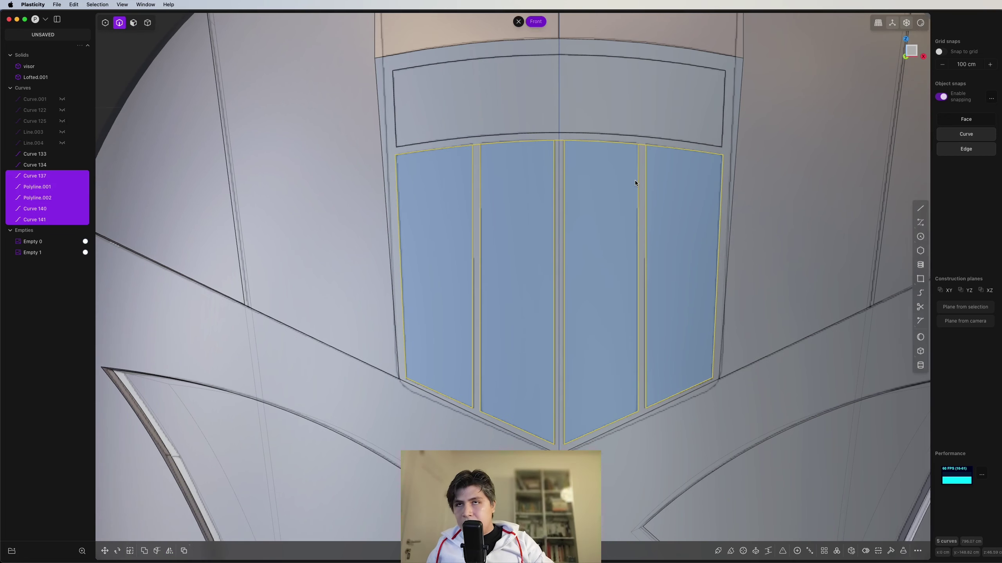
key("shift+i")
left_click(671, 100)
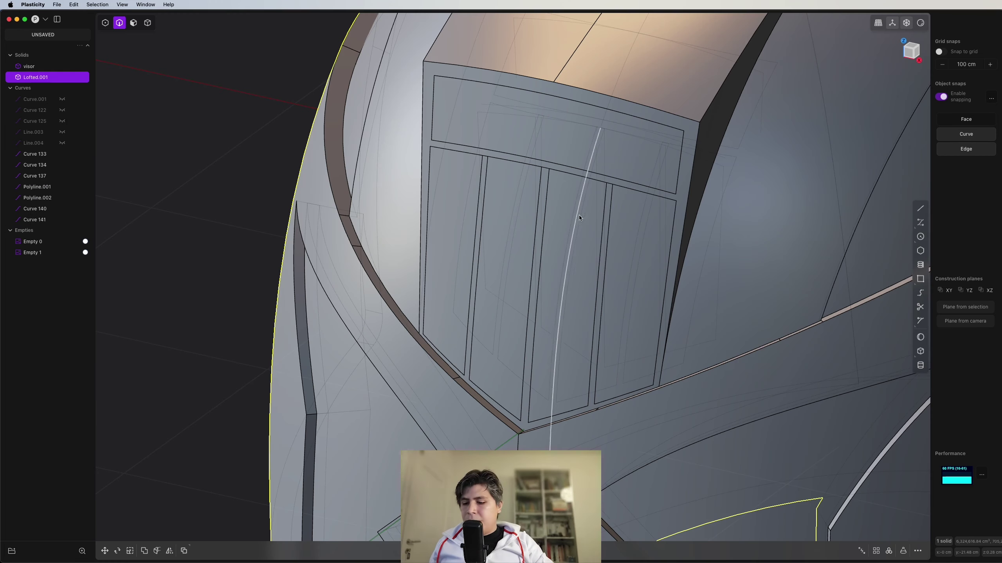
Offset the five imprinted forehead panel faces slightly outward so they stand proud of the crest's front.
key("3")
left_click(631, 219)
left_click(576, 223)
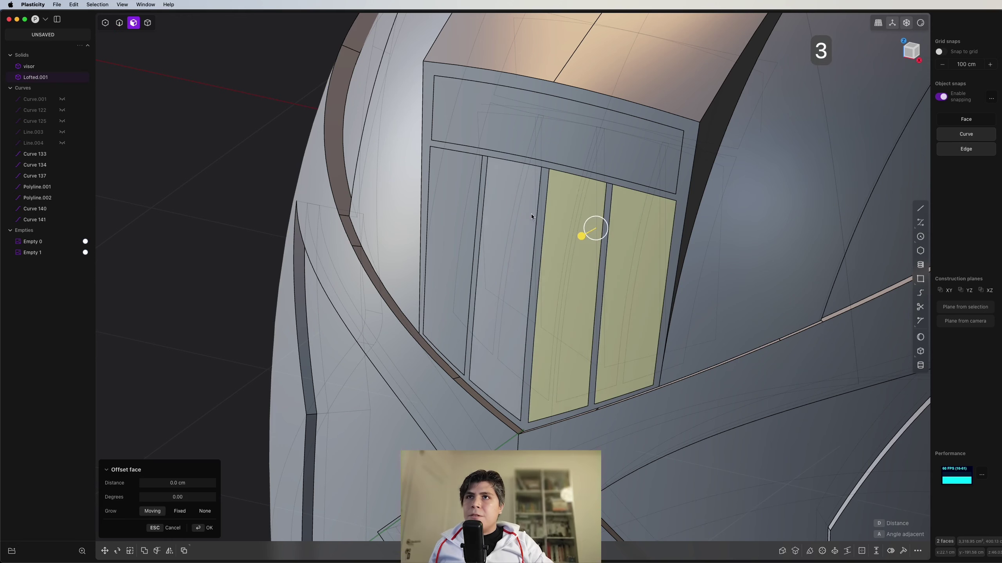
left_click(512, 211)
left_click(450, 200)
left_click(514, 139)
middle_click_drag(515, 140, 488, 141)
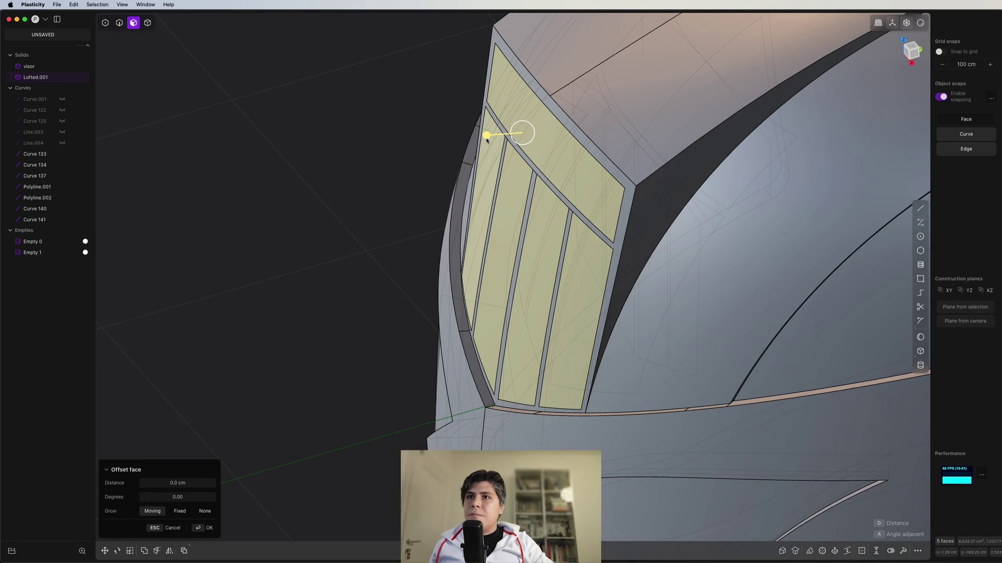
left_click_drag(487, 139, 479, 139)
middle_click_drag(479, 139, 456, 122)
left_click_drag(459, 122, 454, 122)
middle_click_drag(454, 122, 572, 280)
scroll(572, 282, "up", 5)
scroll(594, 273, "down", 5)
key("Return")
Isolate the helmet body by hiding the visor, curves and reference images, and turn off the X-ray display of hidden edges.
scroll(570, 272, "down", 3)
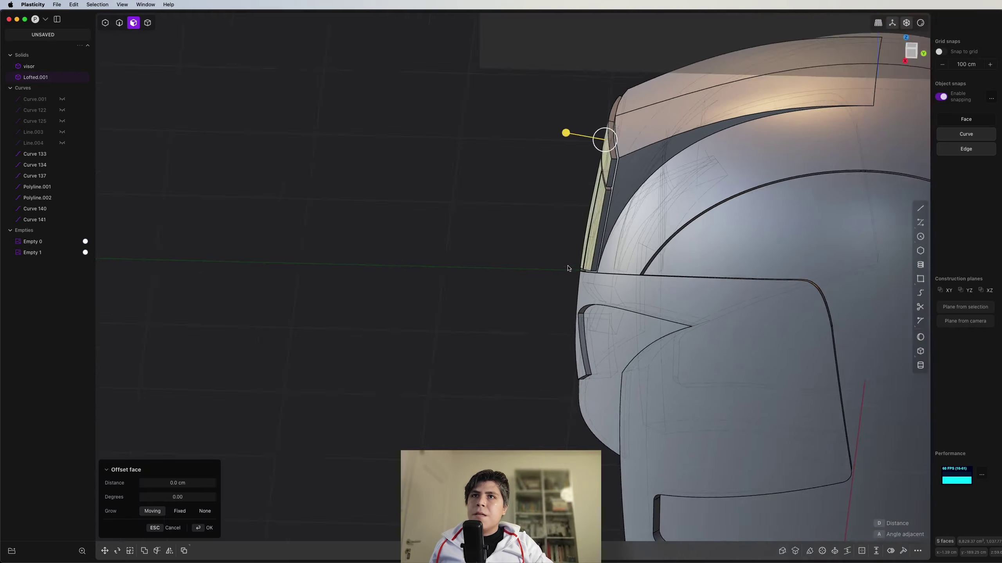
middle_click_drag(568, 268, 648, 180)
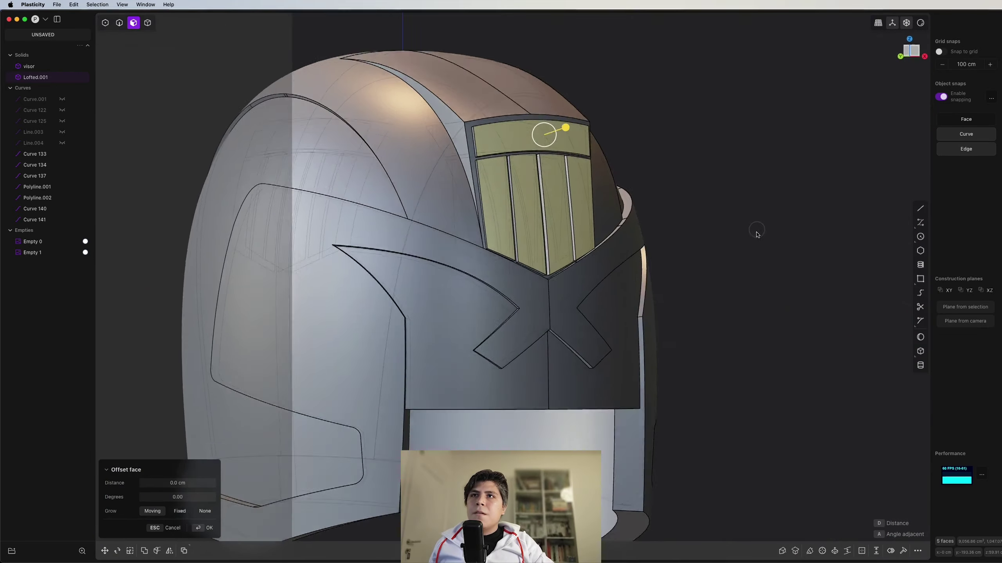
scroll(776, 243, "down", 5)
key("Escape")
scroll(603, 288, "down", 3)
key("4")
left_click(590, 314)
key("shift+h")
left_click(903, 27)
Delete the redundant topology of the helmet body.
scroll(623, 213, "up", 5)
middle_click_drag(611, 209, 599, 245)
scroll(702, 224, "down", 2)
scroll(708, 153, "up", 3)
middle_click_drag(708, 152, 795, 93)
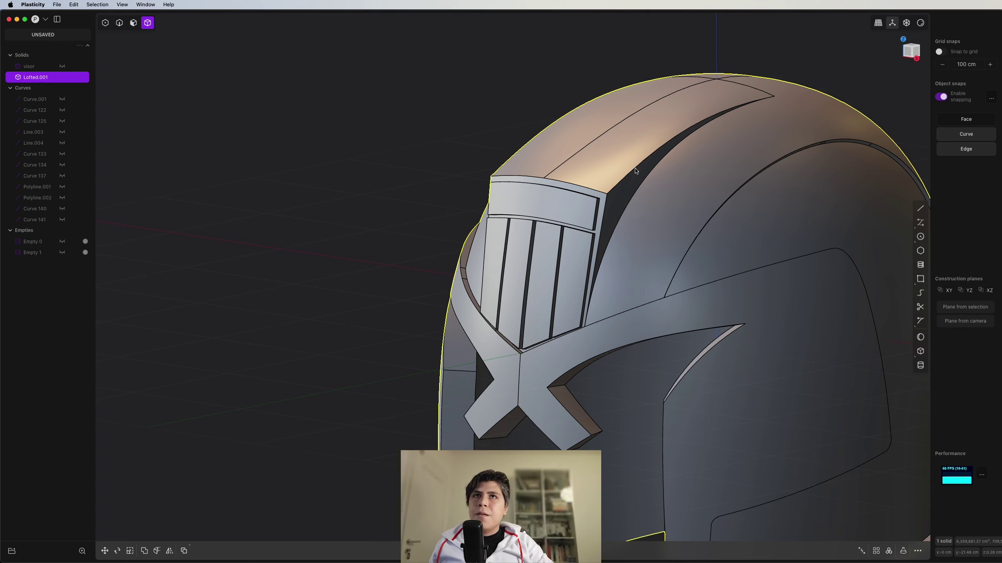
scroll(636, 171, "down", 3)
type("fred")
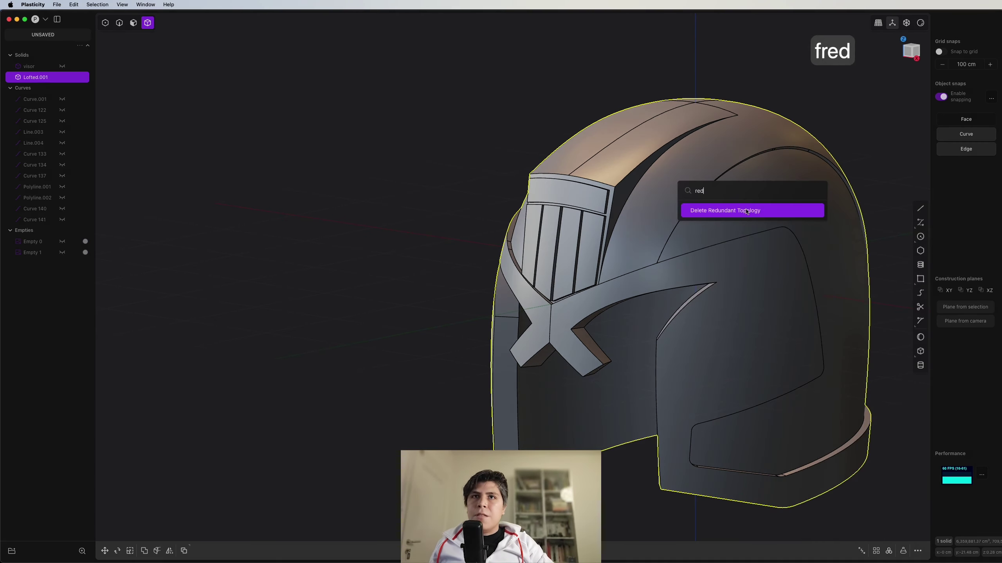
left_click(747, 212)
middle_click_drag(747, 212, 486, 224)
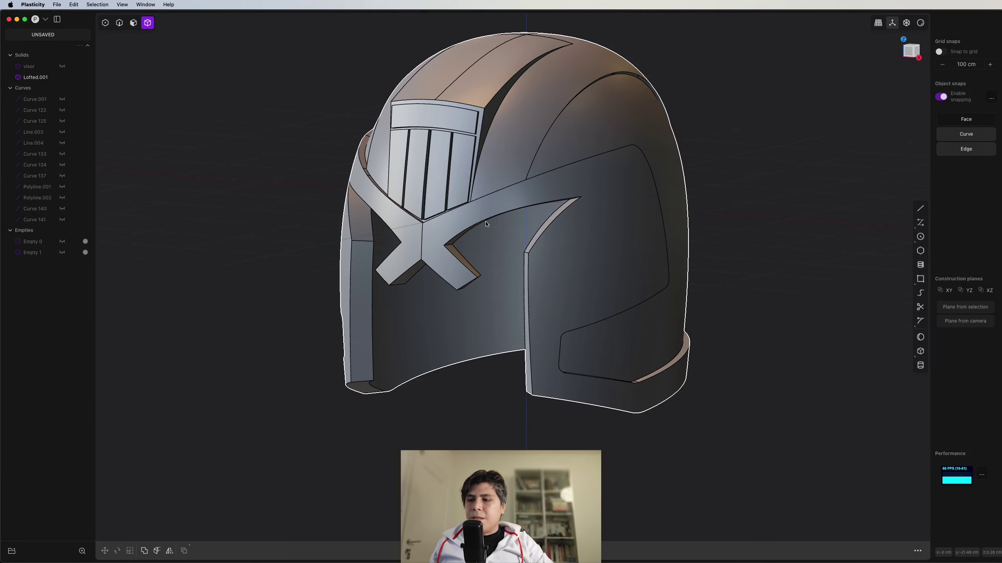
Fillet all boundary edges of the two side-and-brow faces on the helmet with a distance of 1.19 cm.
left_click(613, 201)
middle_click_drag(612, 202, 706, 198)
left_click(520, 193, "shift")
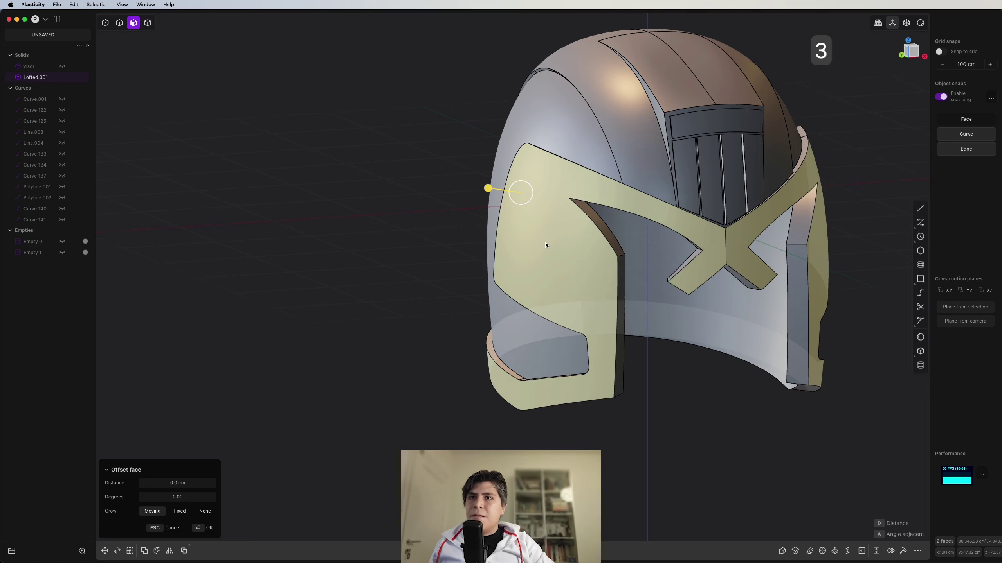
key("ctrl+2")
key("f")
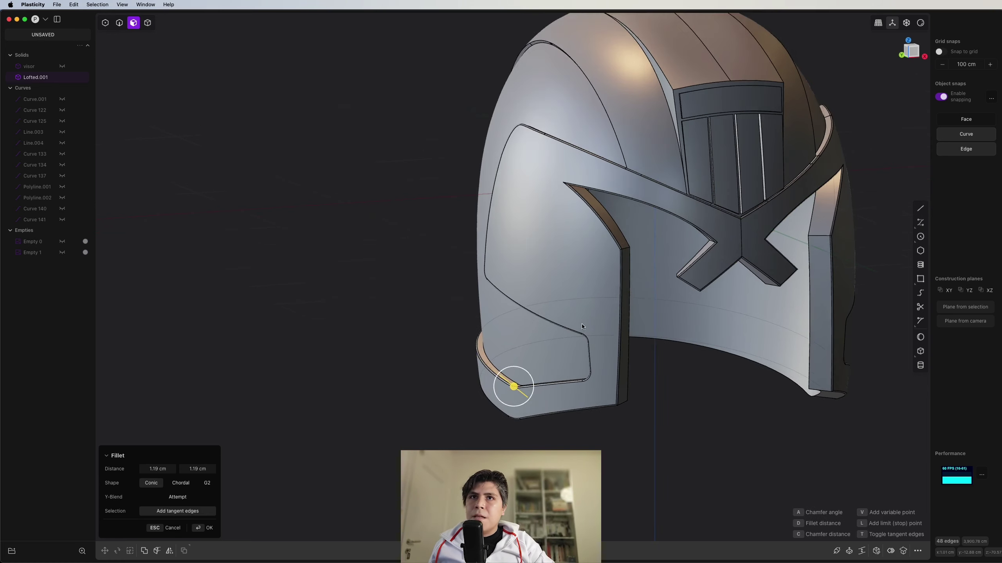
Chamfer the boundary edges of the raised forehead panel faces by about 0.8 cm.
scroll(655, 334, "up", 5)
scroll(680, 177, "down", 5)
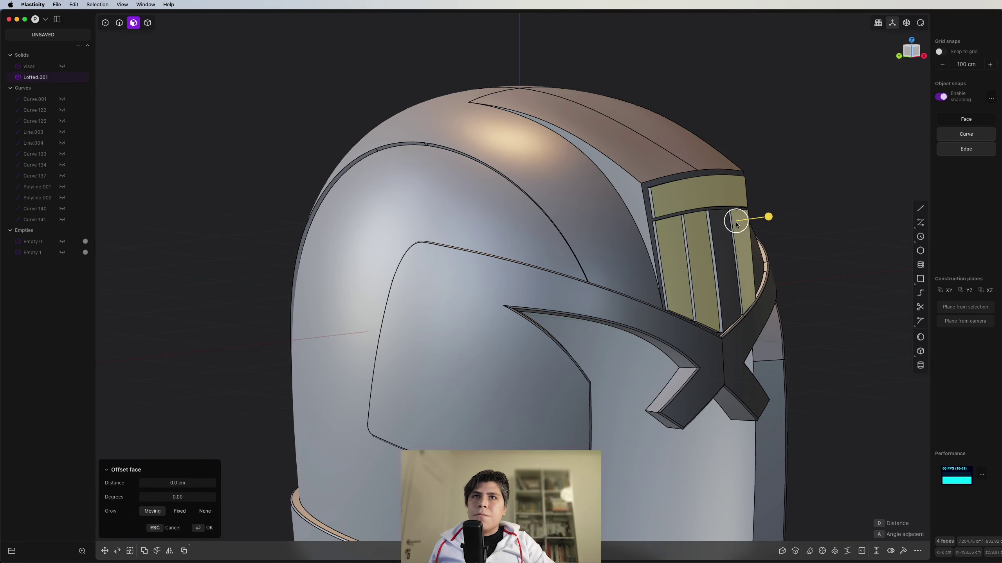
scroll(731, 256, "up", 2)
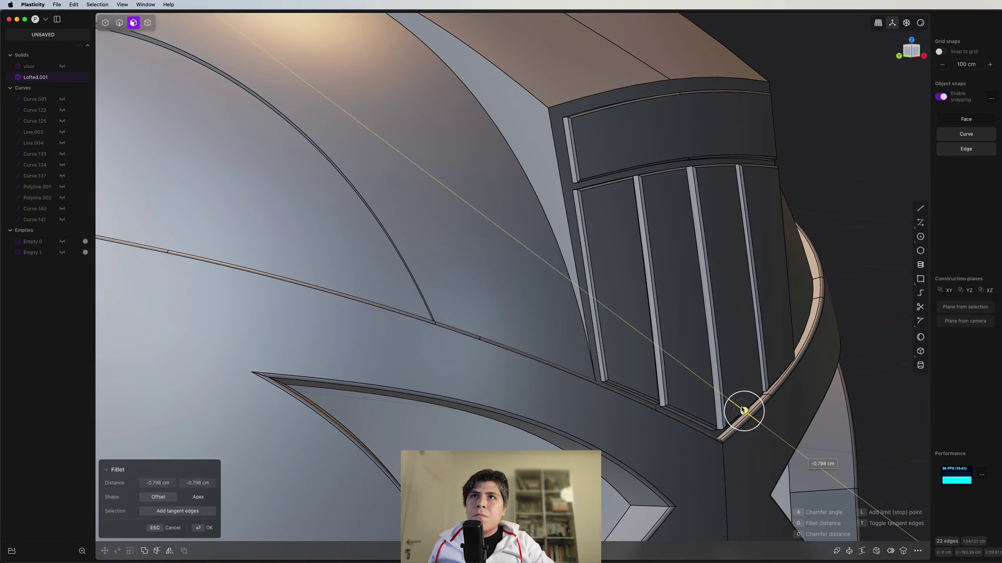
scroll(748, 412, "down", 10)
key("Return")
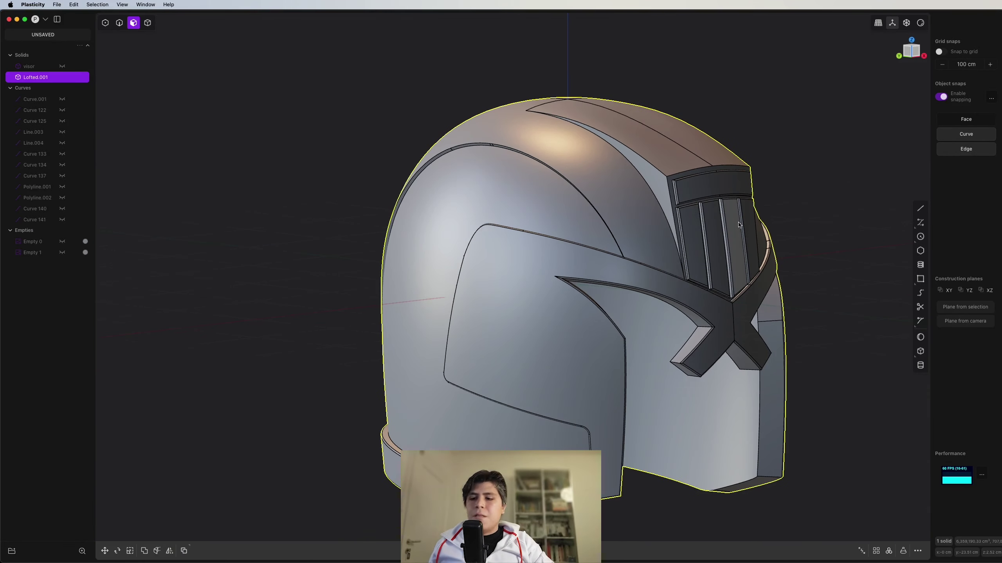
Apply a small fillet to the arched seam edges running over the side of the helmet.
key("shift+super+e")
middle_click_drag(739, 225, 597, 279)
key("shift+super+e")
key("2")
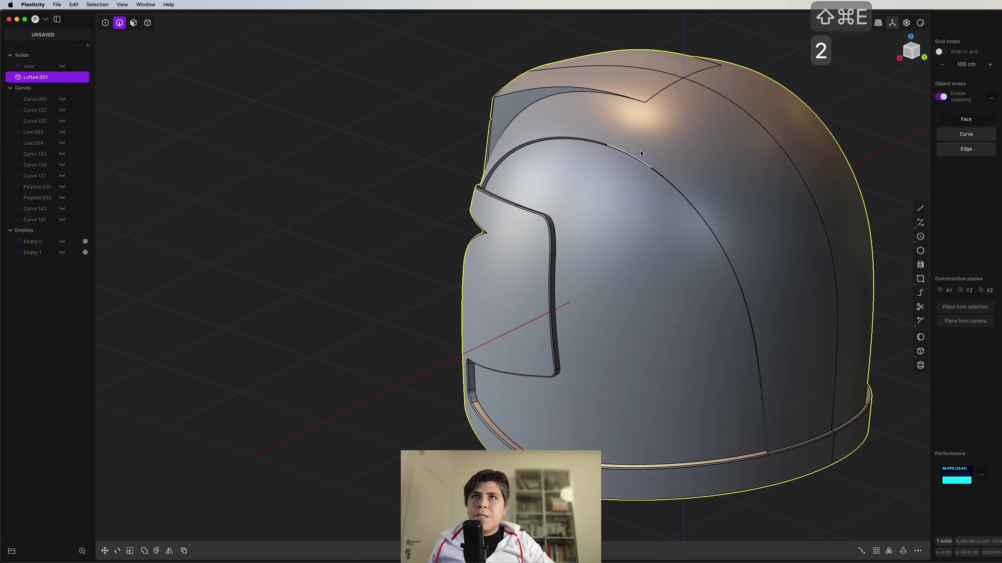
double_click(628, 152)
middle_click_drag(627, 158, 556, 241)
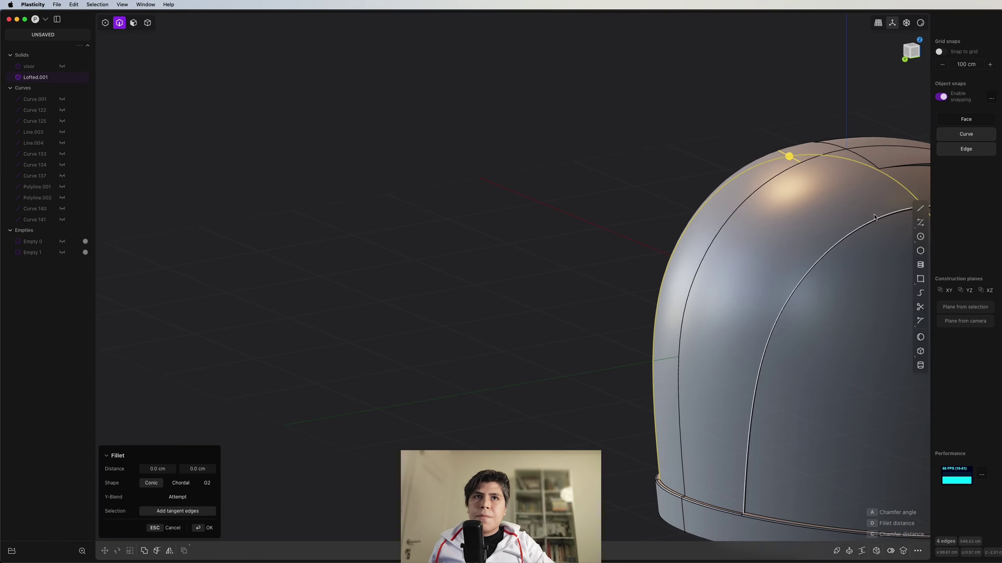
middle_click_drag(873, 217, 648, 163)
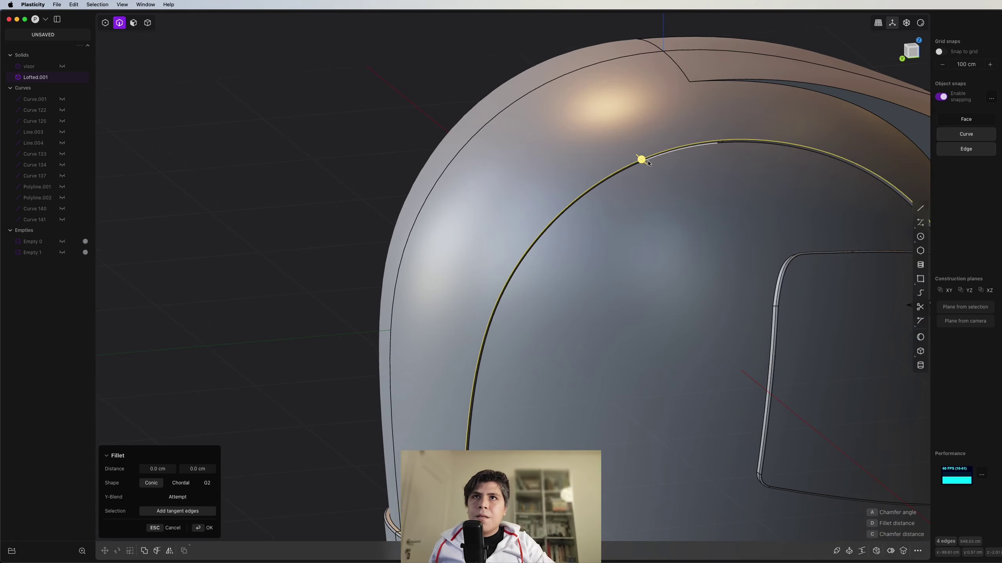
left_click_drag(641, 159, 642, 159)
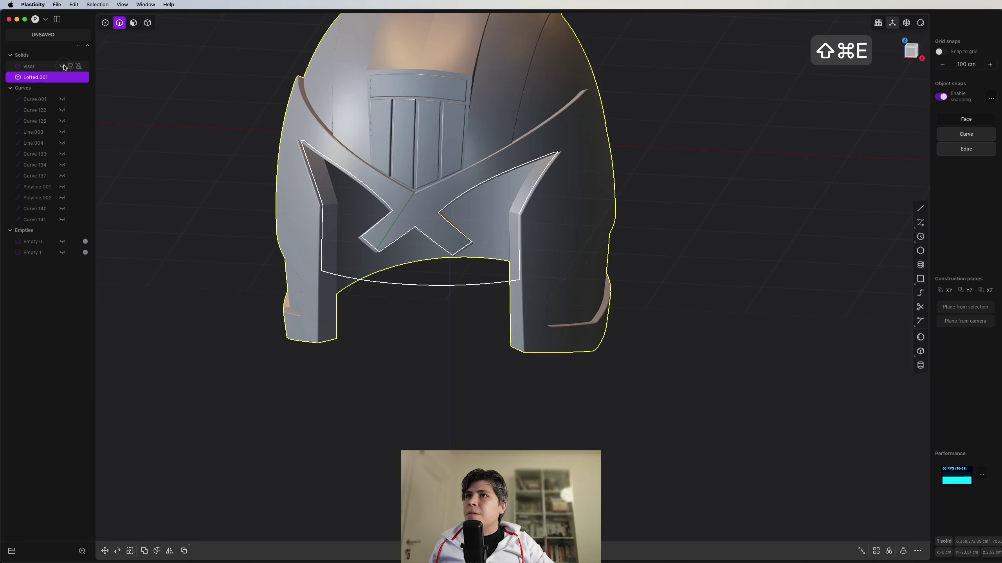
Unhide the visor, clear the selection and turn the display of the model's edge lines back on.
left_click(63, 68)
middle_click_drag(451, 157, 686, 245, "shift")
scroll(687, 244, "down", 2)
middle_click_drag(639, 213, 658, 142)
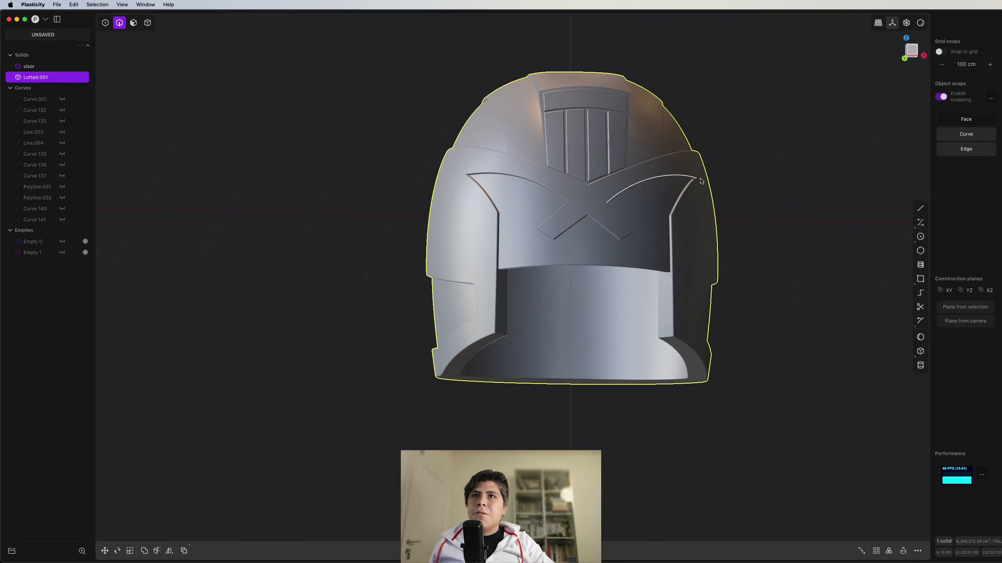
left_click(734, 204)
middle_click_drag(734, 203, 846, 223)
key("shift+super+e")
mouse_move(741, 222)
middle_mouse_down()
mouse_move(639, 229)
mouse_move(745, 222)
middle_mouse_up()
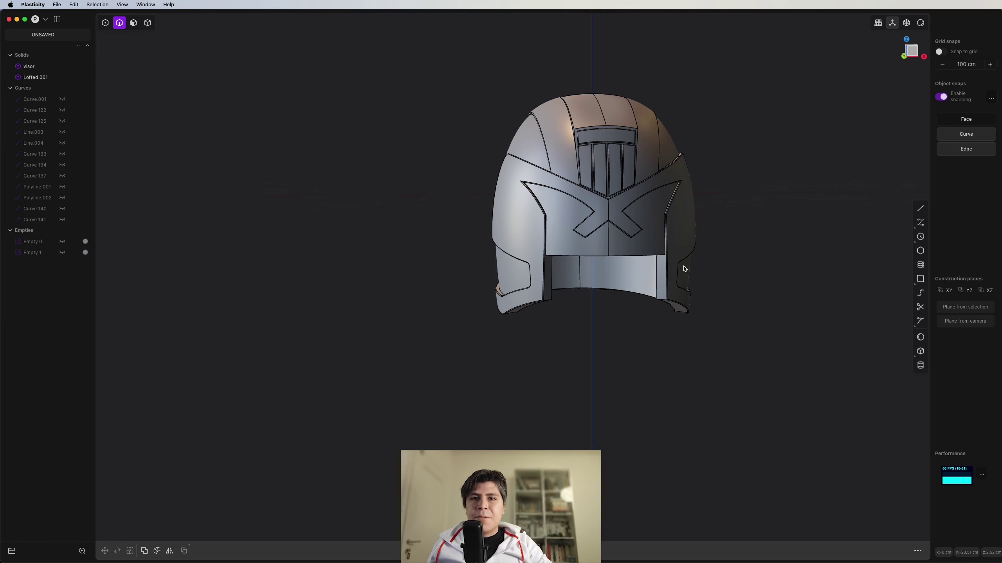
middle_click_drag(736, 286, 719, 330, "shift")
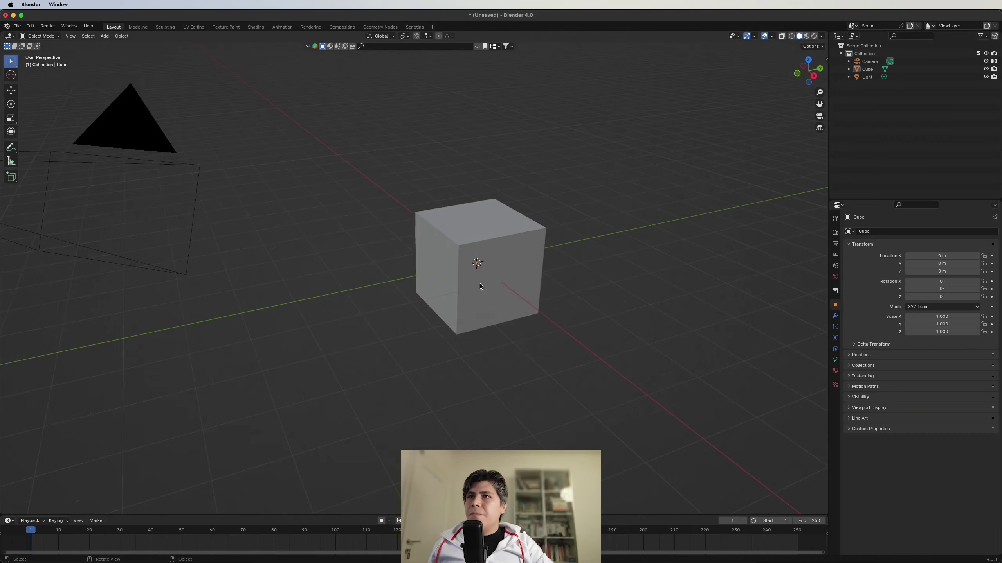
Switch to Blender and delete the default cube from the new scene.
scroll(513, 269, "up", 3)
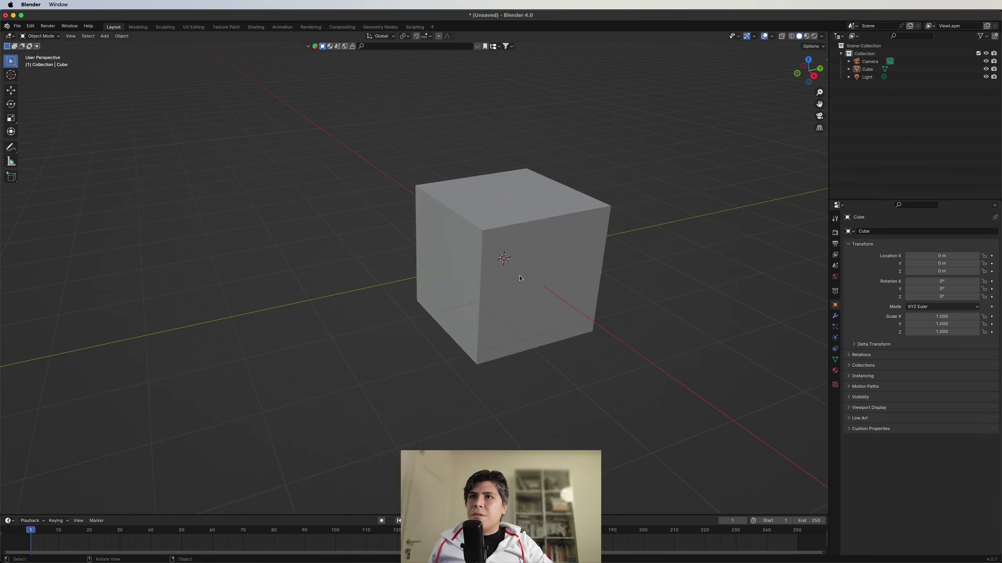
left_click(551, 298)
key("x")
left_click(518, 277)
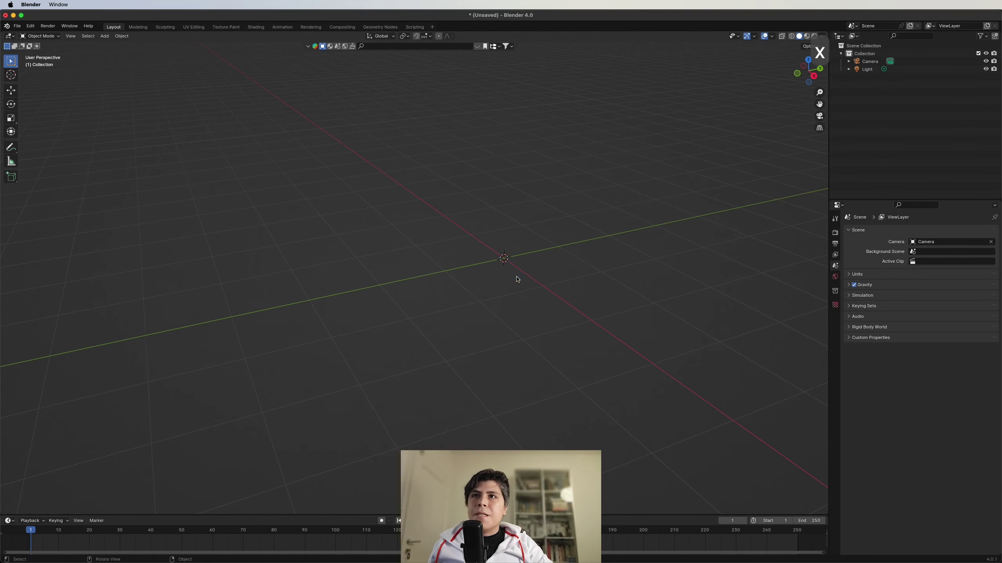
scroll(594, 271, "down", 5)
Switch to Plasticity and draw an L-shaped polyline behind and beneath the helmet in the right view.
key("super+Tab")
scroll(552, 284, "down", 4)
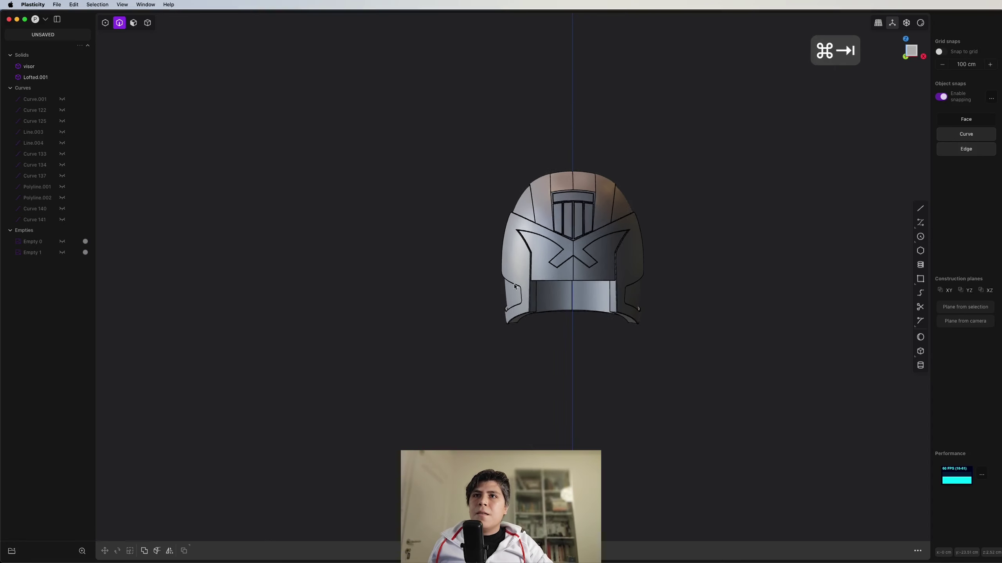
middle_click_drag(513, 283, 618, 296)
left_click(918, 50)
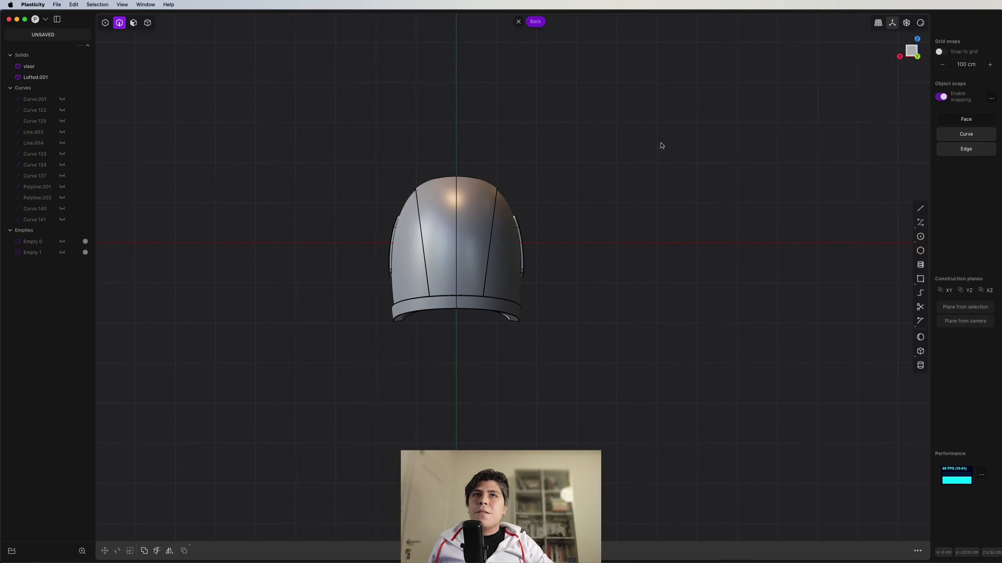
key("3")
key("shift+a")
scroll(686, 122, "down", 4)
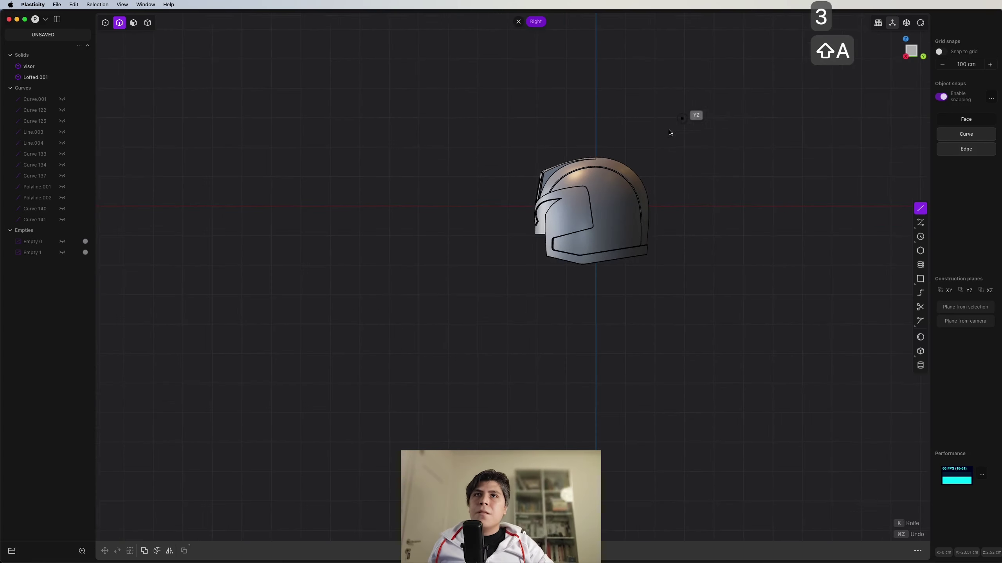
middle_click_drag(671, 131, 575, 256, "shift")
left_click(628, 85)
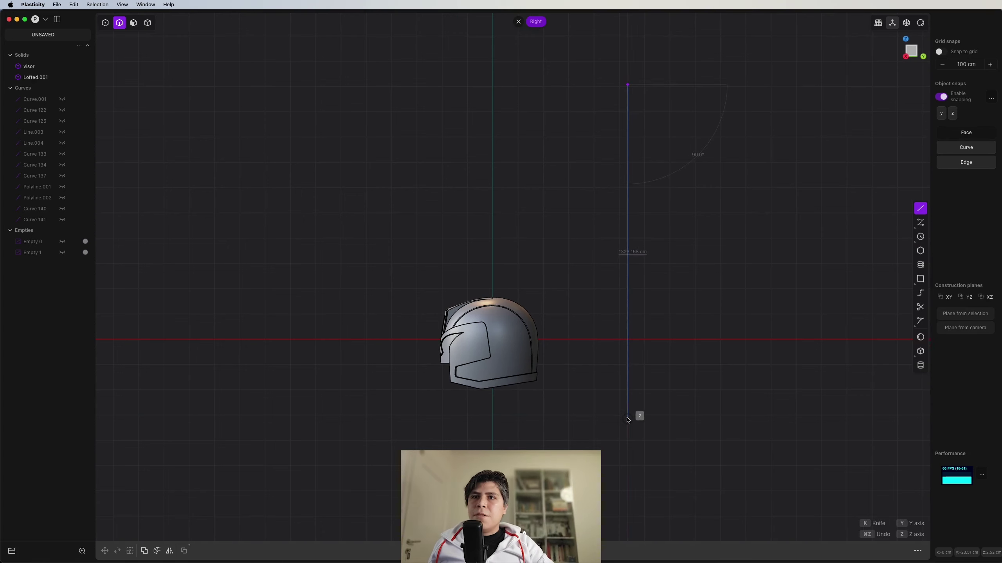
left_click(628, 416)
left_click(236, 416)
key("Return")
Round the corner of the L-shaped polyline with a large fillet to form a smooth backdrop profile.
key("1")
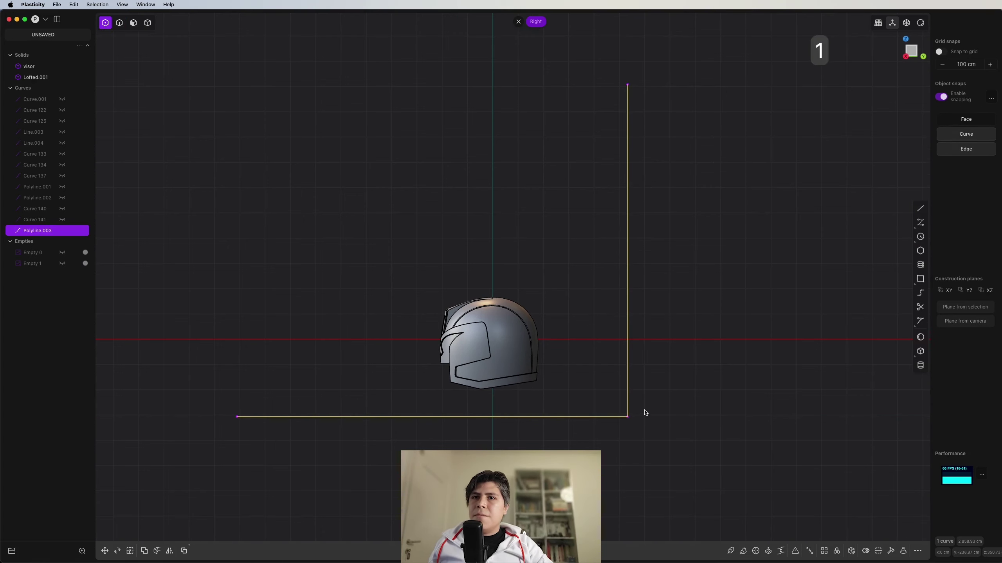
left_click(628, 417)
key("b")
left_click(590, 409)
right_click(590, 410)
middle_click_drag(591, 409, 679, 422)
Try to extrude the rounded L-shaped profile into a sheet on one side of the helmet.
key("e")
left_click(390, 362)
left_click_drag(389, 363, 363, 362)
right_click(363, 362)
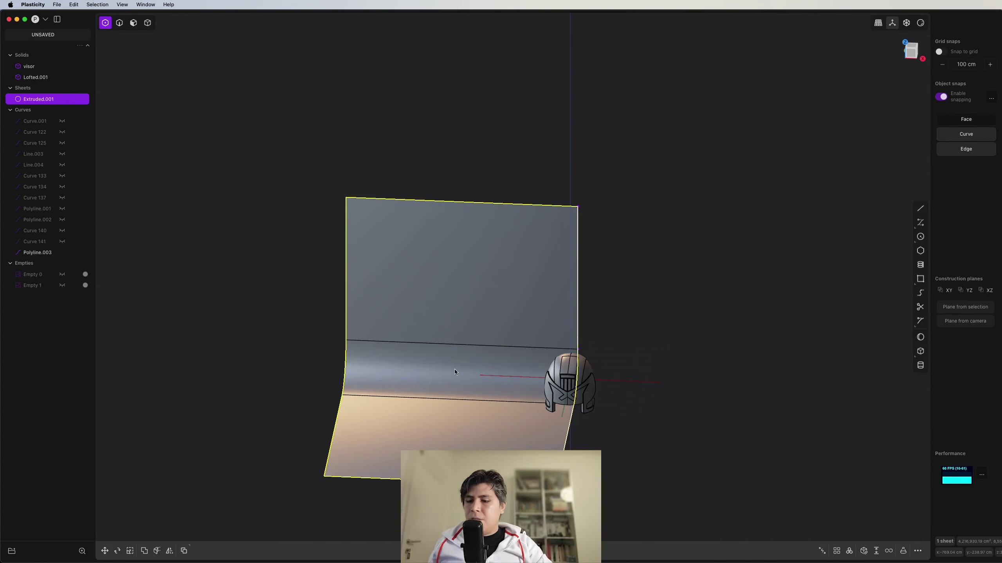
key("super+z")
Extrude the rounded L-shaped profile into a wide backdrop sheet and move it sideways until it is centred on the helmet.
key("e")
left_click_drag(614, 347, 214, 342)
right_click(215, 342)
key("4")
key("g")
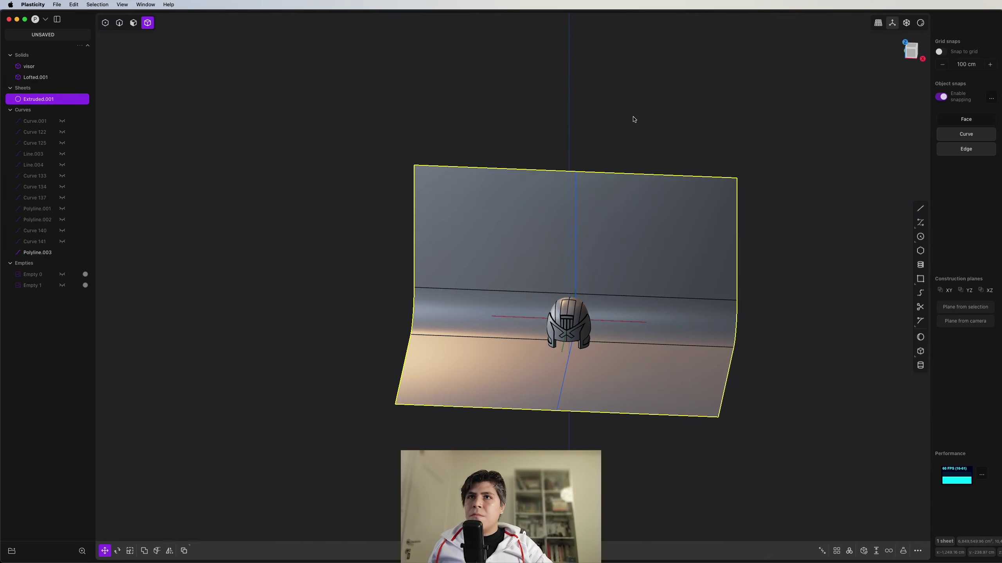
left_click(607, 300)
Switch to Blender, enable the Plasticity live link and refresh it to import the helmet, visor and backdrop.
key("super+Tab")
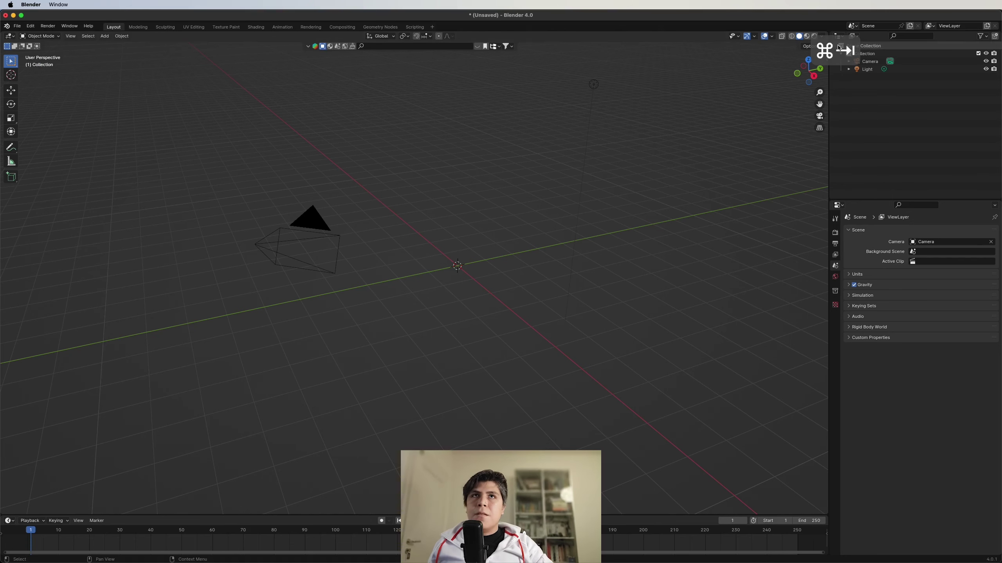
key("n")
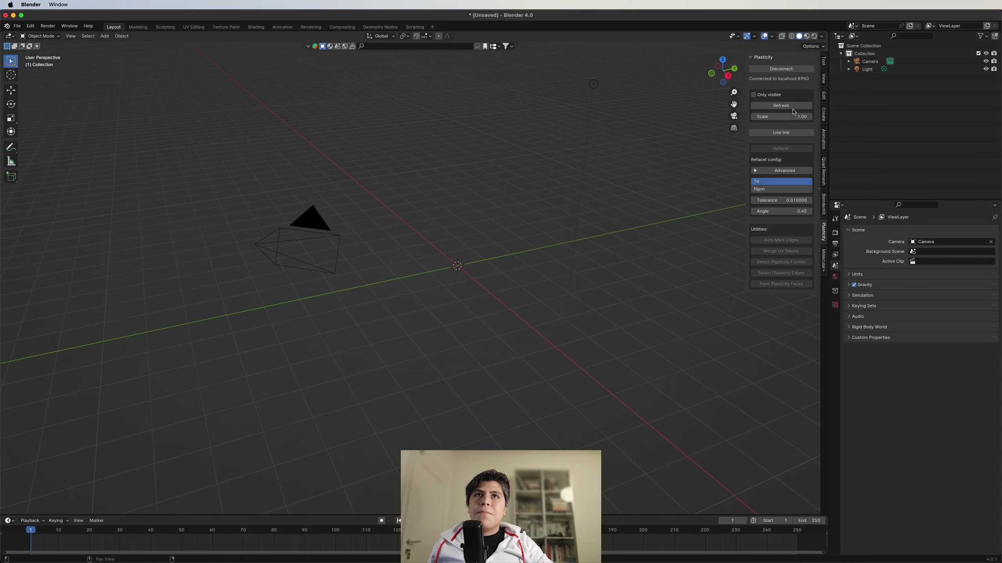
left_click(781, 135)
left_click(791, 107)
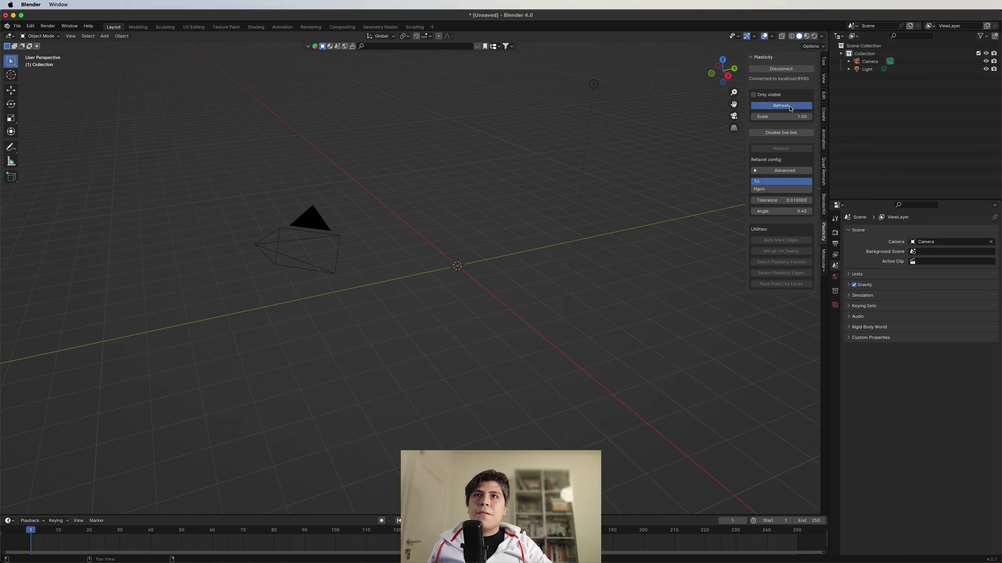
Examine the imported helmet's shading in Blender, especially the crown and the top of the forehead crest.
middle_click_drag(431, 288, 324, 351)
scroll(510, 193, "up", 10)
scroll(552, 199, "down", 8)
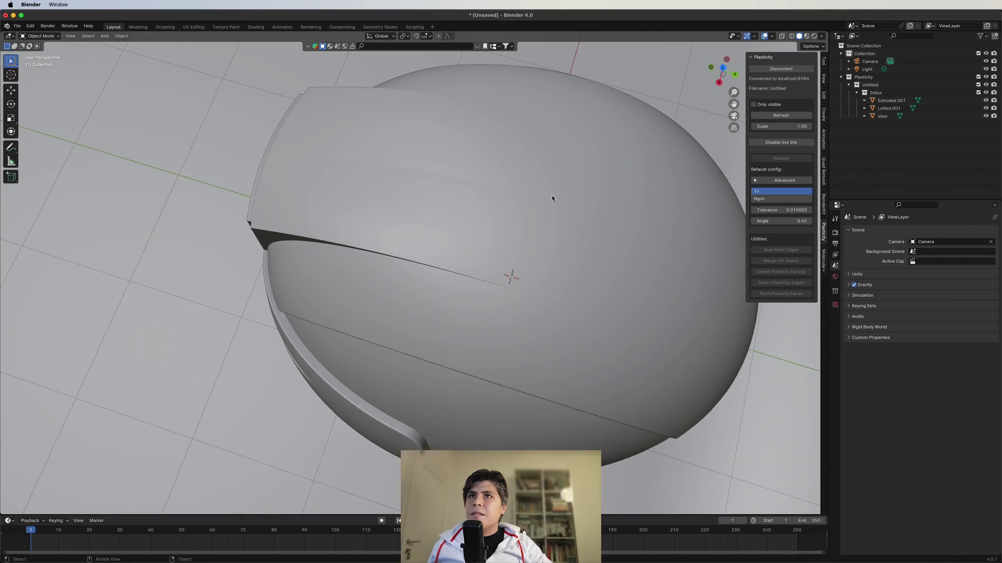
middle_click_drag(552, 199, 484, 204)
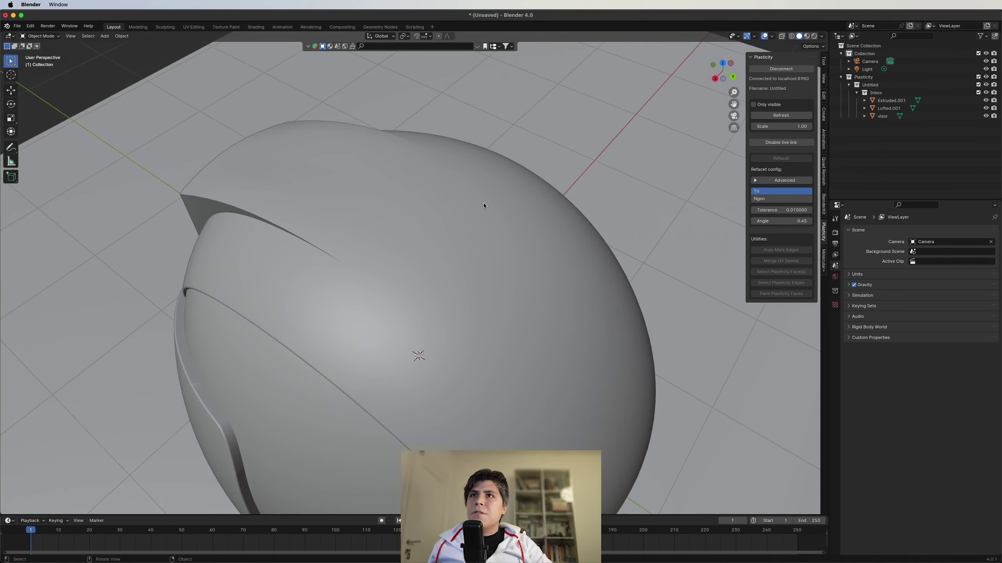
middle_click_drag(404, 213, 530, 181)
scroll(483, 247, "up", 3)
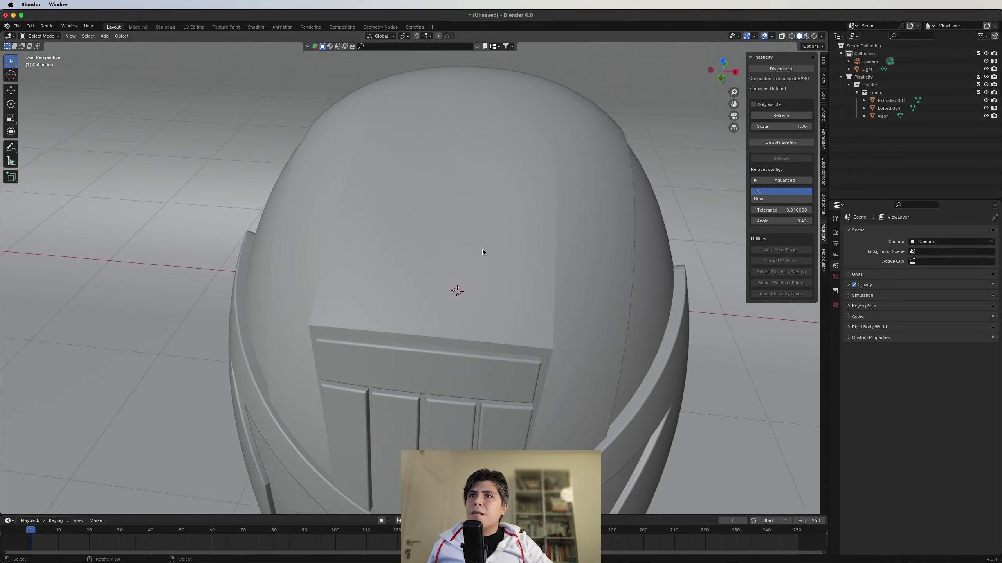
middle_click_drag(482, 248, 519, 213)
scroll(509, 186, "up", 3)
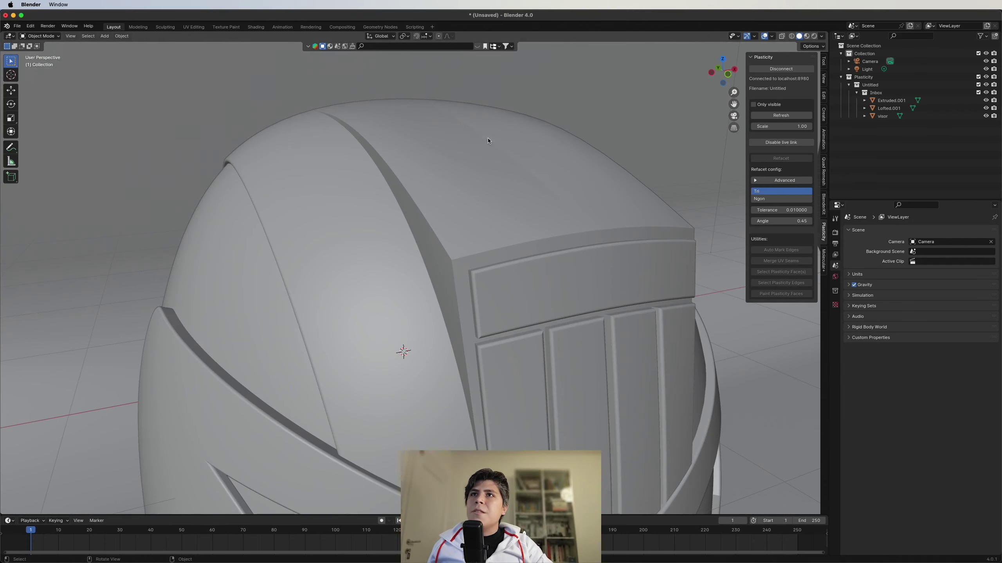
scroll(554, 209, "down", 5)
middle_click_drag(554, 209, 404, 204)
Compare the forehead crest's top surface and its blend into the crown between Plasticity and Blender.
key("super+Tab")
scroll(593, 342, "up", 10)
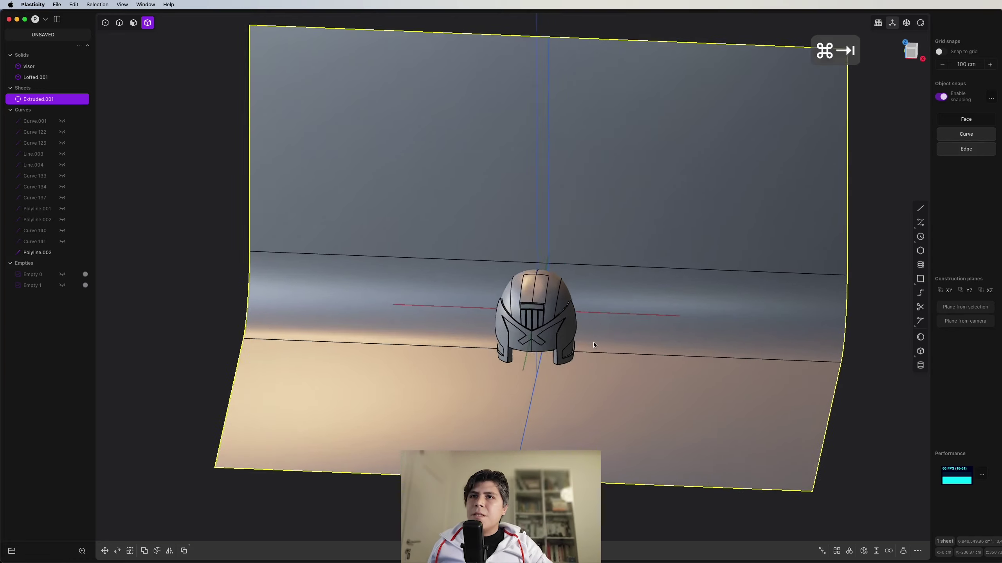
scroll(502, 187, "up", 10)
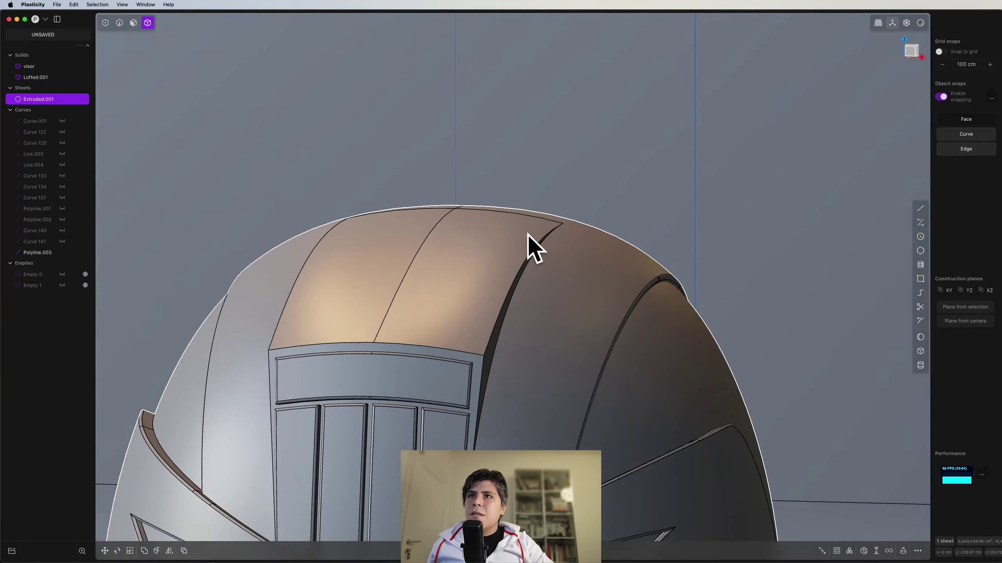
middle_click_drag(417, 343, 400, 358)
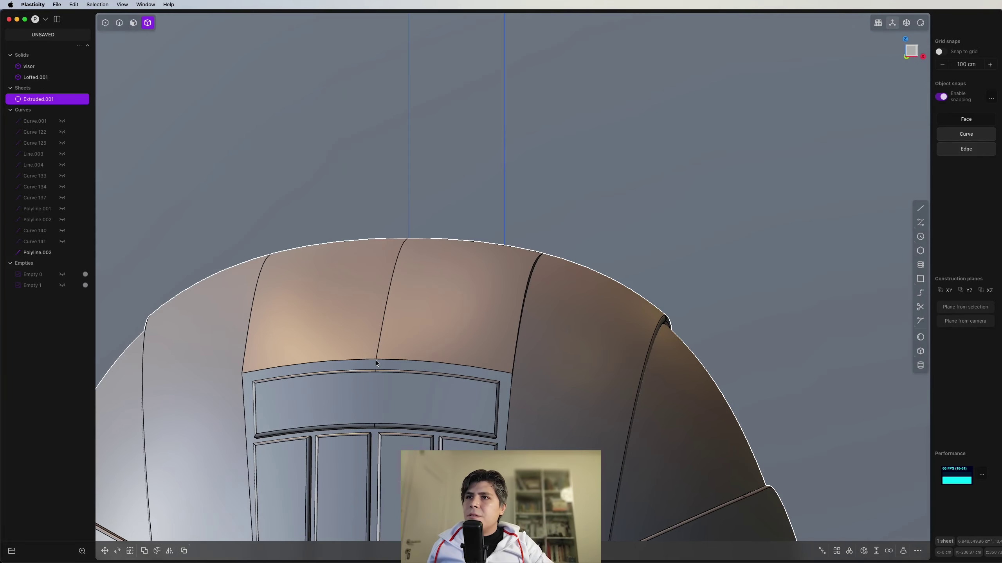
middle_click_drag(428, 304, 450, 263)
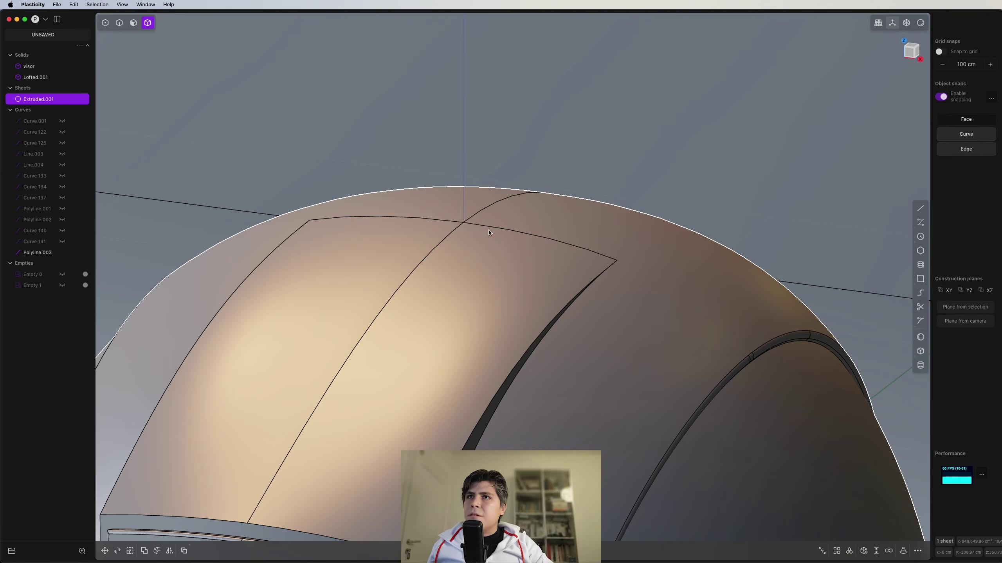
scroll(531, 239, "down", 5)
key("super+Tab")
scroll(543, 259, "down", 5)
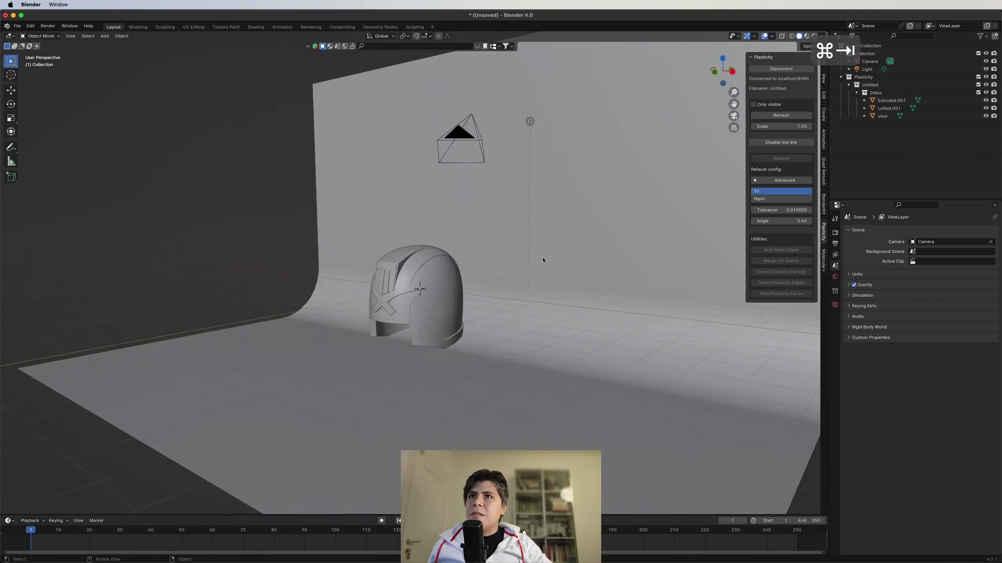
middle_click_drag(542, 258, 475, 283)
scroll(410, 288, "up", 8)
middle_click_drag(410, 285, 472, 263)
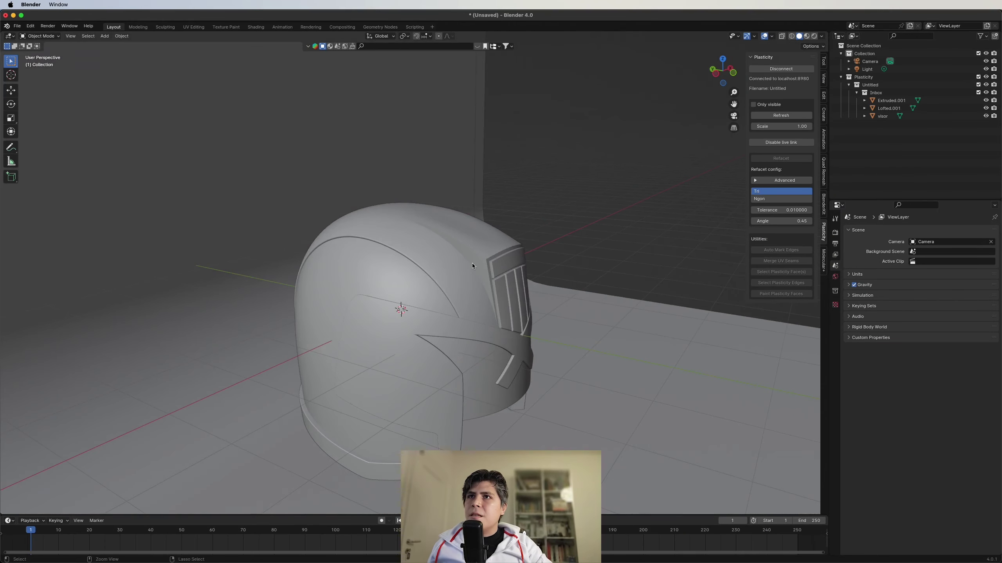
Switch to Plasticity and delete the two top faces of the forehead crest from the helmet body.
key("super+Tab")
key("3")
left_click(409, 294)
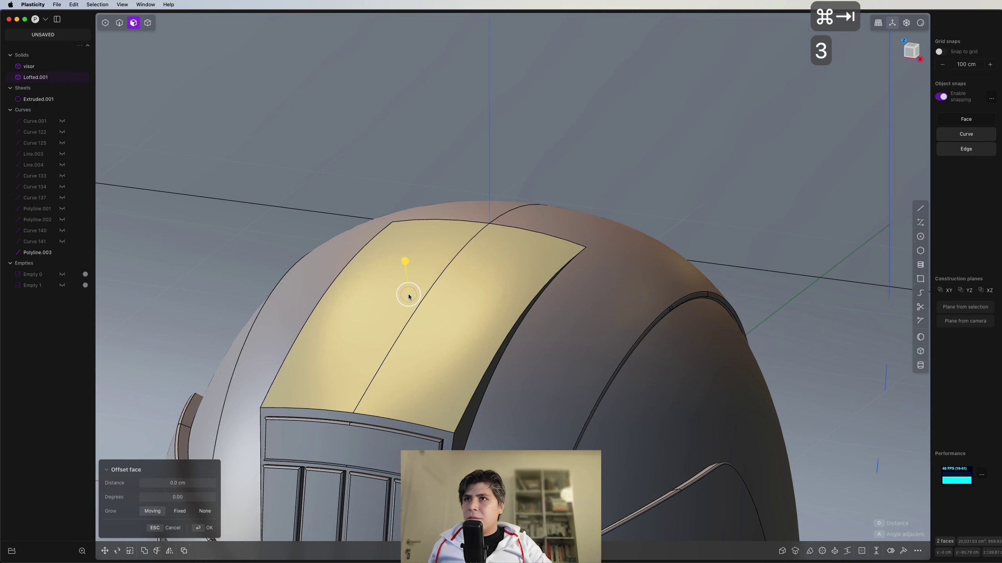
key("shift+x")
middle_click_drag(425, 294, 452, 272)
Patch the opening on top of the forehead crest with a single surface spanning all its boundary edges.
key("2")
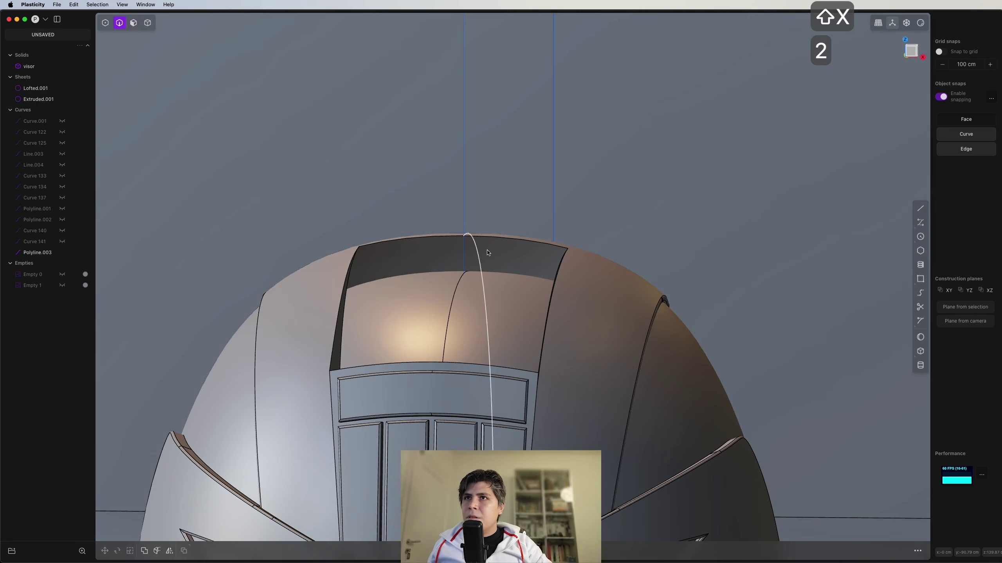
left_click(489, 236)
left_click(432, 236, "shift")
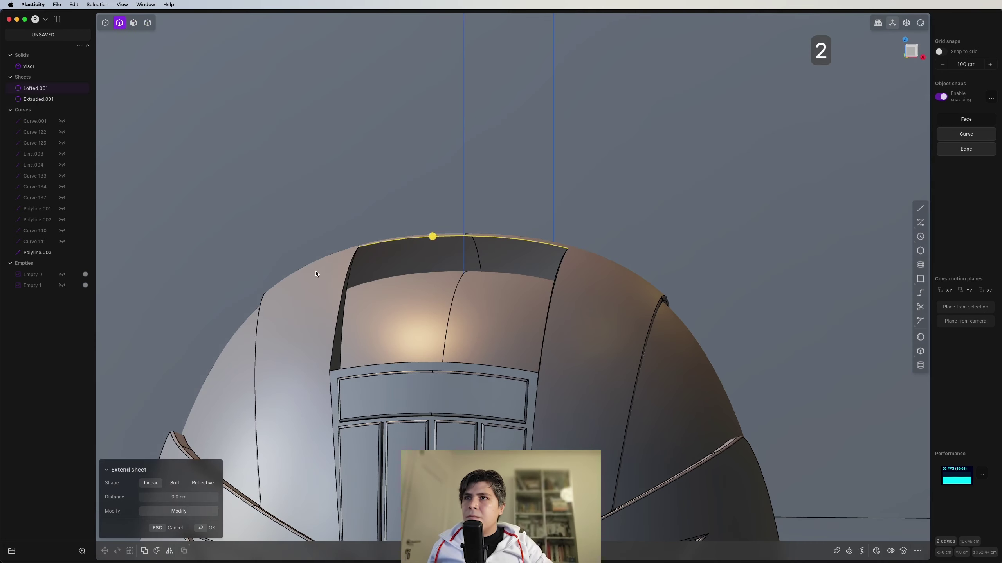
left_click(550, 301, "shift")
left_click(430, 363, "shift")
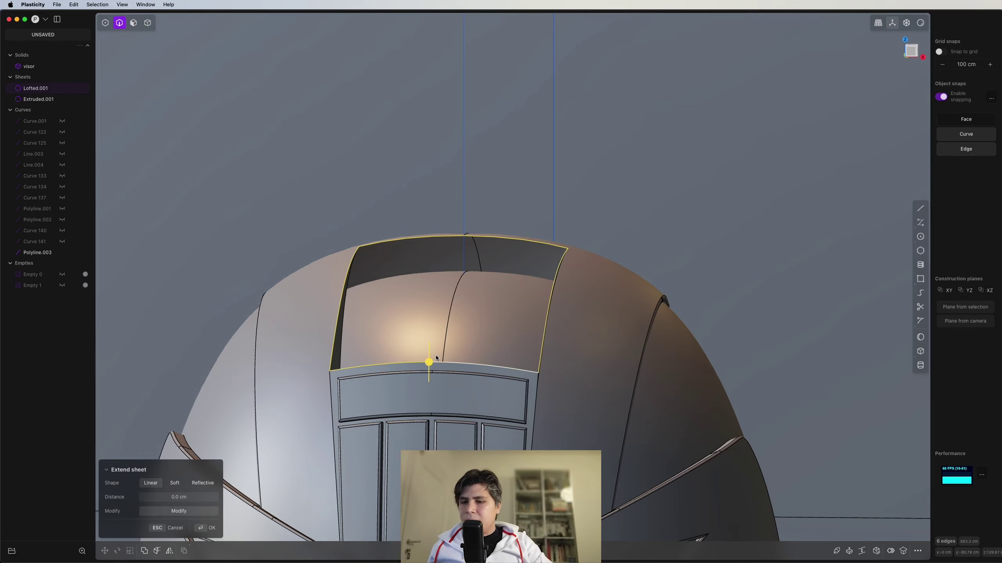
key("super+shift+p")
key("Return")
middle_click_drag(452, 338, 560, 211)
Compare the rebuilt crest top's shading between Plasticity and Blender, then examine the whole helmet from the front in Blender.
key("super+Tab")
key("super+Tab")
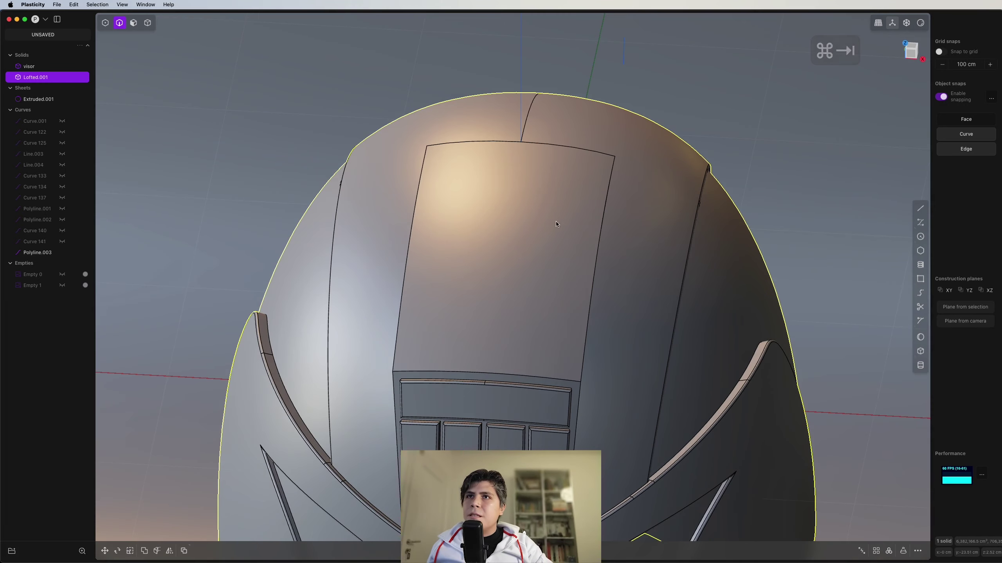
middle_click_drag(515, 224, 524, 199)
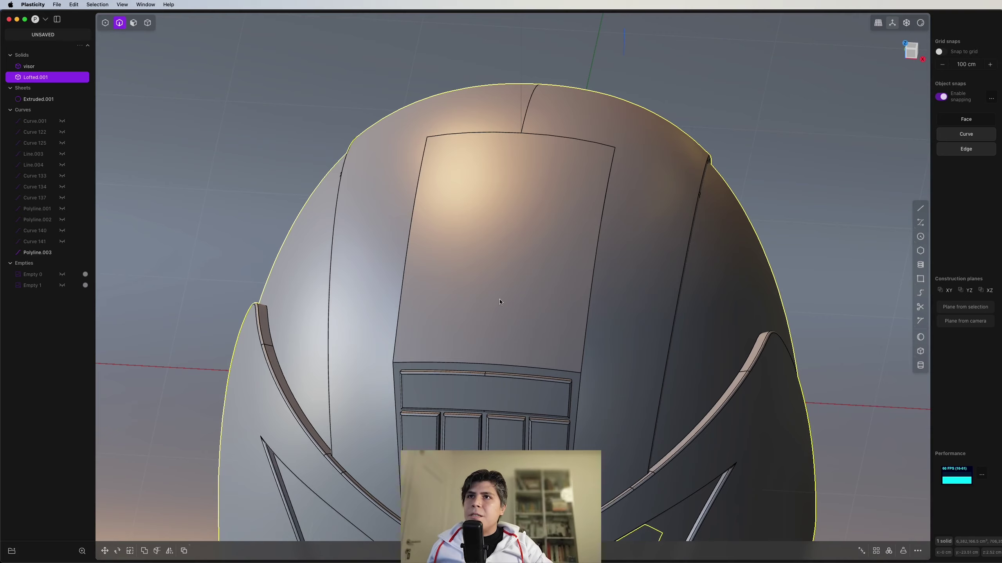
key("super+Tab")
middle_click_drag(457, 327, 448, 302)
scroll(523, 243, "down", 5)
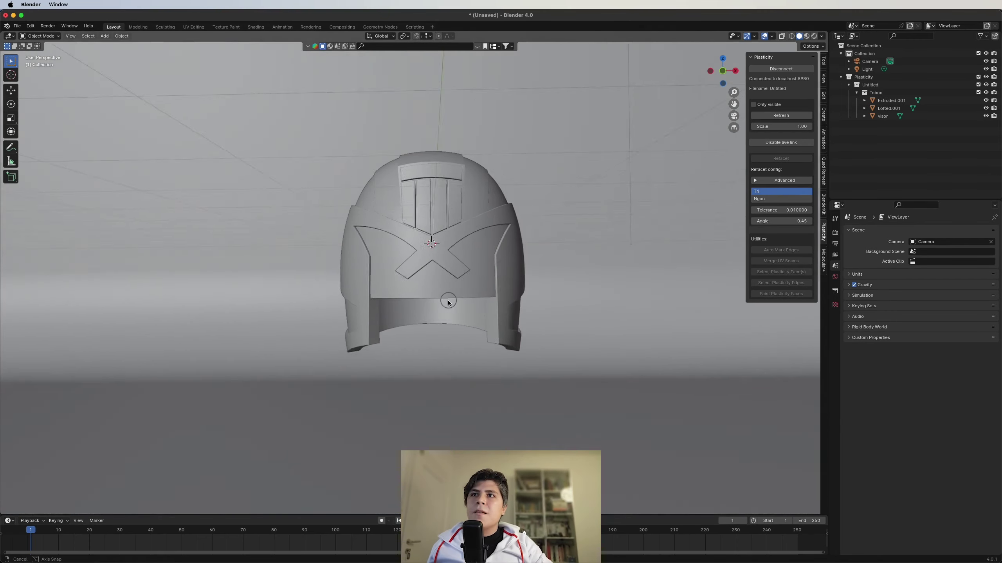
scroll(448, 302, "up", 3)
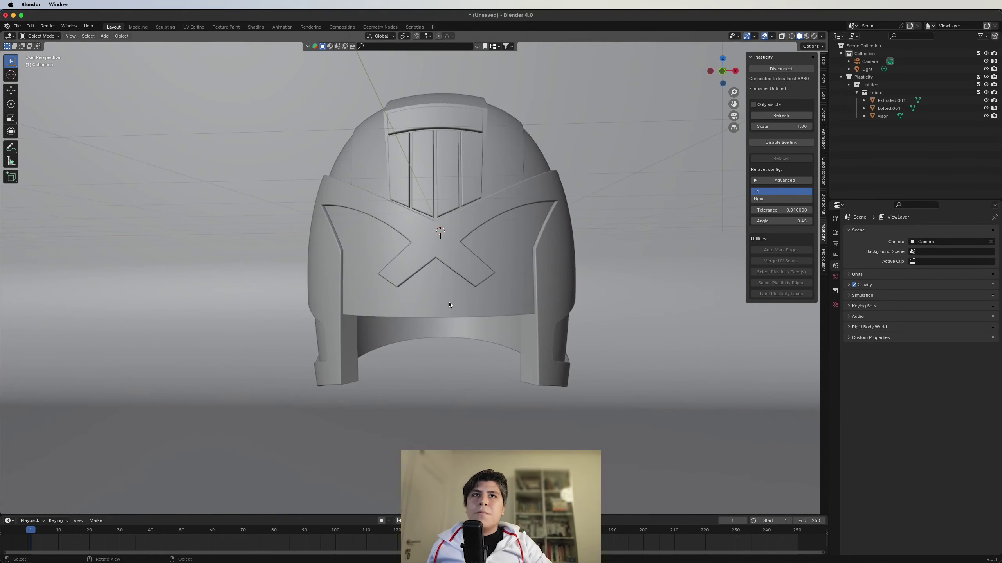
Show the viewport in rendered shading with Cycles on GPU Compute, and light it with the viewport environment instead of the scene world.
left_click(814, 36)
left_click(835, 233)
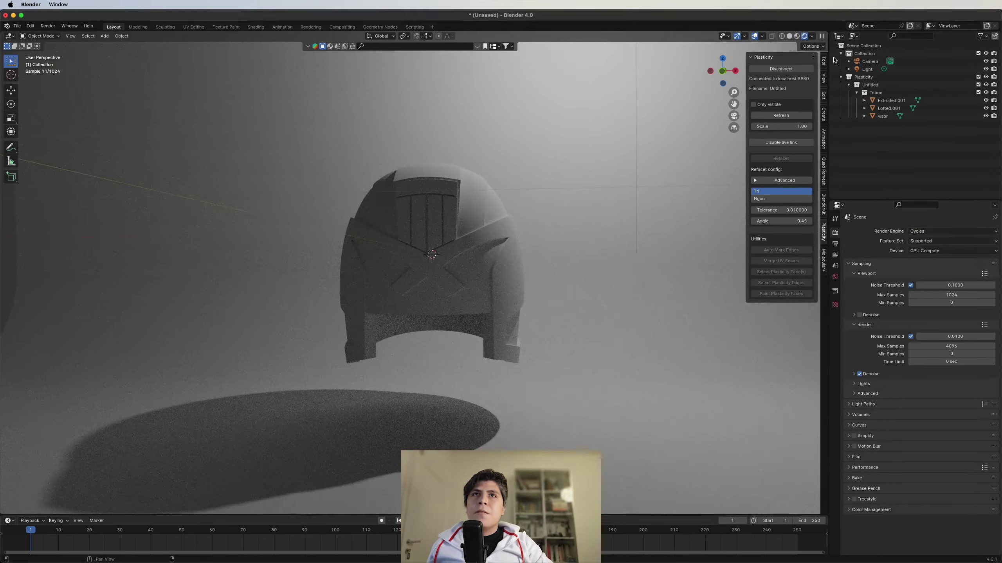
left_click(811, 36)
left_click(767, 109)
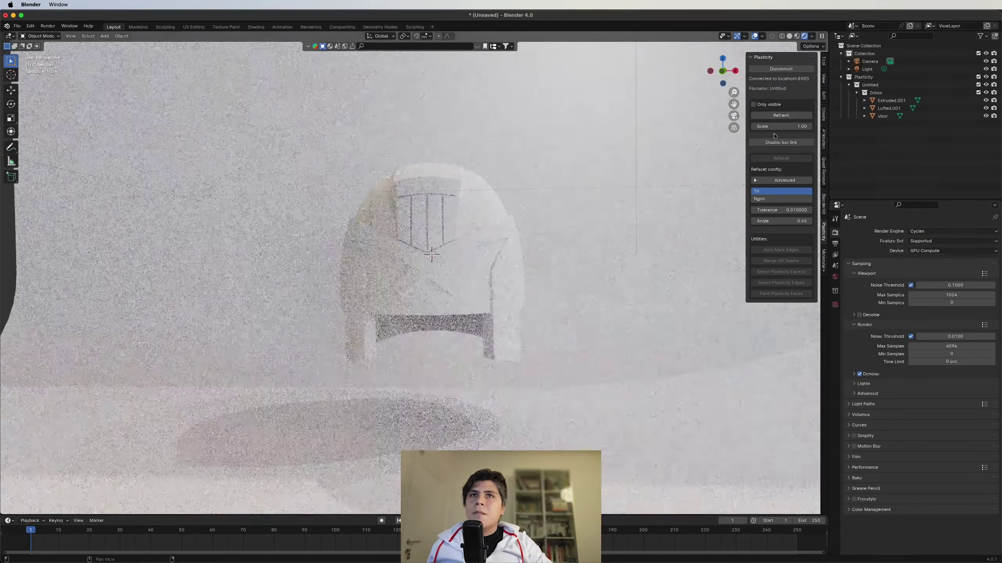
left_click(812, 37)
left_click_drag(806, 156, 785, 156)
Add an area light beside the helmet, position and rotate it towards the helmet, and adjust its power.
key("shift+a")
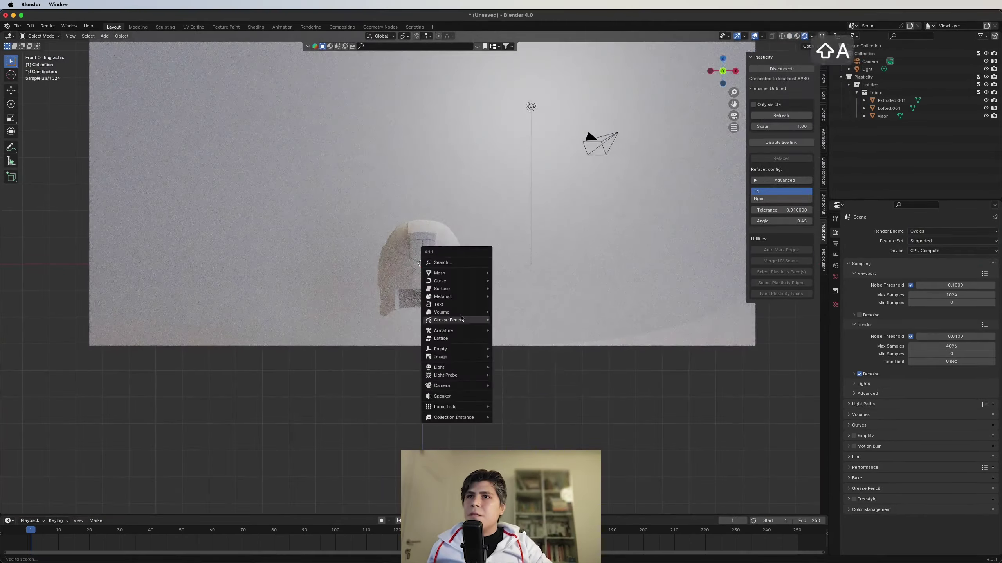
left_click(513, 392)
key("g")
key("r")
left_click_drag(946, 285, 954, 285)
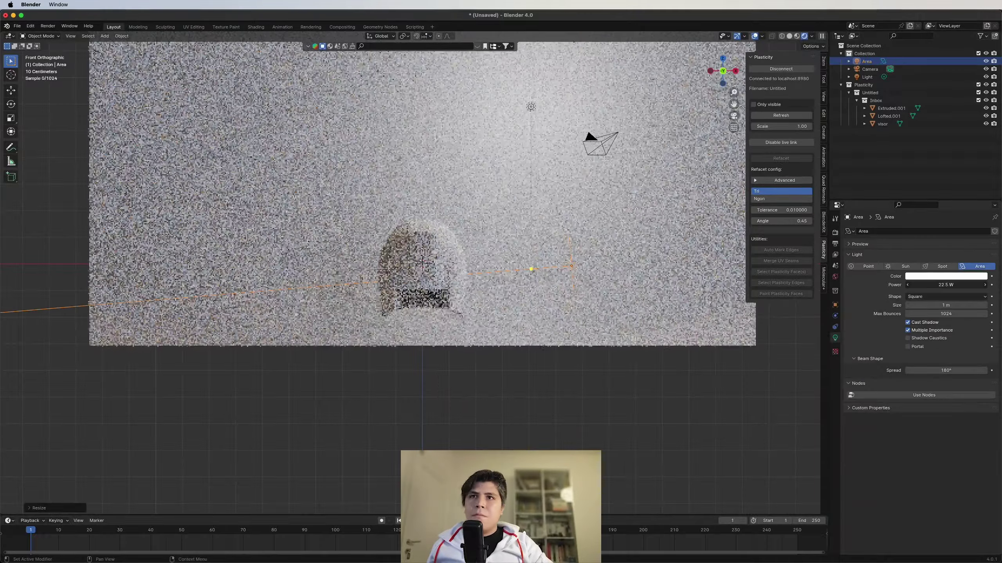
Give the visor a new glossy near-black material with roughness of about 0.08.
left_click(539, 284)
scroll(539, 284, "up", 7)
left_click(529, 286)
left_click(835, 370)
left_click(931, 265)
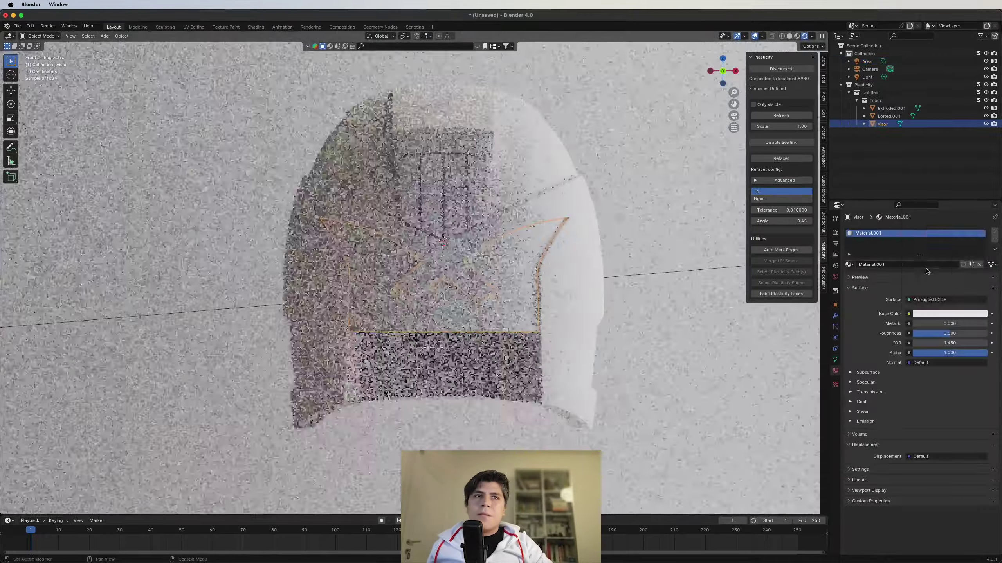
left_click(946, 312)
mouse_move(946, 334)
left_mouse_down()
mouse_move(915, 335)
mouse_move(929, 334)
left_mouse_up()
Give the helmet body a new black material with roughness 0.224.
left_click(551, 233)
left_click(909, 266)
left_click(949, 313)
Select the linked front and side faces of the helmet's forehead badge panels for a separate material.
key("Tab")
key("3")
key("l")
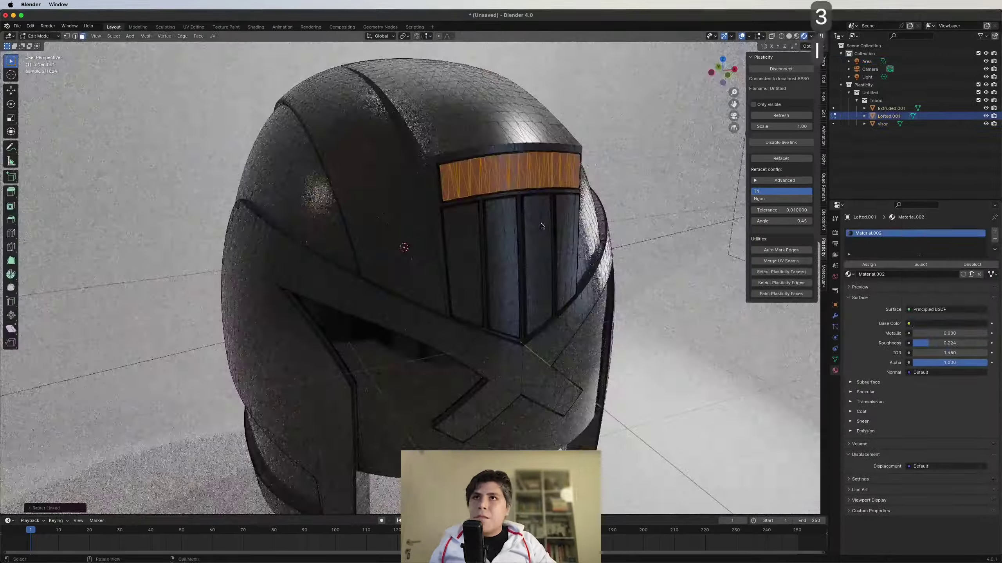
key("l")
key("l")
key("l")
key("l")
key("l")
key("l")
key("l")
middle_click_drag(474, 260, 567, 262)
key("l")
key("l")
key("l")
key("super+z")
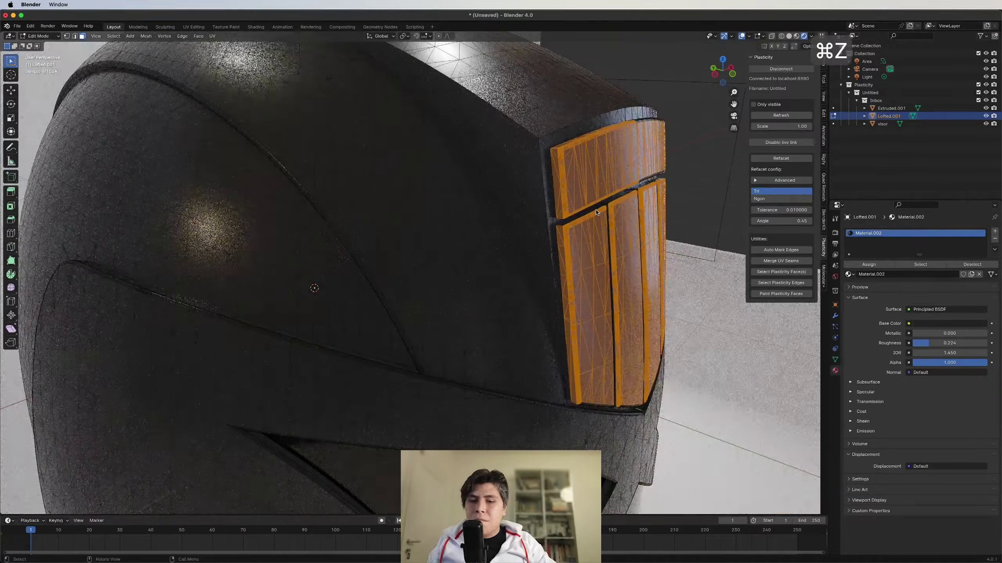
Switch to material preview and complete the badge panel selection with the remaining narrow side faces.
left_click(796, 36)
scroll(512, 221, "up", 5)
key("l")
key("l")
key("l")
middle_click_drag(513, 221, 193, 196)
key("l")
key("l")
key("super+t")
key("super+z")
middle_click_drag(74, 221, 355, 197)
key("l")
middle_click_drag(245, 197, 221, 213)
scroll(487, 282, "down", 8)
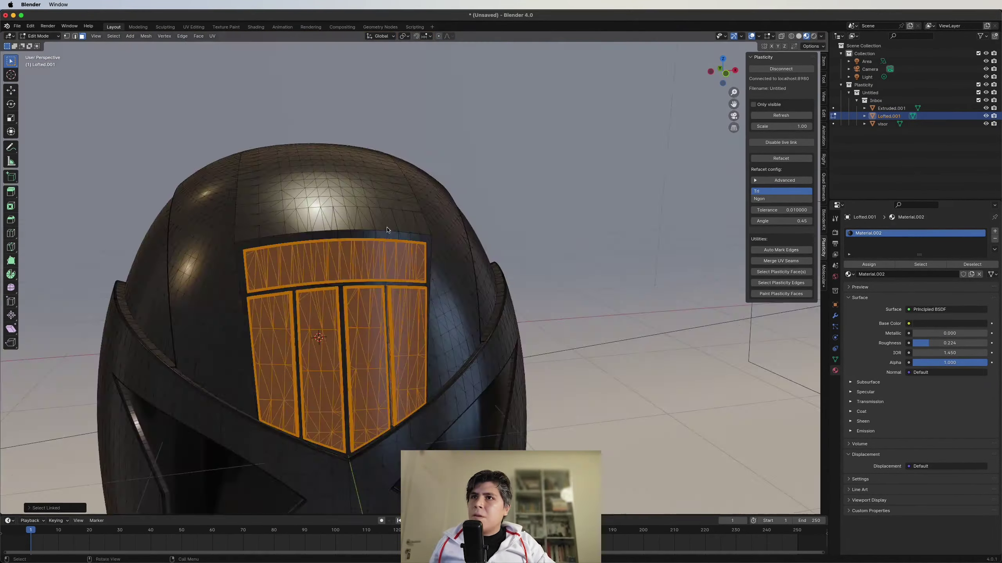
middle_click_drag(395, 232, 339, 229)
Assign the badge panels a new orange-gold material with metallic of about 0.97 and roughness of about 0.2.
left_click(995, 231)
left_click(918, 287)
left_click(947, 336)
left_click(923, 273)
mouse_move(934, 346)
left_mouse_down()
mouse_move(986, 346)
mouse_move(927, 345)
left_mouse_up()
left_click(869, 277)
key("Tab")
scroll(514, 273, "down", 5)
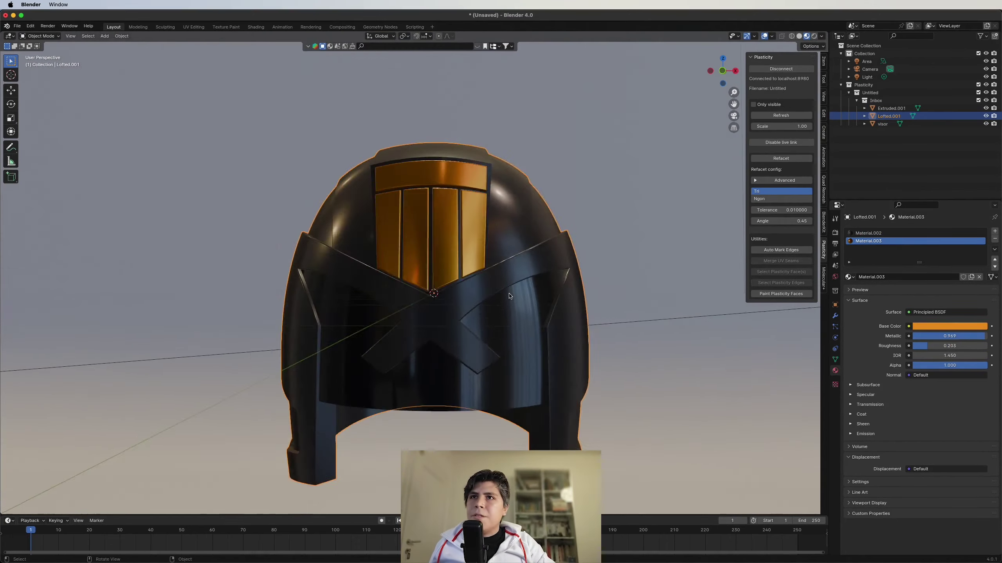
Select the linked faces of the helmet's X-shaped brow trim and side guards, including their edge strips.
key("Tab")
left_click(418, 286)
key("l")
middle_click_drag(418, 286, 485, 157)
middle_click_drag(324, 247, 434, 284)
key("l")
key("l")
key("l")
key("l")
key("l")
key("l")
key("l")
key("l")
key("l")
key("l")
middle_click_drag(531, 410, 489, 389)
key("shift+l")
key("F3")
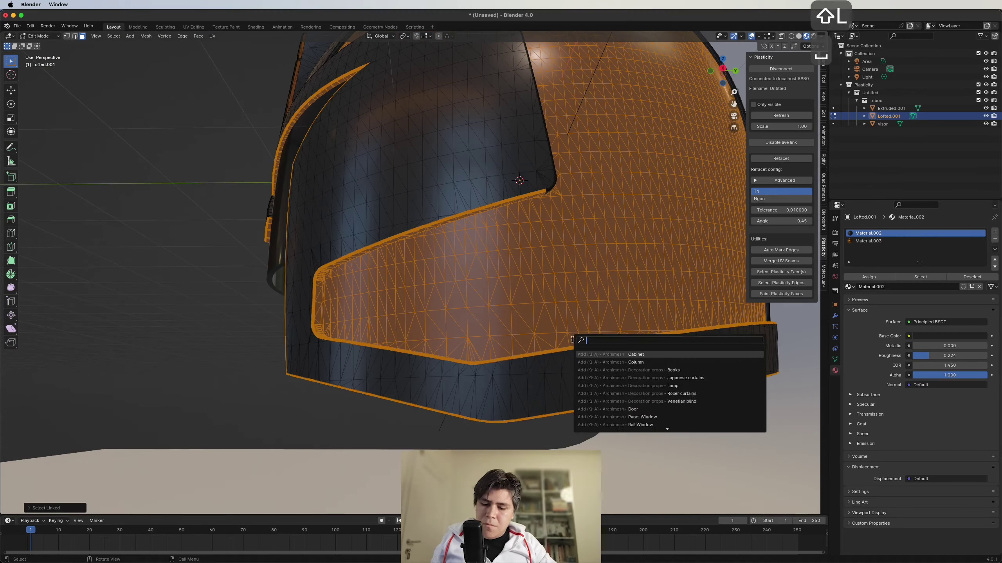
key("Escape")
key("super+z")
Finish the trim and side guard selection and give it a new red material with roughness of about 0.15.
middle_click_drag(568, 317, 541, 351)
key("2")
key("l")
key("l")
middle_click_drag(404, 247, 646, 273)
left_click(947, 336)
left_click(974, 238)
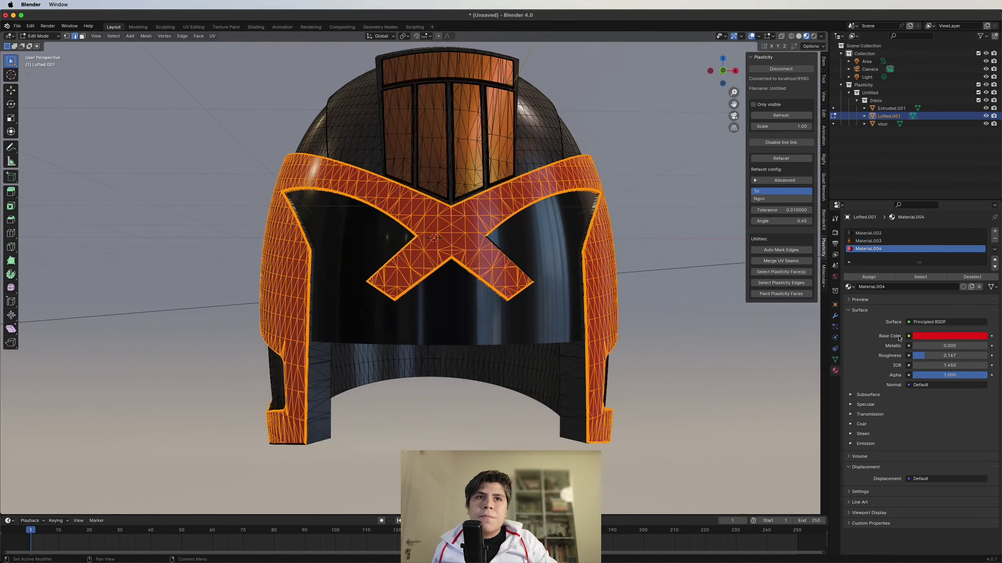
Compare the coloured helmet with the Judge Dredd reference photo in Firefox, then examine the rendered helmet in Blender.
key("super+Tab")
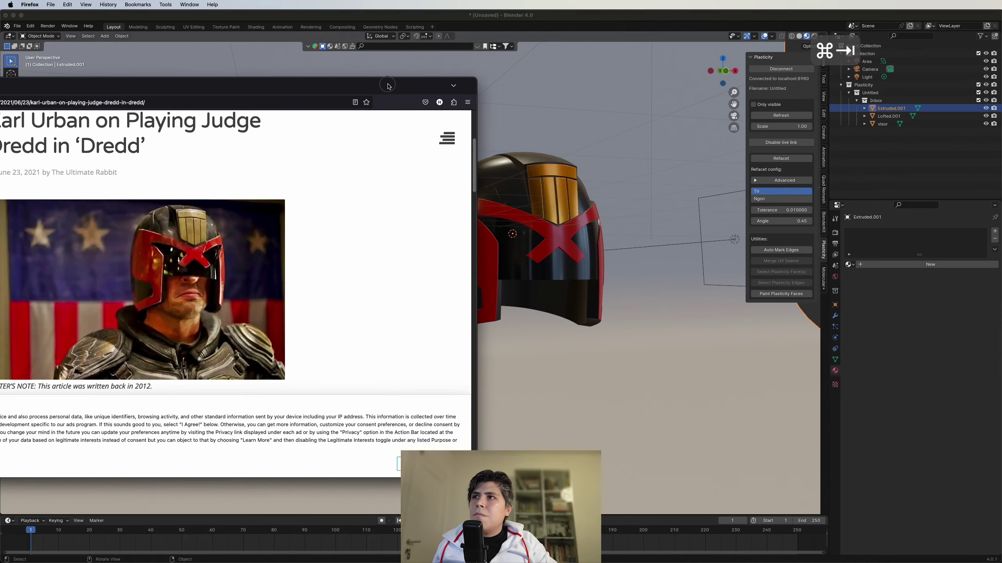
left_click_drag(388, 86, 352, 79)
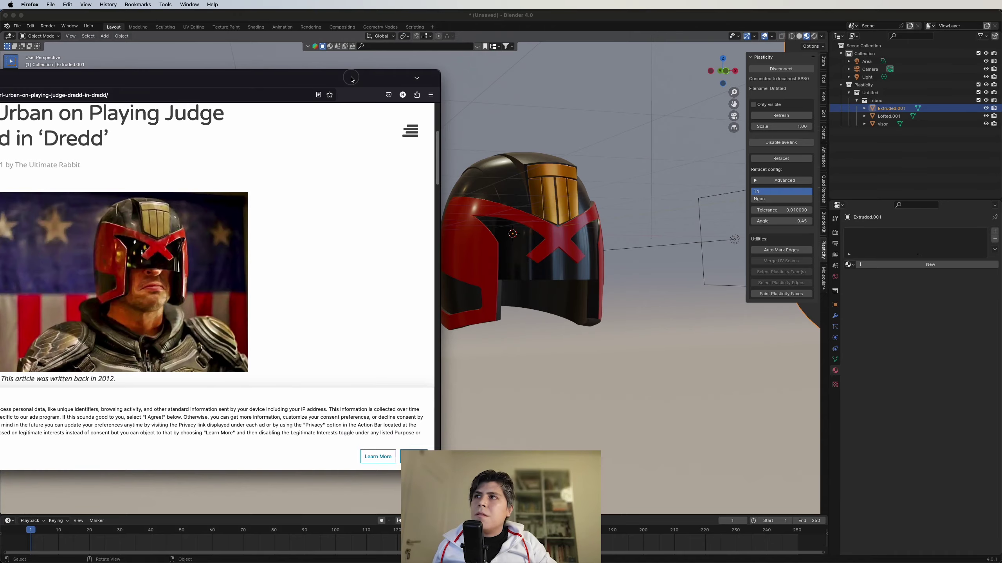
left_click_drag(352, 79, 0, 81)
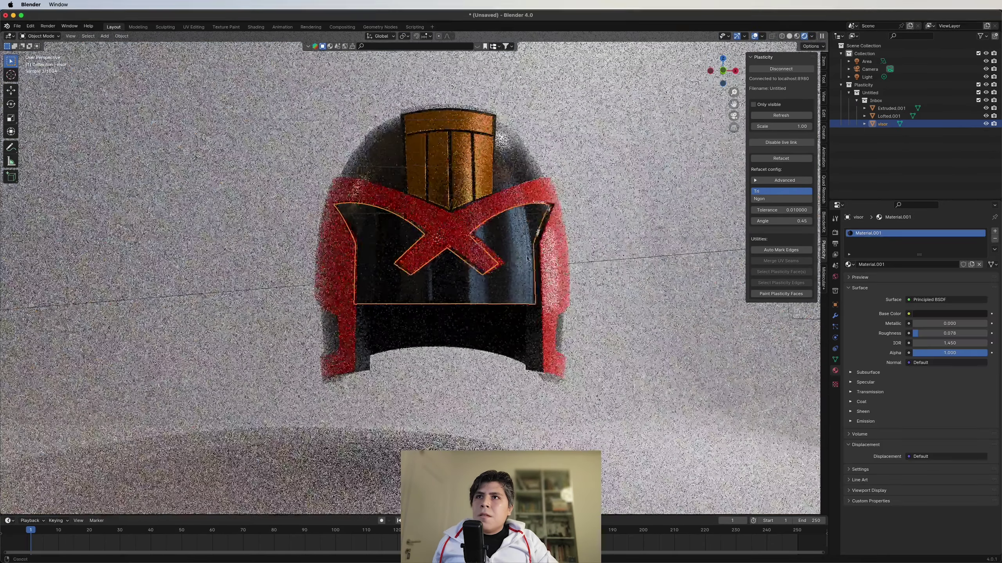
scroll(511, 303, "up", 3)
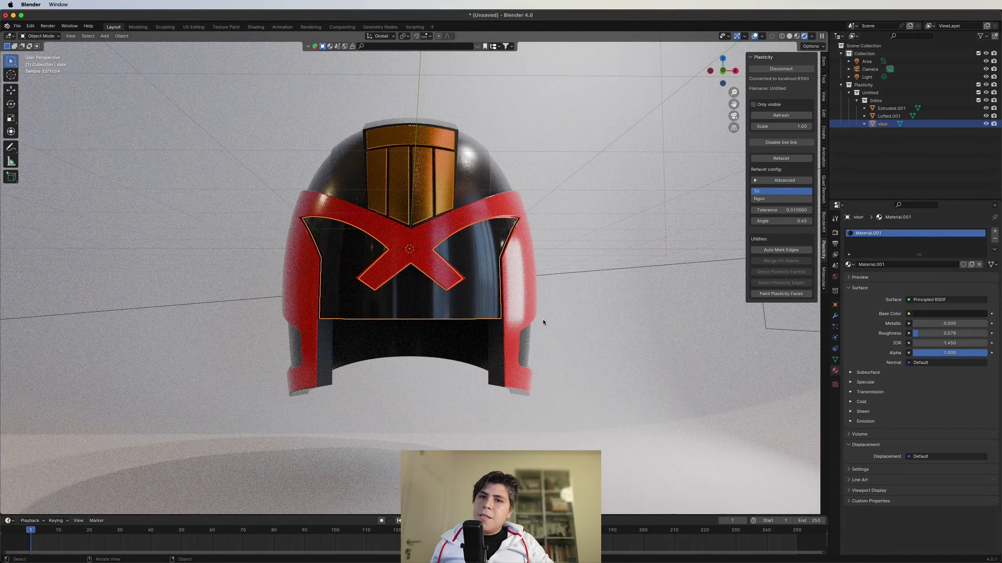
middle_click_drag(529, 350, 523, 348)
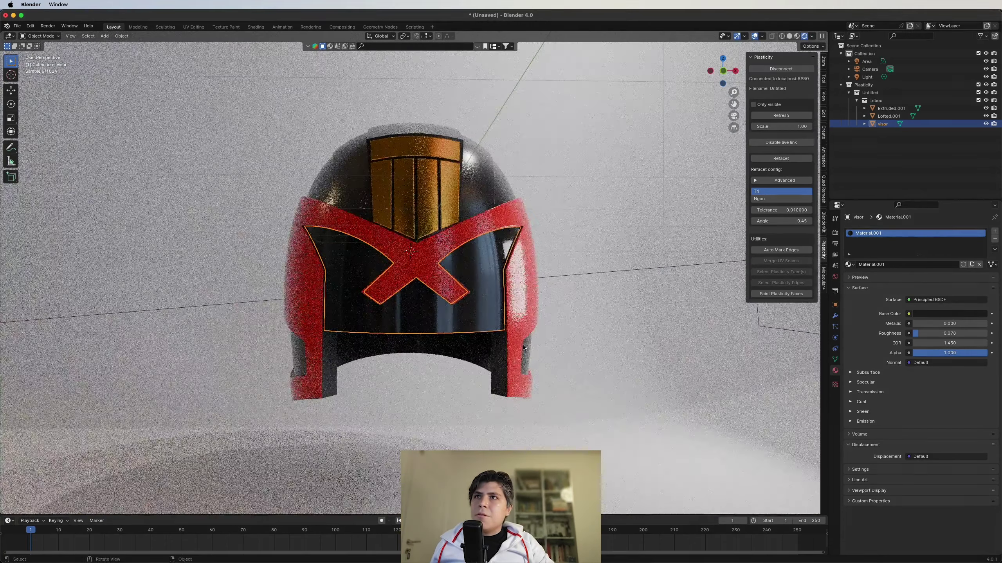